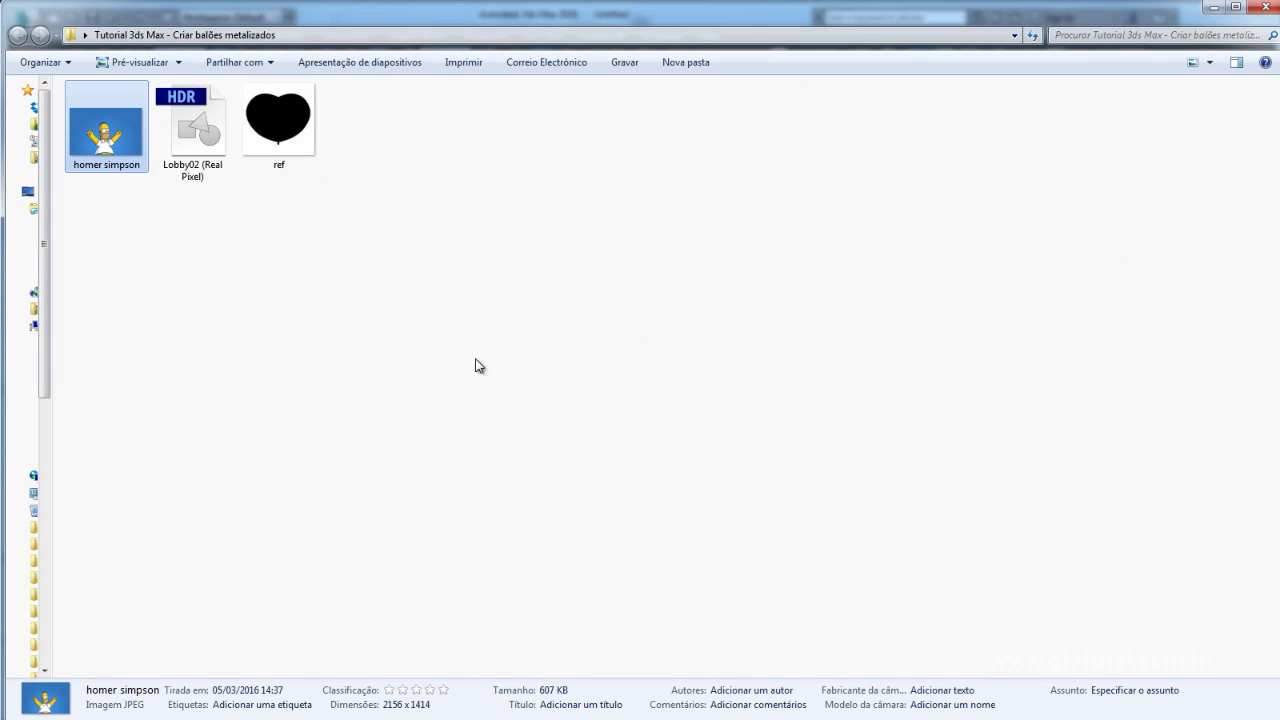
- Preview the homer simpson image, then open the Lobby02 (Real Pixel) HDR in Photoshop
double_click(106, 143)
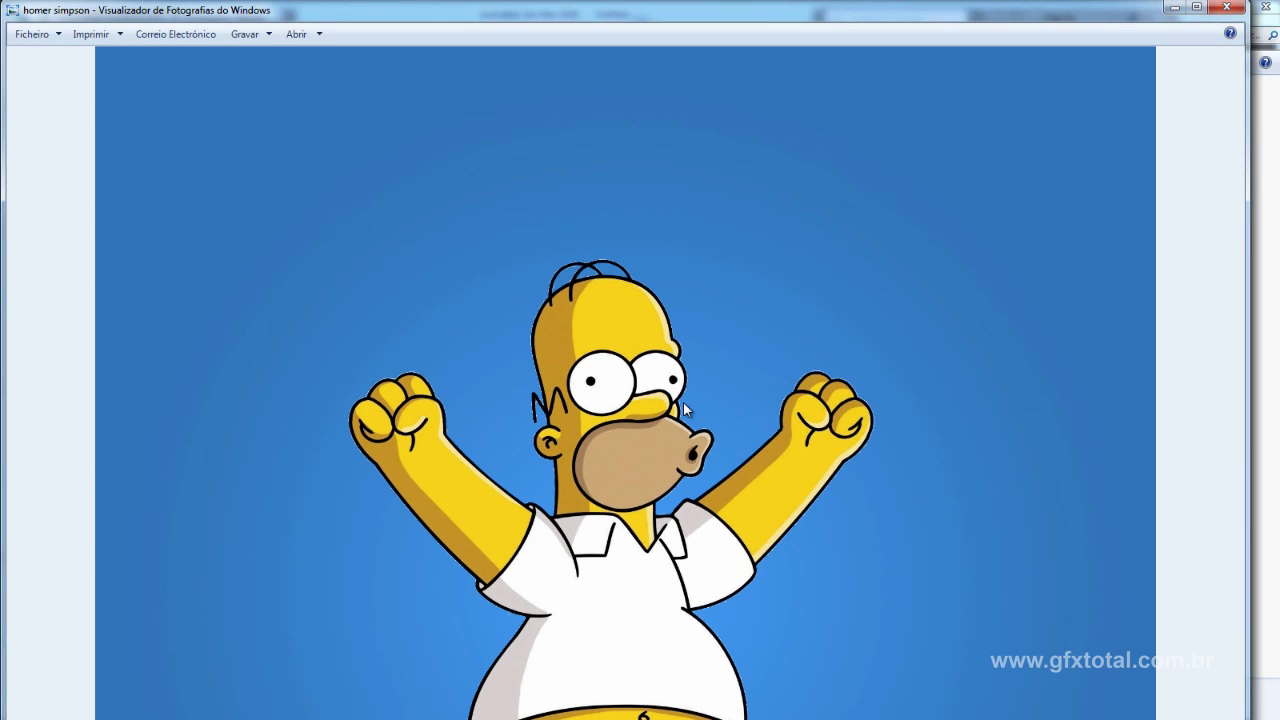
click(1222, 11)
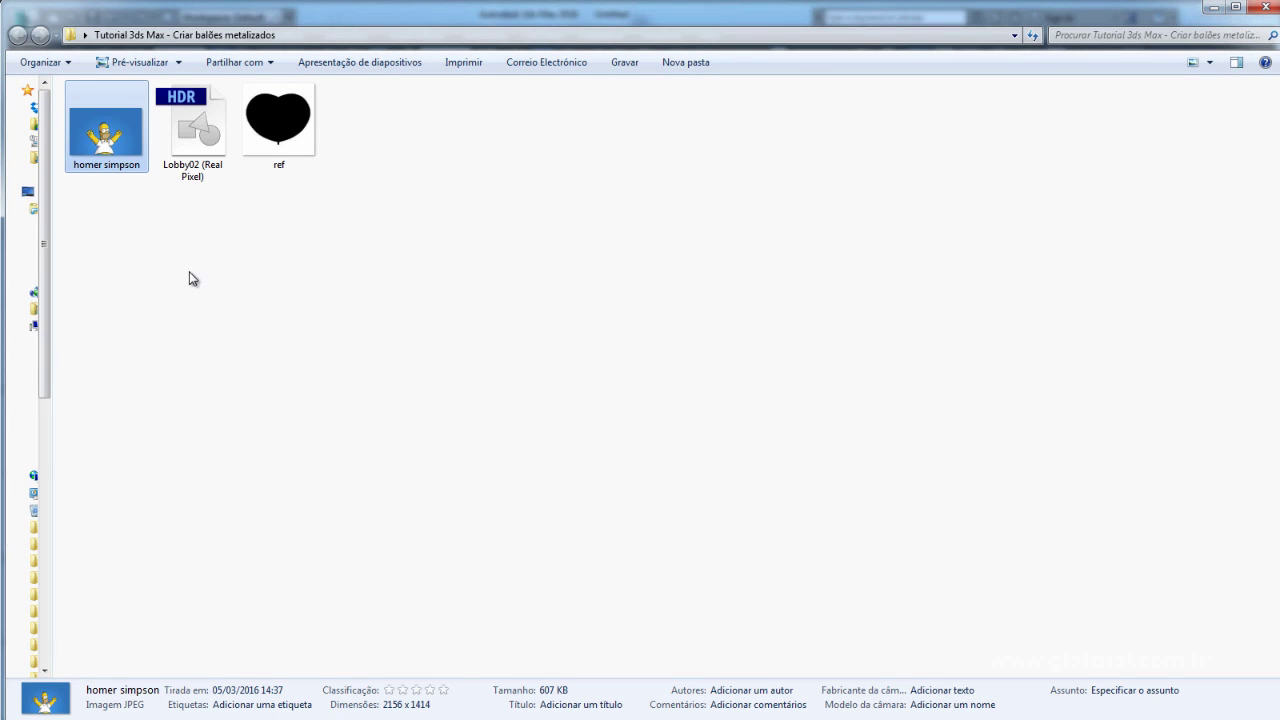
click(192, 140)
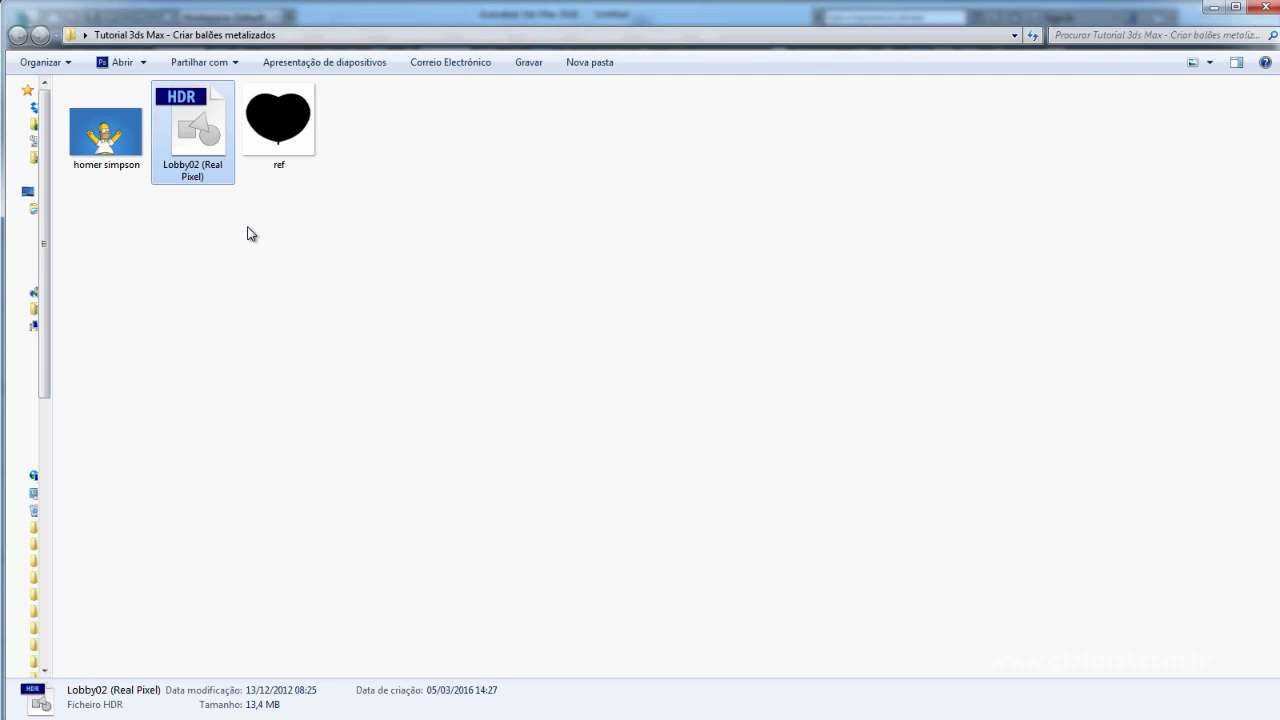
double_click(186, 125)
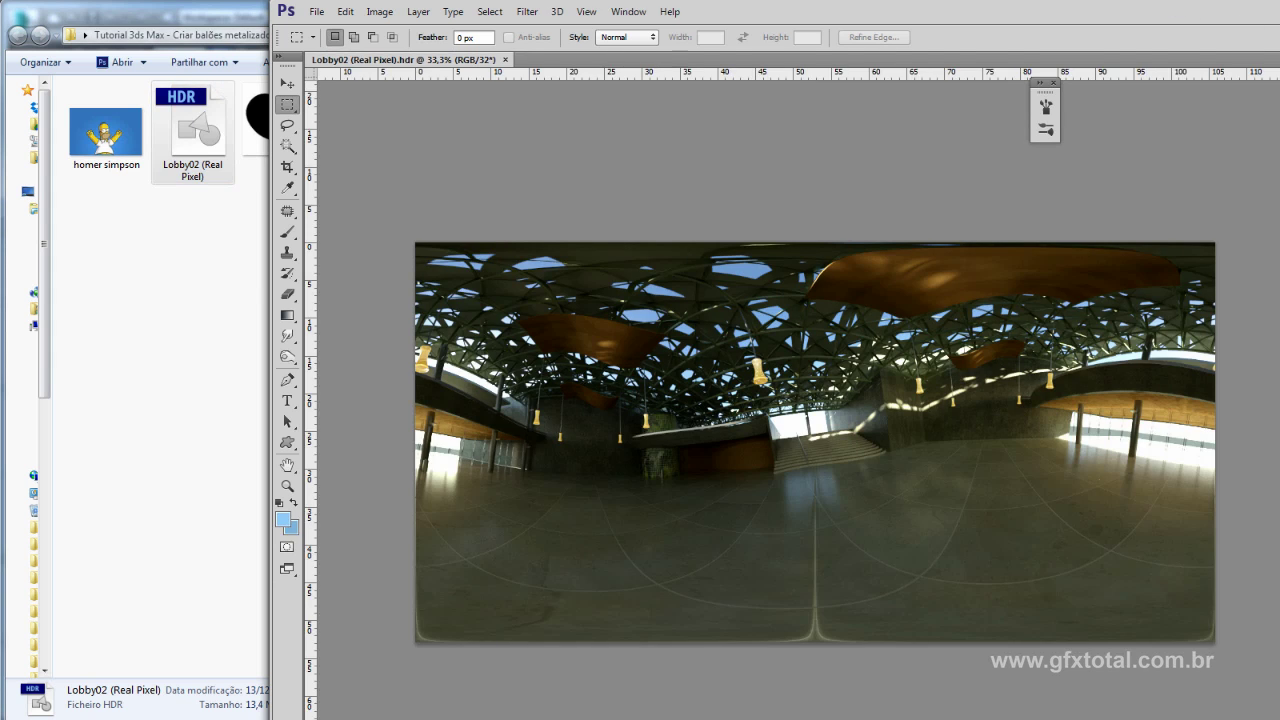
- View the Lobby02 HDR panorama, close its document and minimize Photoshop
double_click(1190, 20)
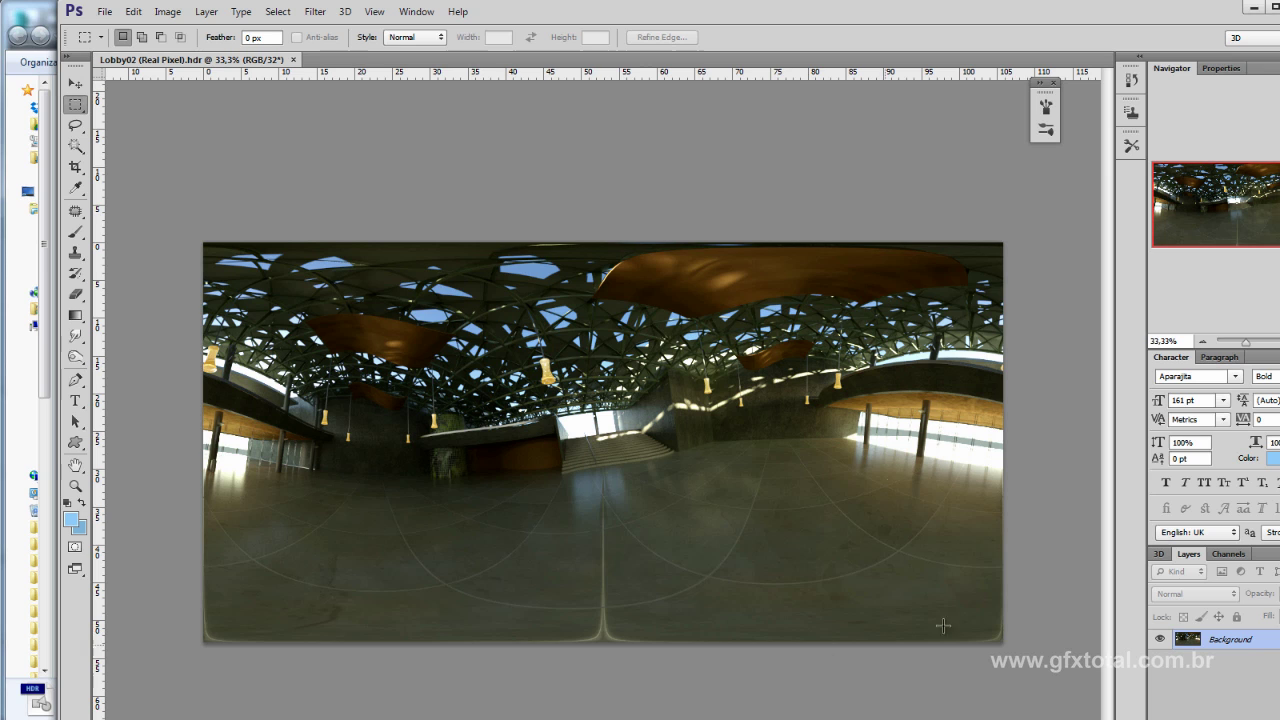
click(293, 59)
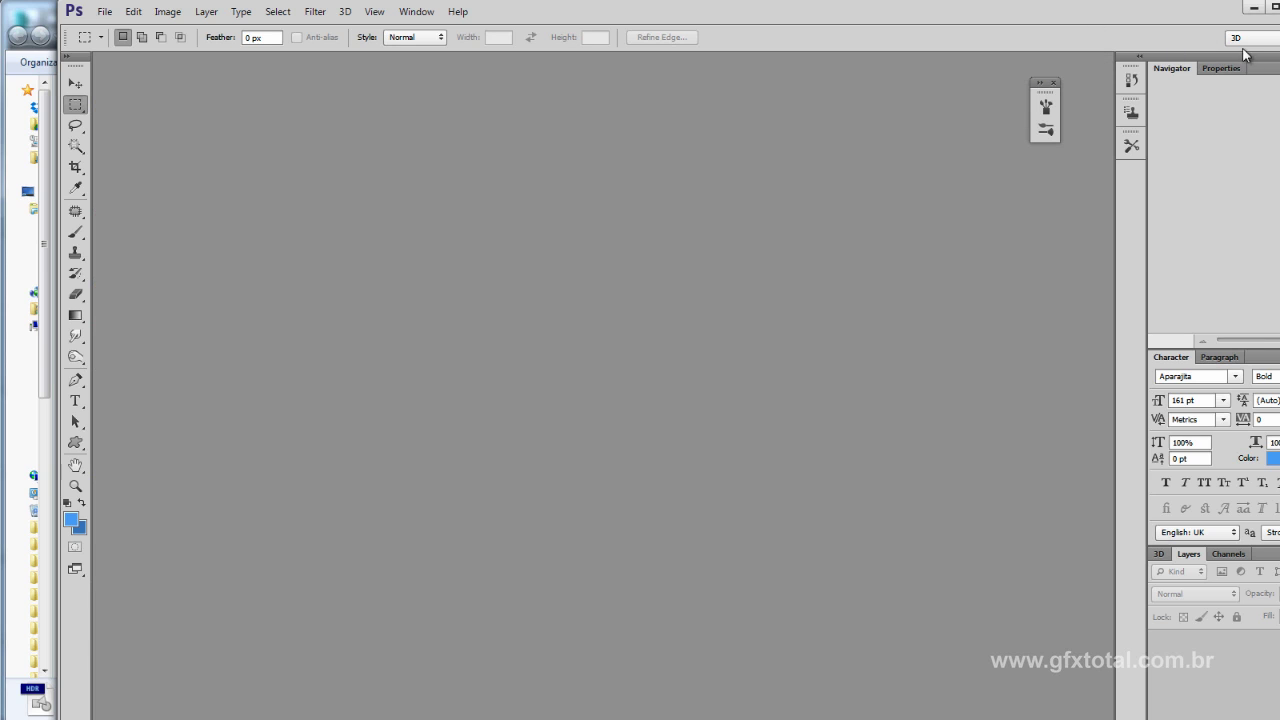
click(1253, 7)
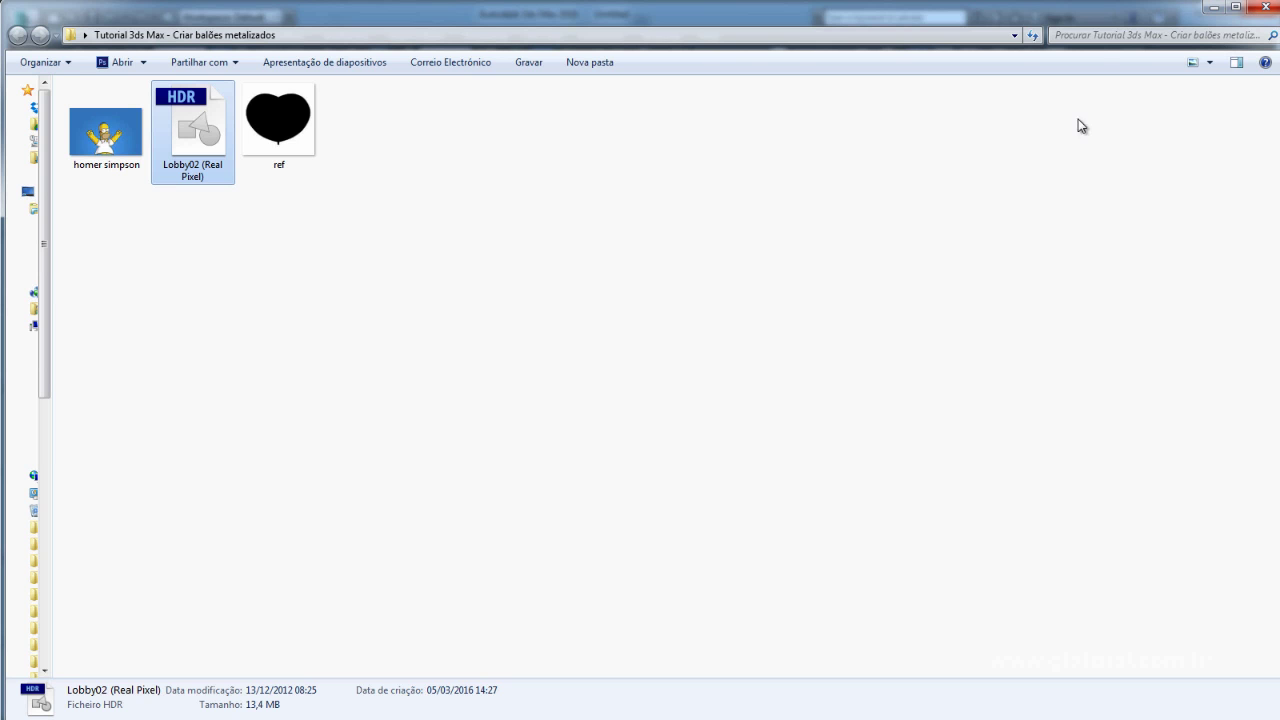
double_click(278, 126)
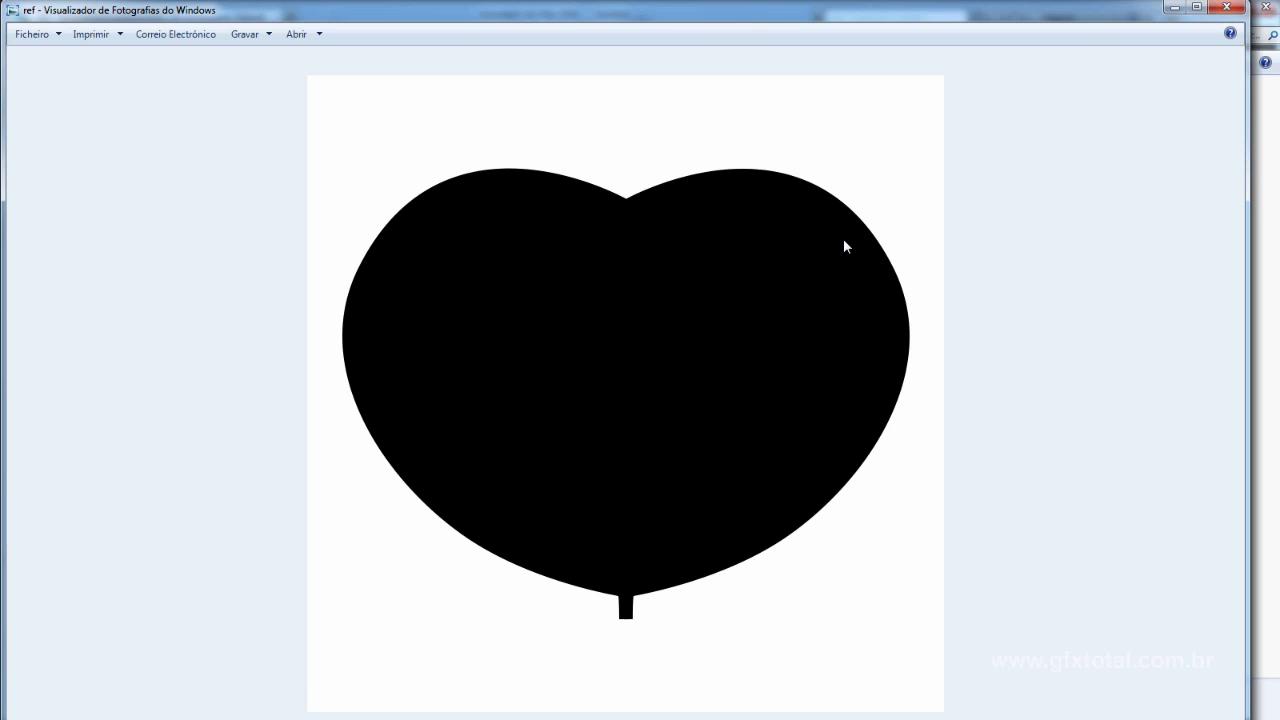
click(1228, 10)
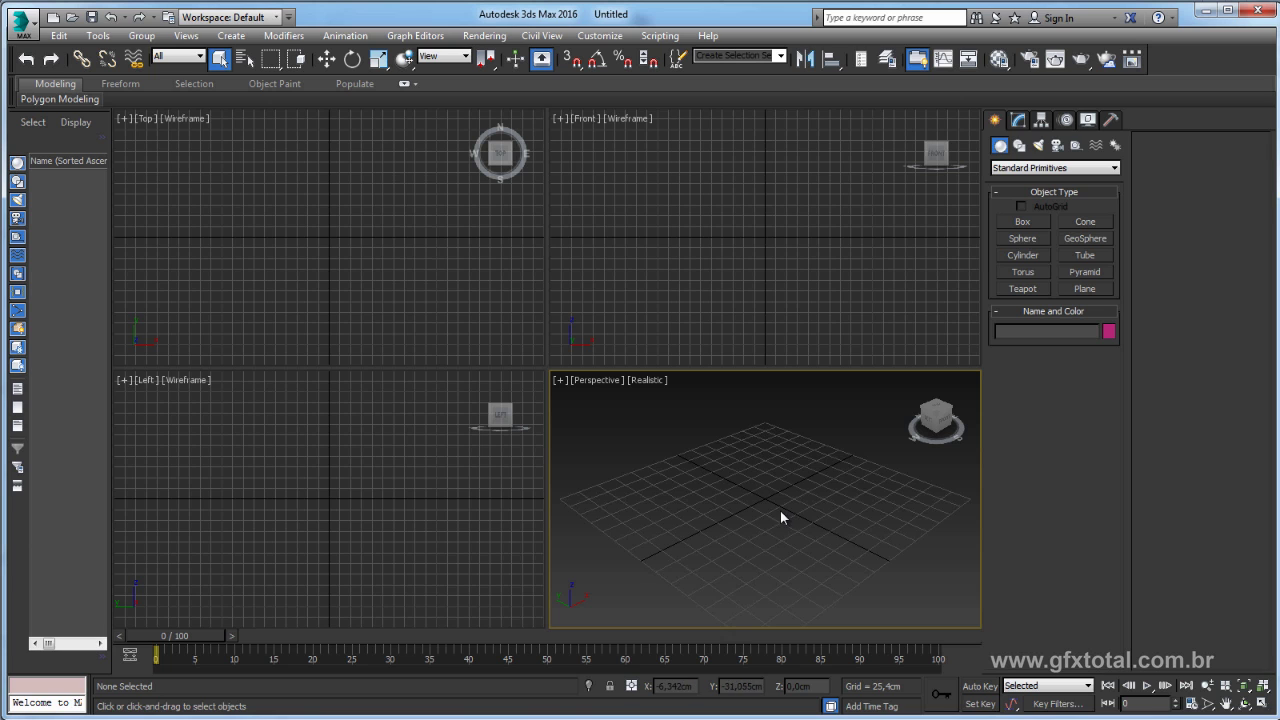
- Maximize the Perspective viewport, change its display from Realistic to Shaded, then switch to Top view
mouse_move(780, 510)
middle_down()
mouse_move(774, 455)
mouse_move(769, 477)
mouse_move(804, 471)
middle_up()
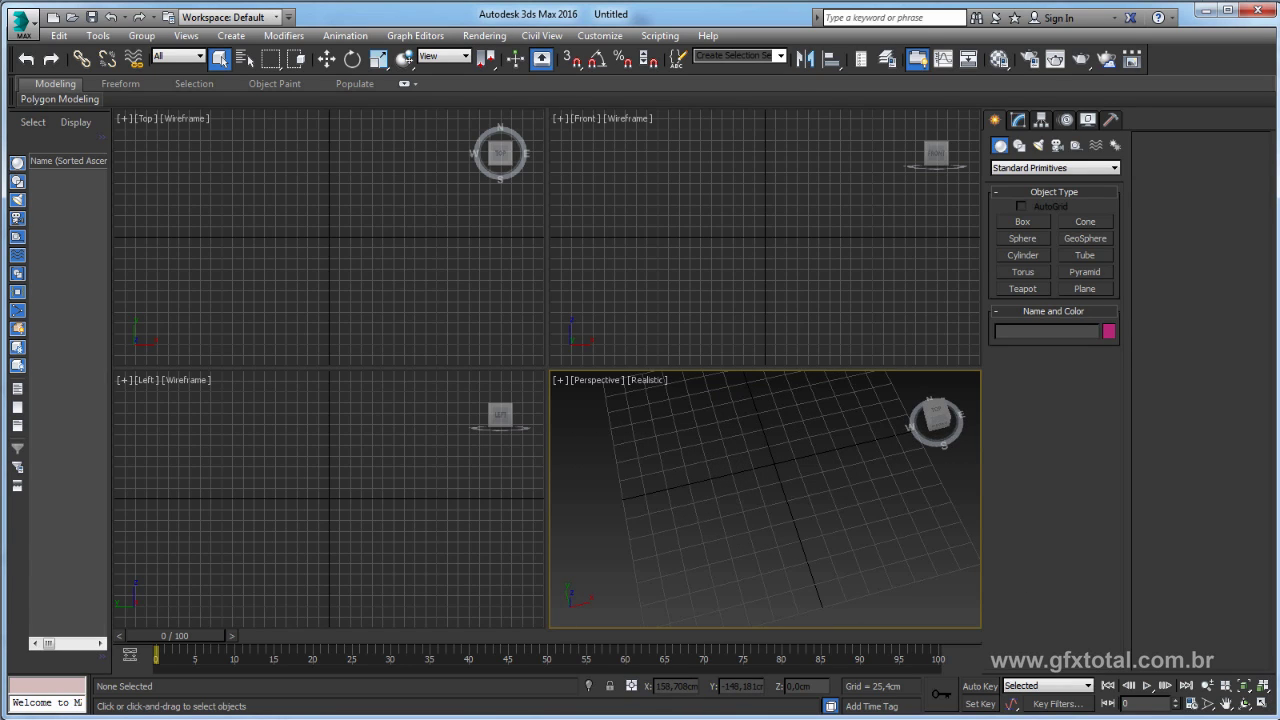
click(1262, 703)
mouse_move(760, 396)
alt+middle_down()
mouse_move(771, 434)
mouse_move(703, 368)
mouse_move(710, 401)
alt+middle_up()
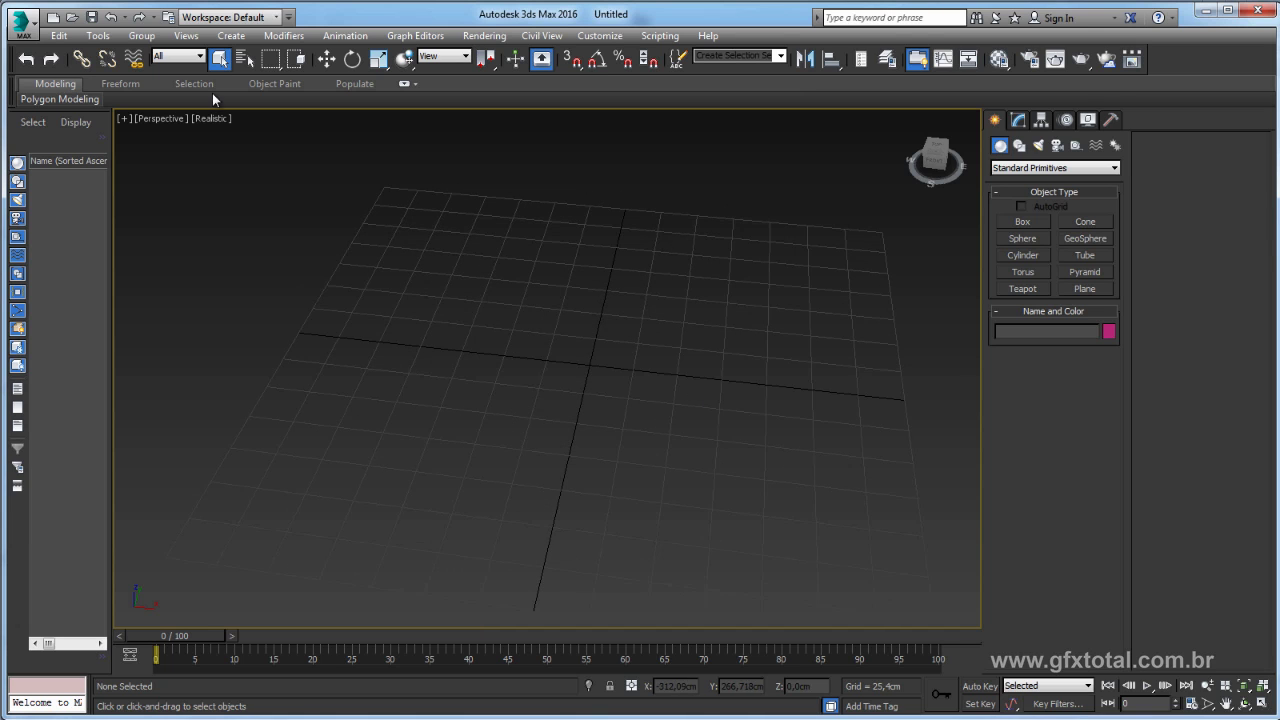
click(211, 118)
click(265, 153)
alt+middle_drag(497, 285, 550, 319)
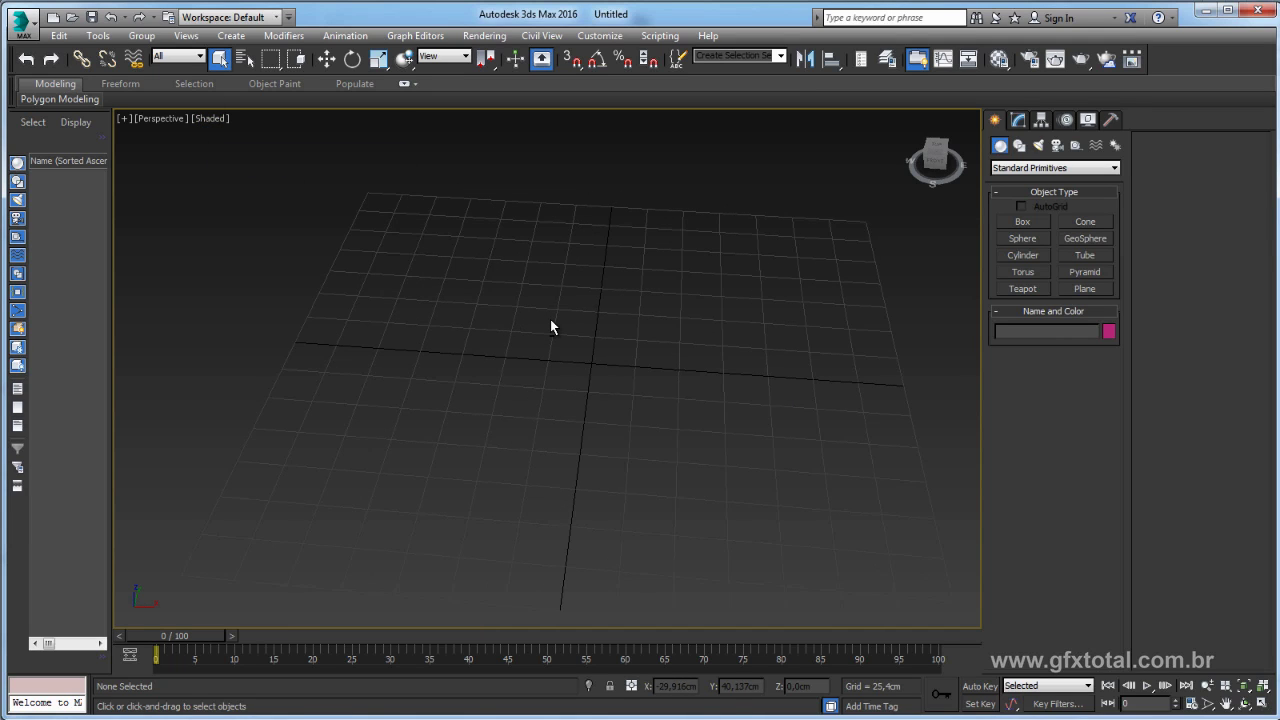
key(t)
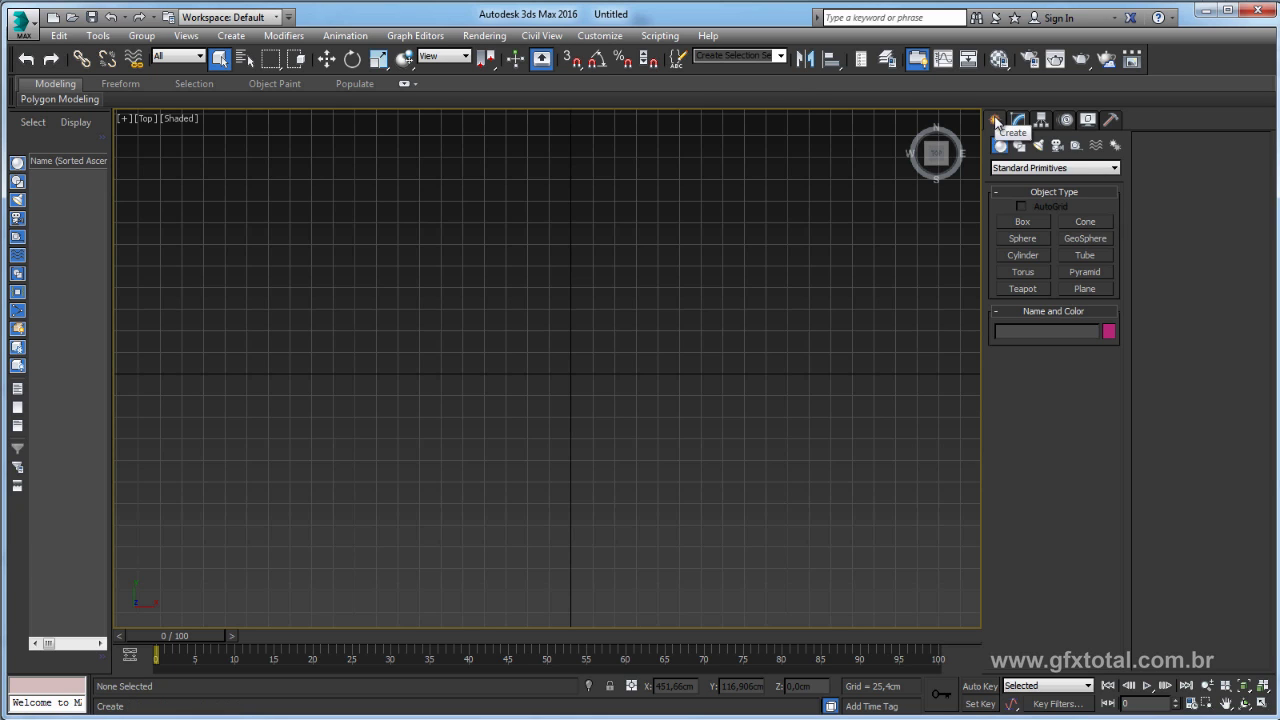
- Draw a rectangle spline and set its Length and Width to 200 cm
click(1022, 146)
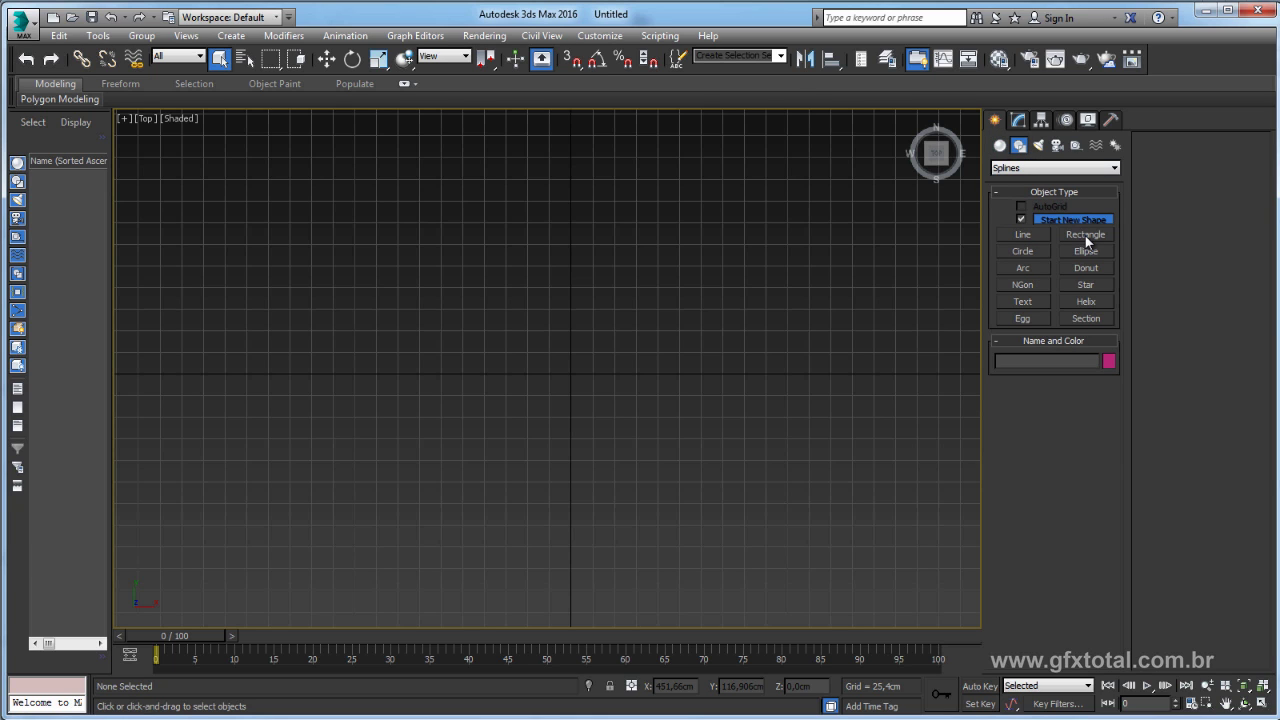
click(1087, 235)
drag(466, 287, 676, 484)
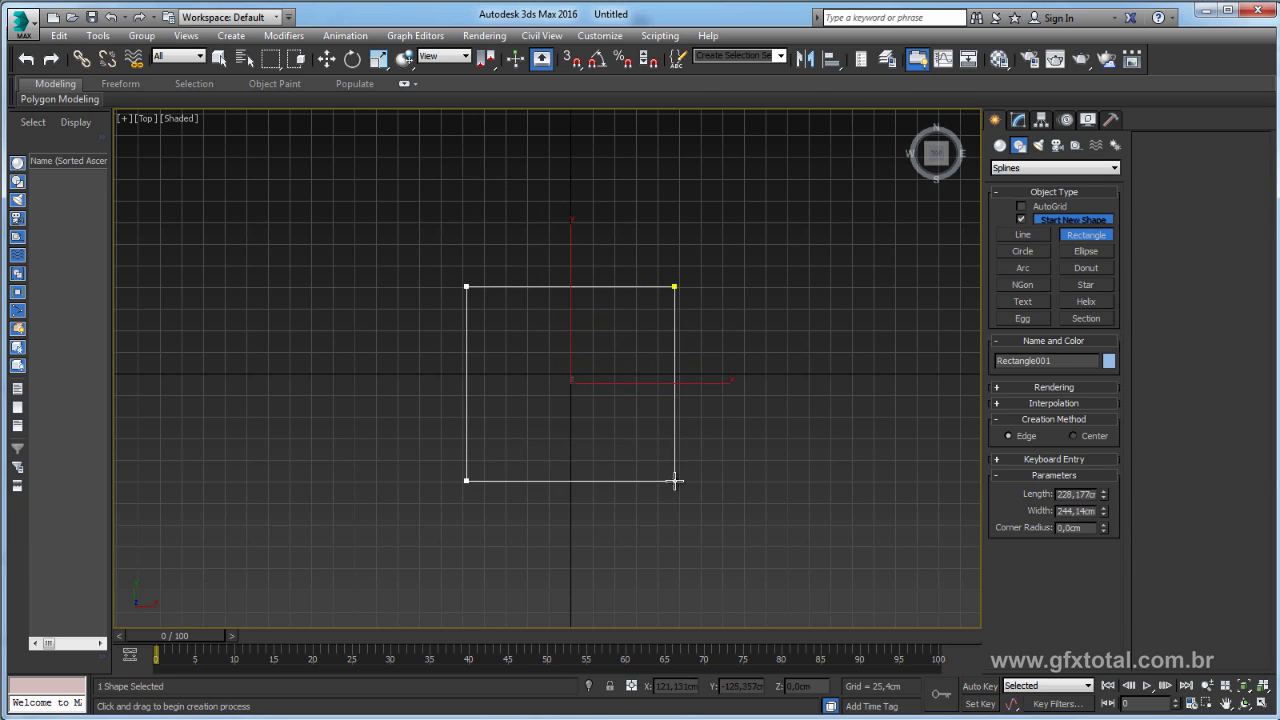
click(327, 59)
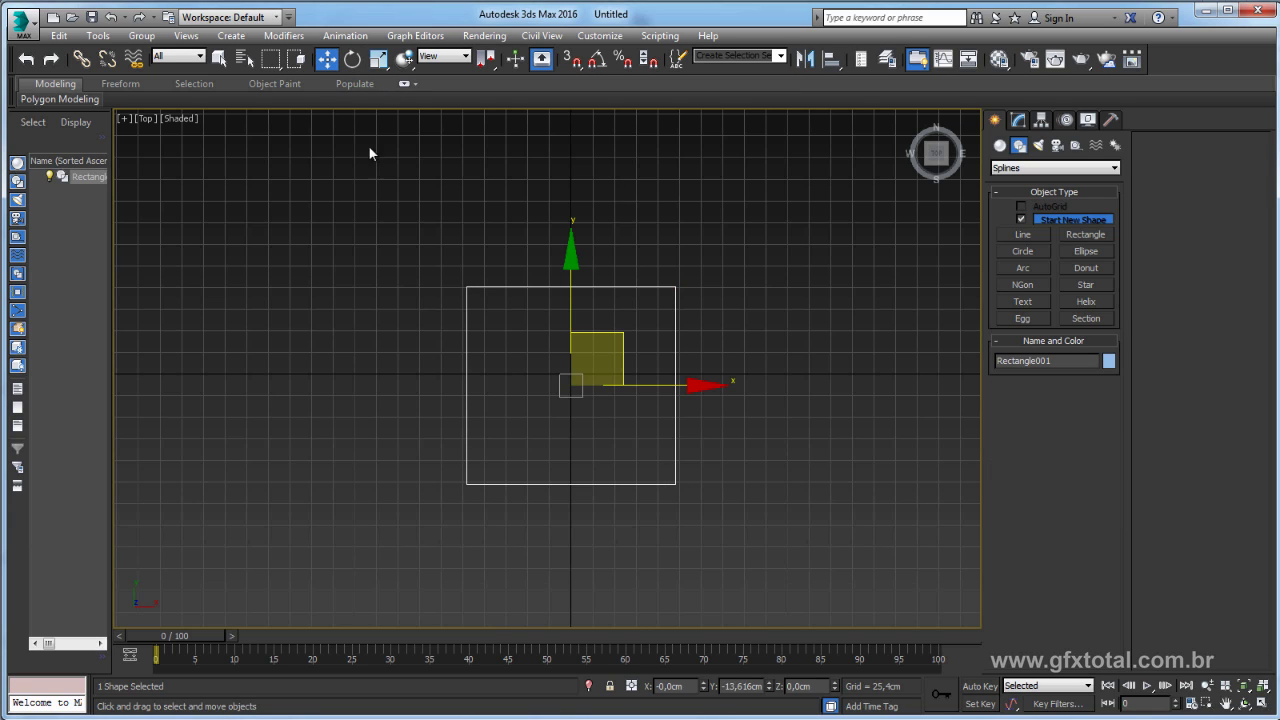
click(1018, 120)
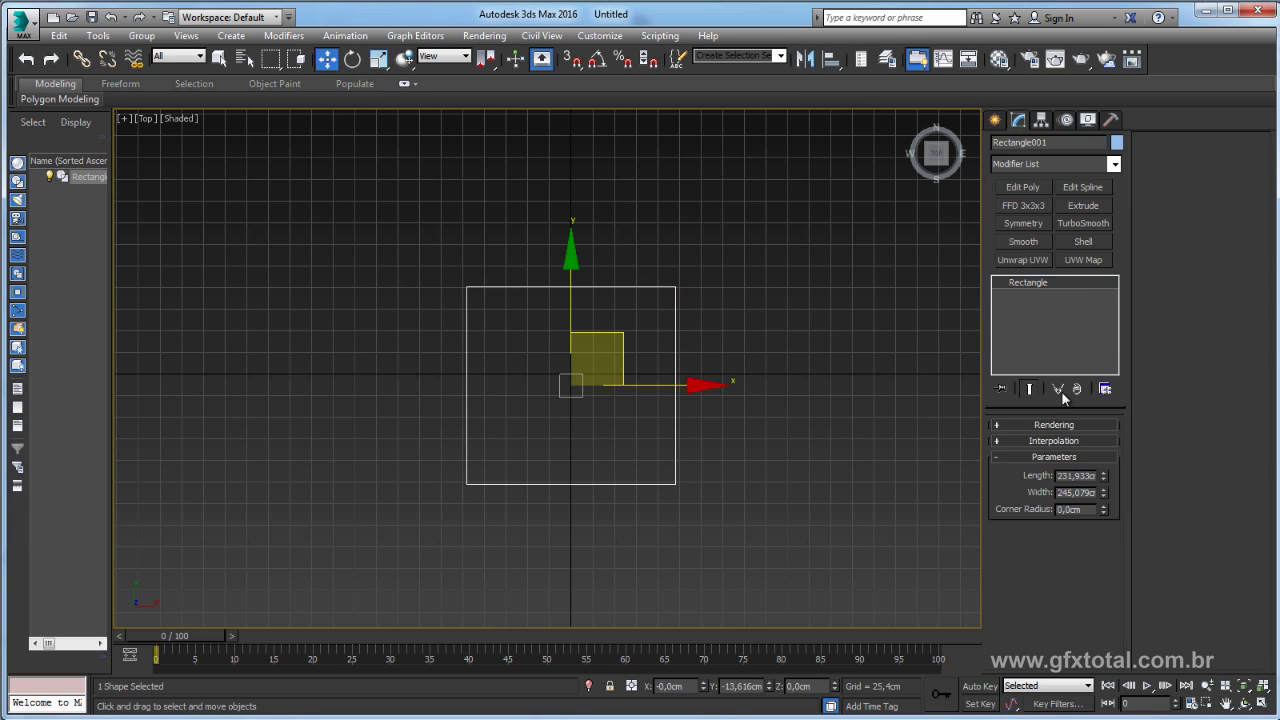
double_click(1075, 475)
text(200)
key(Tab)
text(200)
key(Return)
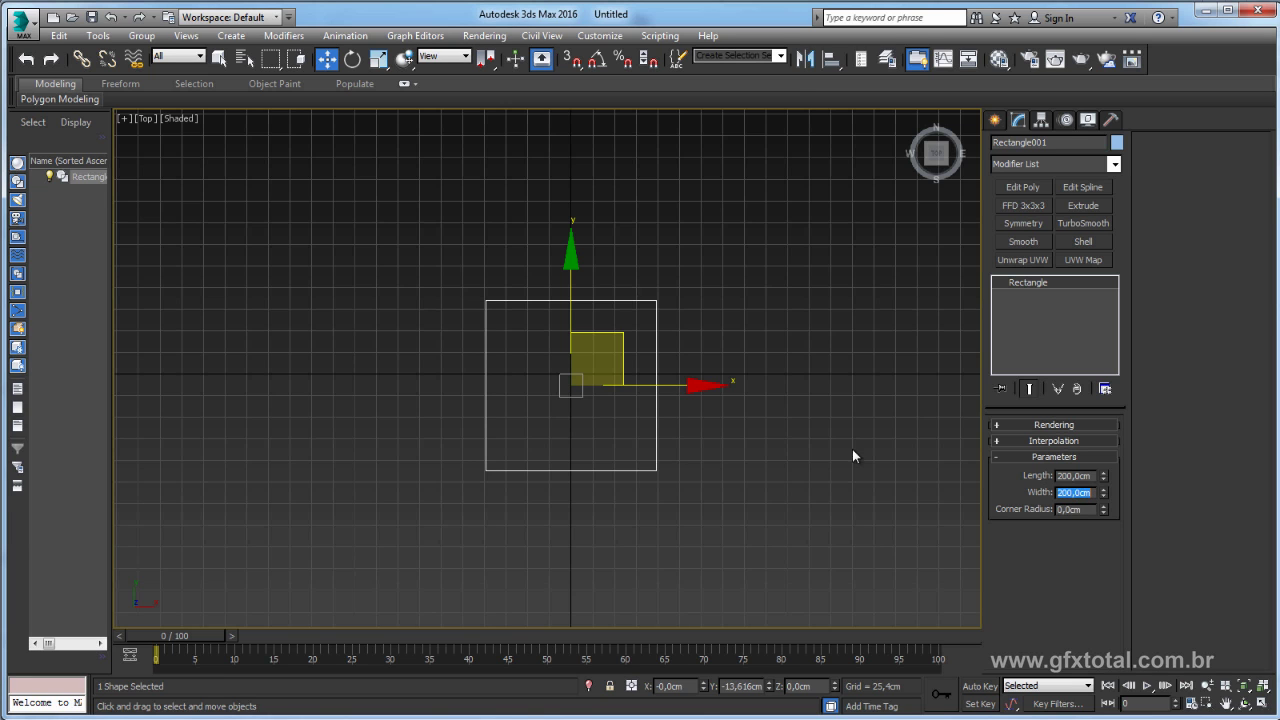
- Hide the grid and rotate the rectangle 45° with Angle Snap into a diamond
middle_drag(775, 418, 785, 409)
middle_drag(683, 390, 706, 399)
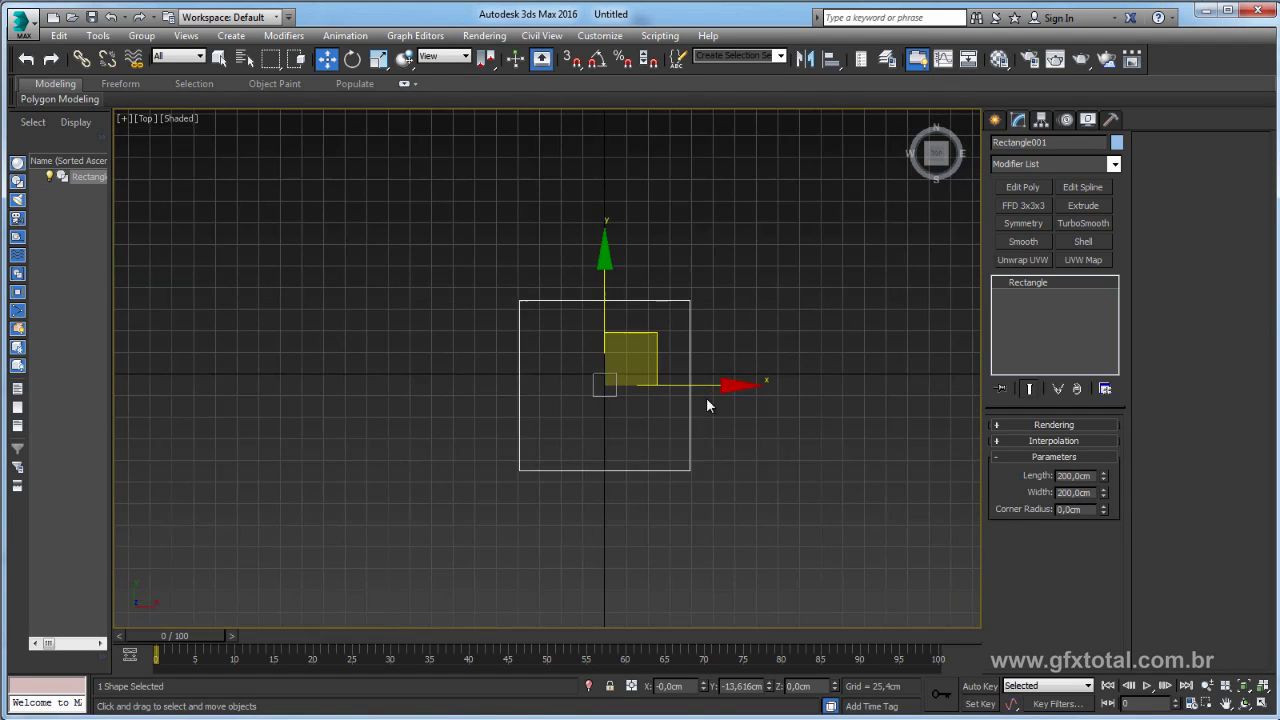
key(g)
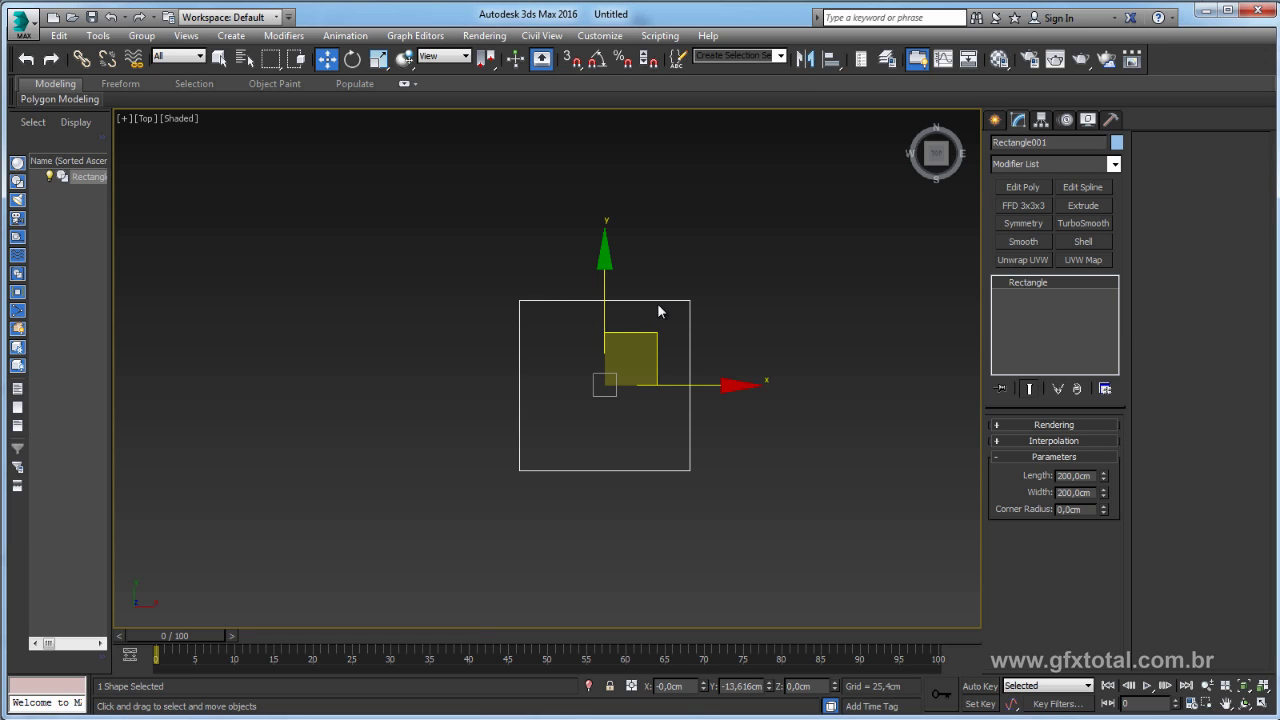
click(598, 60)
click(355, 59)
mouse_move(636, 269)
mouse_down()
mouse_move(679, 288)
mouse_move(678, 277)
mouse_up()
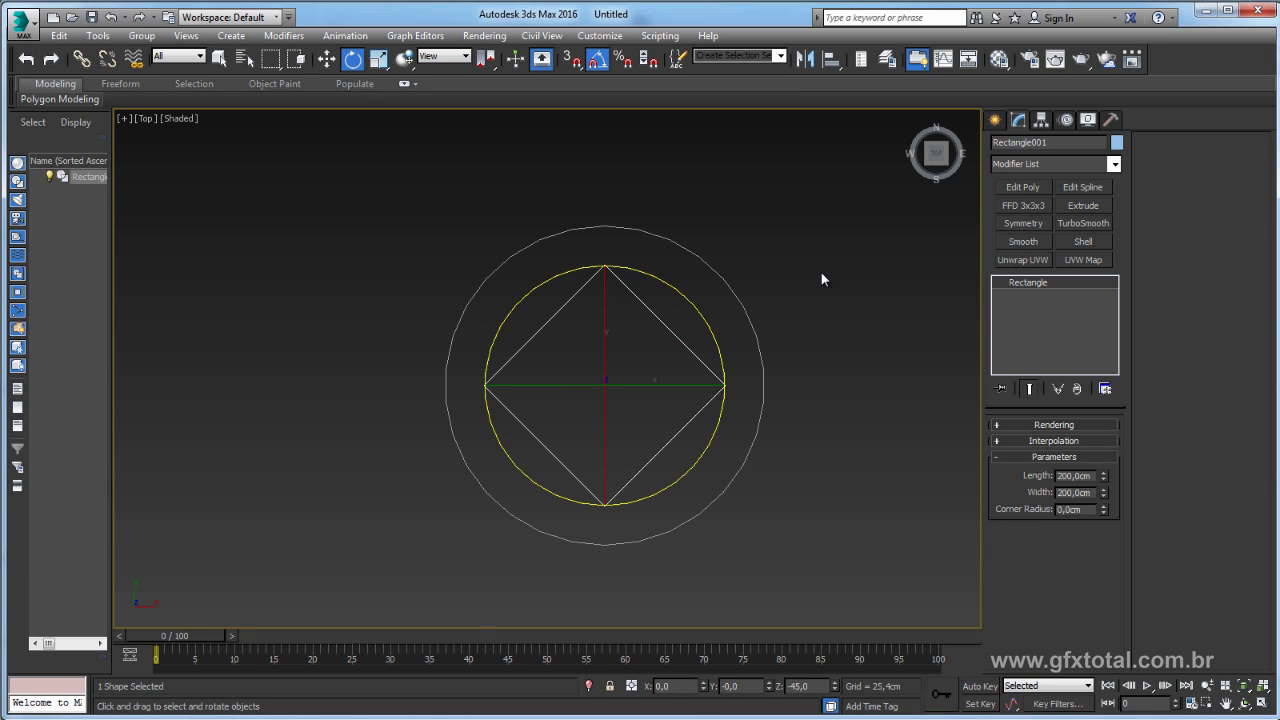
click(822, 270)
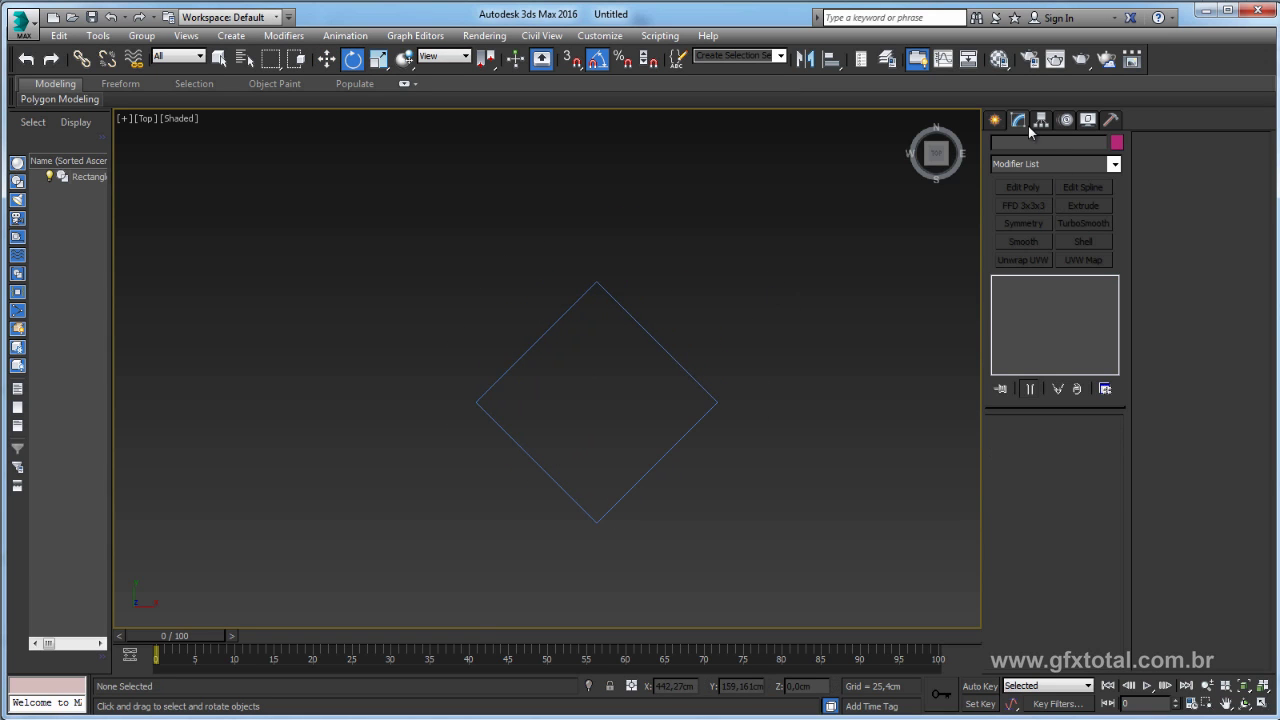
- Choose the Arc shape tool and turn on vertex snapping in Grid and Snap Settings
click(997, 121)
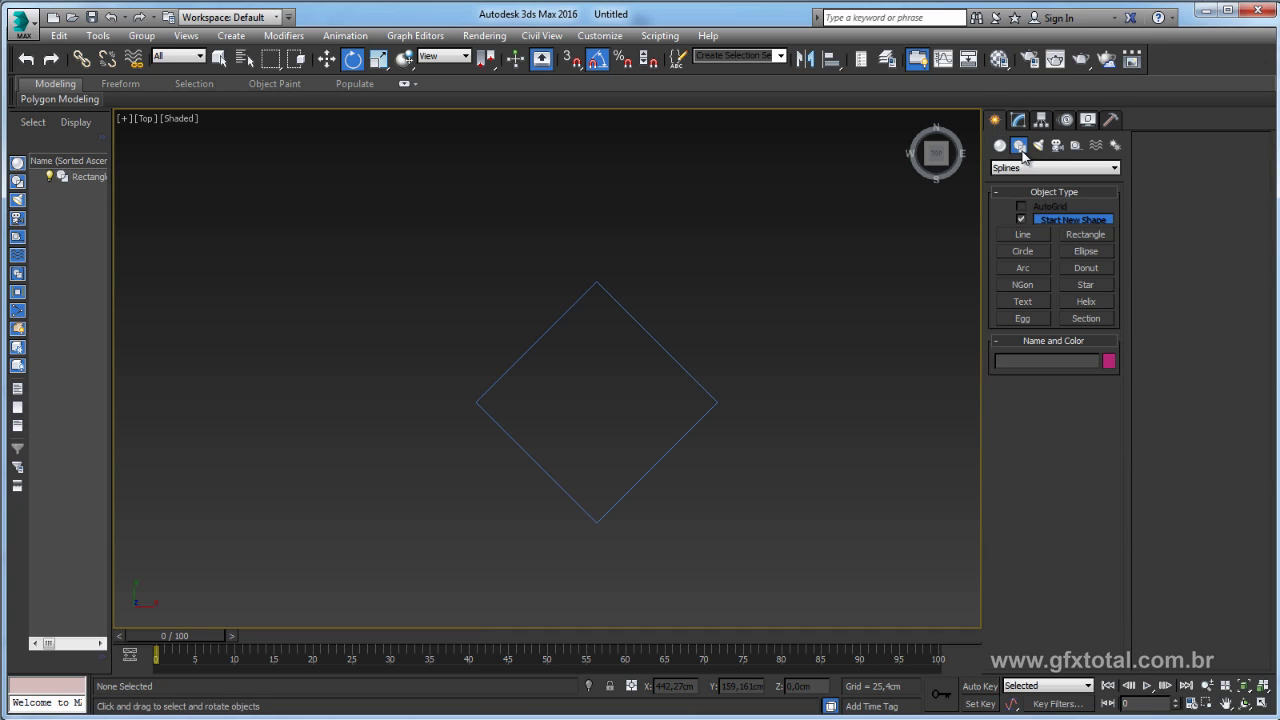
click(1023, 268)
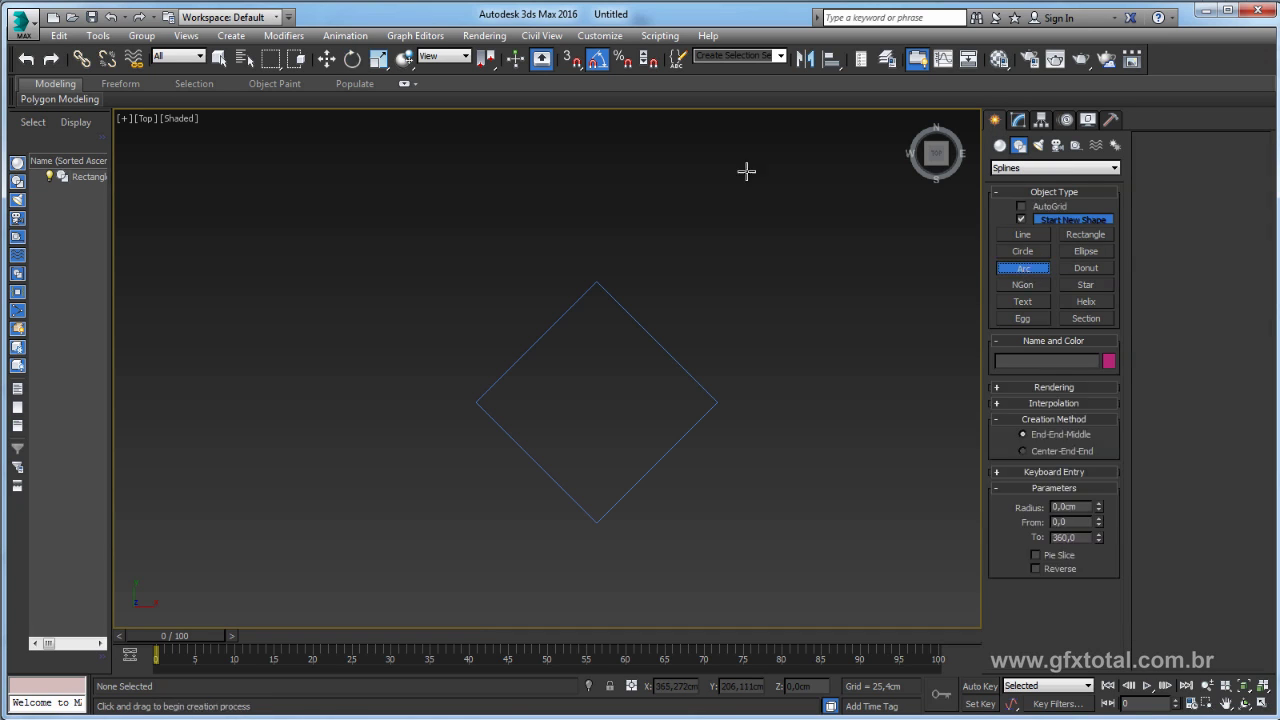
click(575, 64)
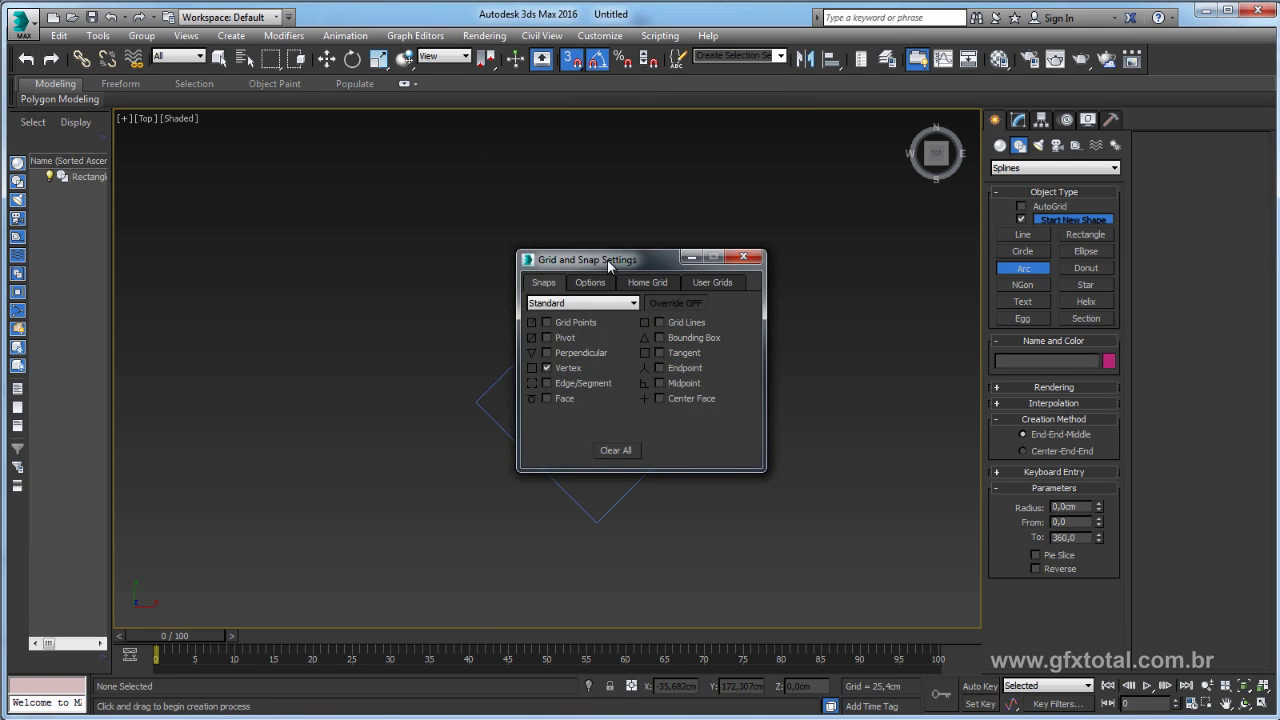
drag(607, 260, 599, 176)
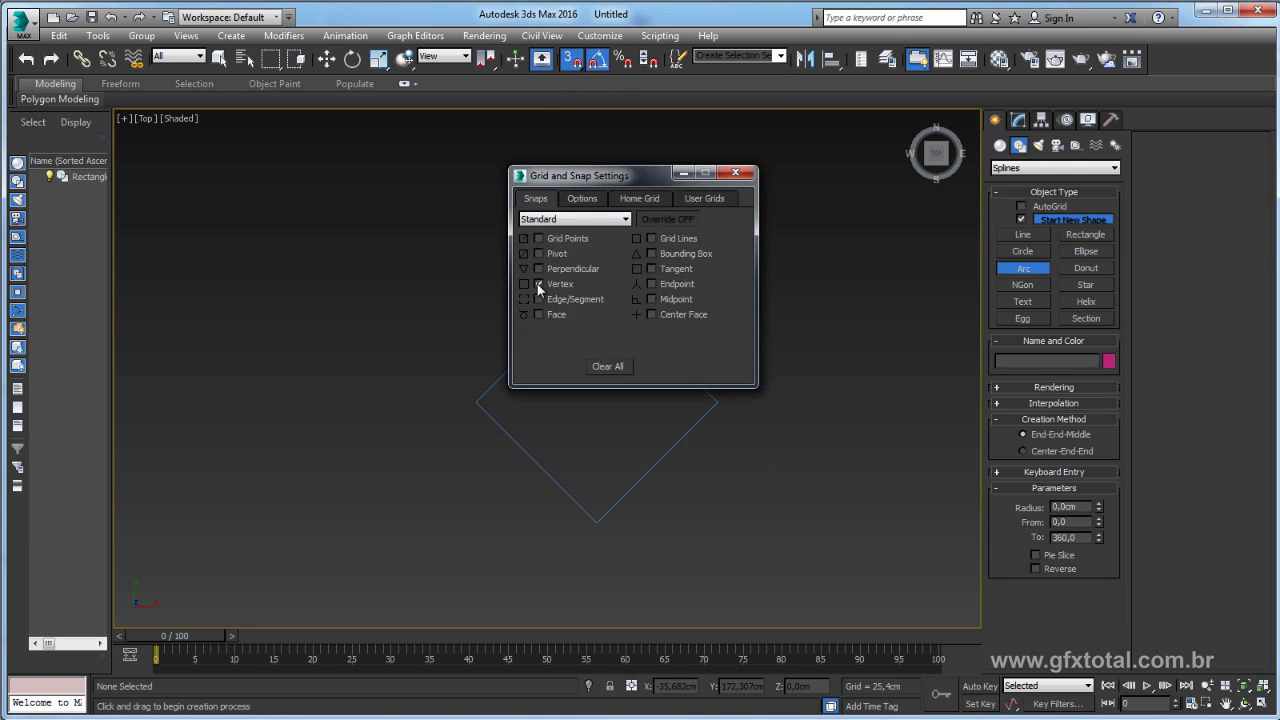
click(736, 173)
click(735, 172)
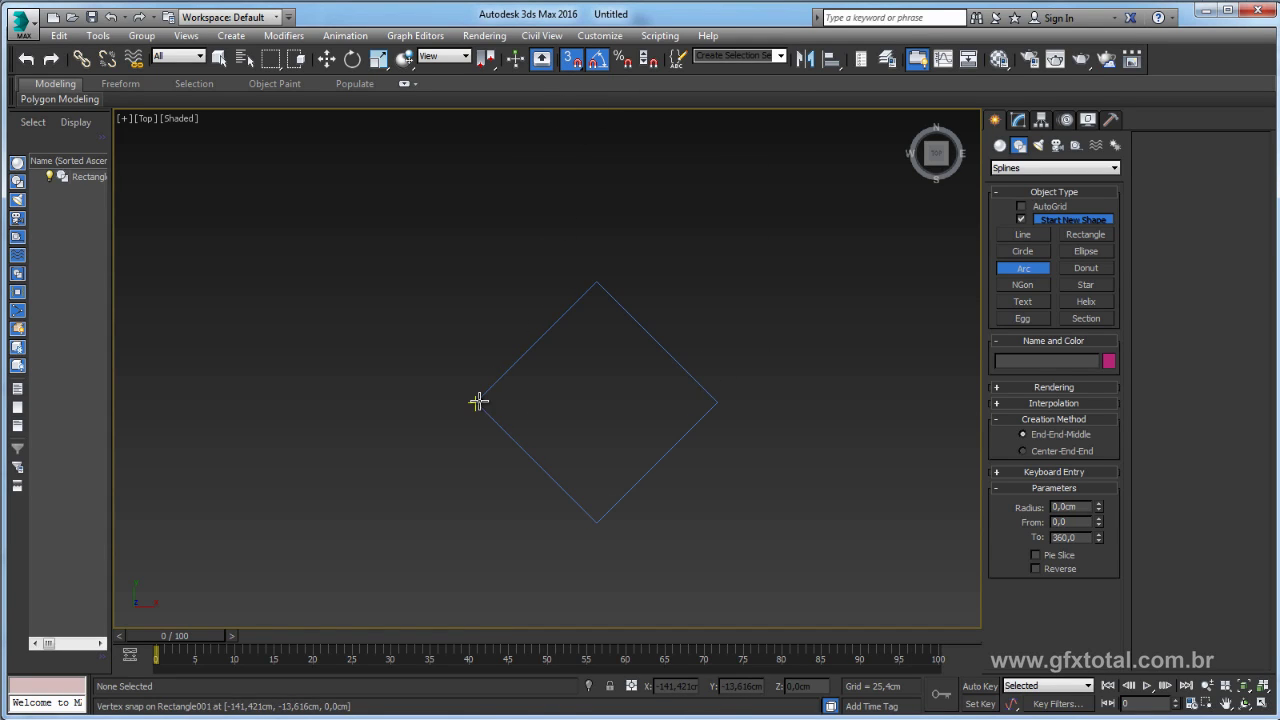
- Draw an arc from the diamond's left corner to its top corner, then turn snapping off
drag(477, 401, 597, 281)
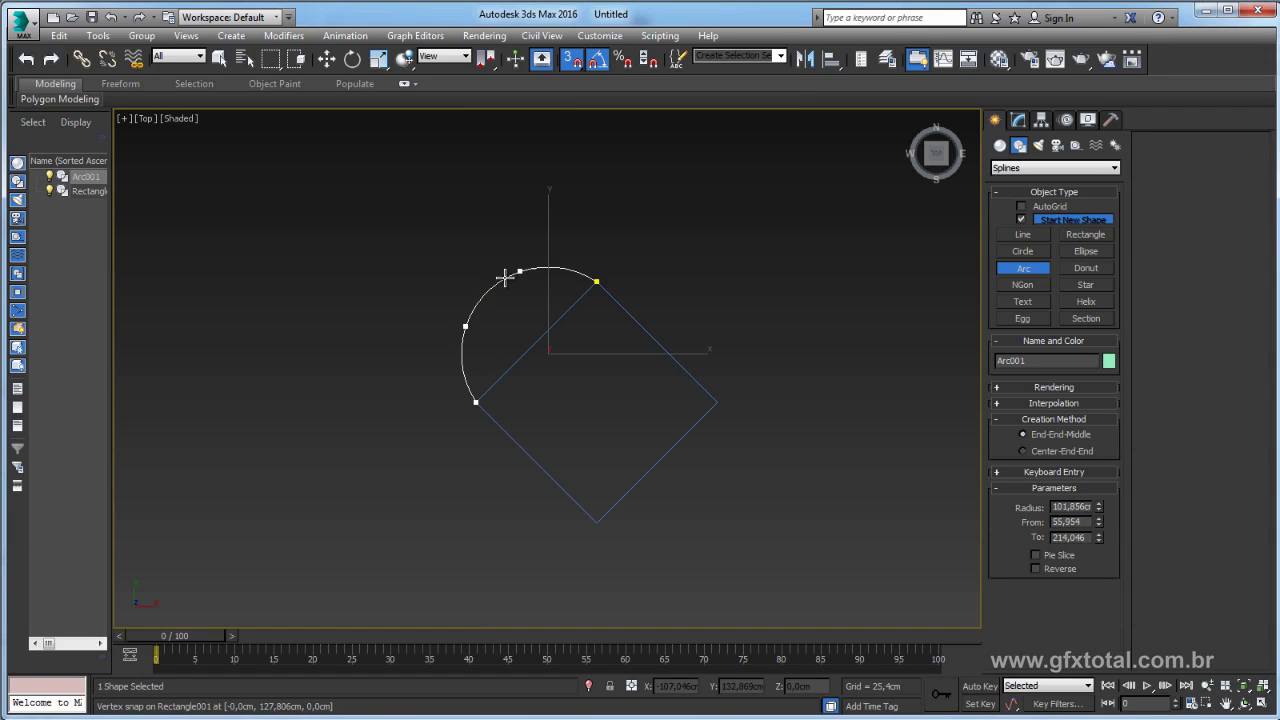
click(502, 276)
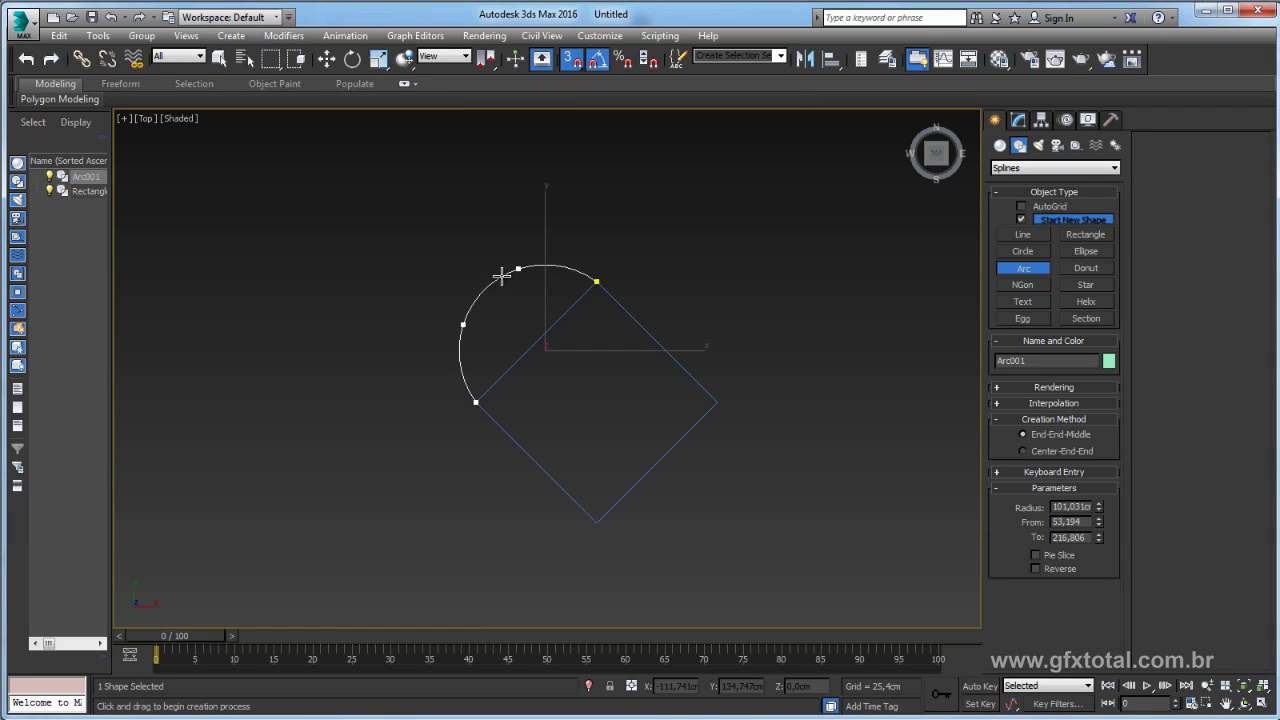
key(e)
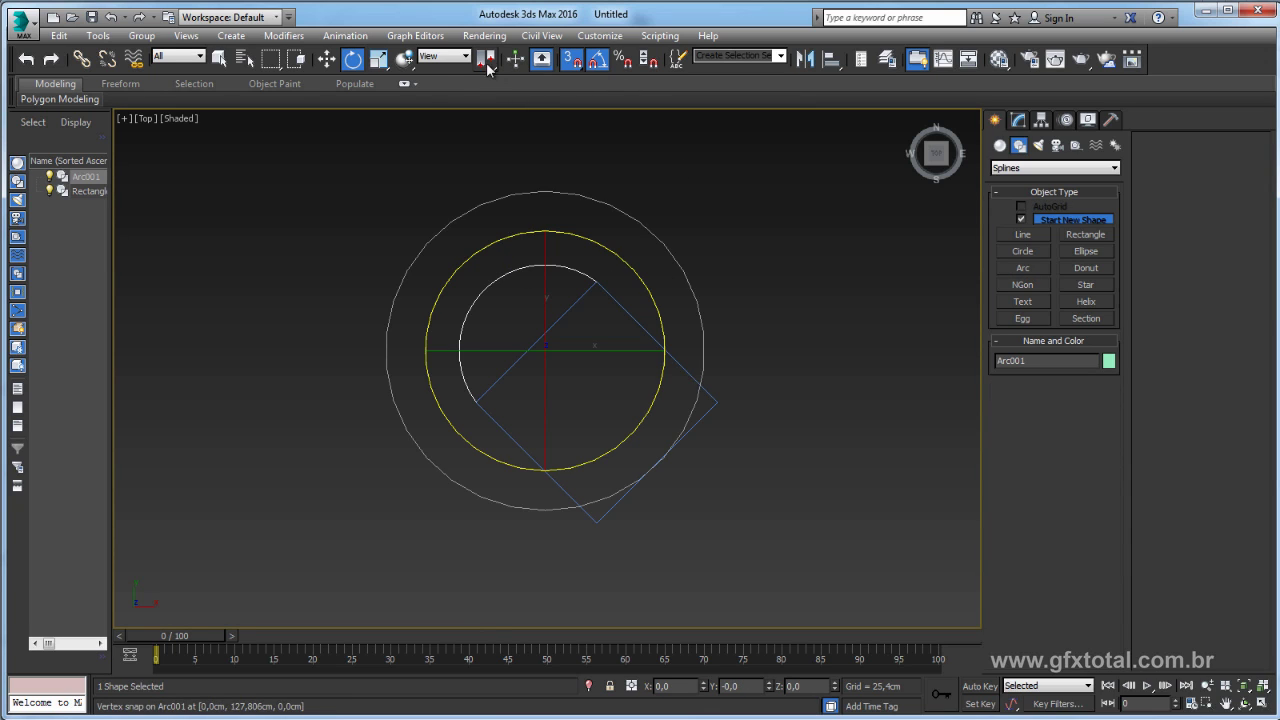
key(s)
click(335, 59)
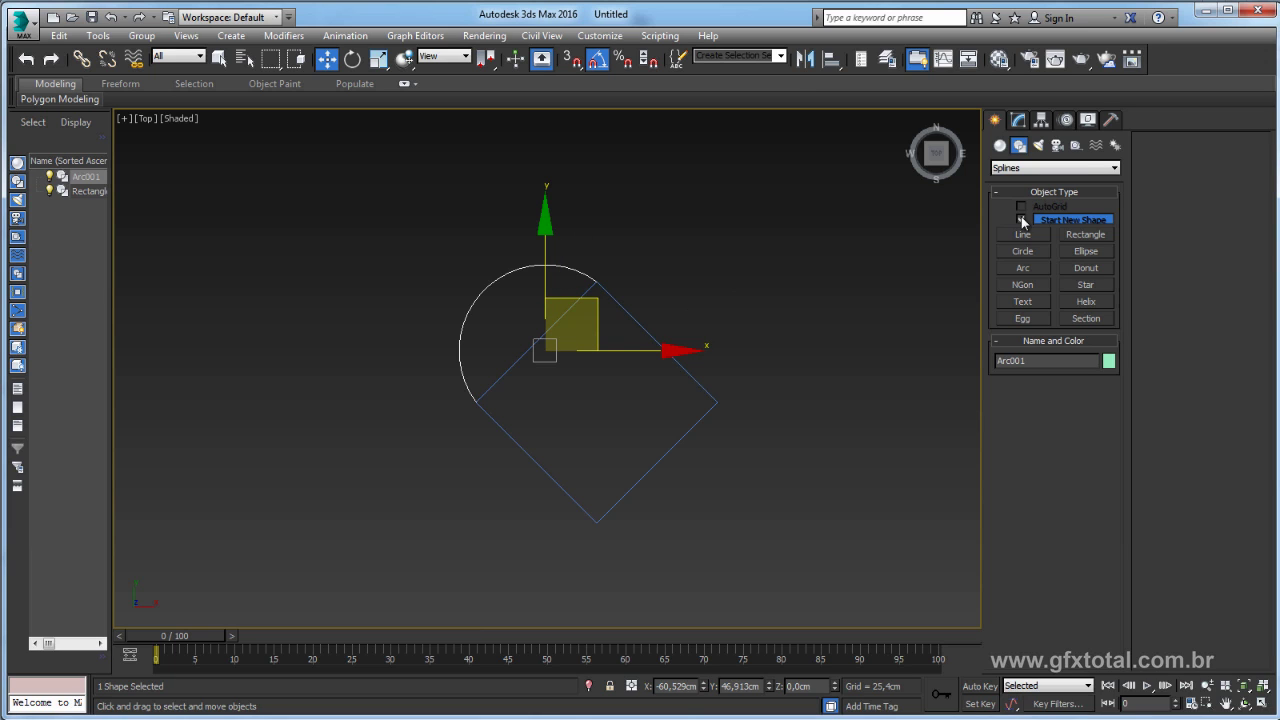
- Enable Affect Pivot Only and center the arc's pivot to the object
click(1042, 120)
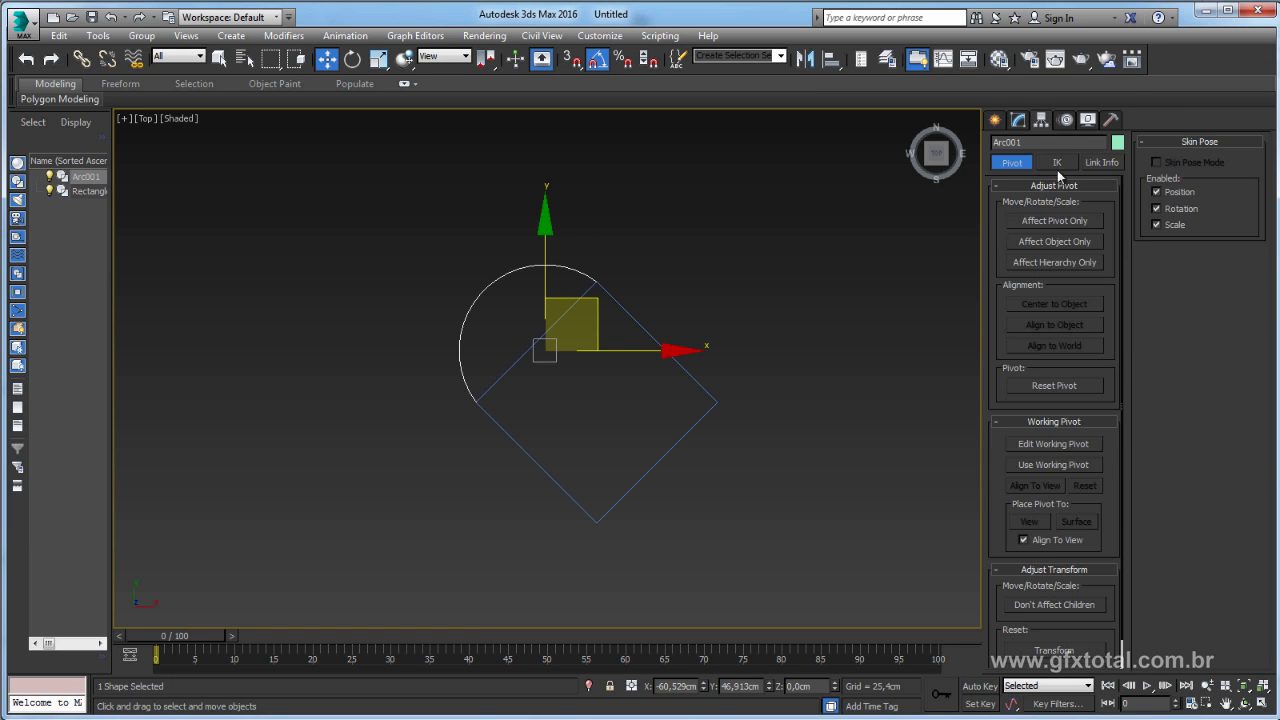
click(1057, 220)
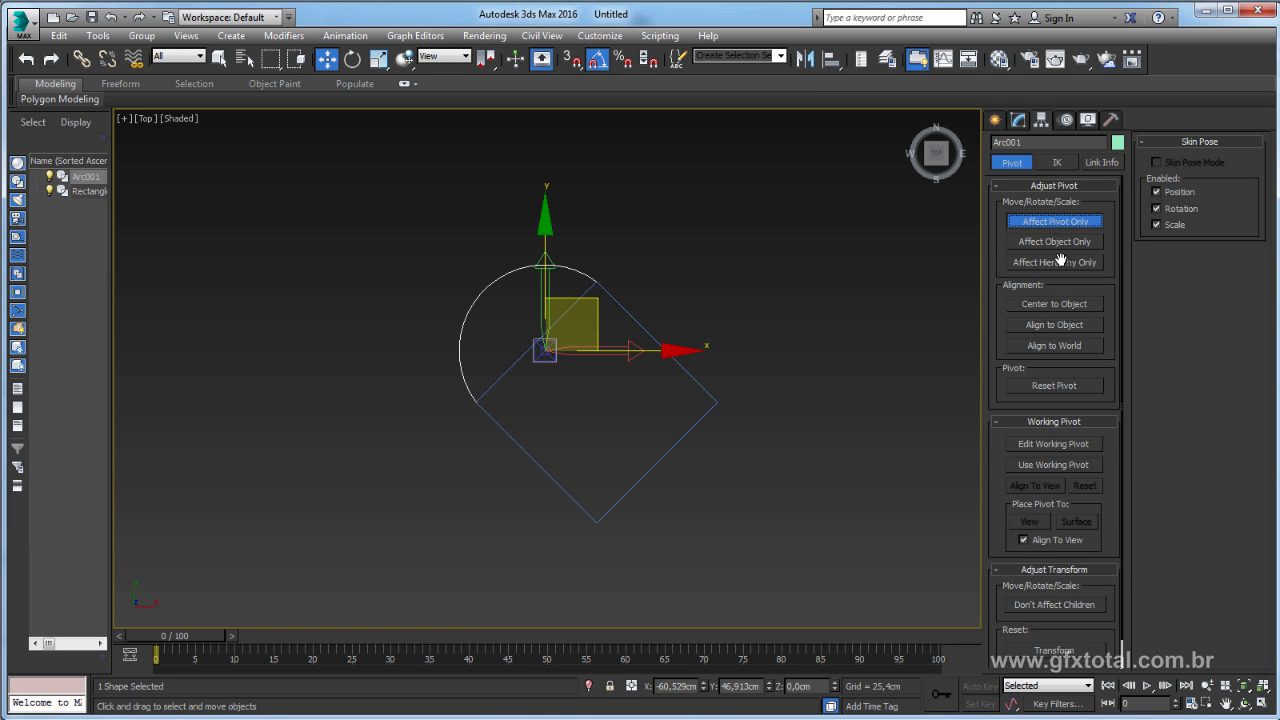
click(1055, 305)
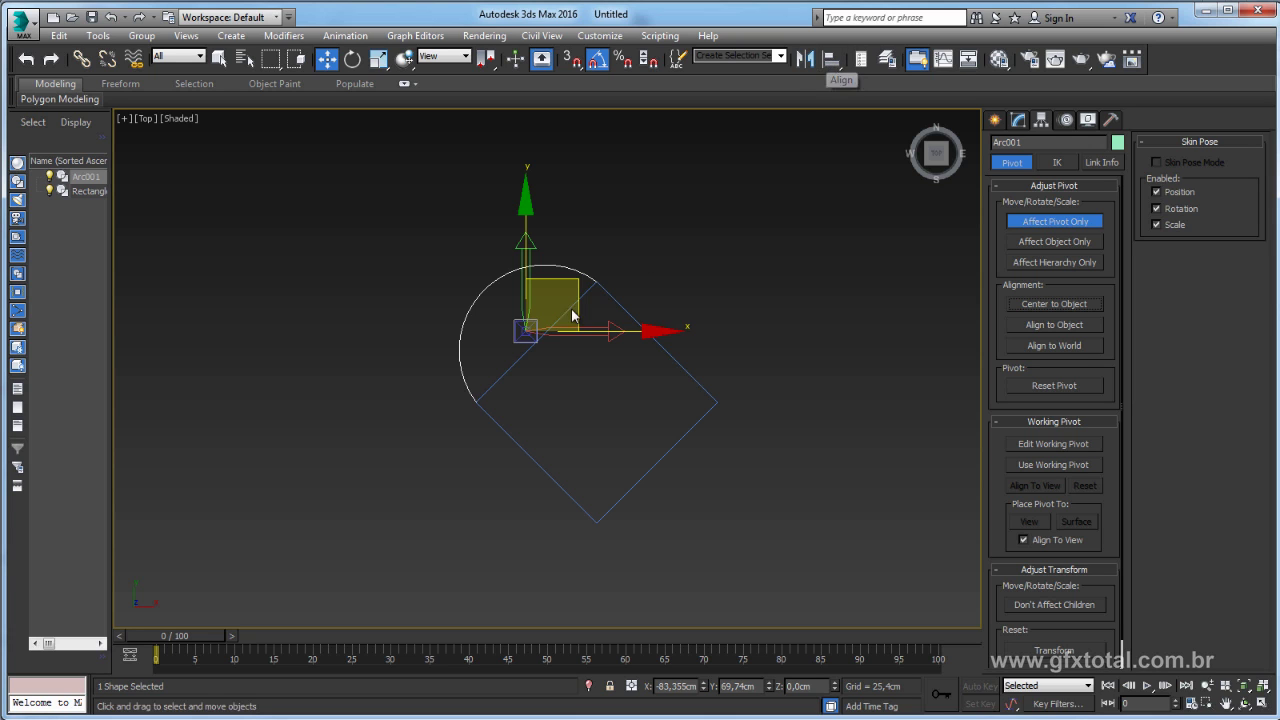
- Align the arc's pivot to the rectangle's pivot on X, Y and Z
click(831, 60)
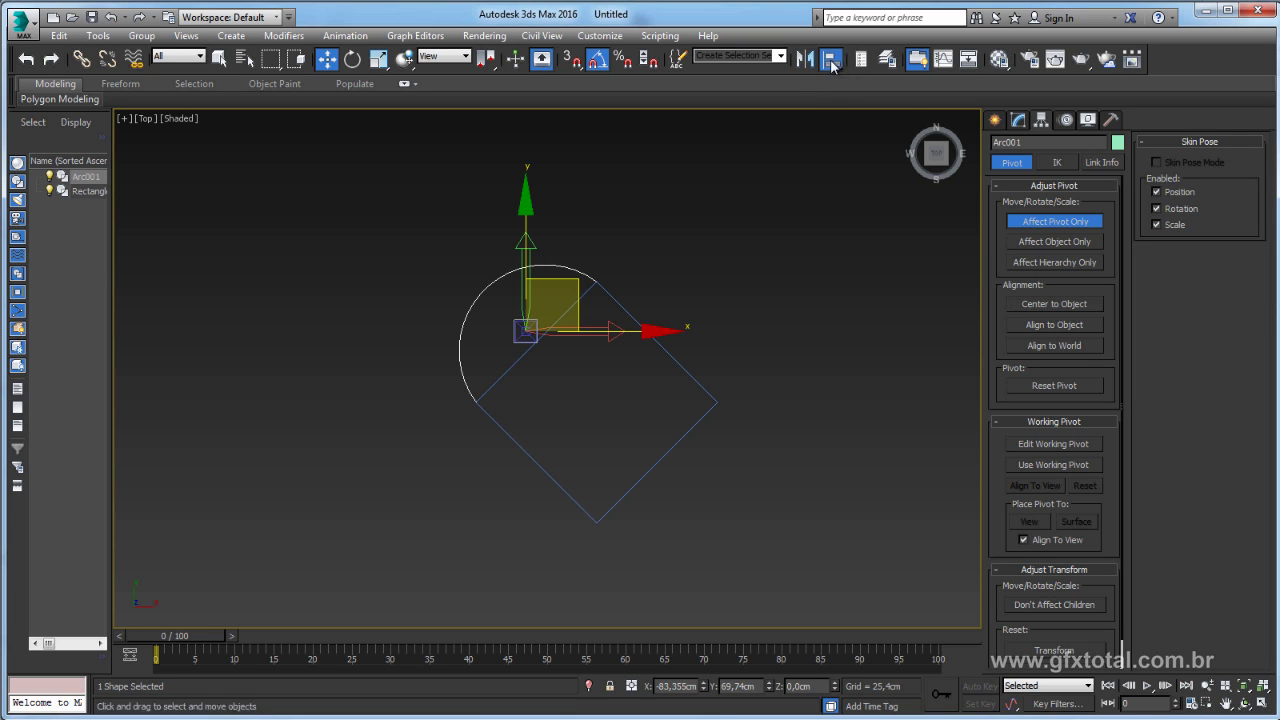
click(612, 296)
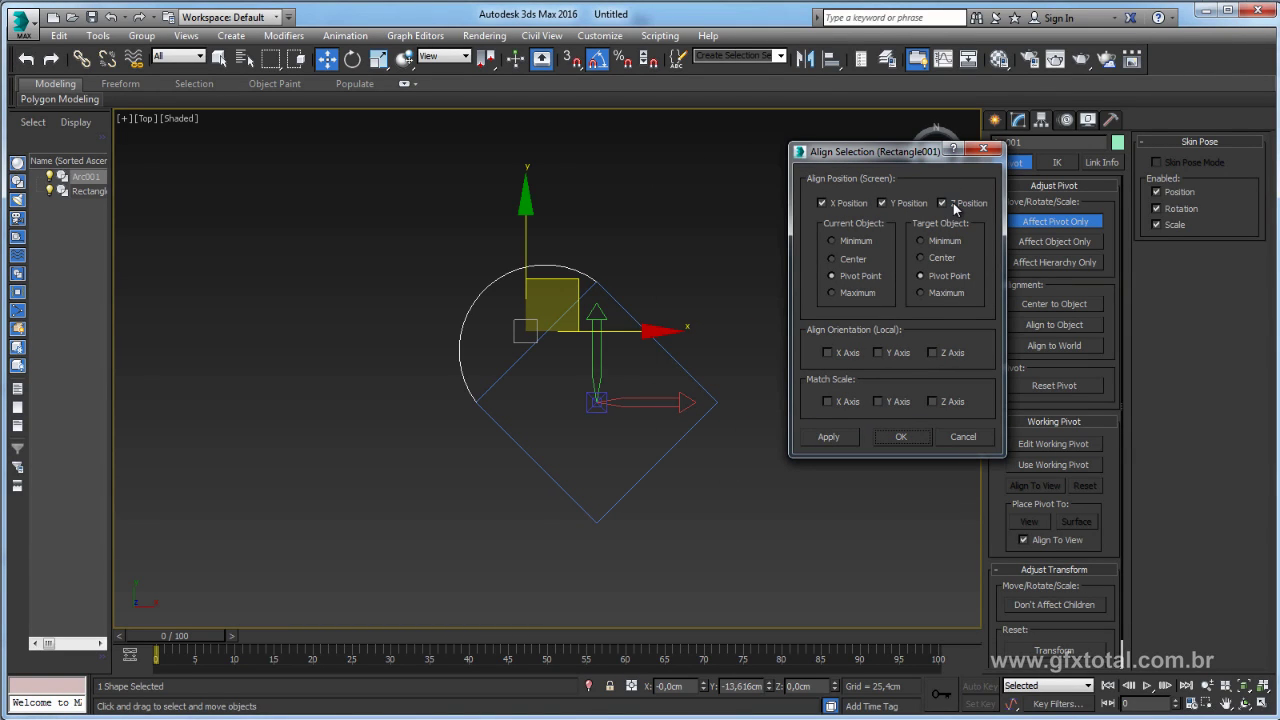
click(910, 436)
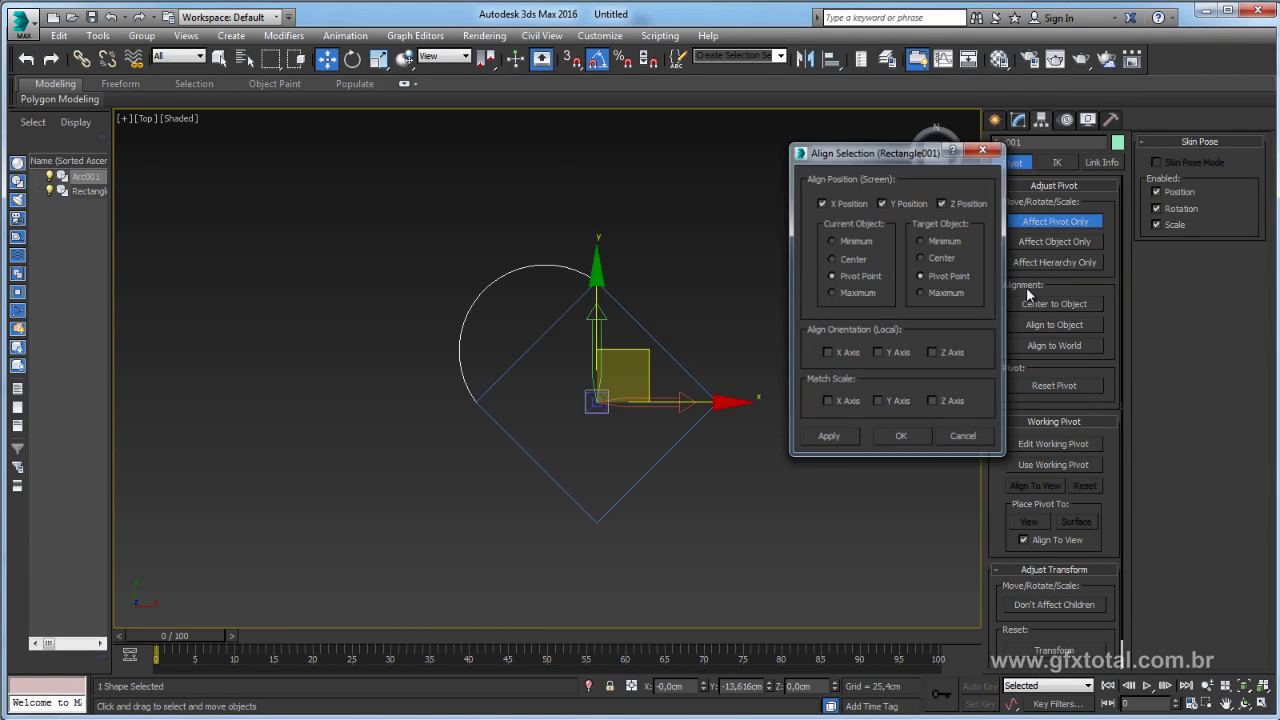
- Mirror a copy of the arc on the X axis, then select the rectangle
click(805, 60)
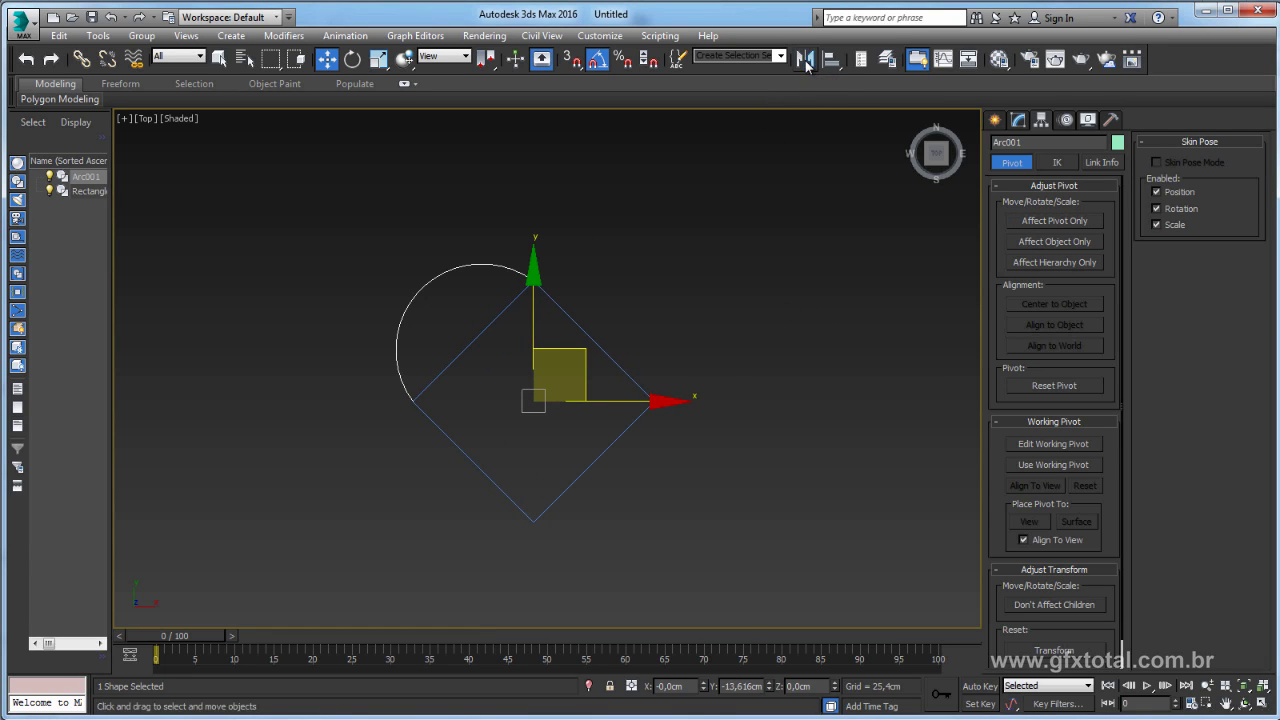
click(612, 404)
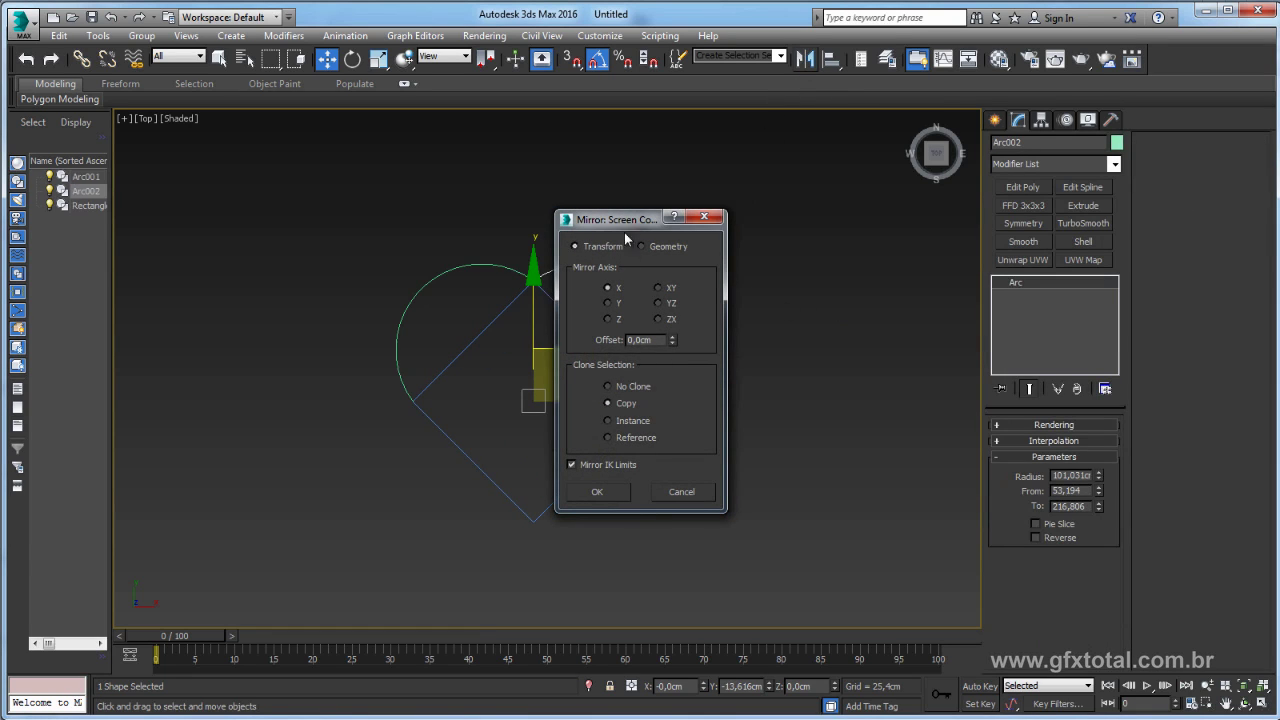
drag(612, 220, 781, 198)
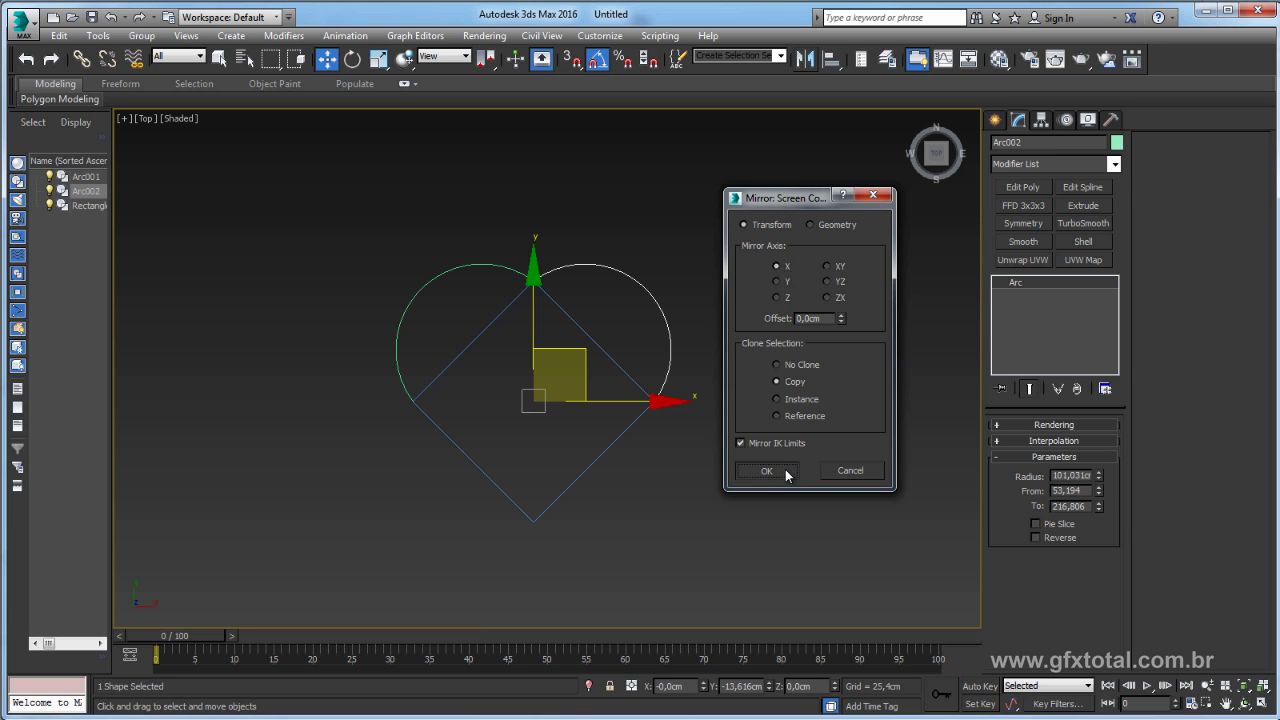
click(767, 471)
middle_drag(470, 338, 587, 303)
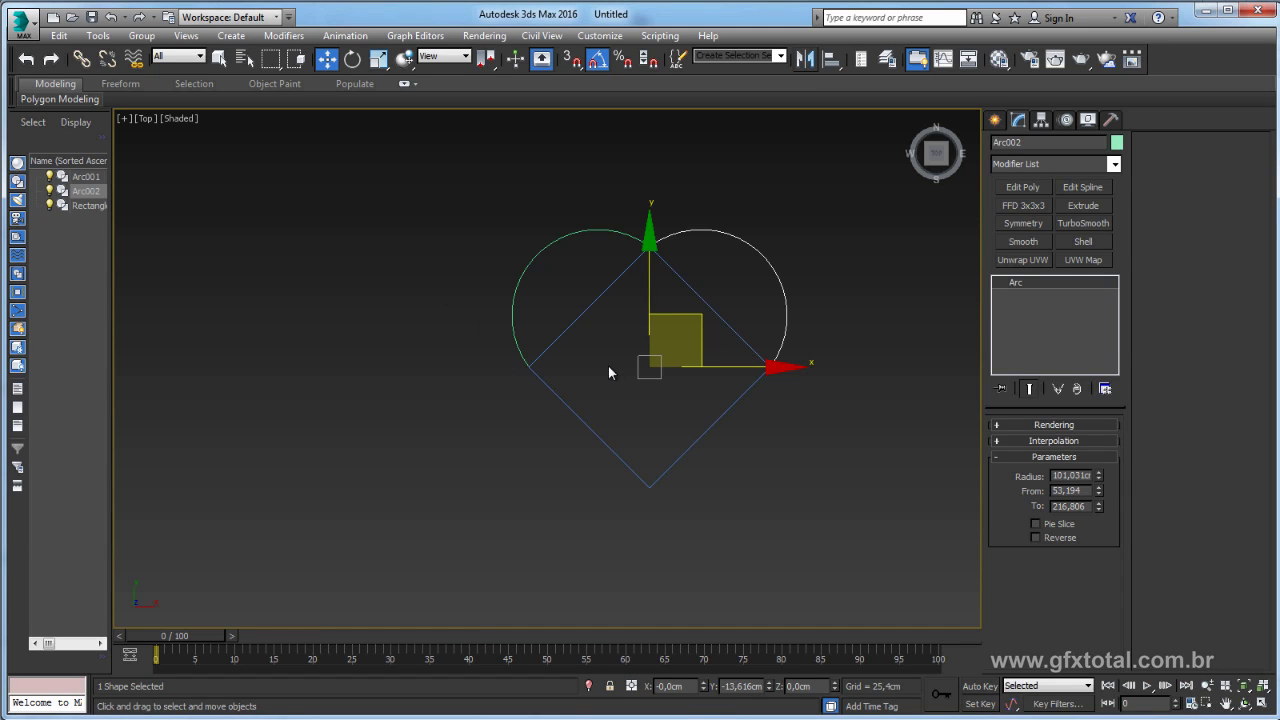
middle_drag(608, 372, 496, 392)
drag(506, 436, 473, 490)
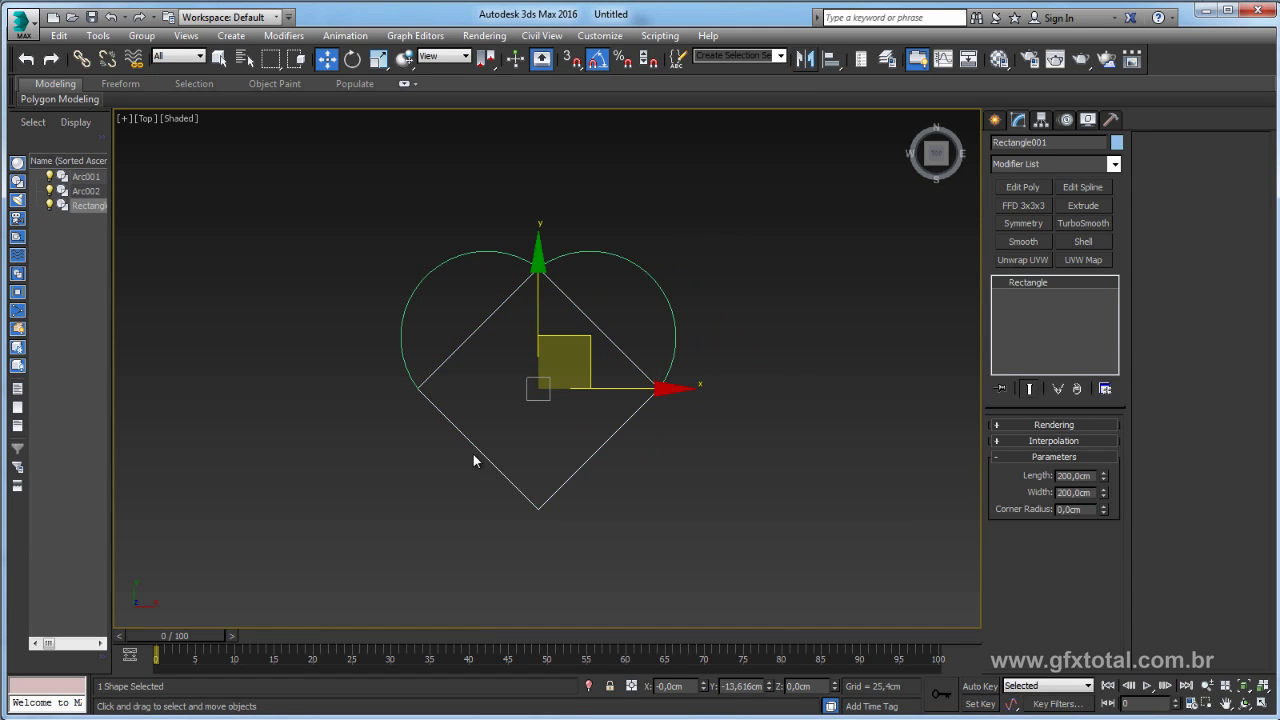
- Convert the rectangle to an Editable Spline and attach both arcs to it
right_click(477, 443)
mouse_move(545, 600)
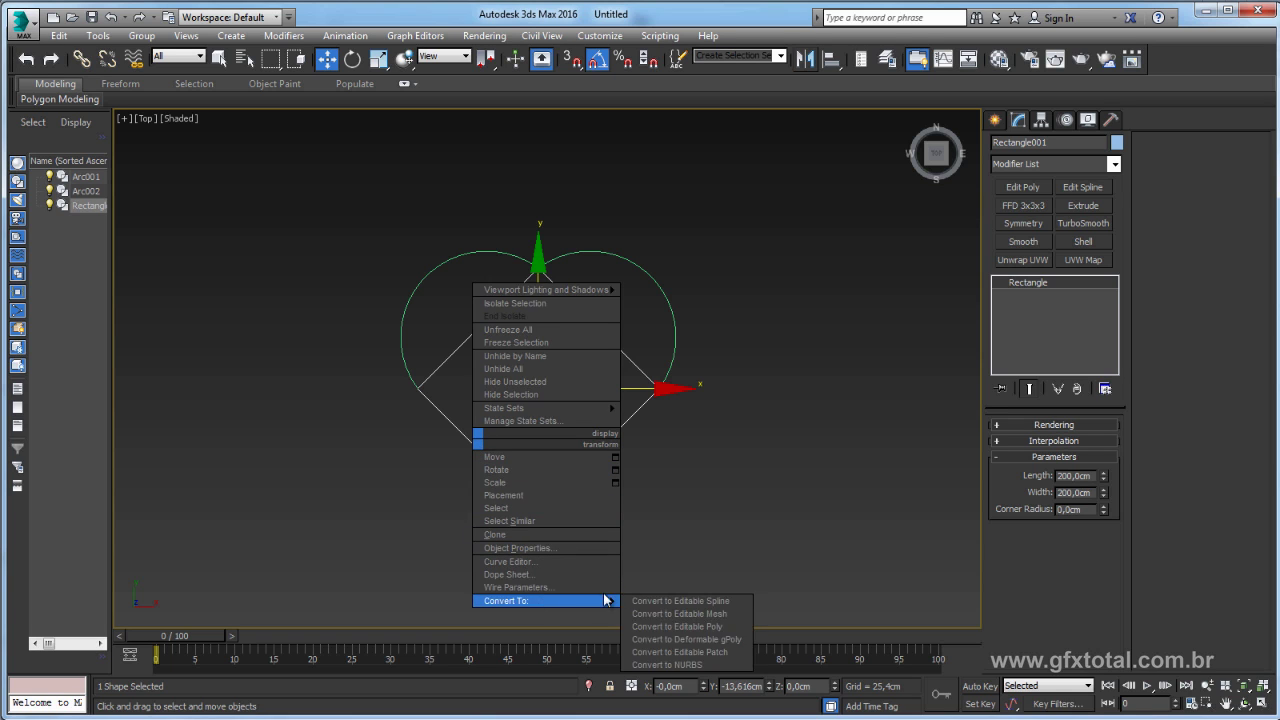
click(682, 601)
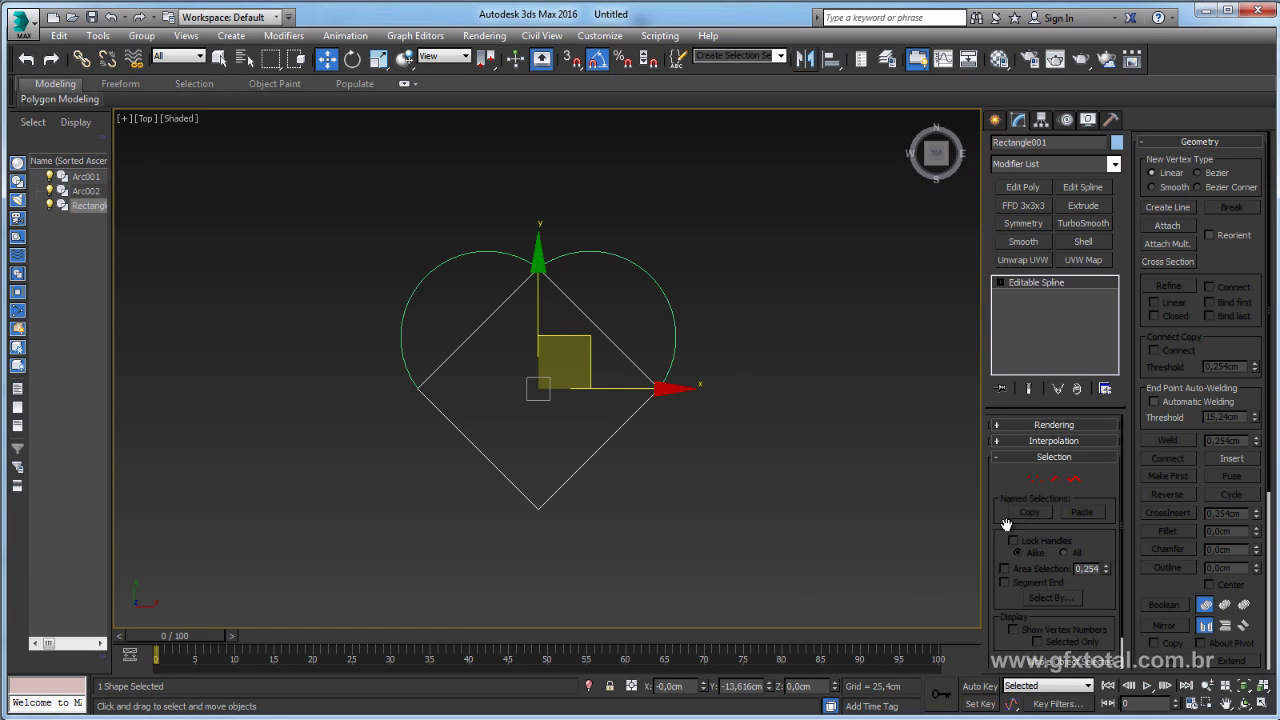
click(1168, 227)
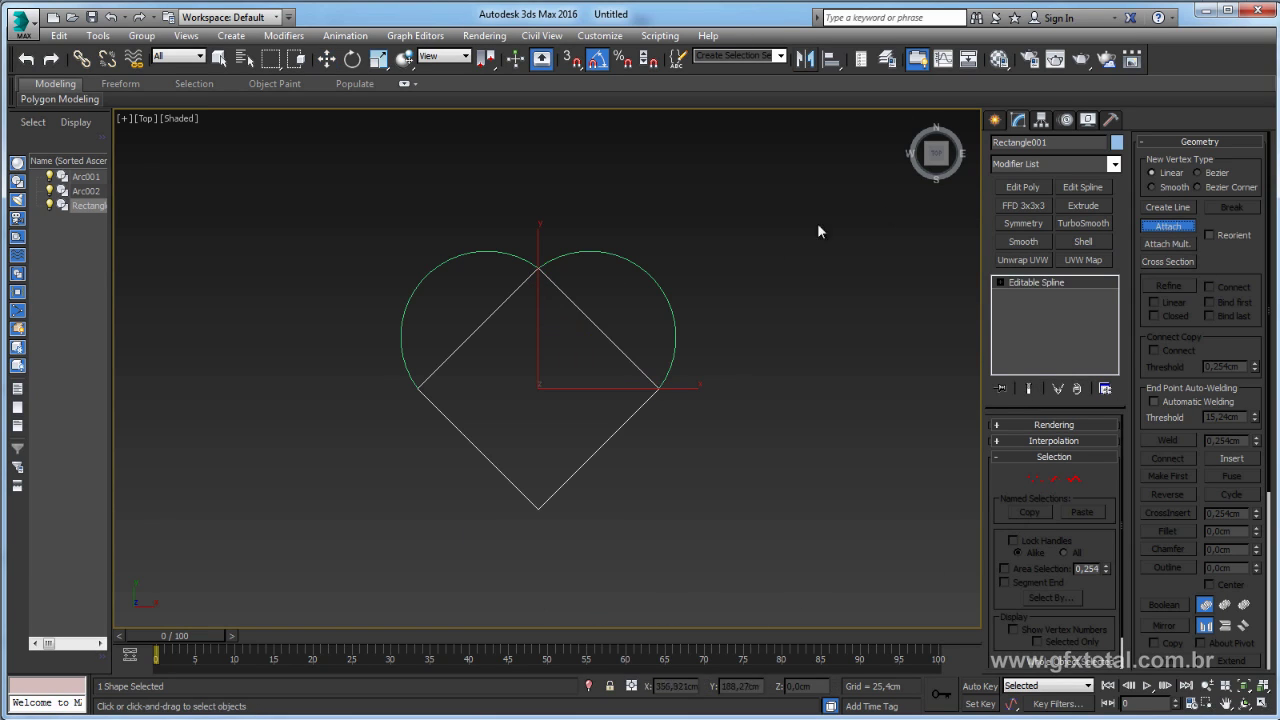
click(633, 262)
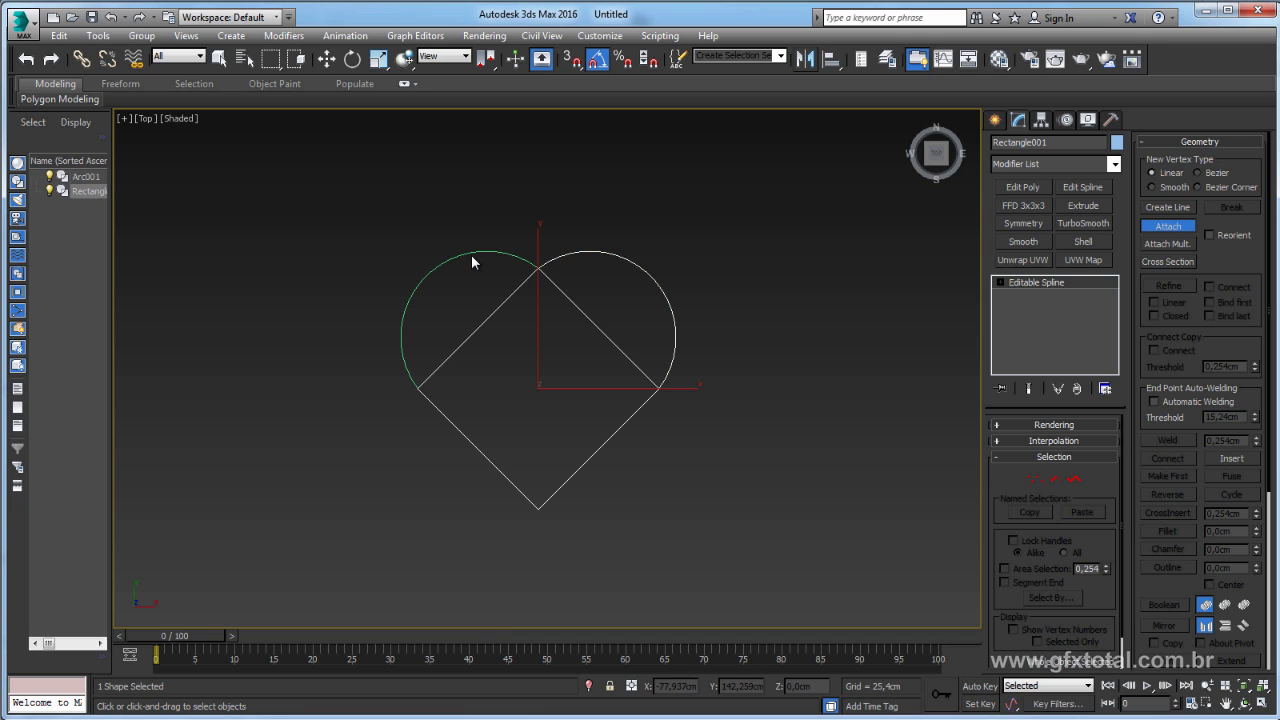
click(466, 252)
right_click(651, 280)
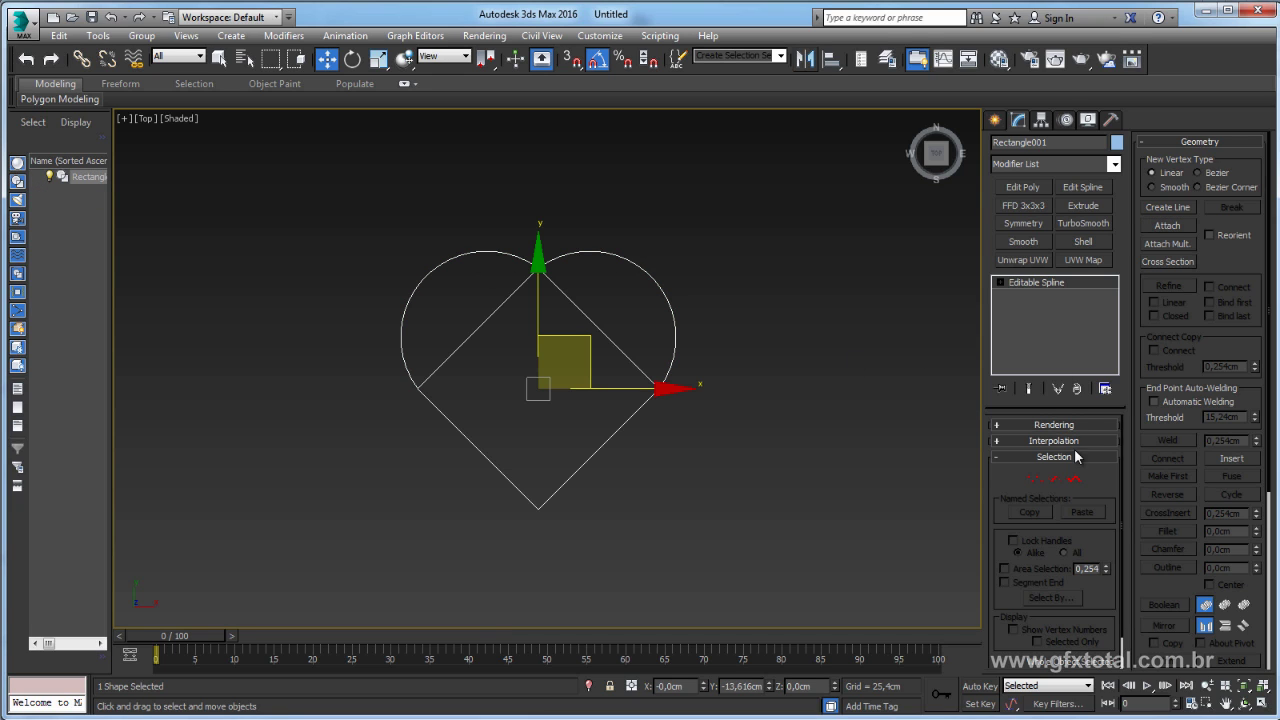
click(1055, 485)
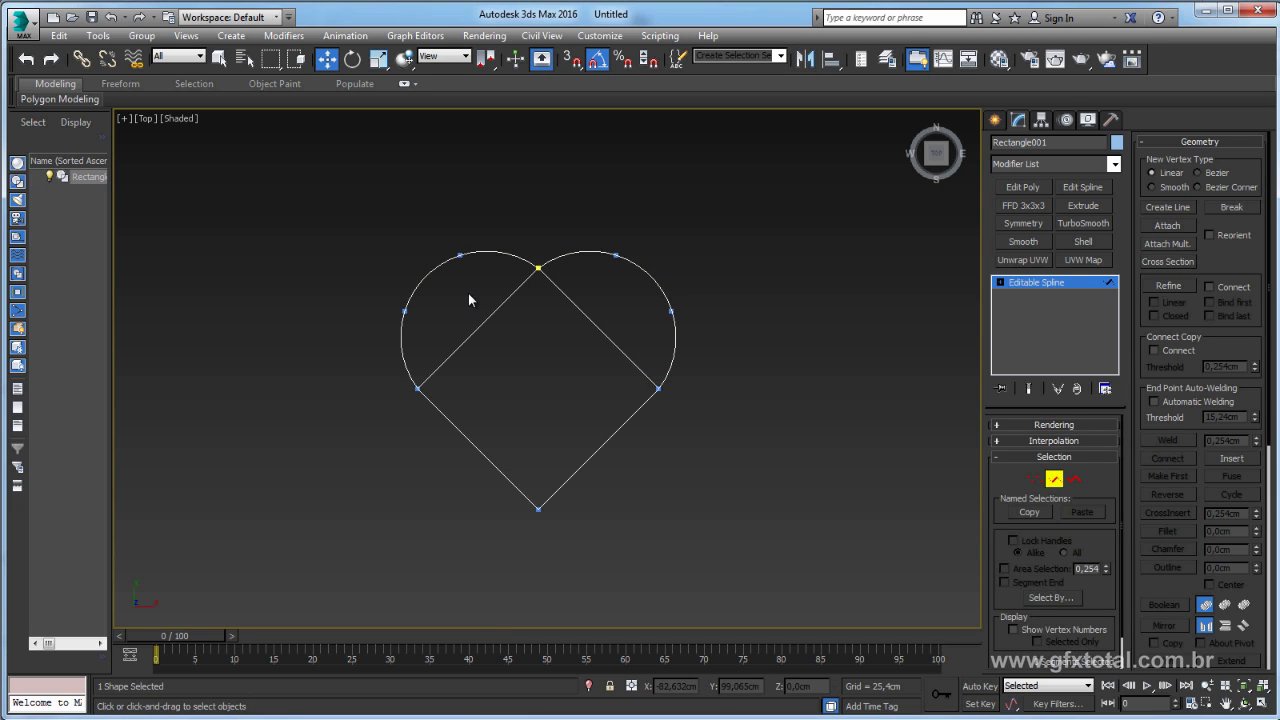
- Select and remove the two inner diagonal segments of the diamond
drag(468, 293, 610, 318)
click(610, 318)
middle_drag(610, 318, 659, 312)
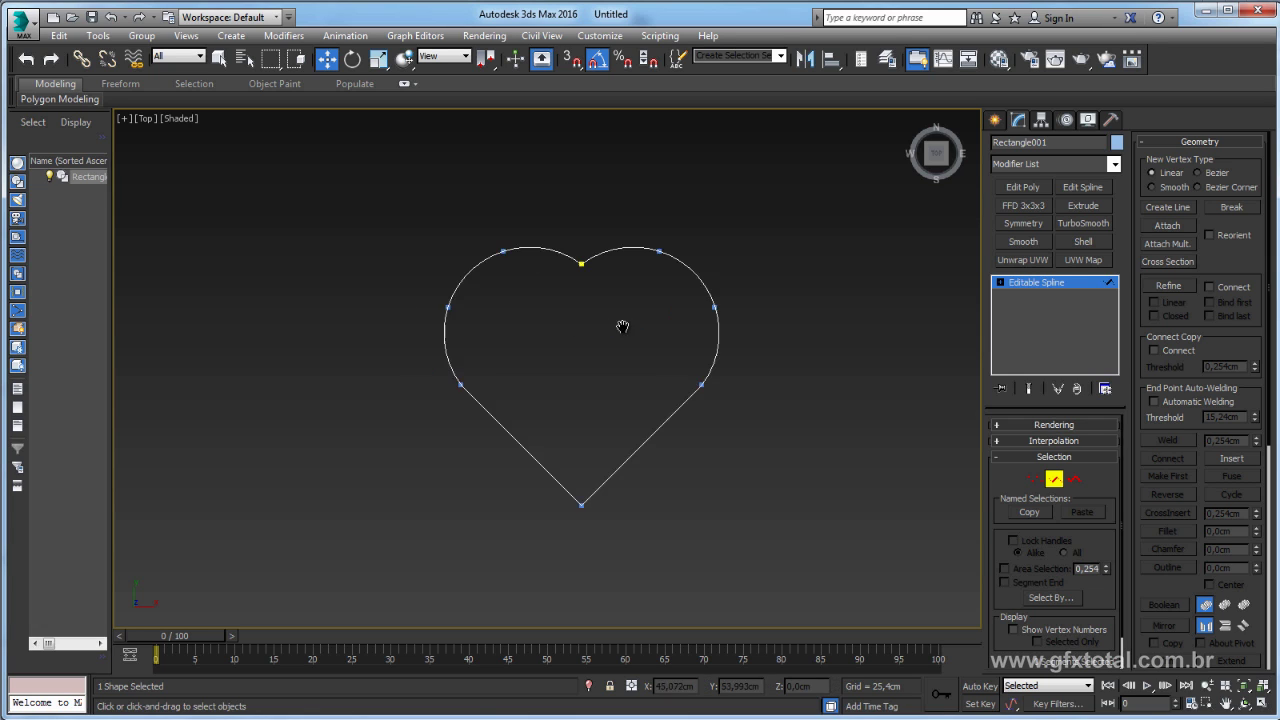
- Box-select all the heart's vertices and weld the overlapping ones together
click(1035, 479)
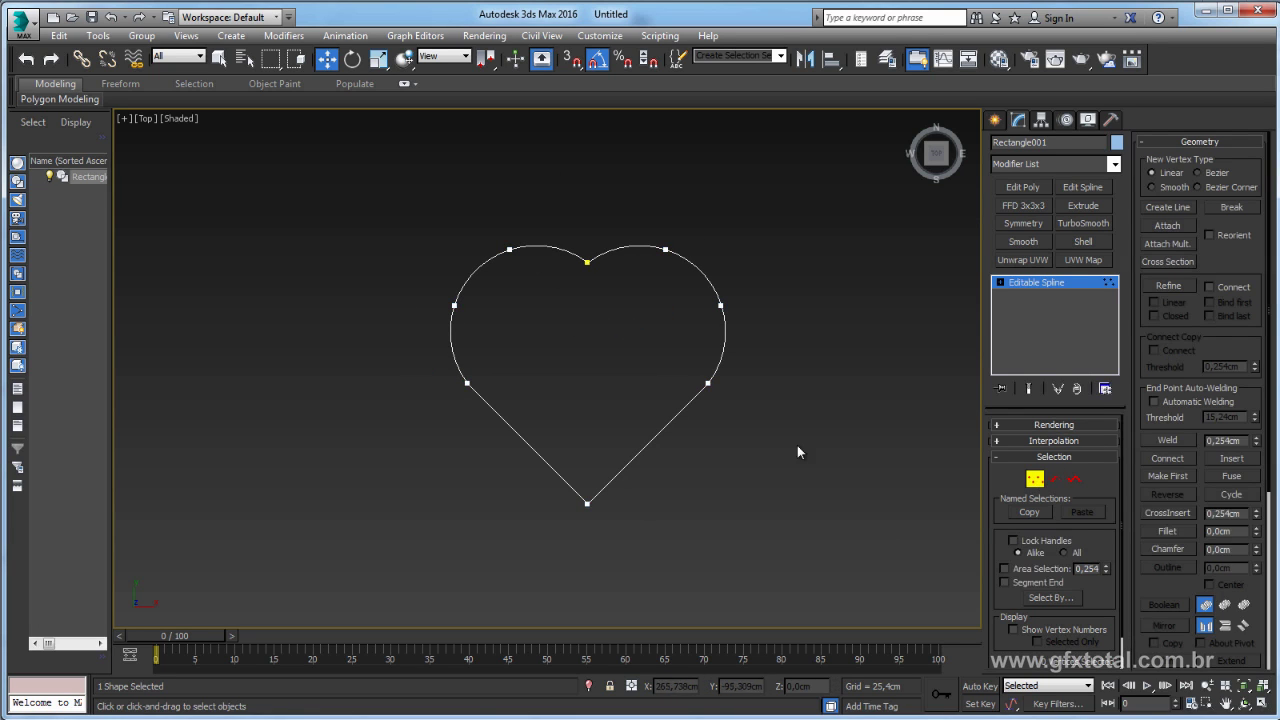
click(709, 382)
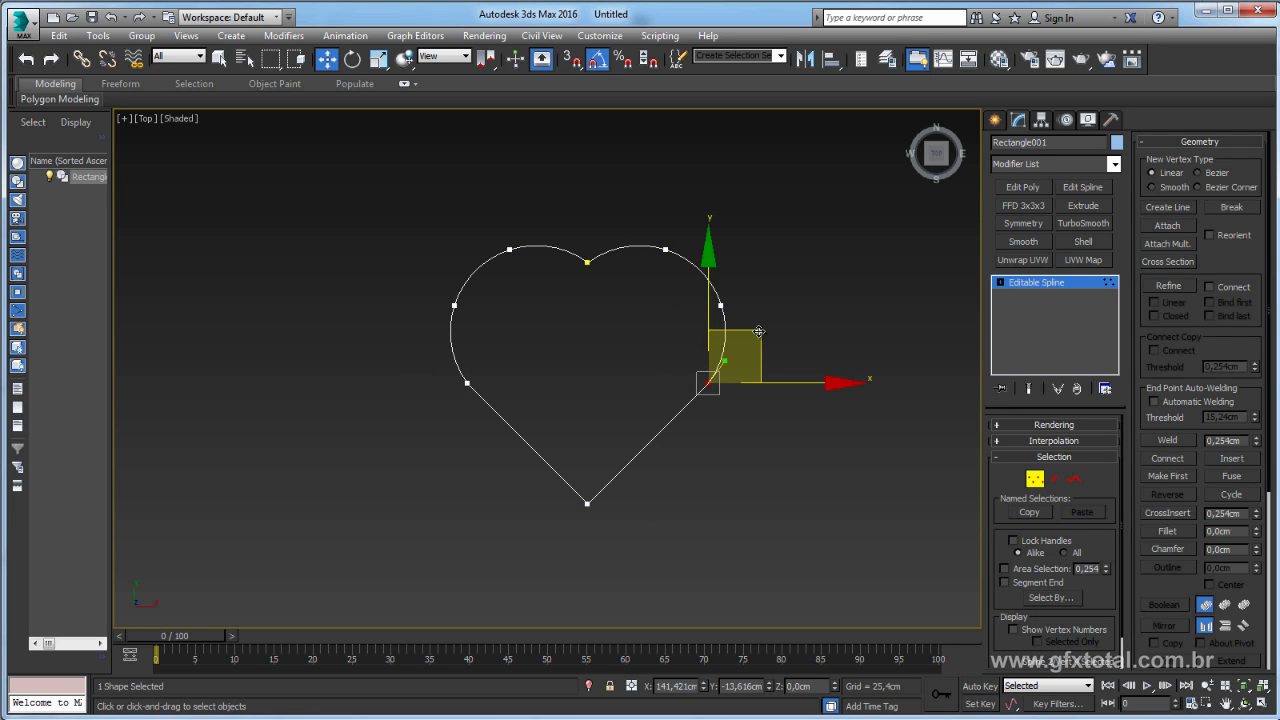
drag(758, 331, 877, 265)
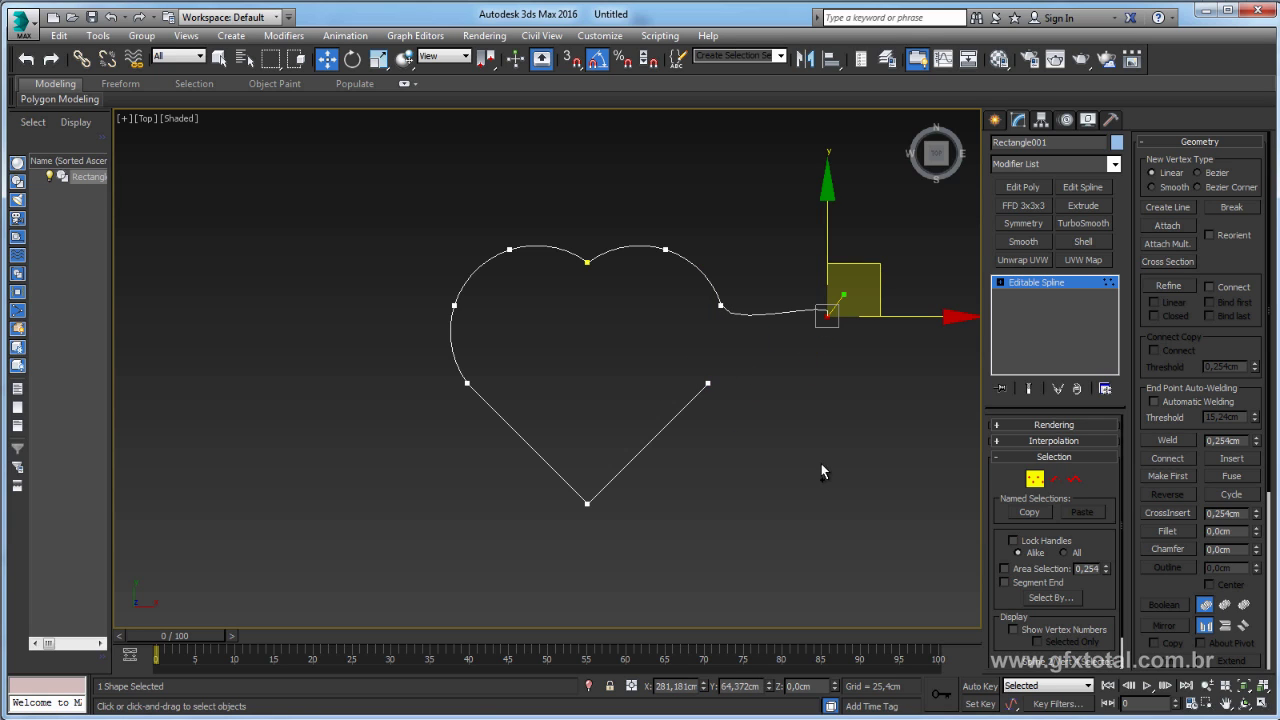
key(ctrl+z)
drag(866, 192, 377, 556)
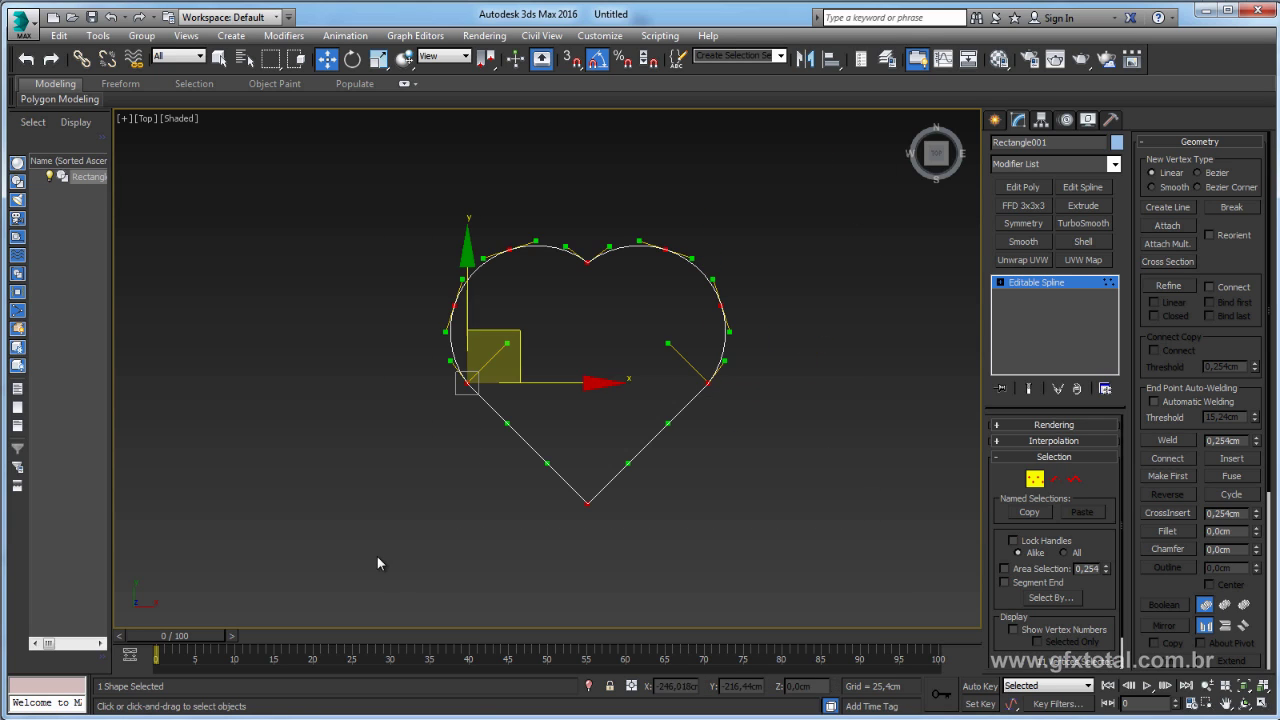
scroll(1215, 285, down, 2)
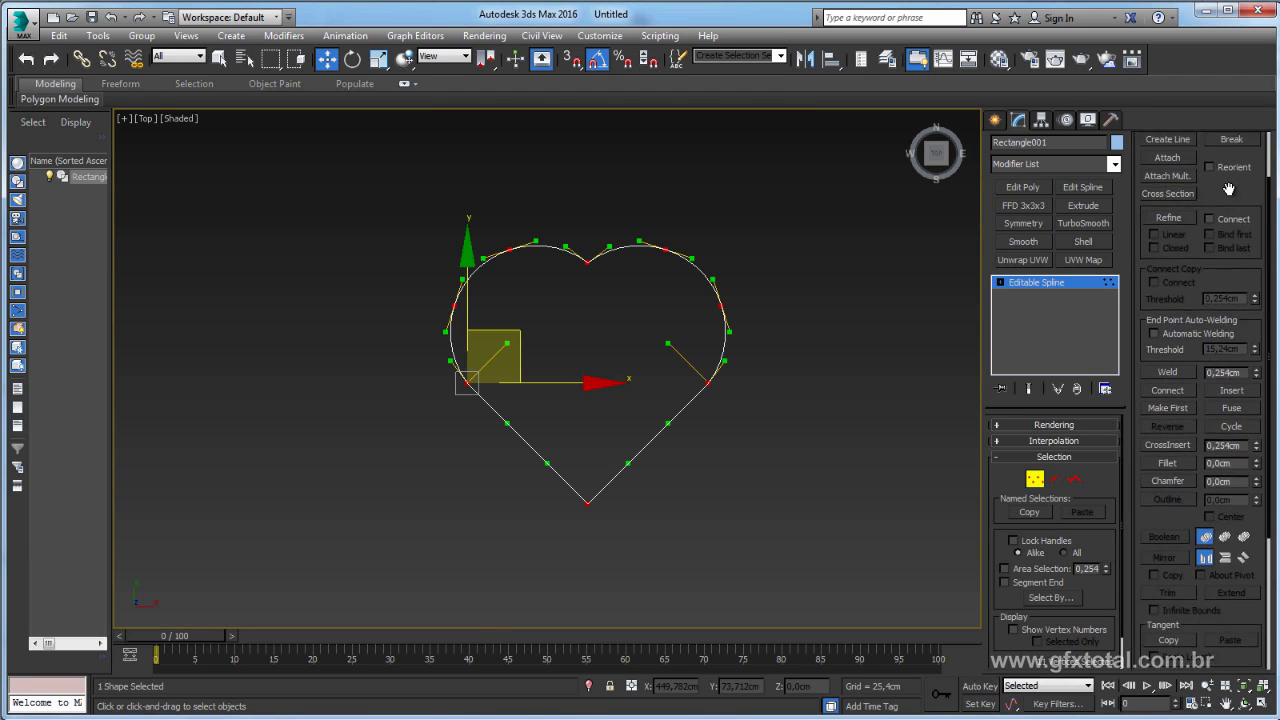
scroll(1192, 316, down, 1)
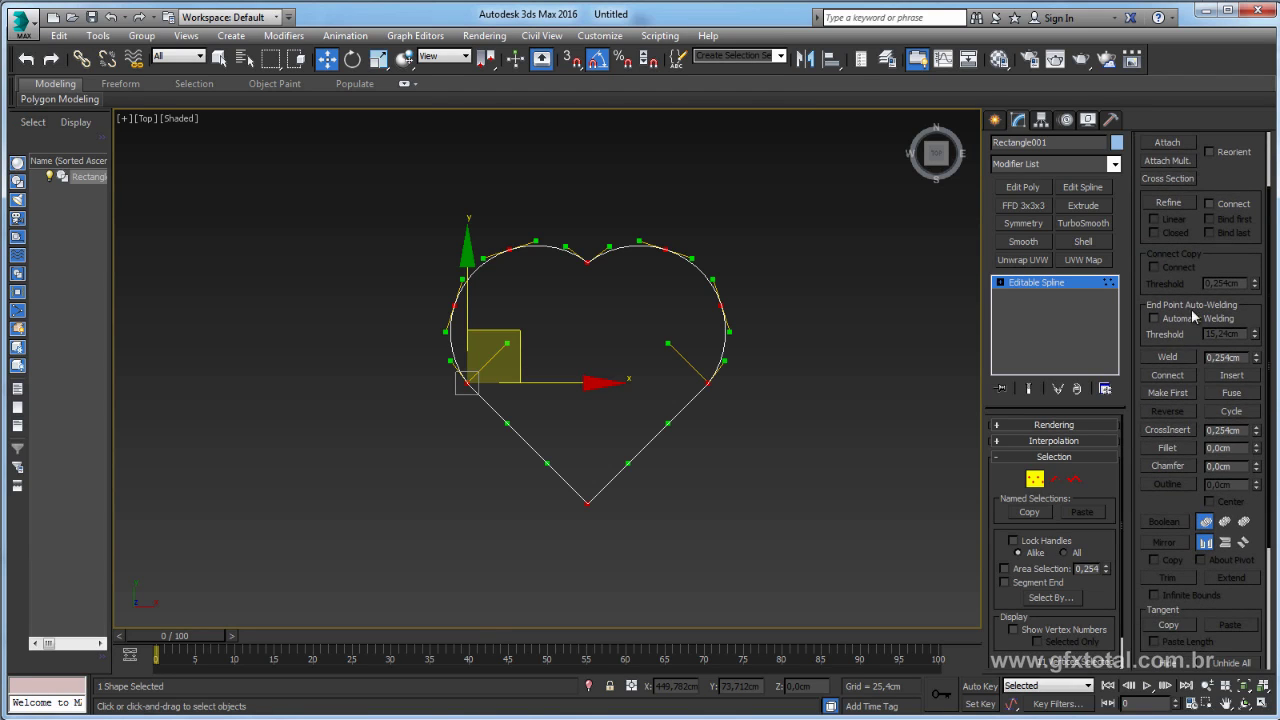
click(1168, 357)
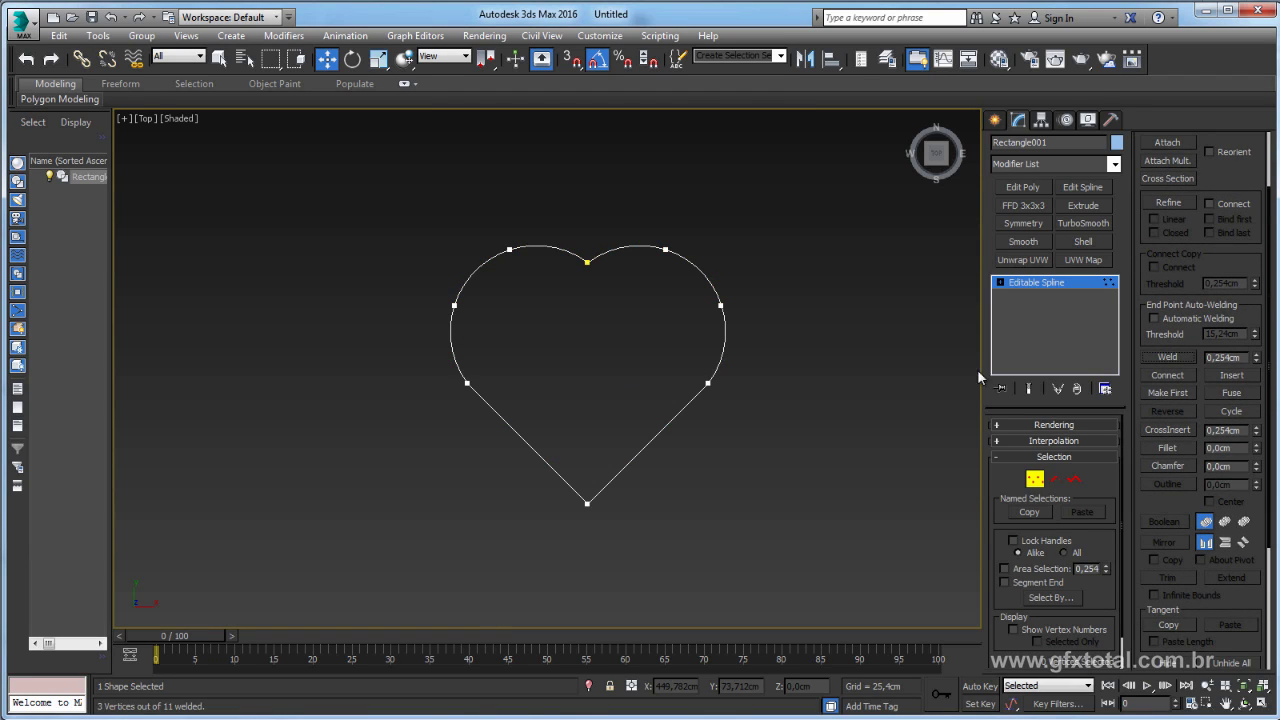
click(708, 381)
- Scale the bottom vertex's handles to 71% vertically, widen them, and lower the side vertices
drag(765, 343, 766, 345)
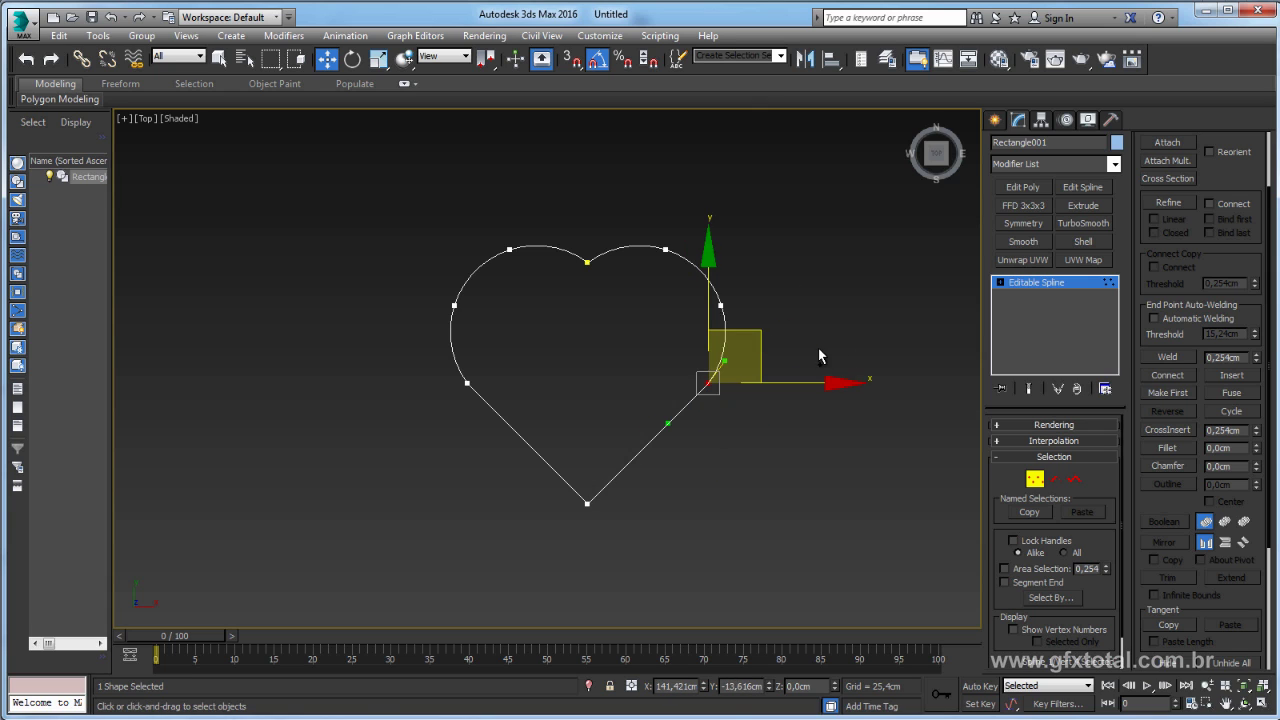
middle_drag(790, 385, 808, 368)
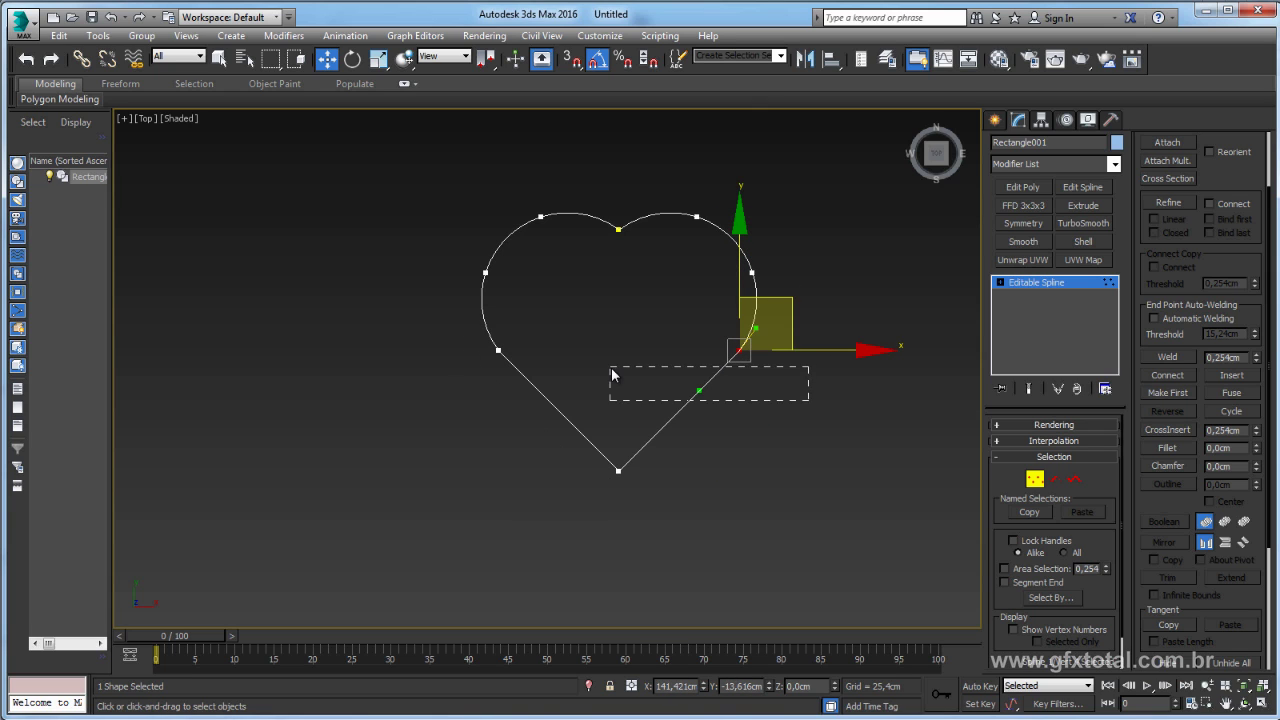
drag(611, 372, 619, 348)
click(618, 470)
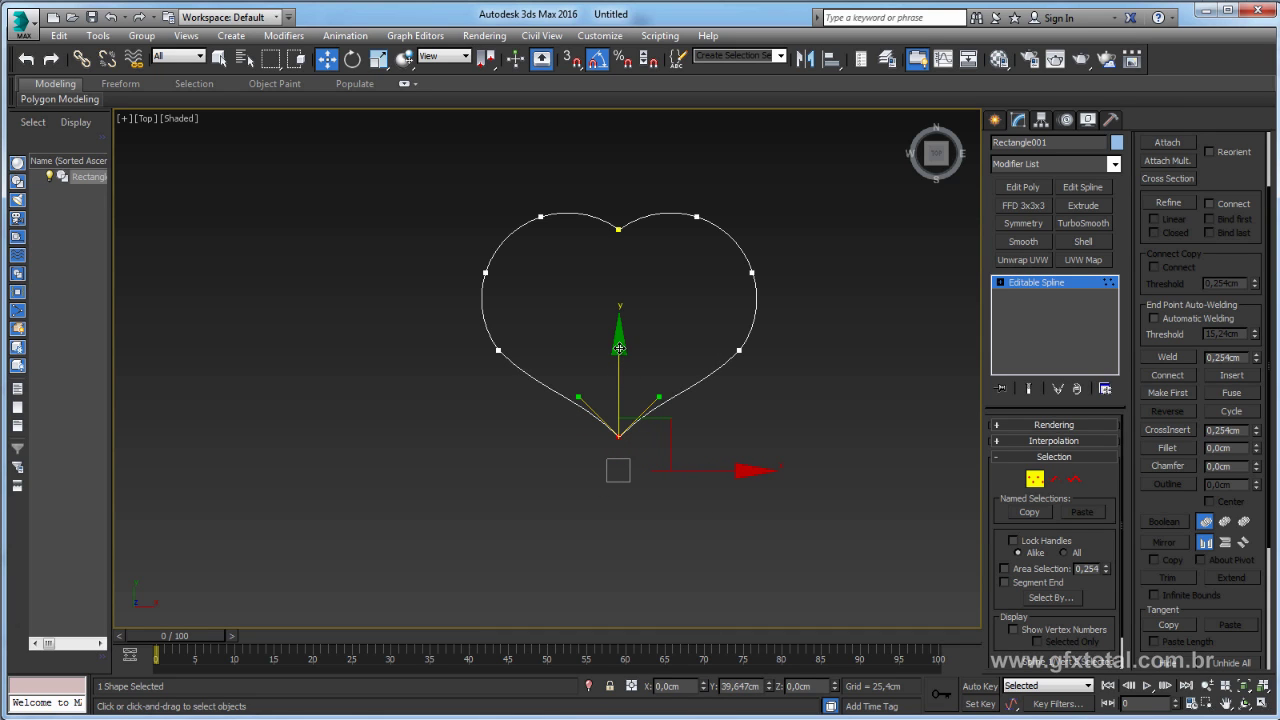
key(r)
mouse_move(617, 289)
mouse_down()
mouse_move(618, 366)
mouse_move(618, 340)
mouse_up()
key(w)
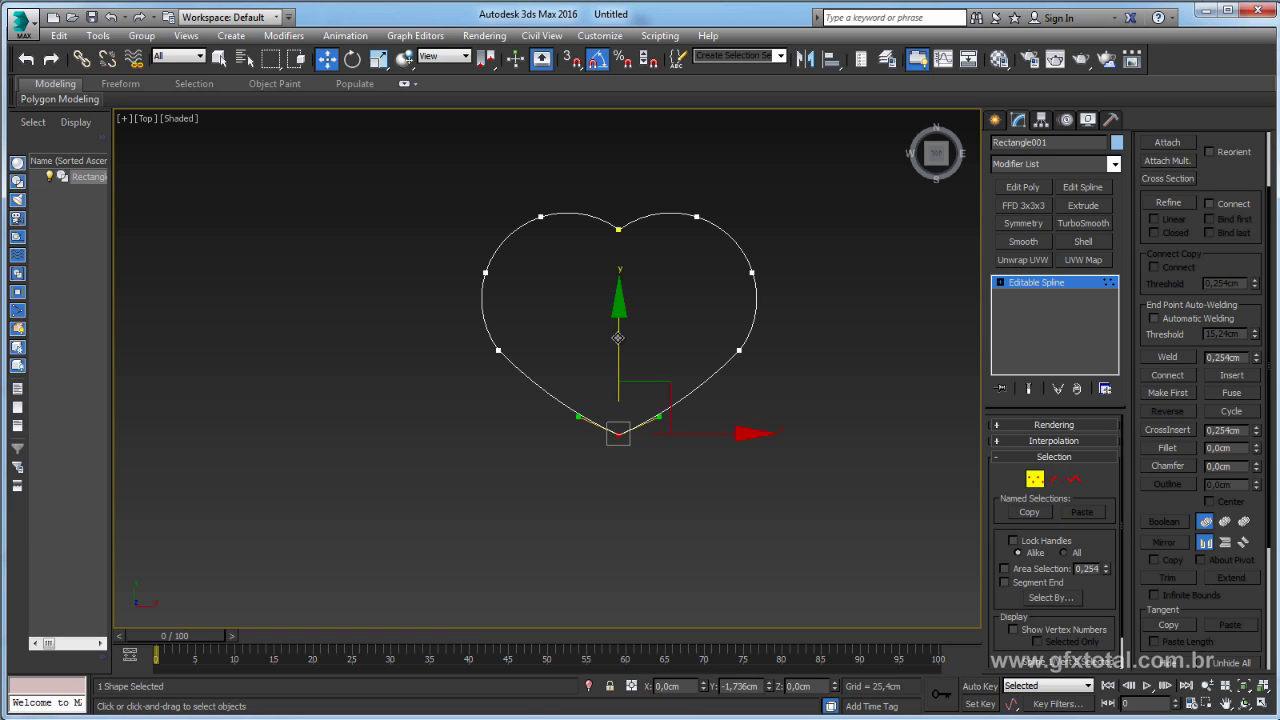
key(r)
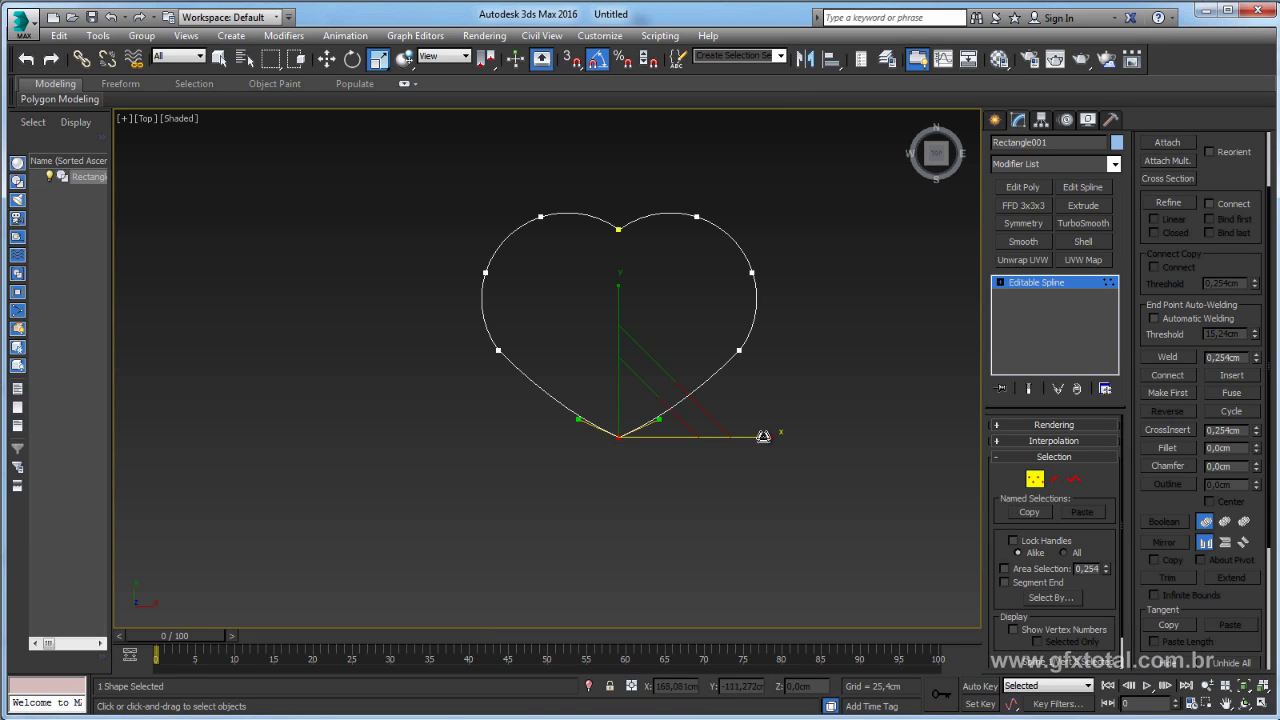
mouse_move(764, 436)
mouse_down()
mouse_move(790, 437)
mouse_move(772, 436)
mouse_up()
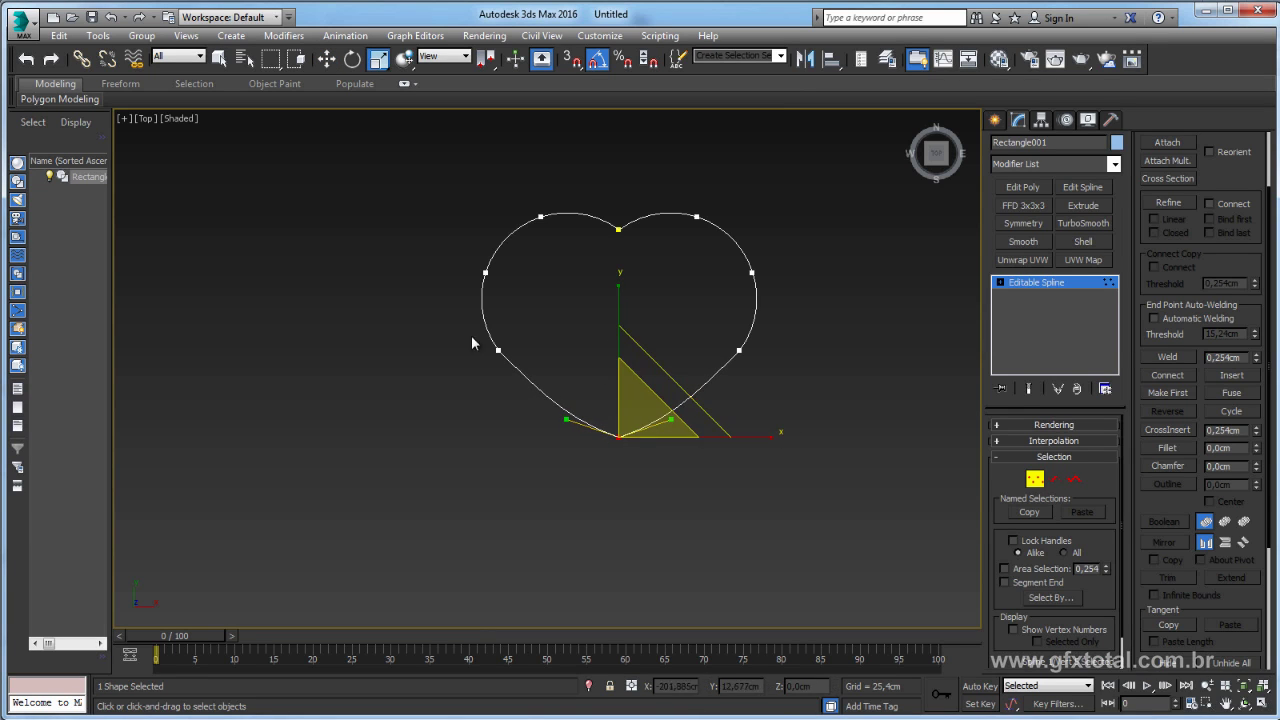
drag(770, 364, 768, 360)
key(w)
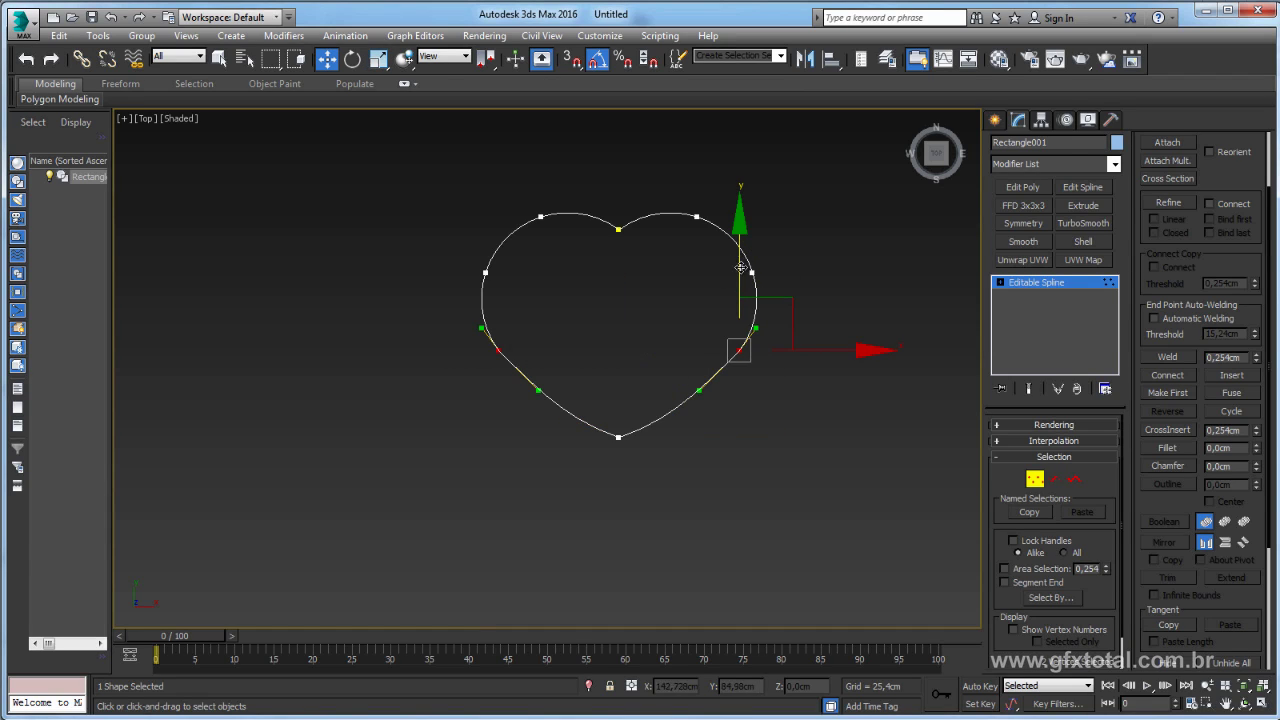
drag(740, 267, 736, 277)
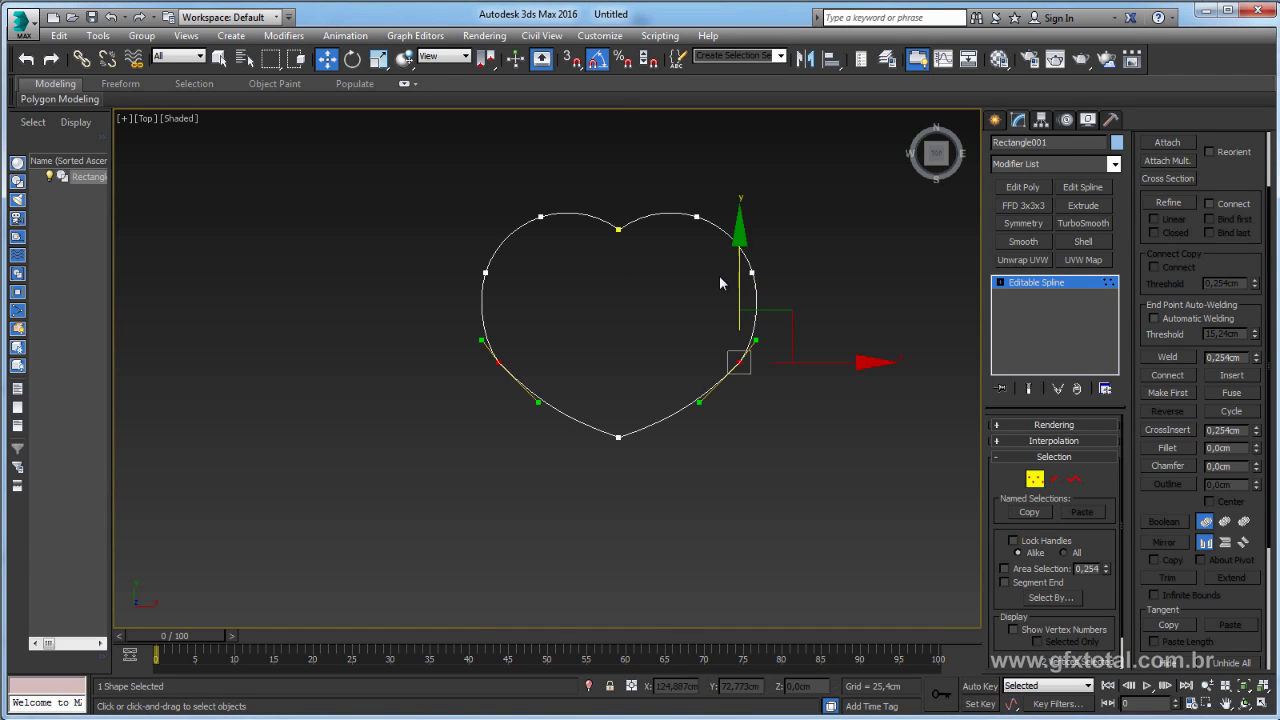
- Shrink the top-centre vertex's tangents to sharpen the notch, then select the side vertices
drag(645, 272, 597, 225)
key(e)
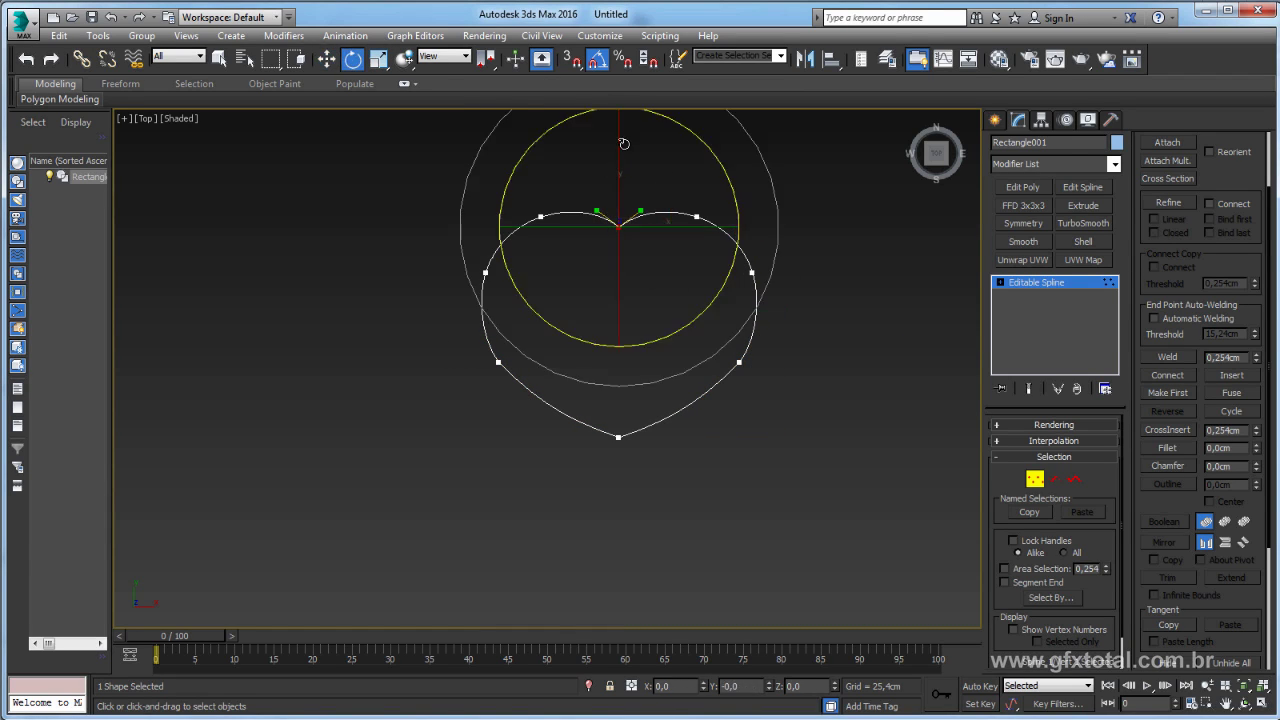
key(r)
drag(619, 125, 619, 135)
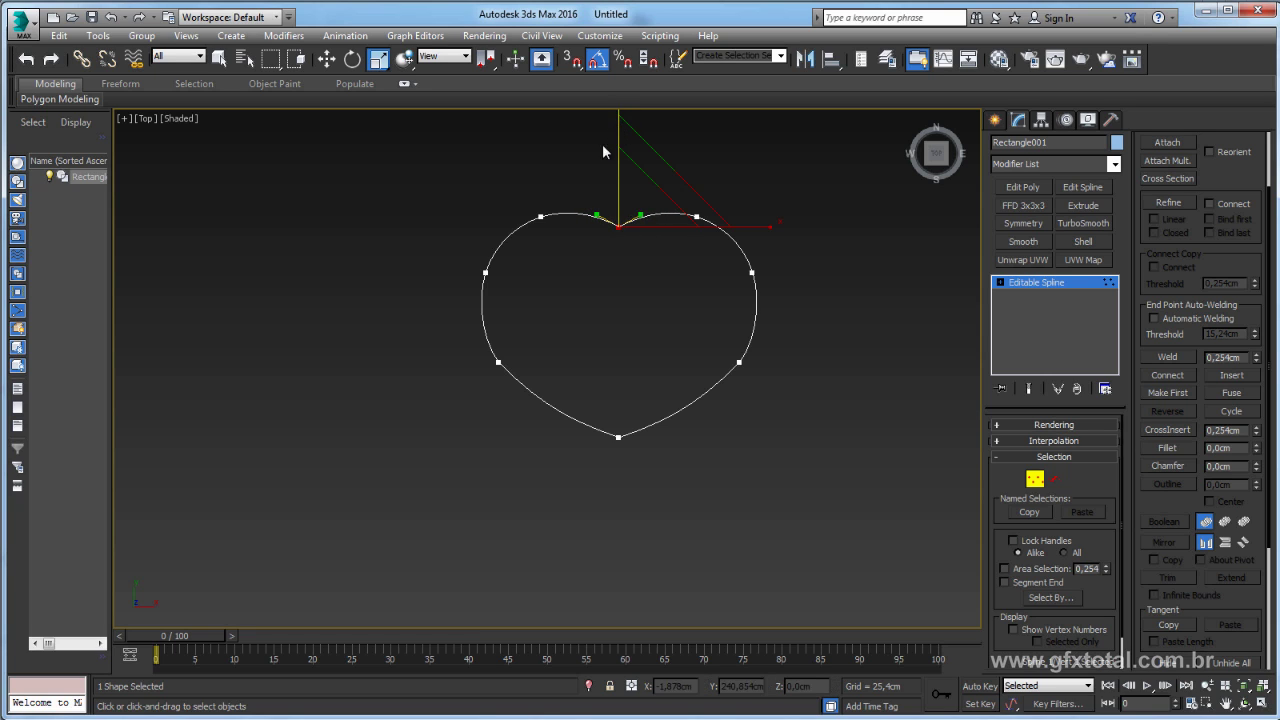
click(512, 201)
drag(835, 334, 455, 396)
key(w)
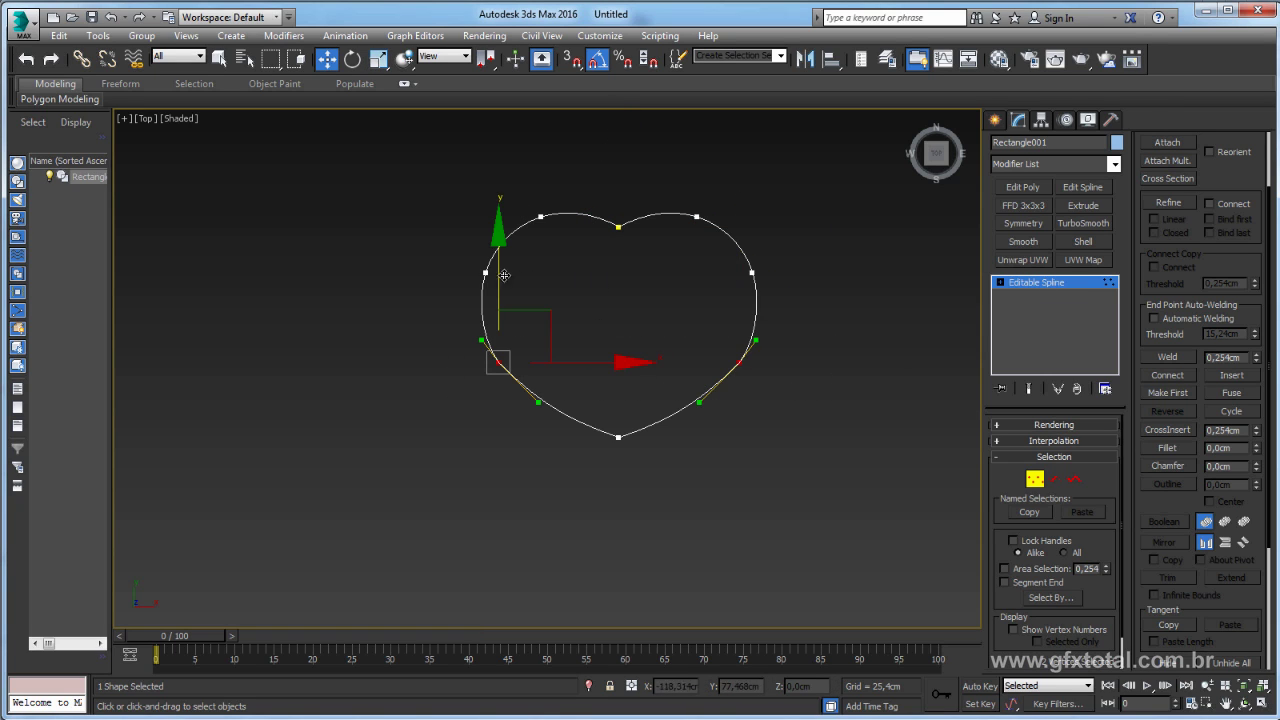
- Use Refine to add a vertex at the heart's bottom point
click(1051, 283)
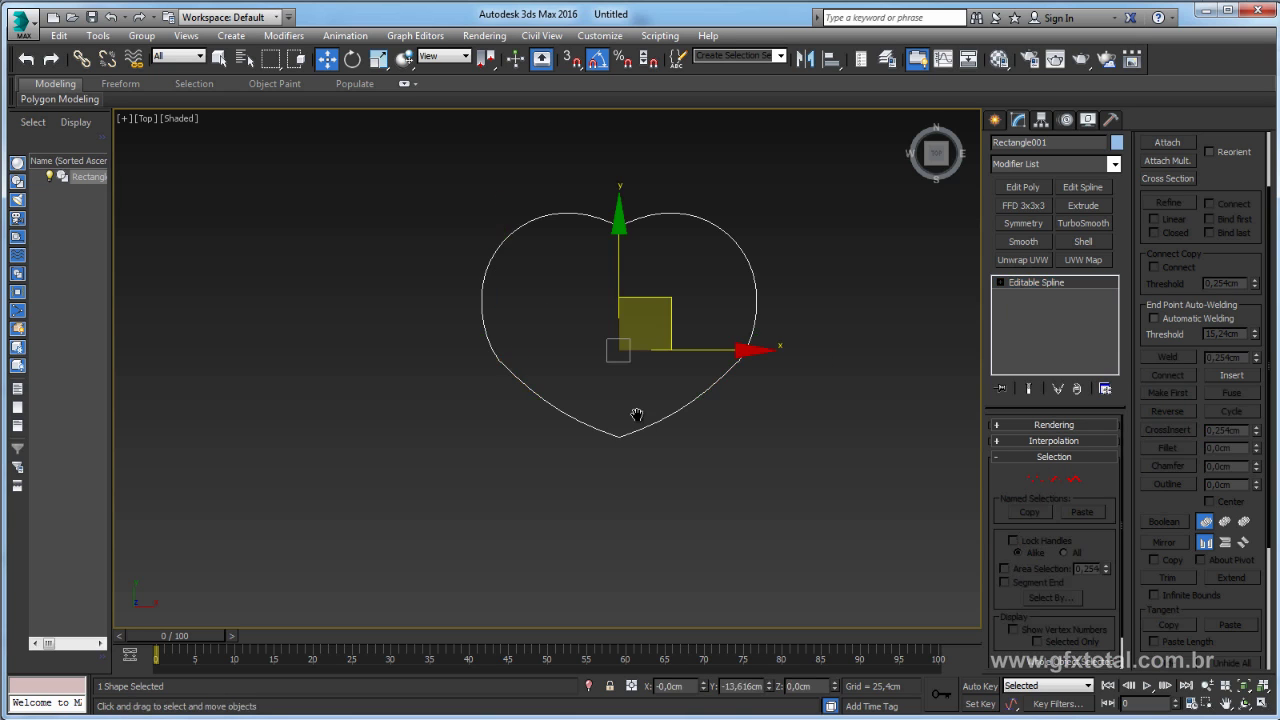
scroll(590, 420, up, 2)
scroll(604, 409, up, 3)
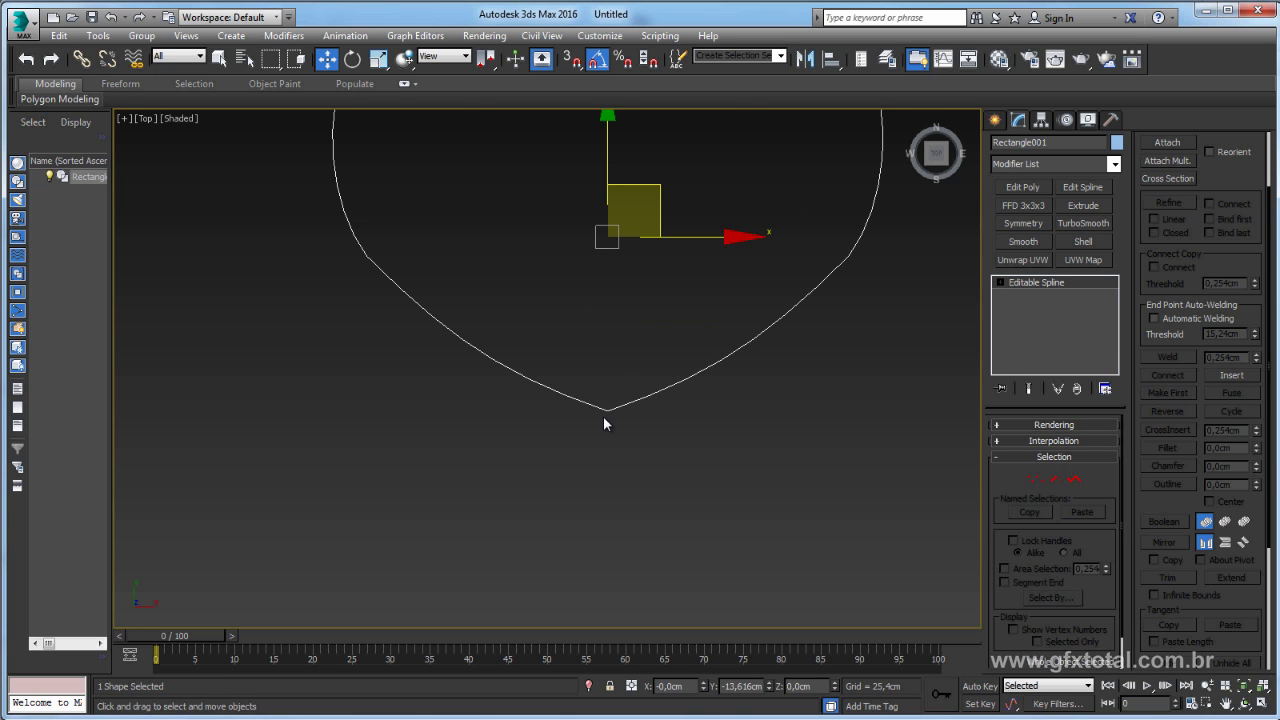
scroll(604, 414, up, 2)
scroll(607, 409, up, 2)
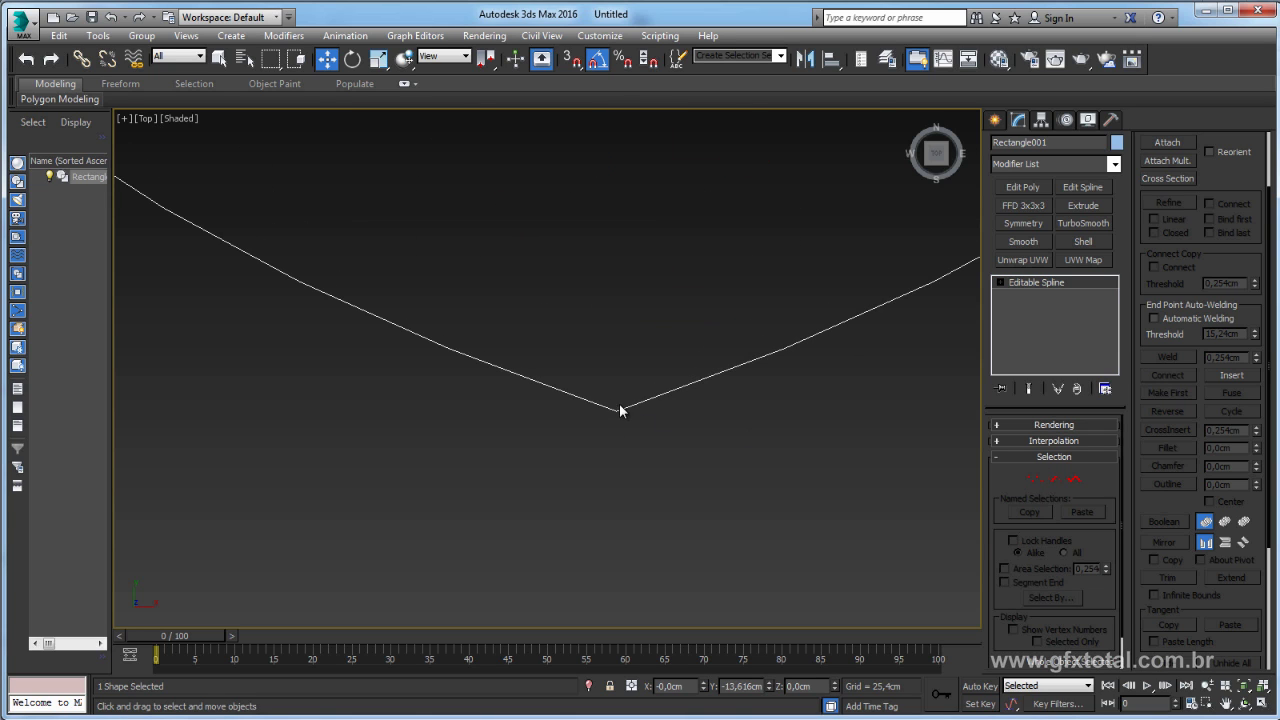
scroll(620, 410, down, 3)
scroll(611, 390, down, 1)
scroll(650, 414, up, 3)
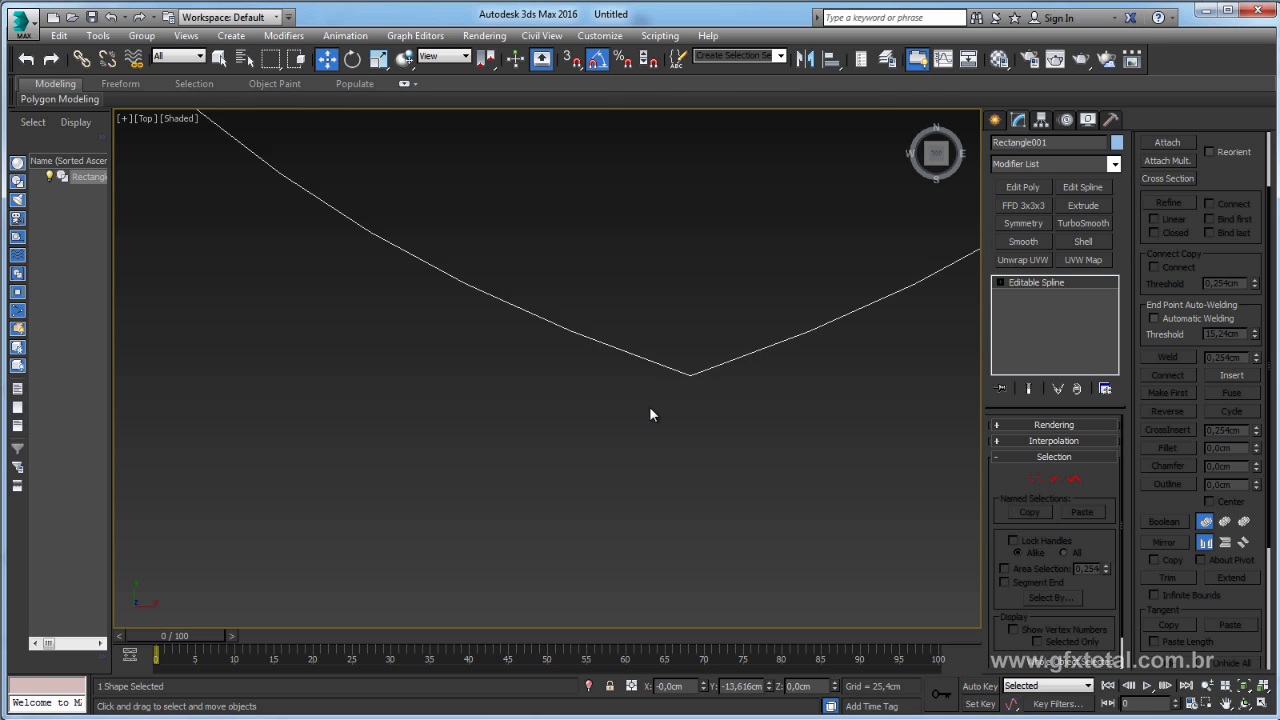
scroll(650, 414, down, 1)
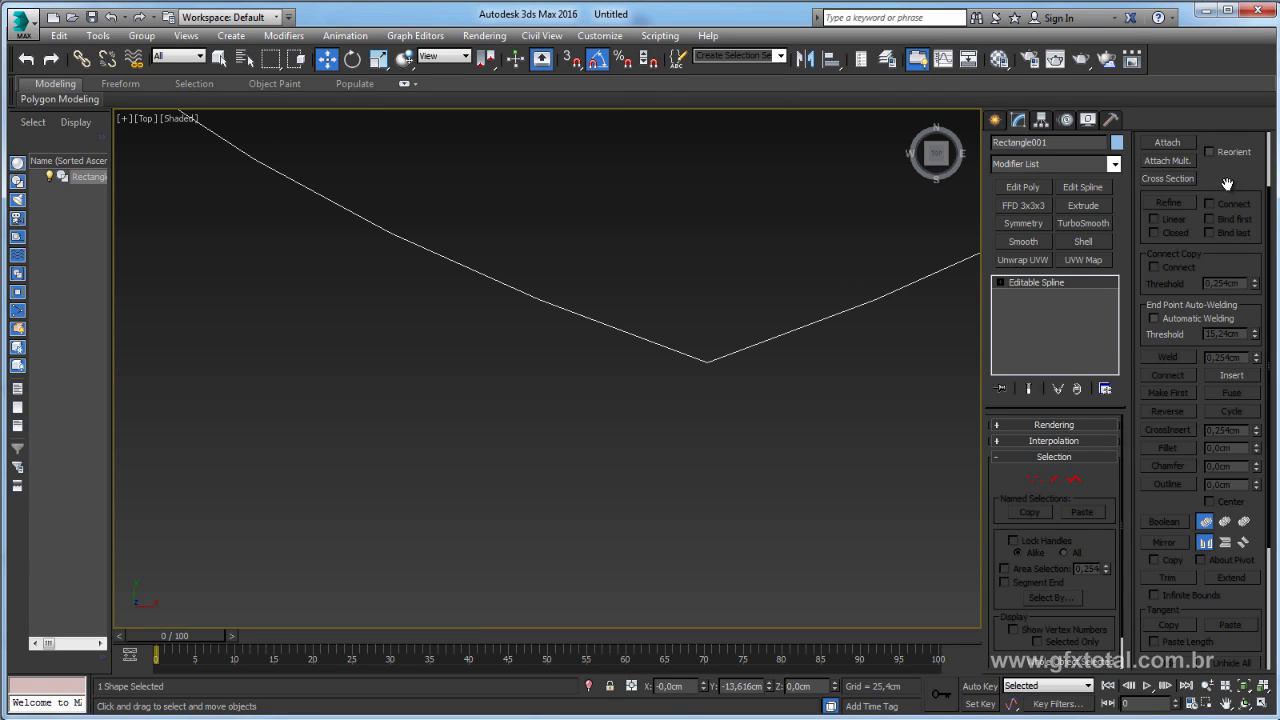
mouse_move(1227, 184)
mouse_down()
mouse_move(1232, 362)
mouse_move(1209, 346)
mouse_up()
click(1035, 480)
click(1168, 280)
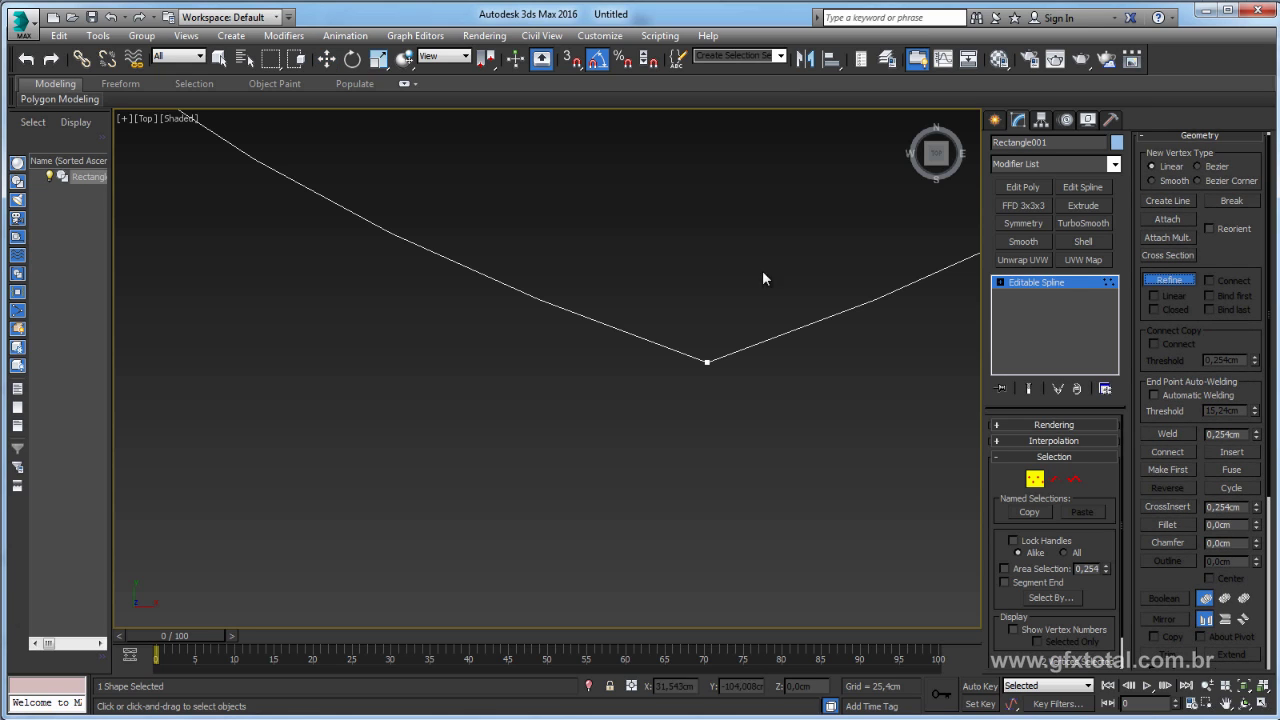
click(698, 359)
- Pull the new bottom vertex down and scale its handles into a rounded U
key(w)
click(707, 361)
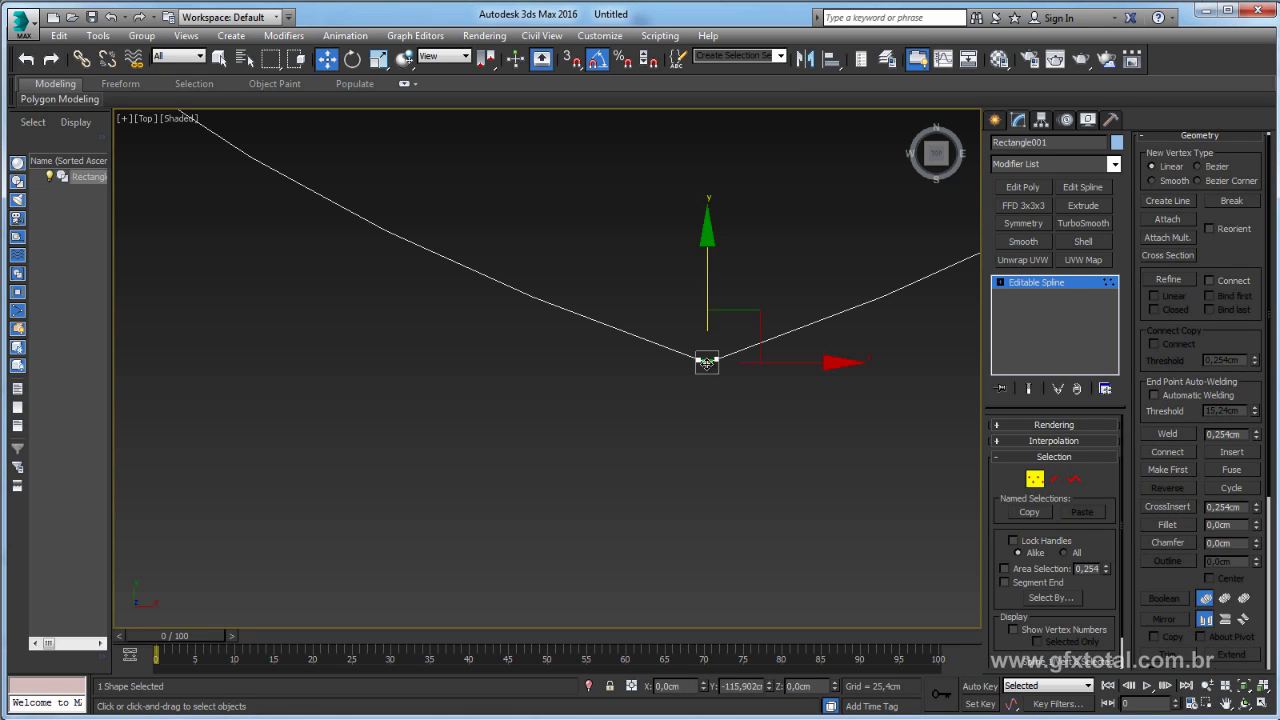
drag(706, 292, 706, 375)
key(e)
key(r)
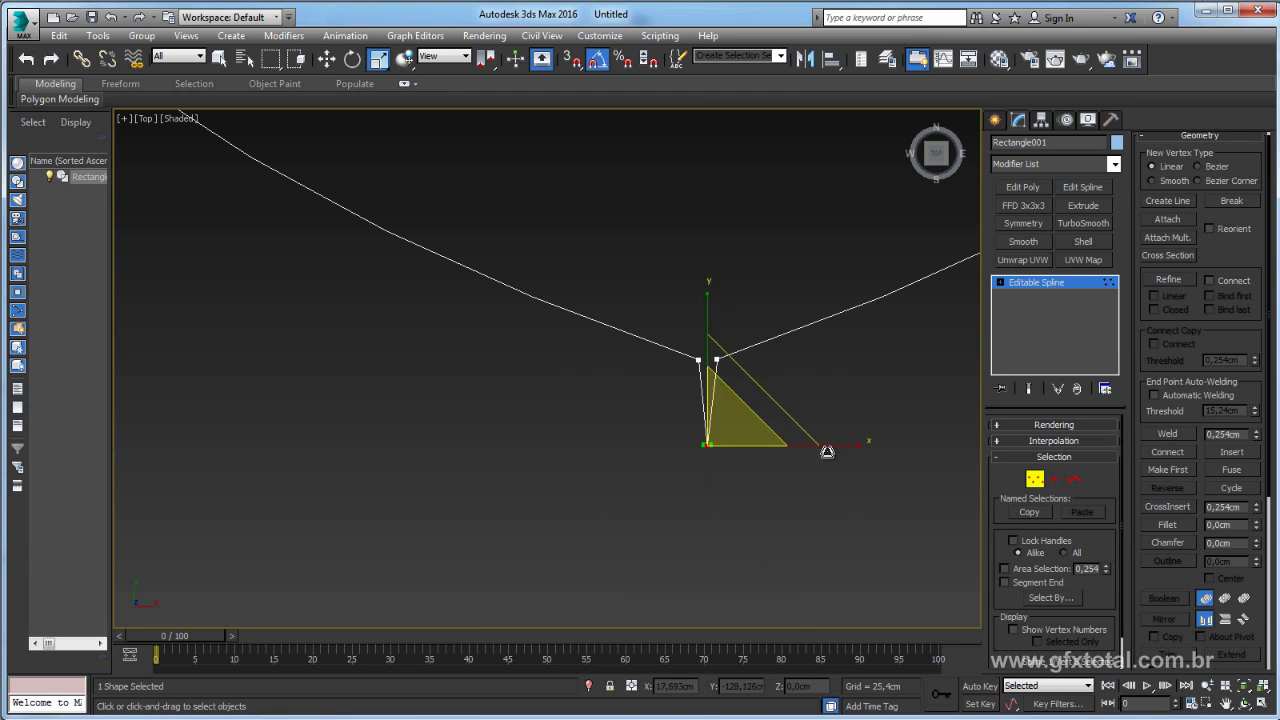
drag(845, 446, 973, 415)
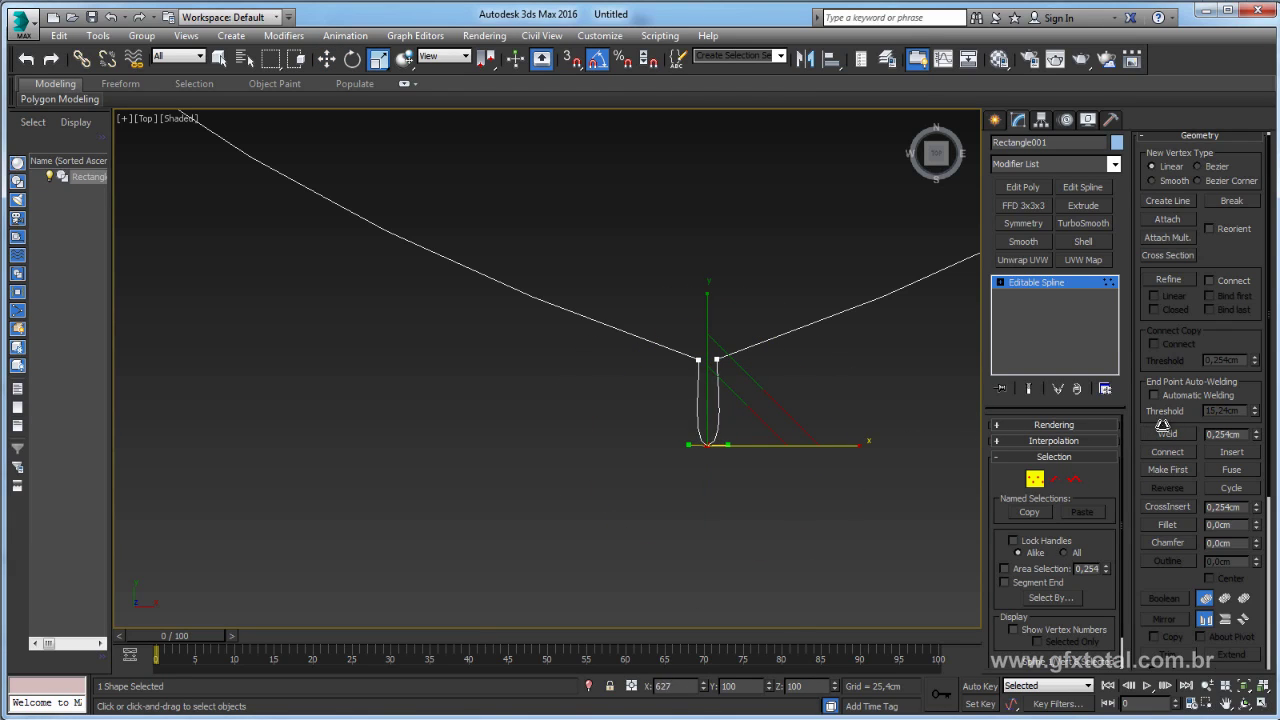
- Refine two vertices on the U's sides, delete the bottom tip, and raise the pair
scroll(737, 423, up, 3)
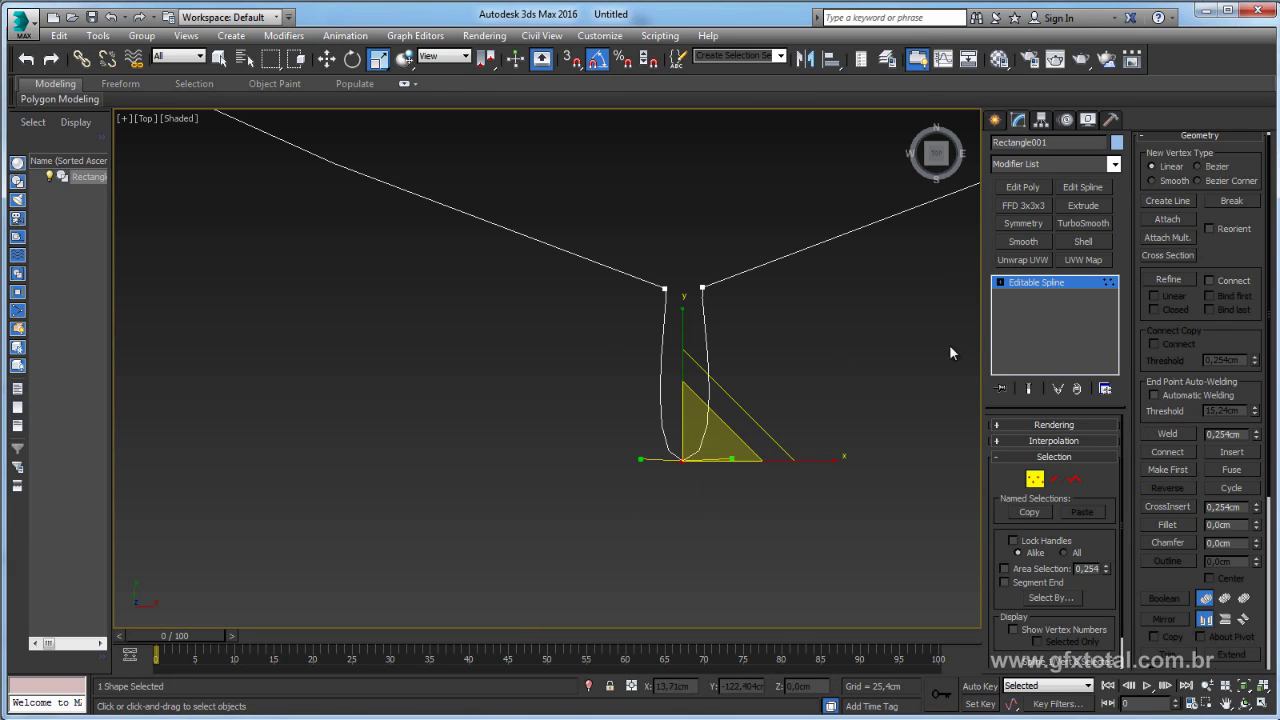
click(1176, 281)
click(703, 443)
click(665, 440)
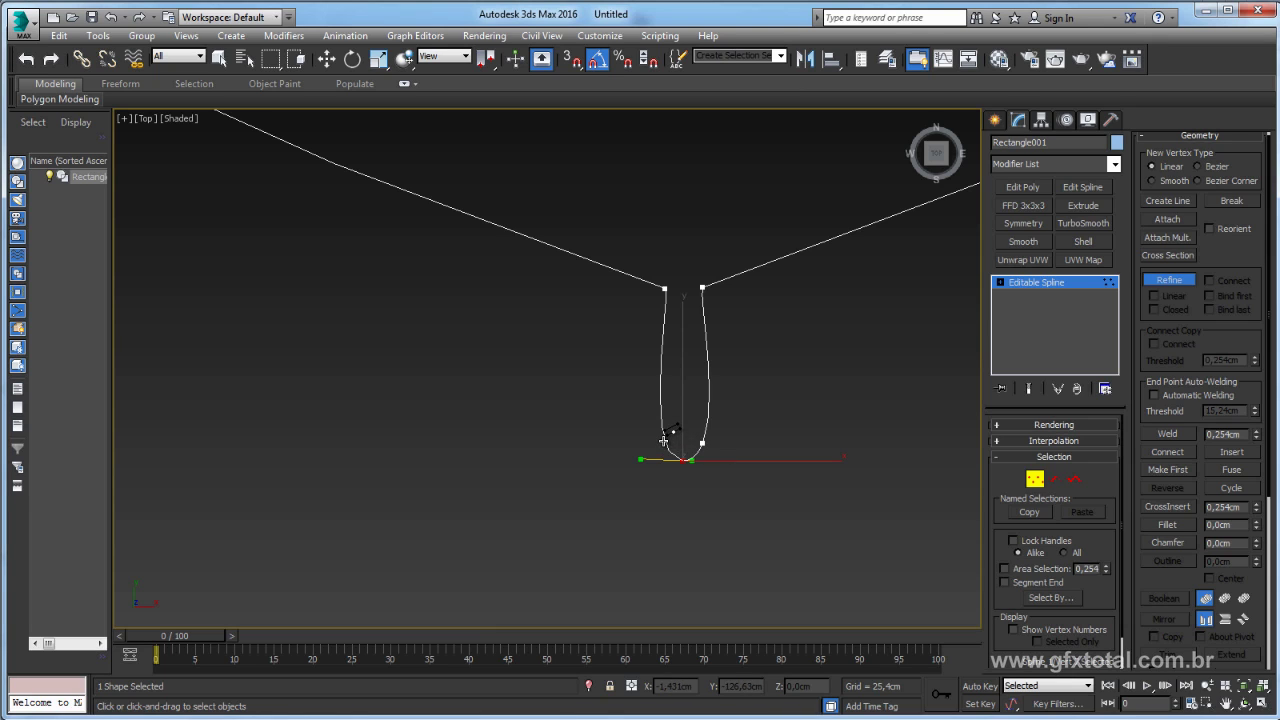
key(w)
drag(712, 502, 649, 457)
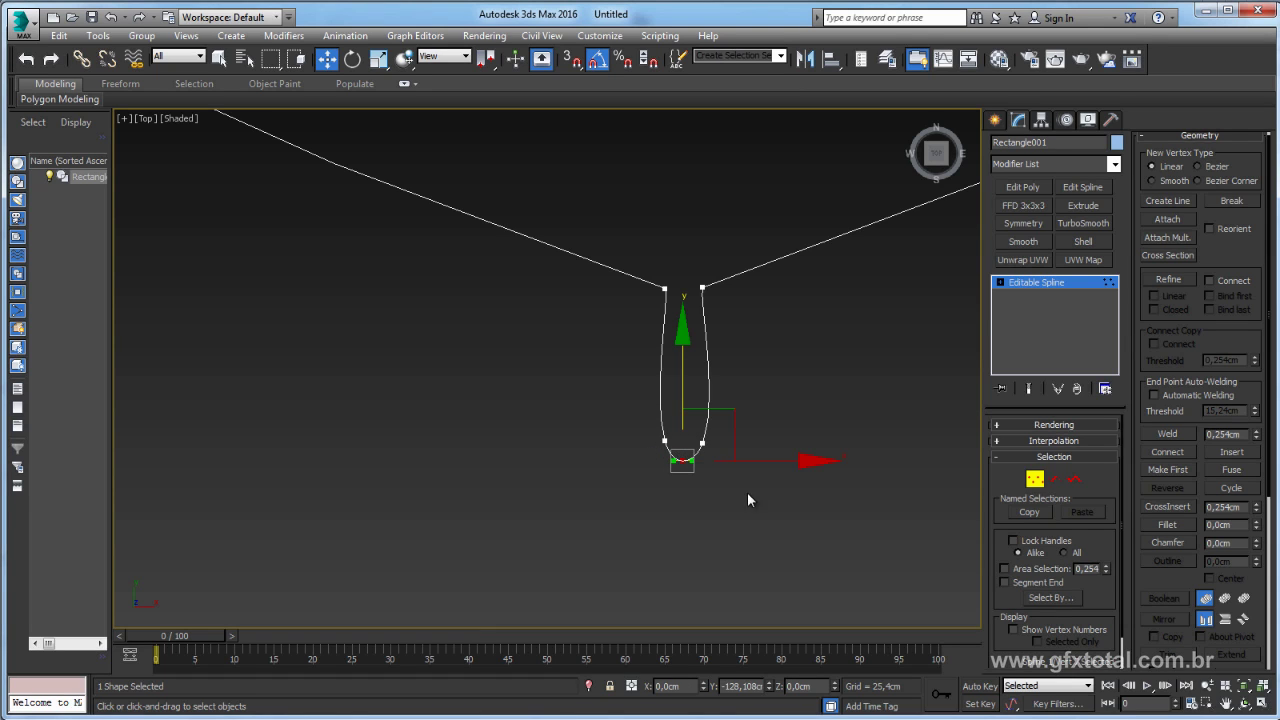
key(Delete)
drag(745, 496, 600, 422)
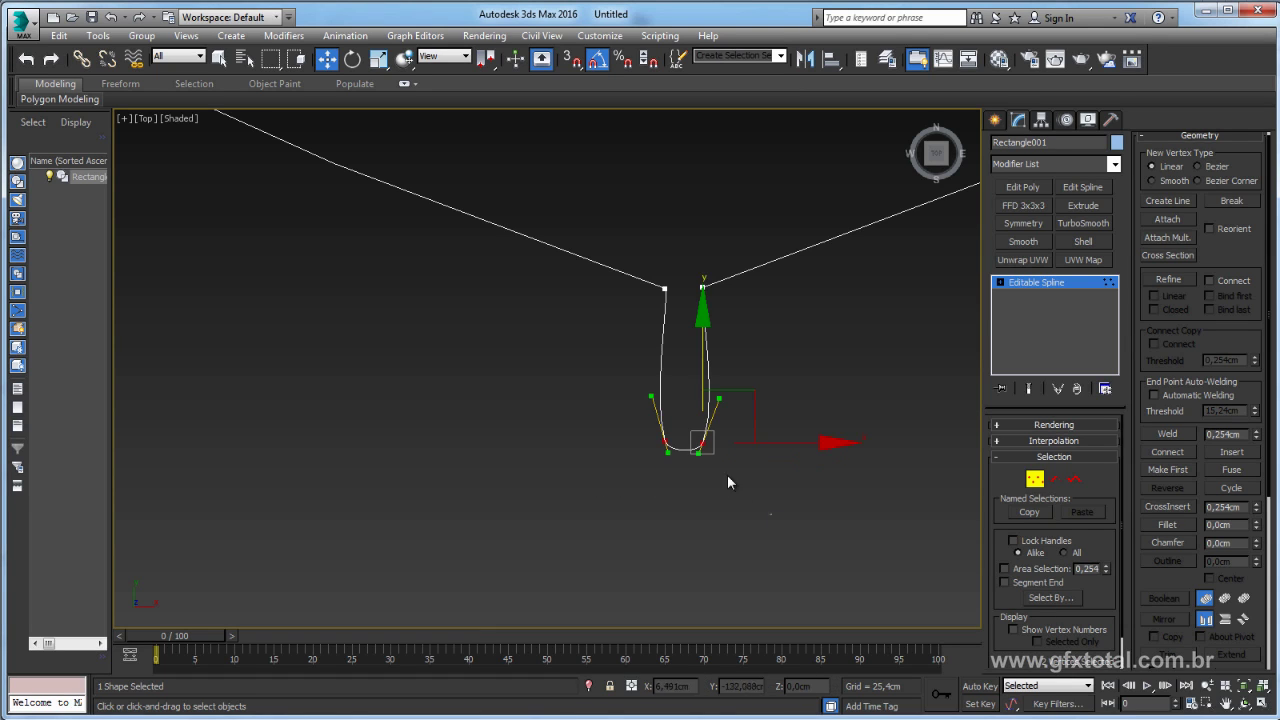
drag(780, 442, 784, 442)
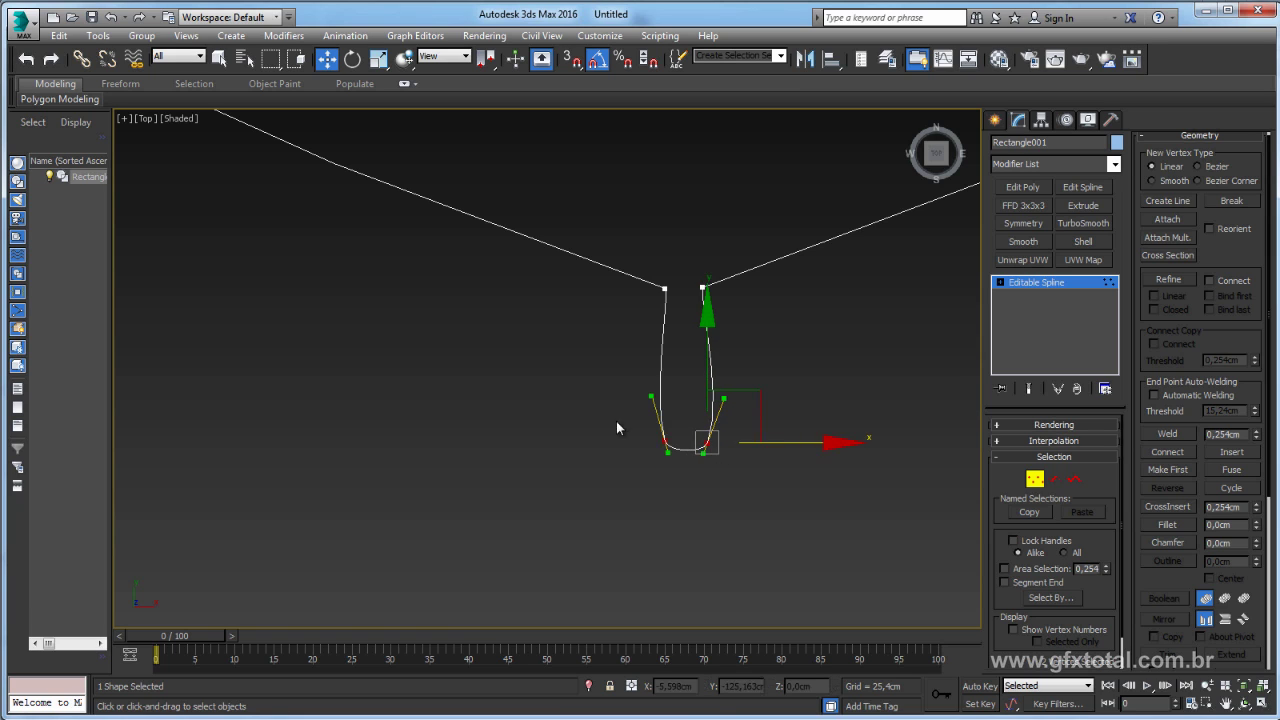
drag(706, 440, 706, 390)
- Set the bottom-left vertex to Corner and reposition it to shape the neck
click(668, 393)
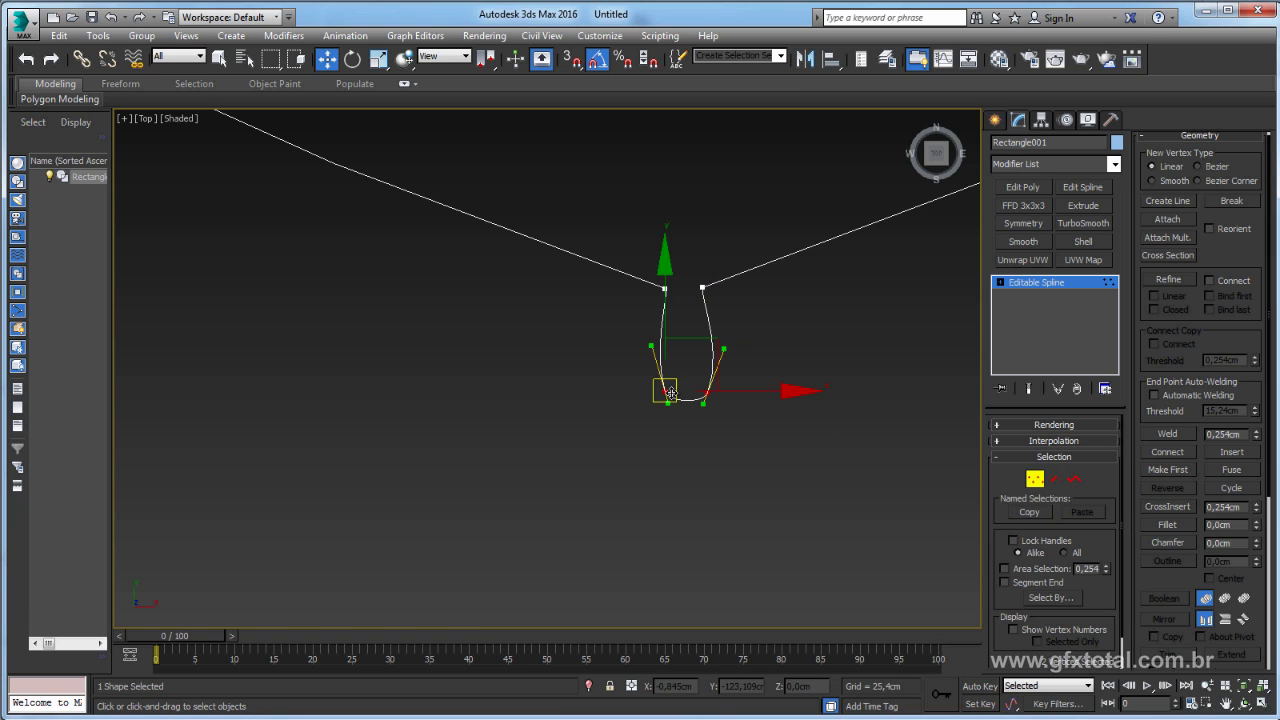
right_click(670, 393)
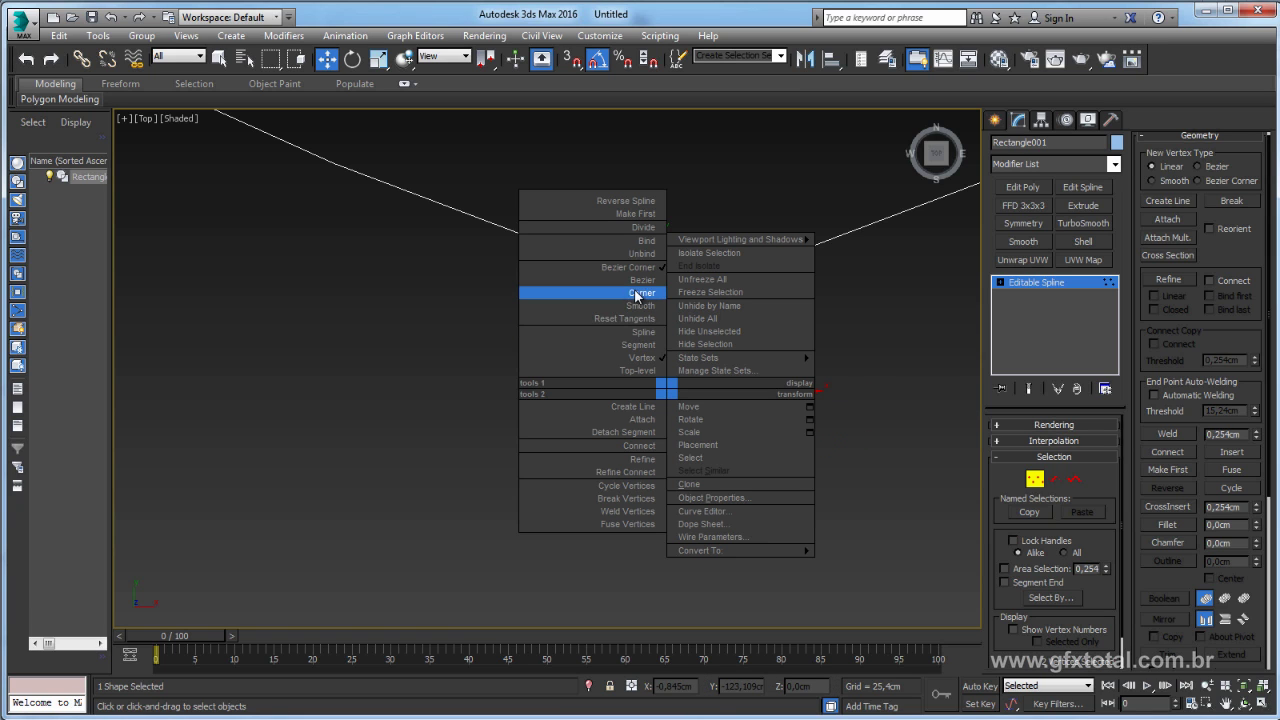
click(642, 292)
click(583, 366)
click(665, 390)
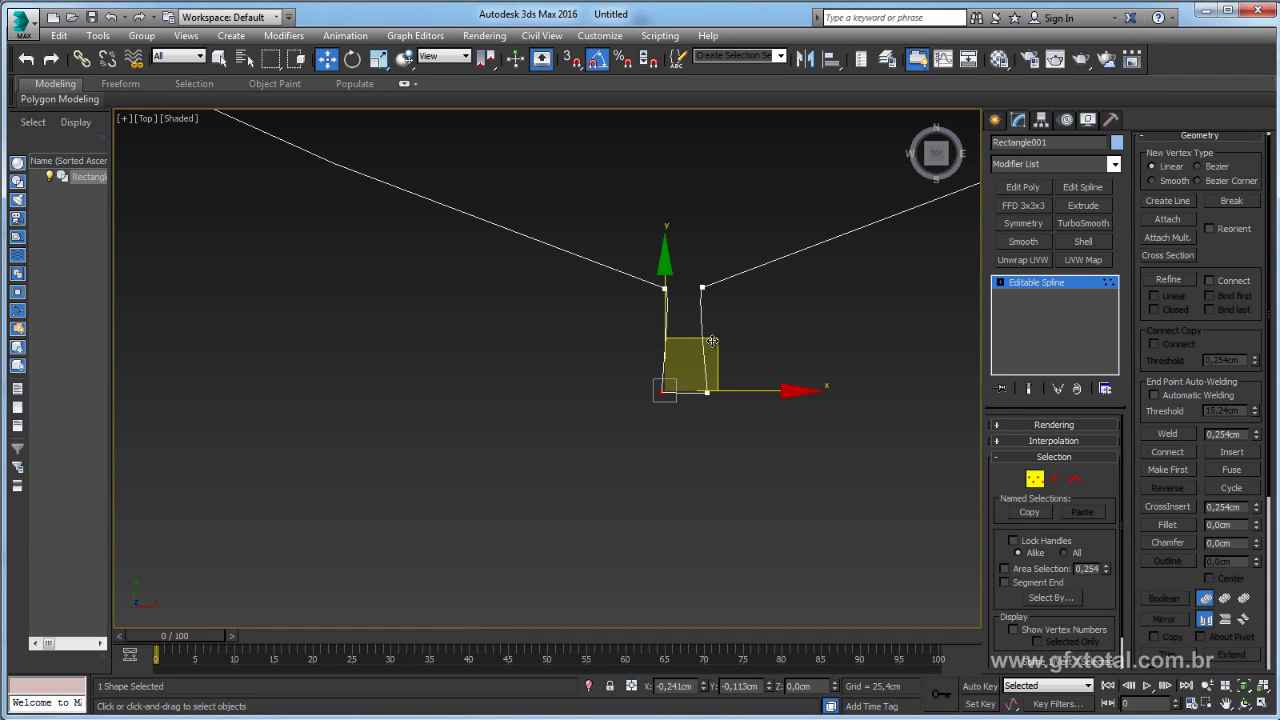
drag(710, 340, 808, 382)
middle_drag(808, 382, 772, 435)
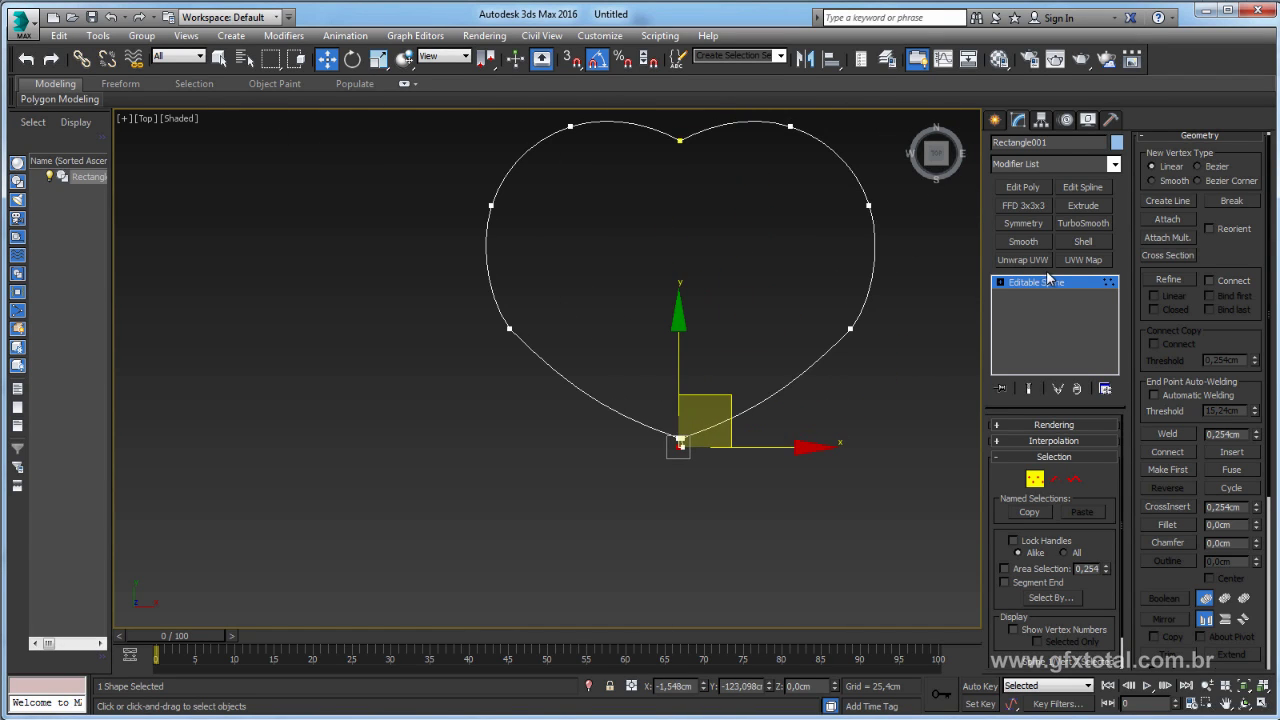
- Exit vertex editing and switch the viewport to Perspective (P) to view the heart
click(1025, 283)
middle_drag(736, 335, 655, 393)
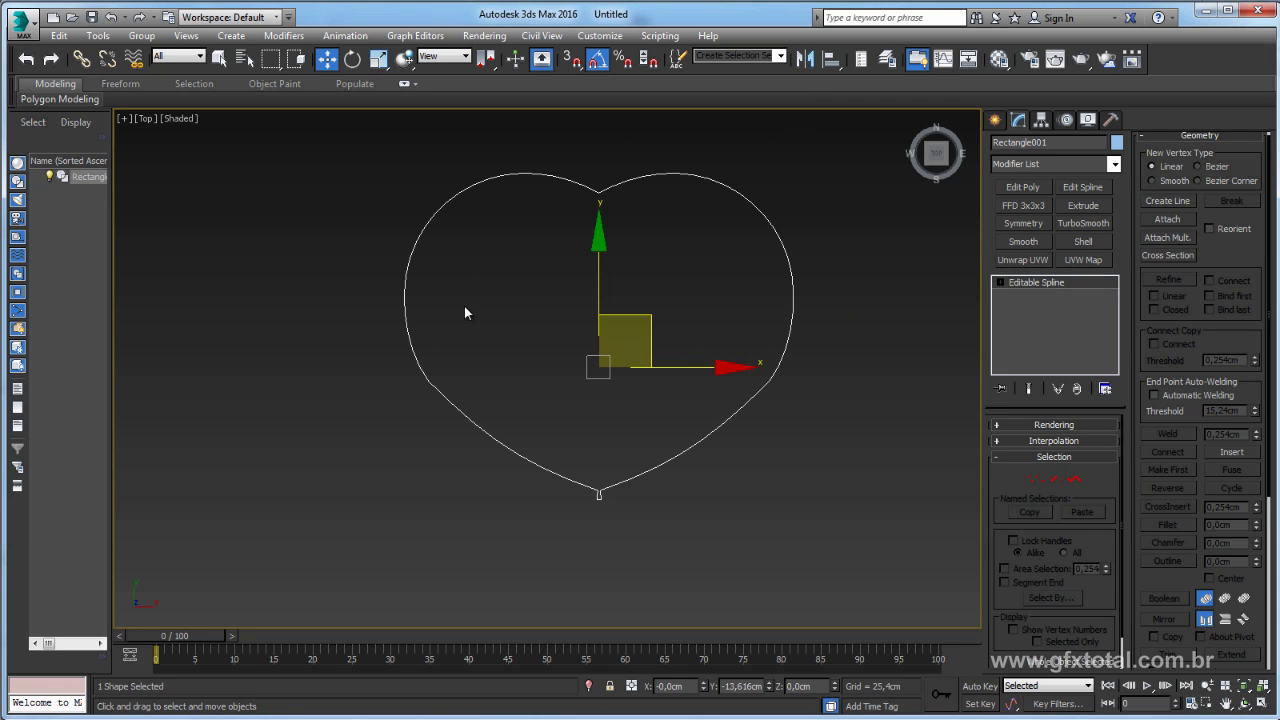
middle_drag(594, 409, 611, 343)
scroll(608, 340, up, 2)
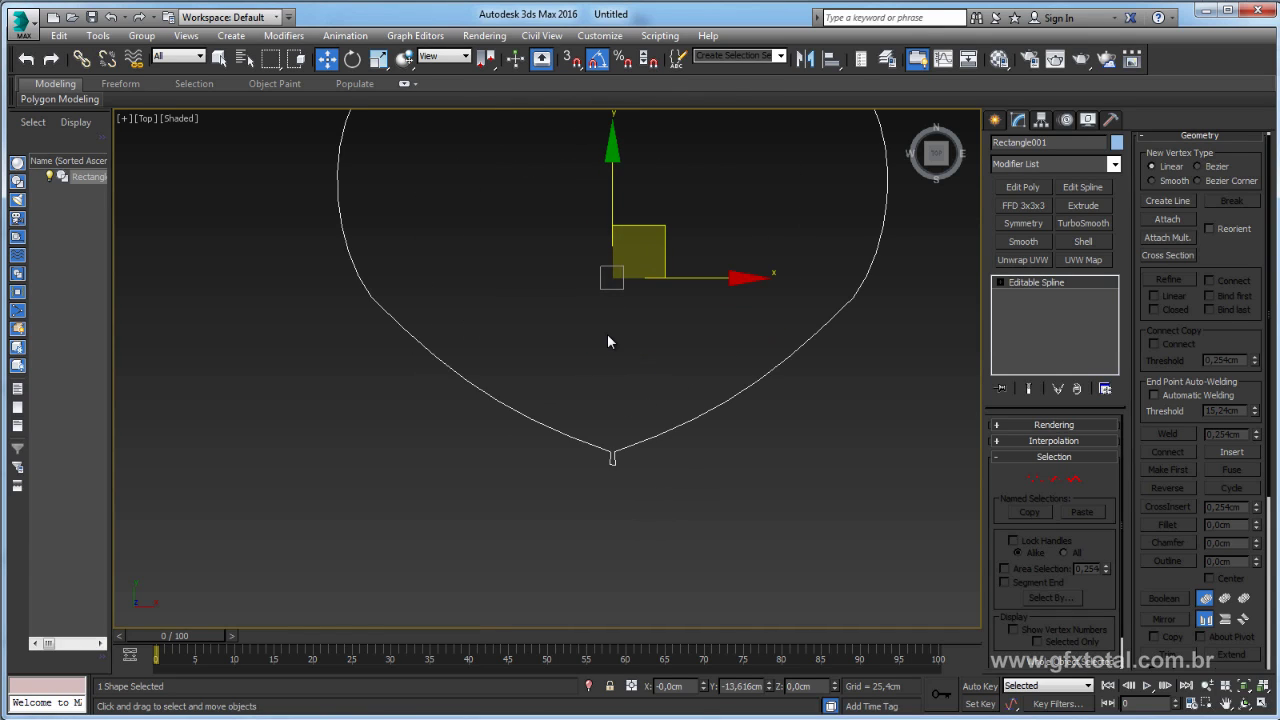
scroll(607, 341, down, 3)
middle_drag(737, 291, 710, 320)
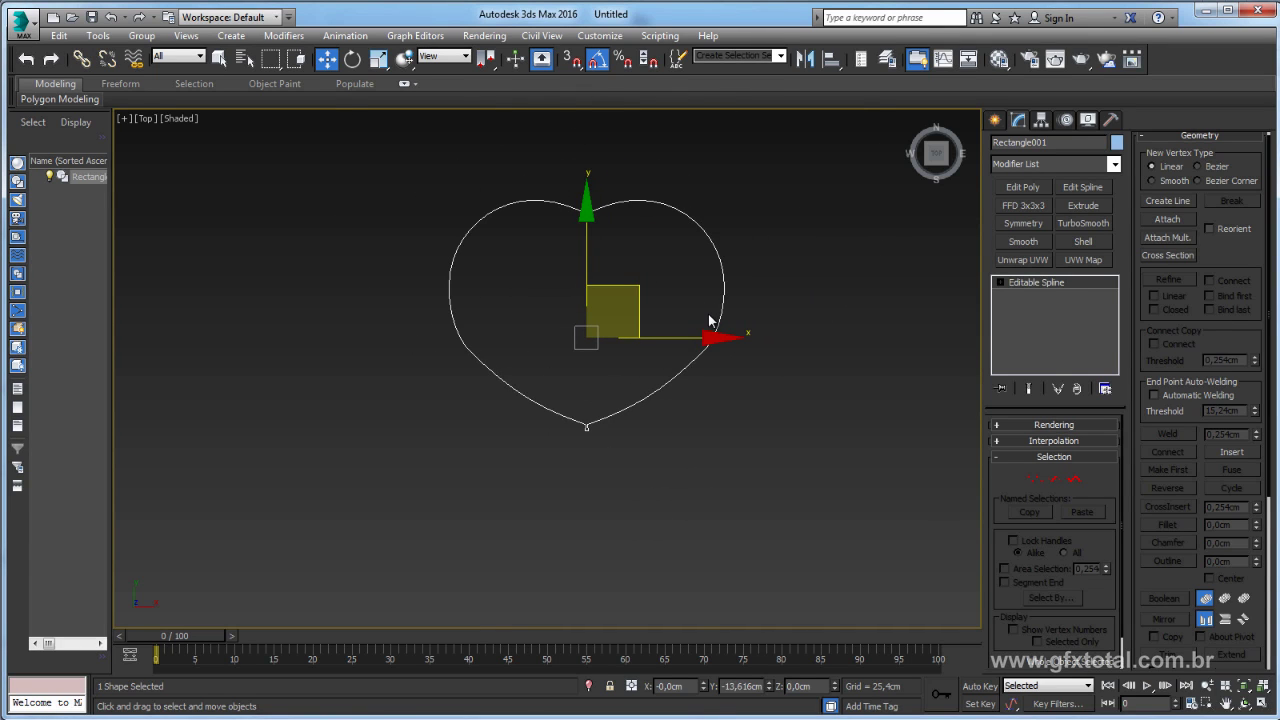
key(p)
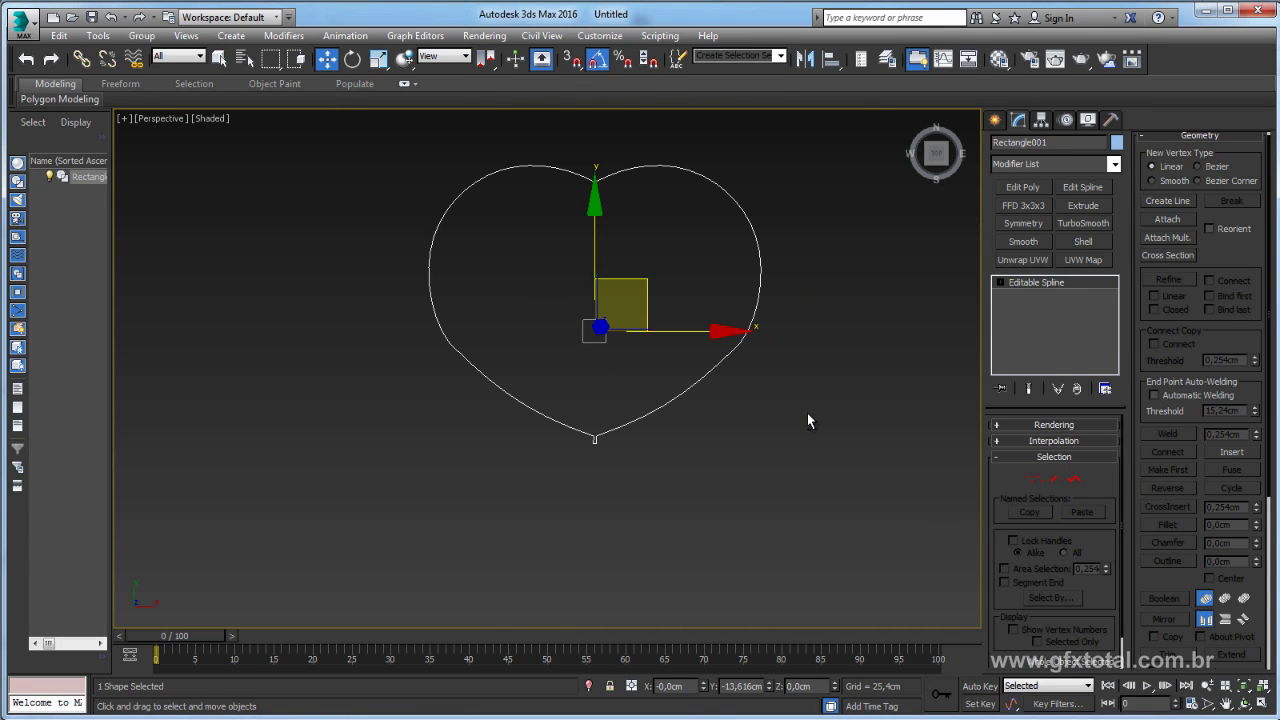
mouse_move(808, 414)
alt+middle_down()
mouse_move(700, 329)
mouse_move(640, 360)
mouse_move(680, 374)
mouse_move(659, 289)
alt+middle_up()
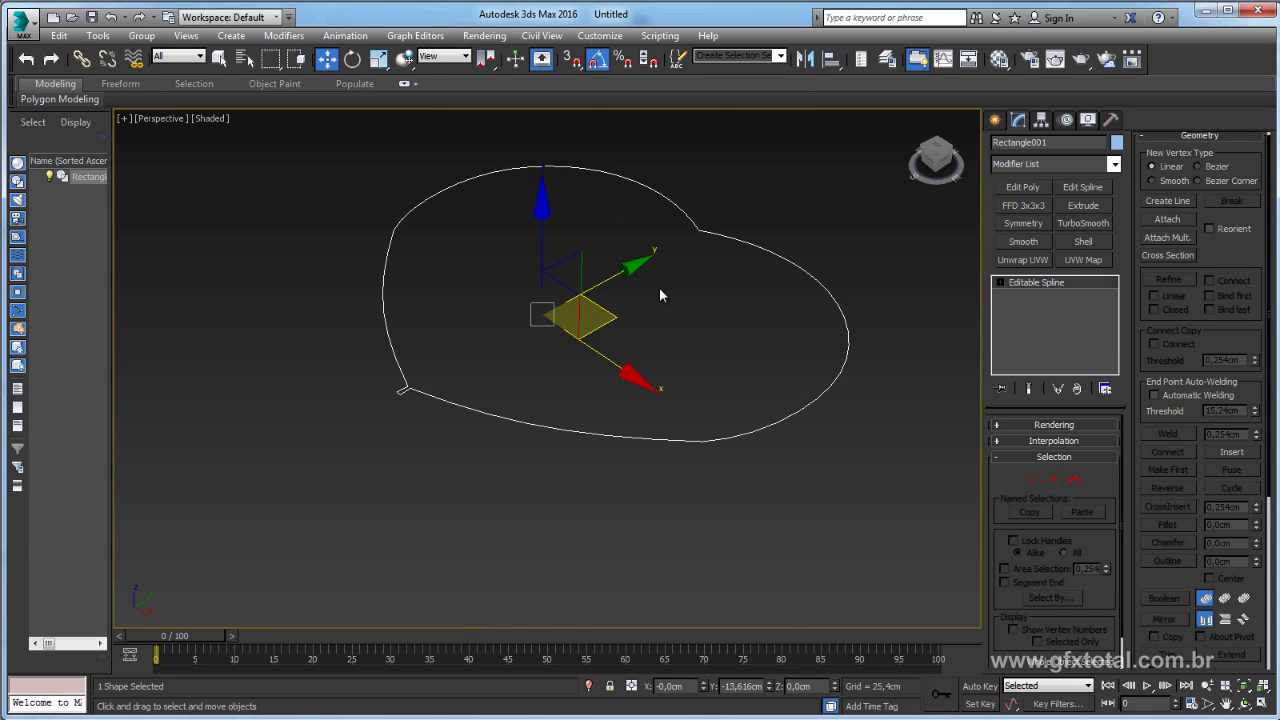
- Convert the heart spline to an Editable Poly and turn on Edged Faces with F4
right_click(659, 294)
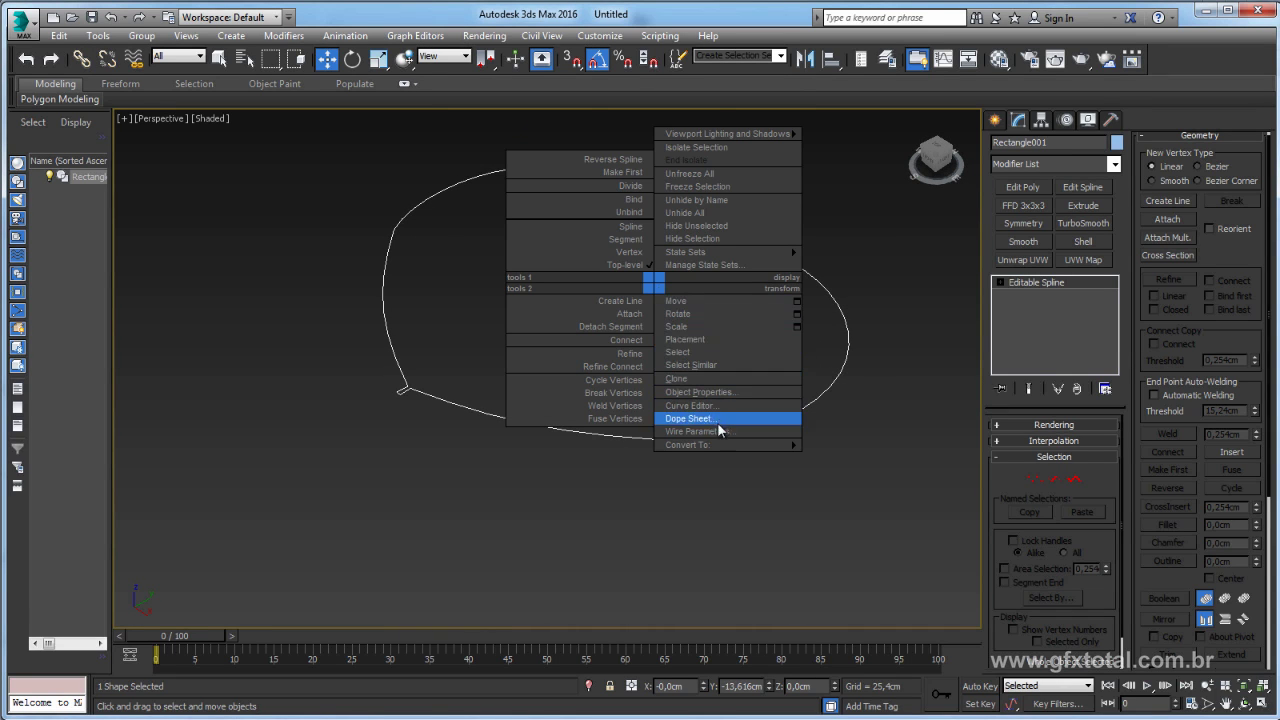
mouse_move(688, 444)
click(893, 472)
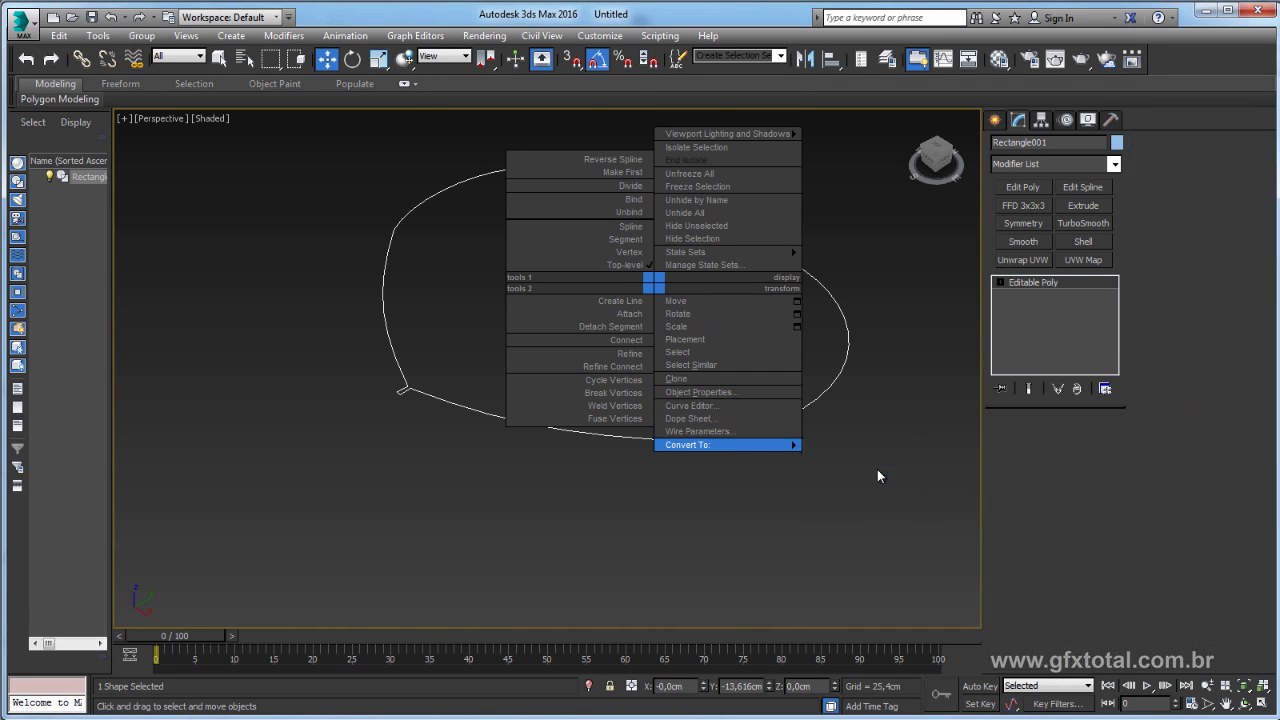
mouse_move(729, 360)
alt+middle_down()
mouse_move(743, 429)
mouse_move(777, 237)
mouse_move(831, 371)
mouse_move(804, 384)
mouse_move(791, 346)
mouse_move(834, 363)
mouse_move(752, 409)
mouse_move(576, 179)
alt+middle_up()
key(F4)
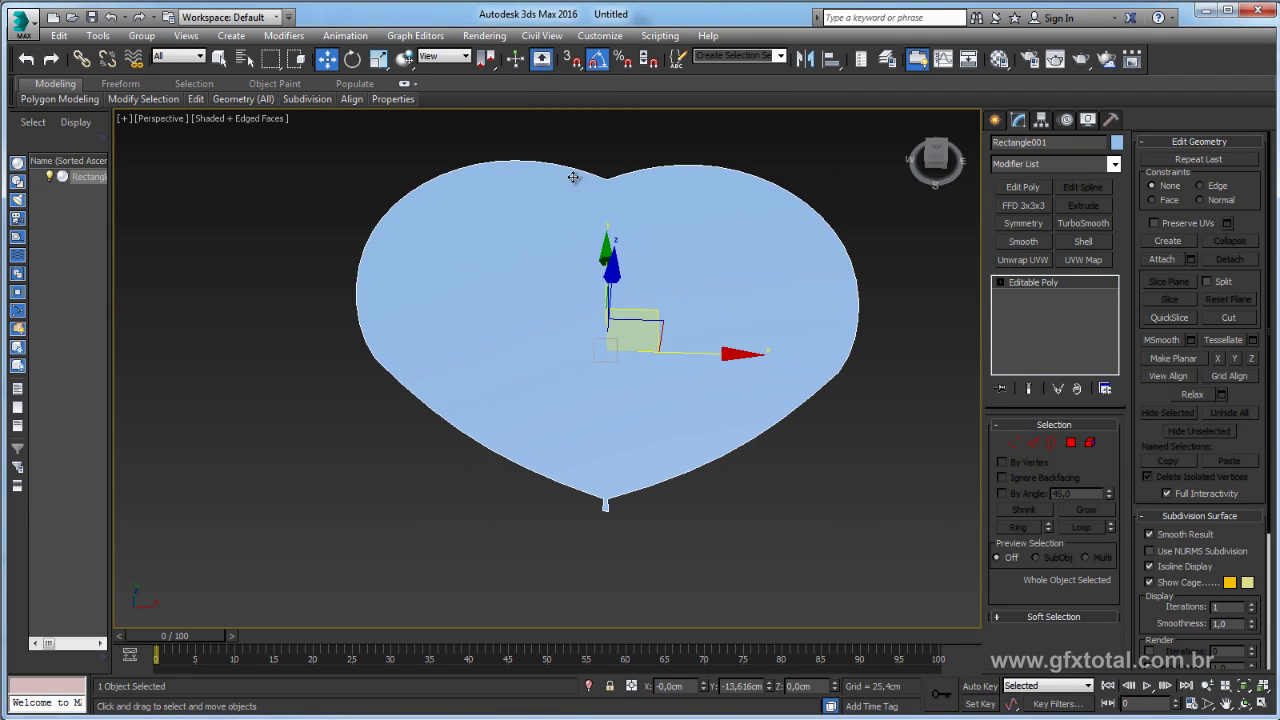
alt+middle_drag(524, 392, 797, 371)
alt+middle_drag(880, 470, 835, 441)
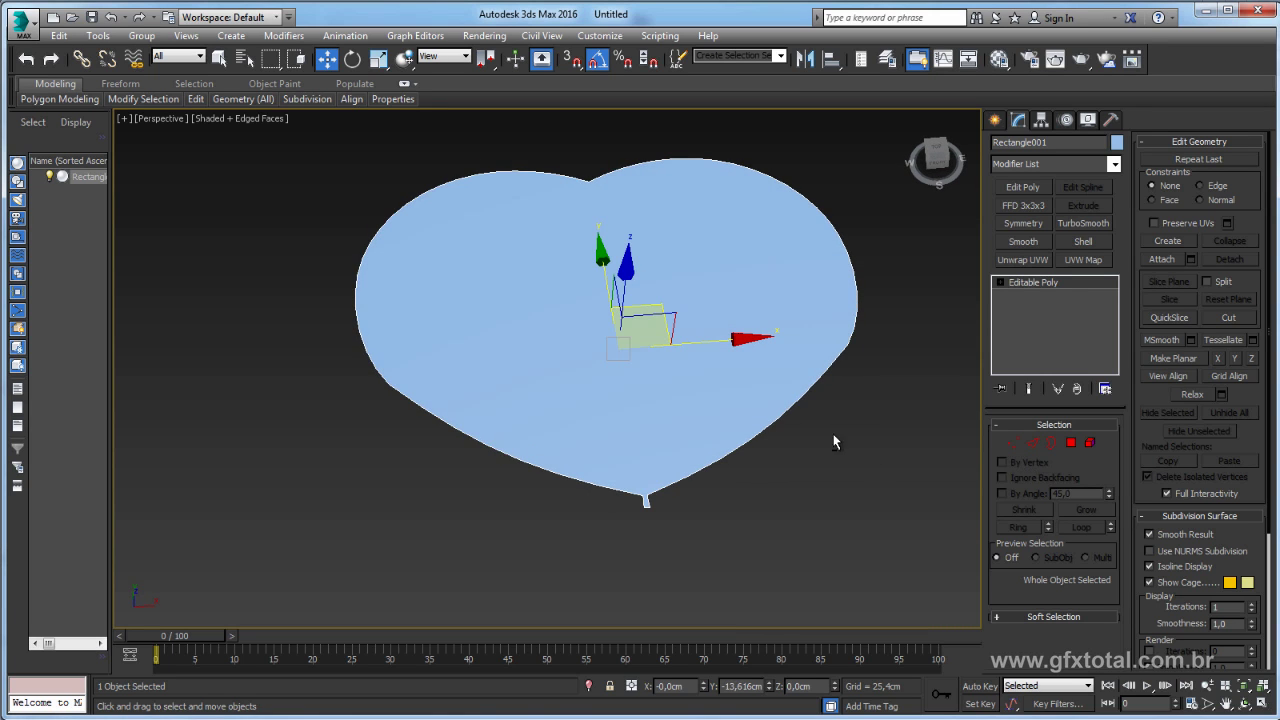
click(1071, 442)
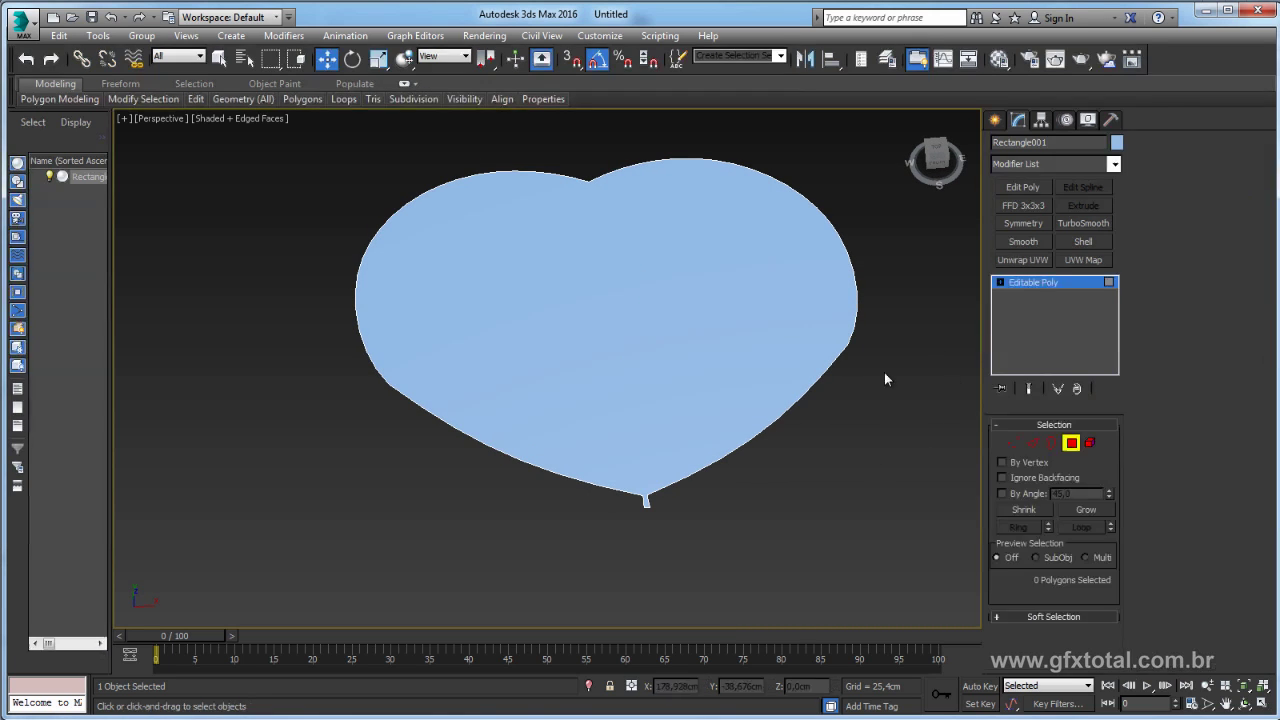
key(ctrl+a)
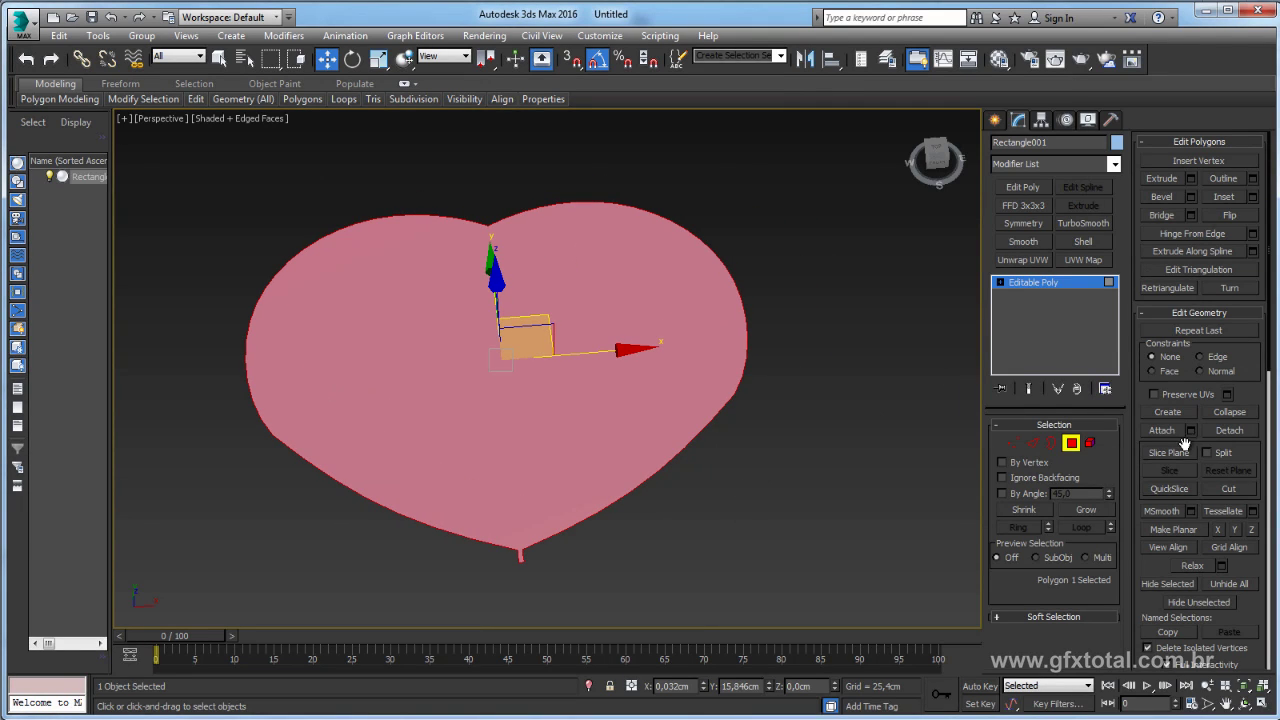
click(1170, 453)
alt+middle_drag(703, 408, 701, 378)
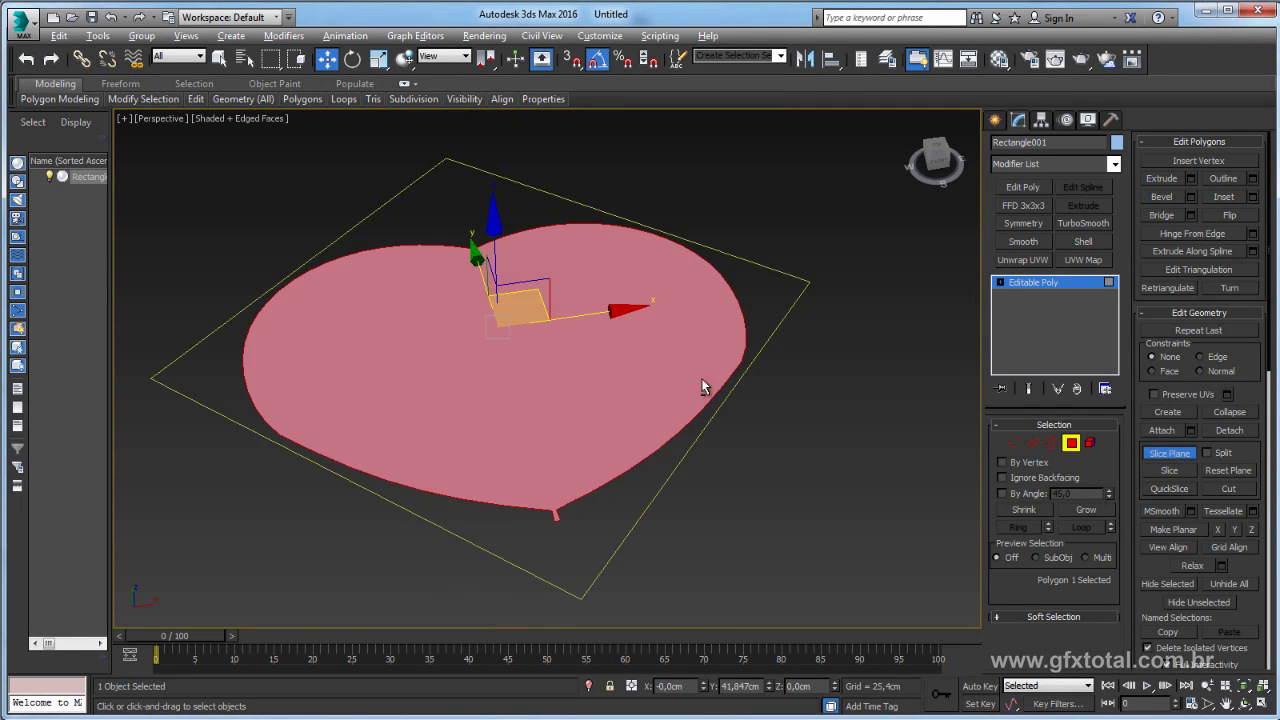
key(e)
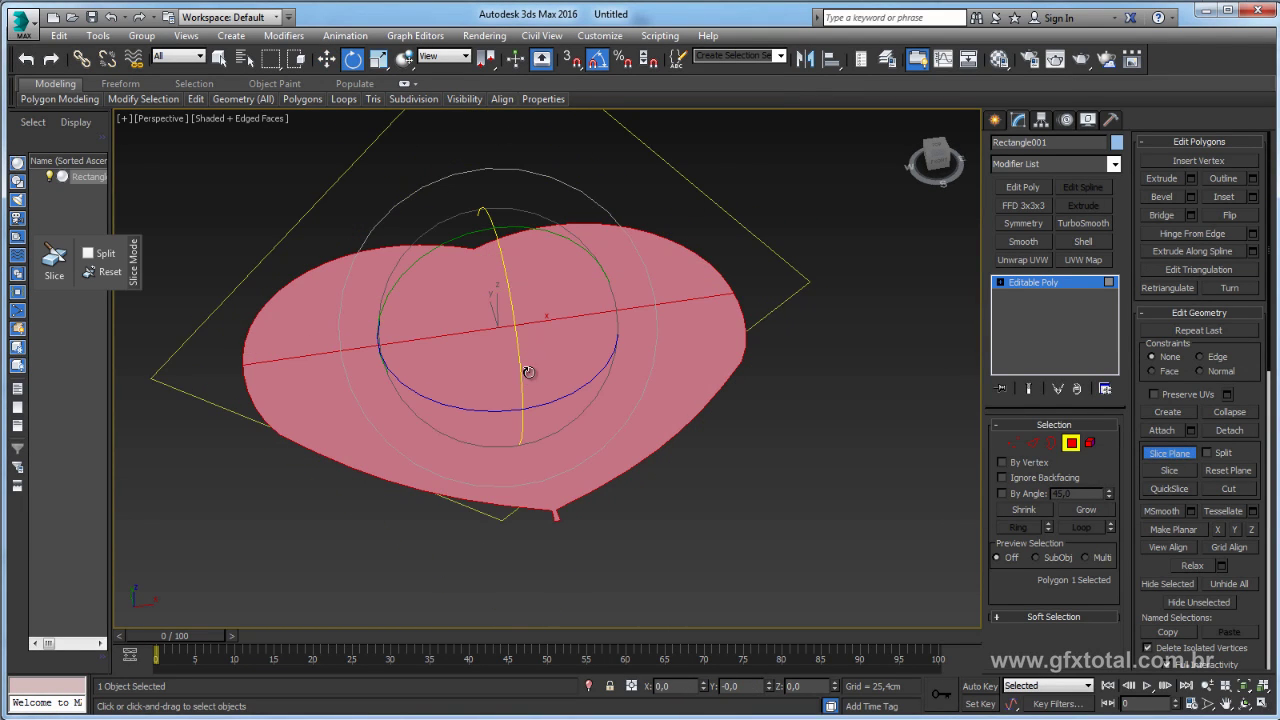
alt+middle_drag(528, 371, 474, 348)
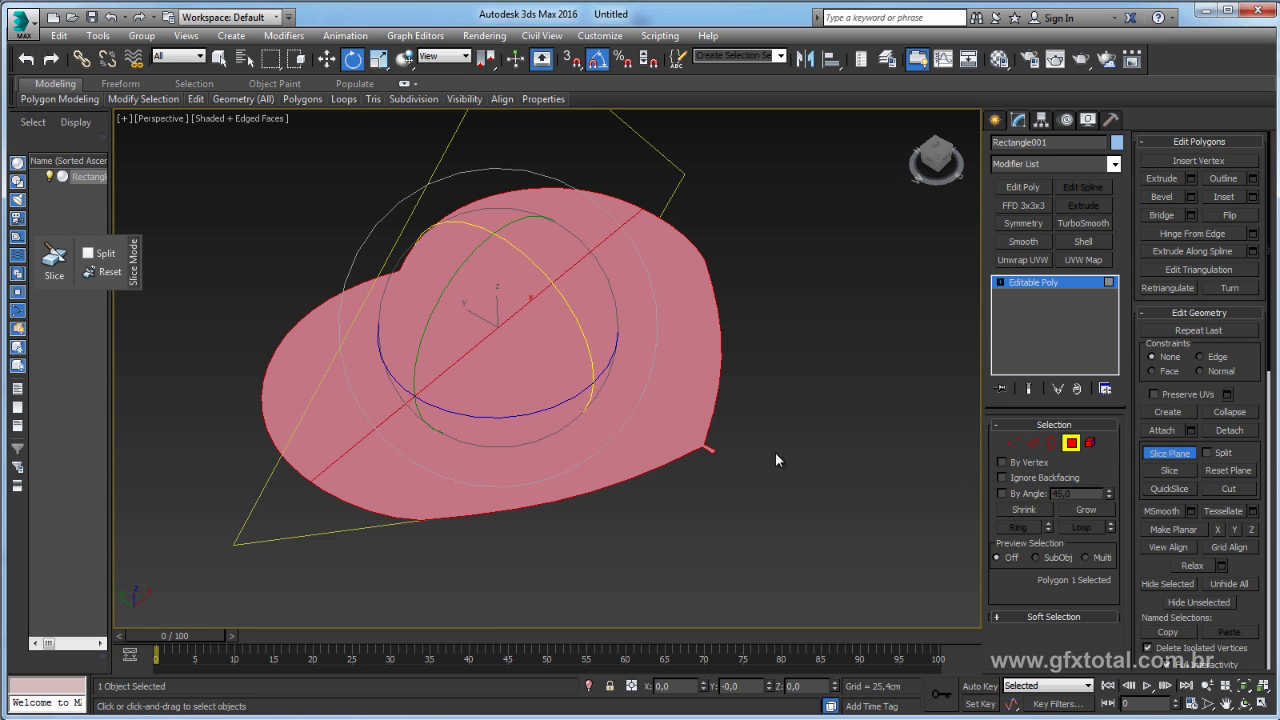
key(w)
mouse_move(500, 330)
mouse_down()
mouse_move(410, 286)
mouse_move(449, 331)
mouse_up()
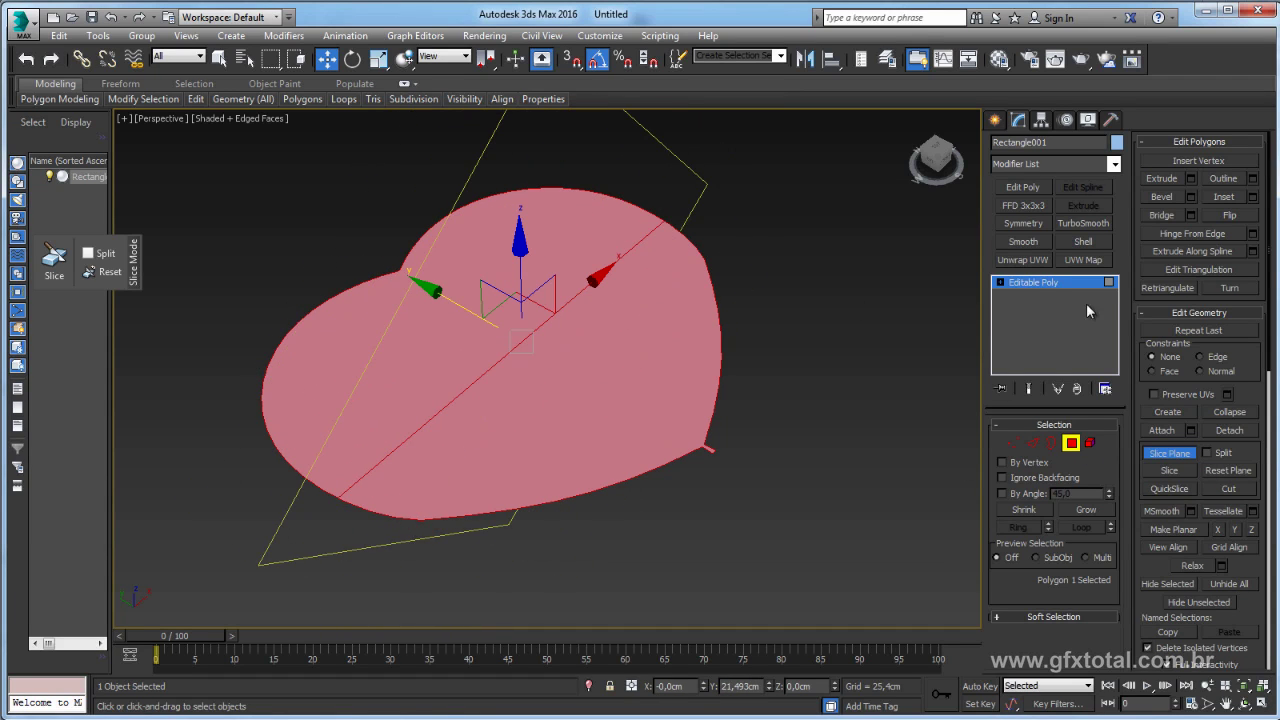
click(1173, 456)
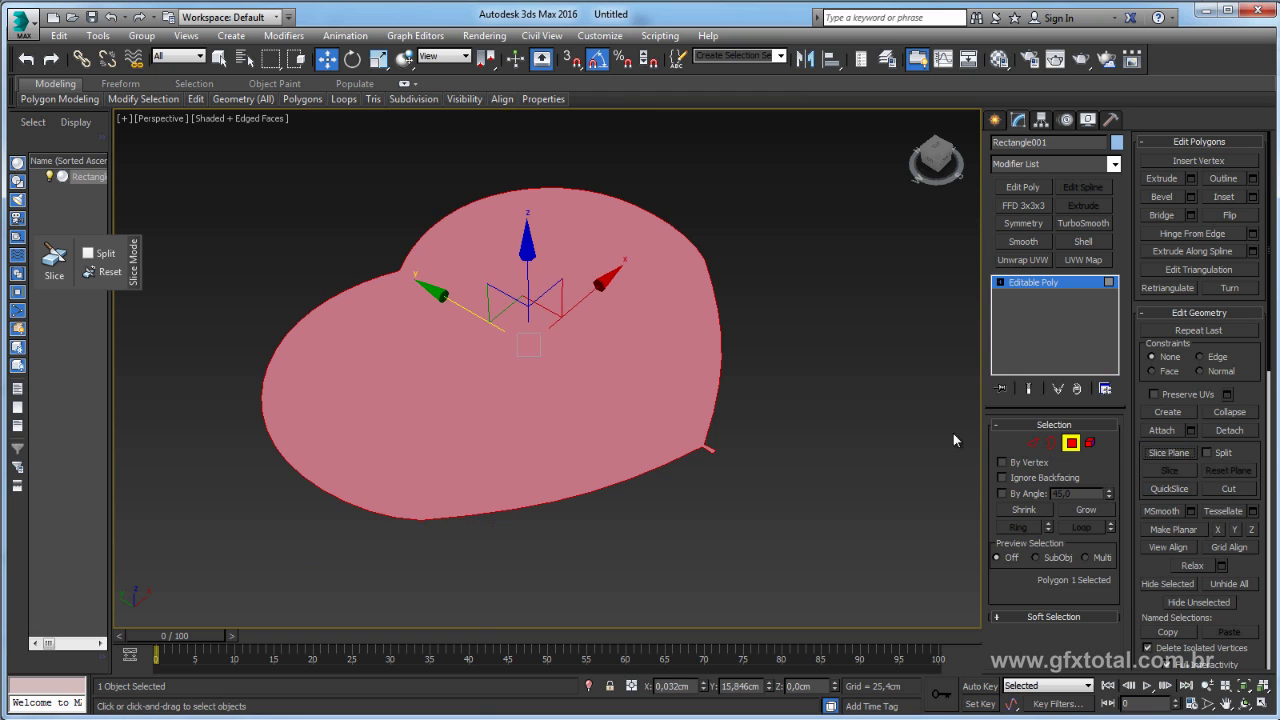
click(1027, 282)
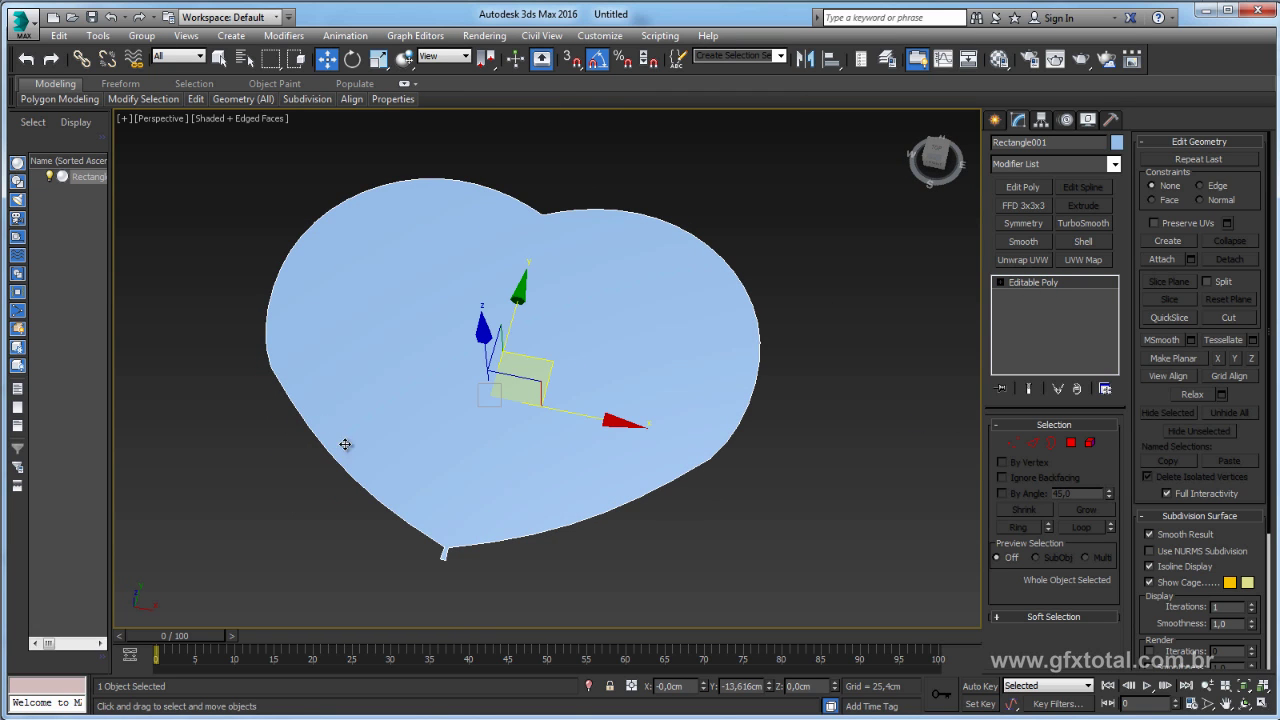
alt+middle_drag(345, 444, 701, 436)
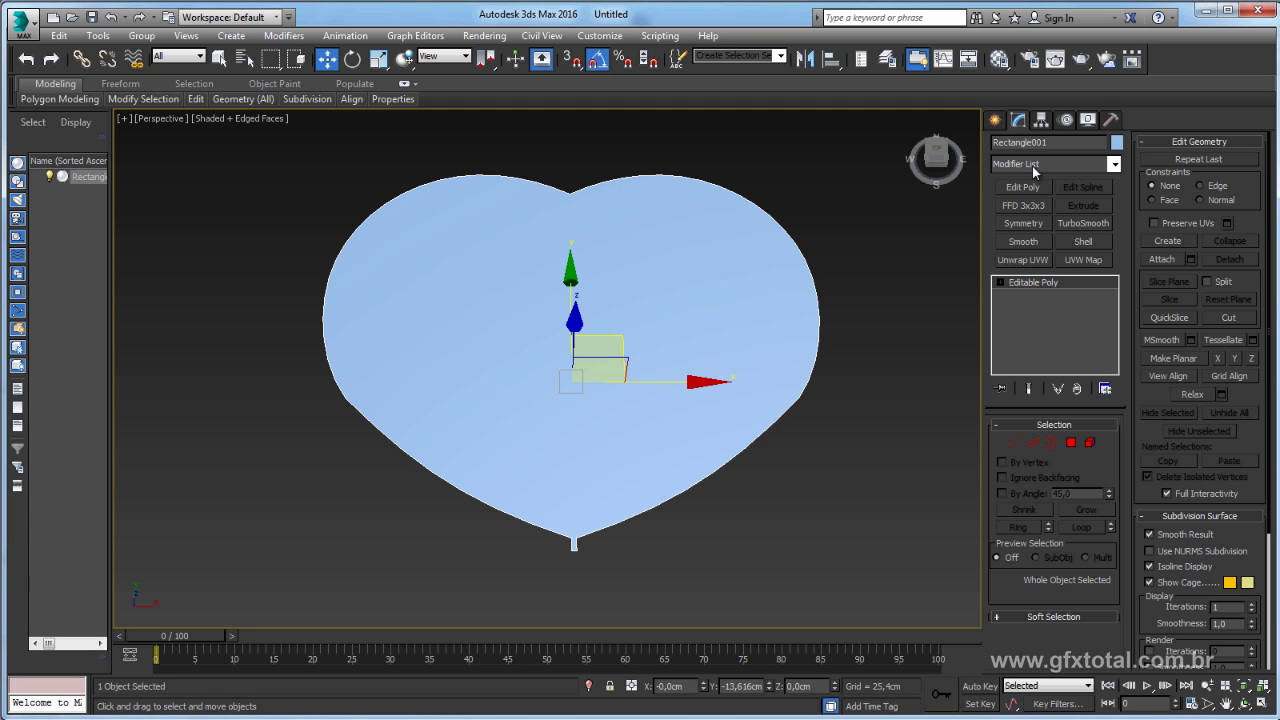
click(1115, 163)
scroll(1050, 450, down, 15)
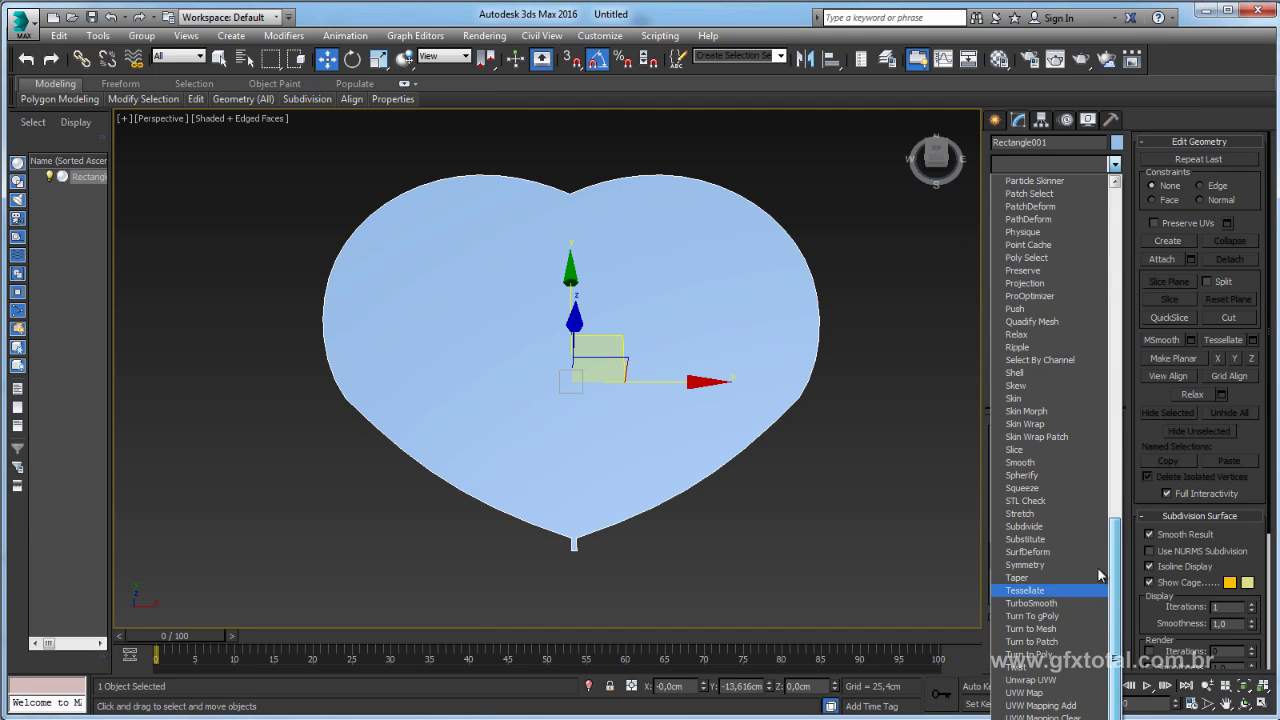
click(1050, 590)
alt+middle_drag(788, 495, 738, 436)
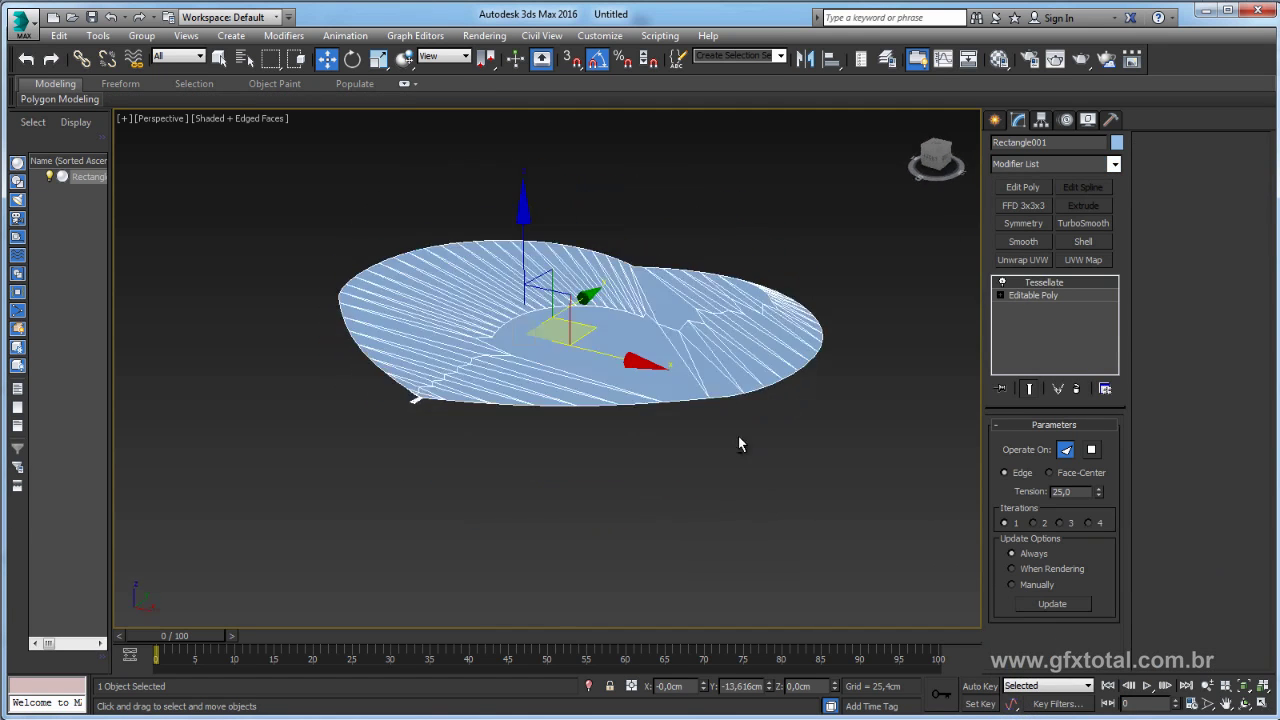
click(1092, 449)
mouse_move(800, 470)
alt+middle_down()
mouse_move(790, 400)
mouse_move(771, 486)
mouse_move(731, 443)
mouse_move(718, 315)
alt+middle_up()
right_click(1097, 492)
alt+middle_drag(457, 403, 565, 345)
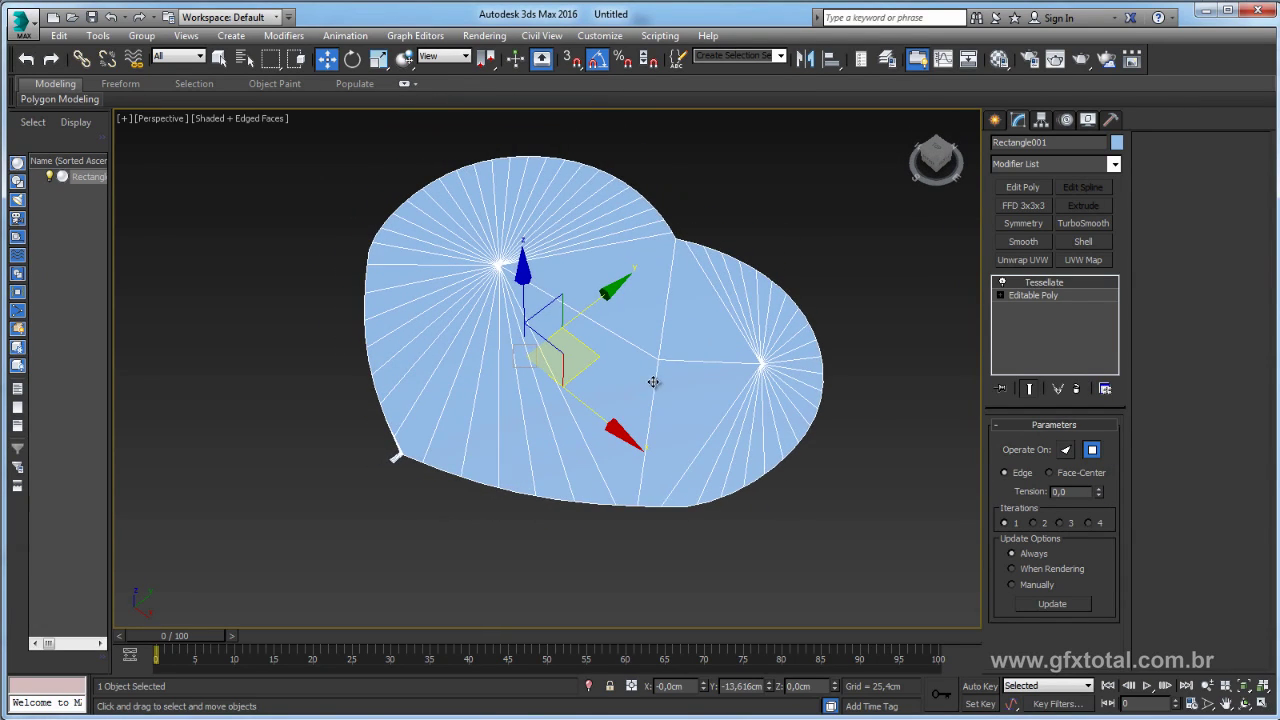
scroll(654, 380, up, 3)
alt+middle_drag(683, 420, 705, 375)
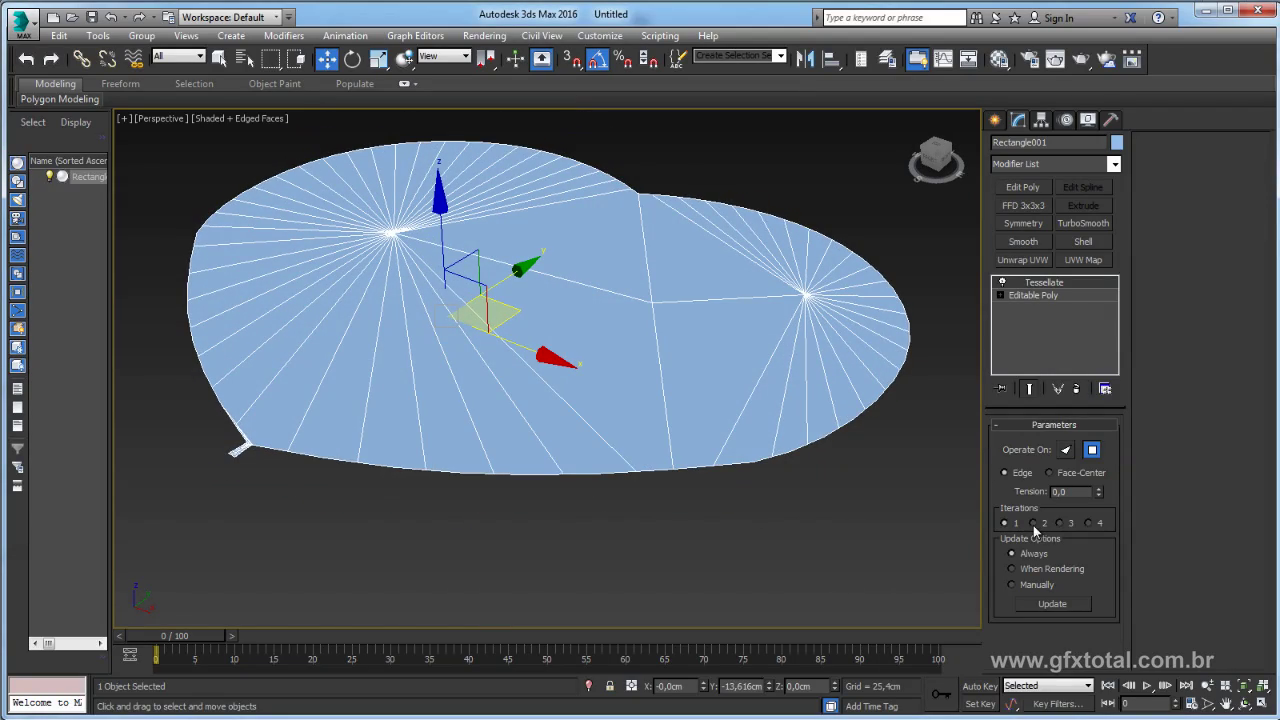
click(1035, 524)
click(1061, 522)
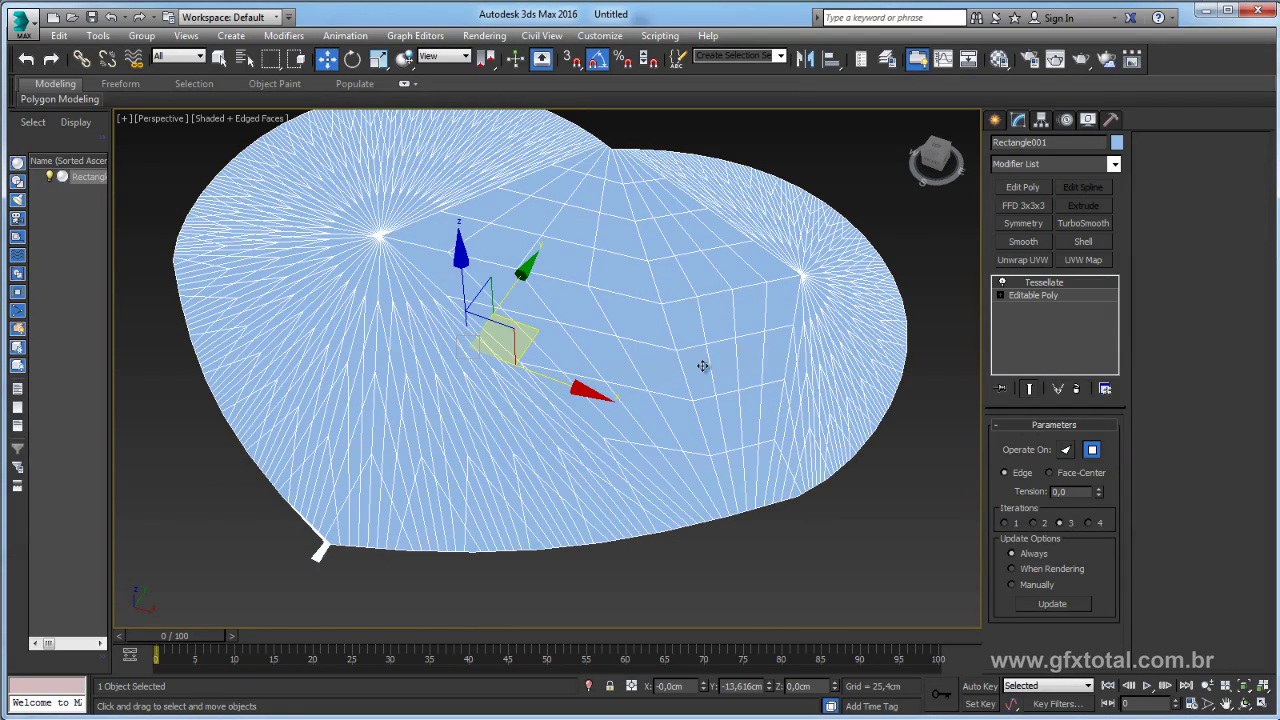
mouse_move(409, 441)
alt+middle_down()
mouse_move(560, 471)
mouse_move(588, 464)
alt+middle_up()
scroll(850, 366, down, 3)
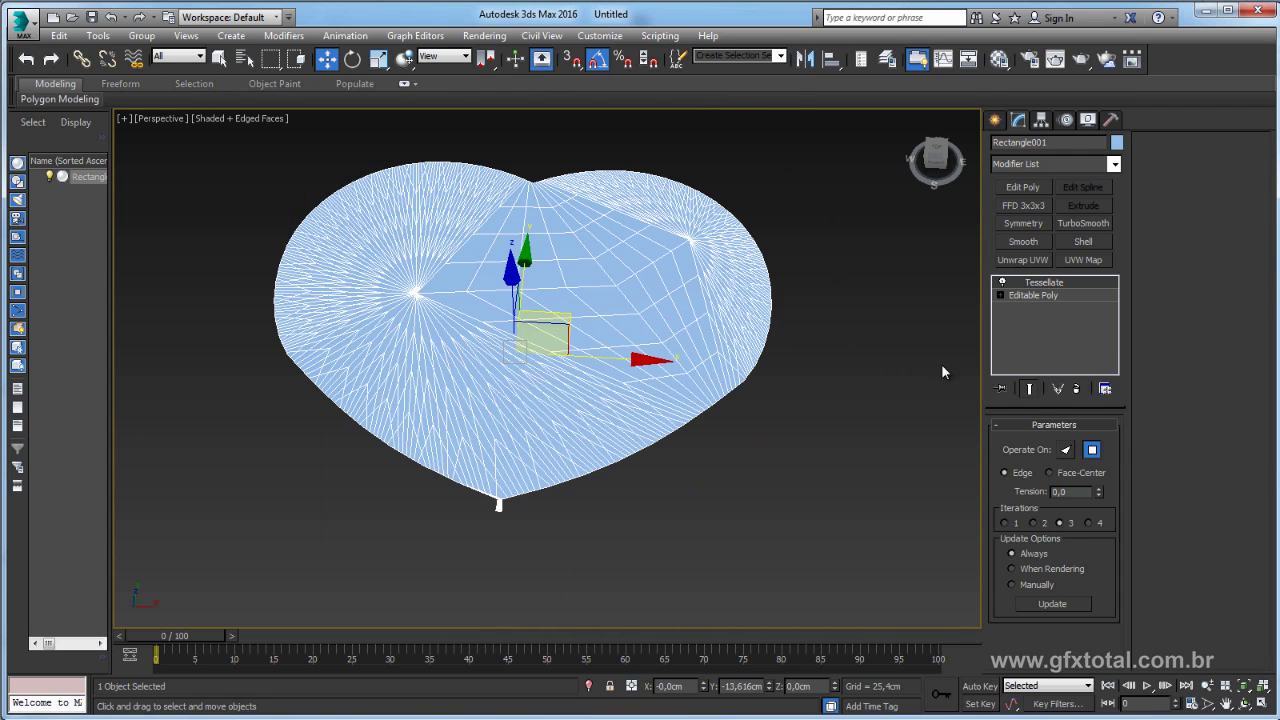
click(1076, 388)
- Draw a Standard Primitives Box (Box001) to the right of the heart
middle_drag(829, 352, 709, 367)
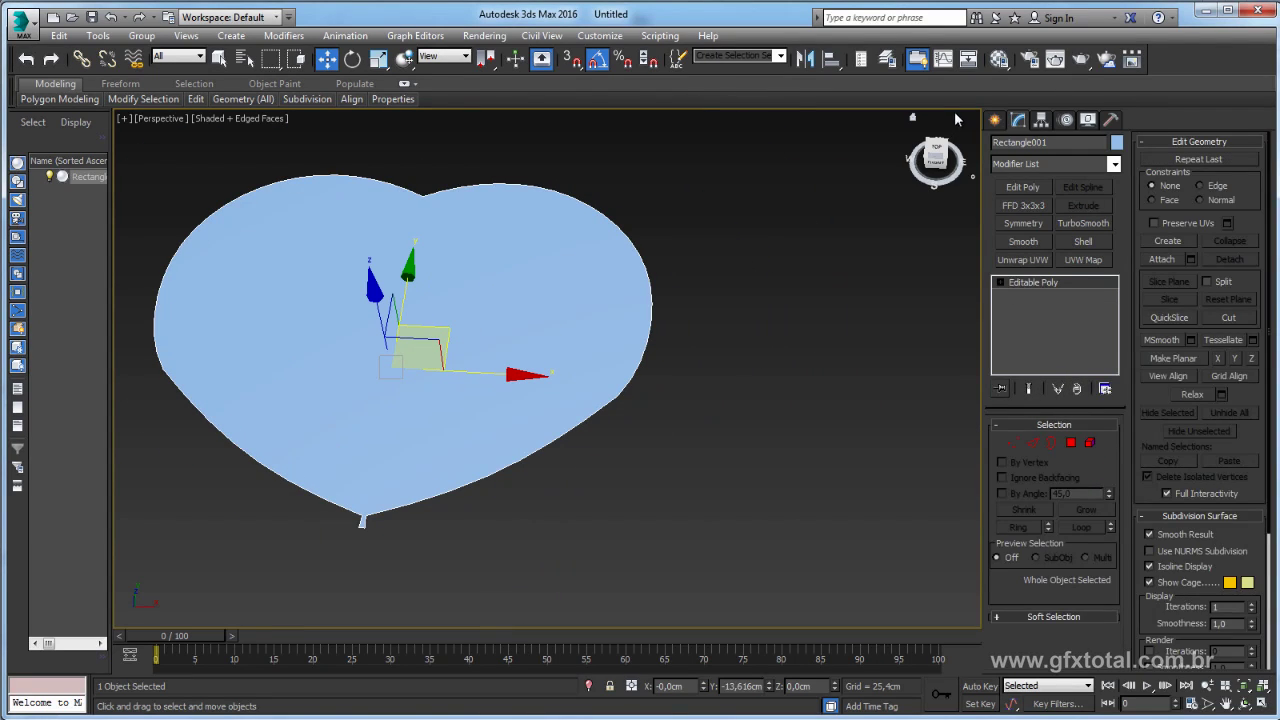
click(995, 119)
click(1000, 145)
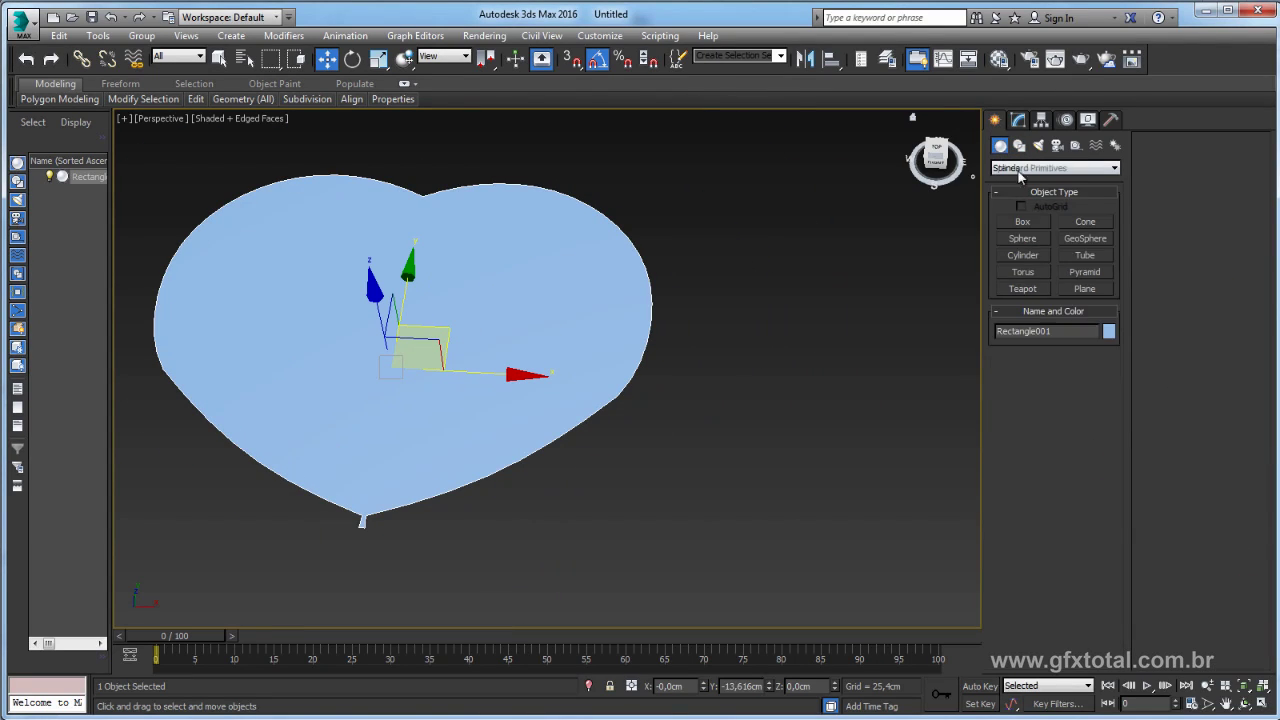
click(1023, 222)
drag(706, 390, 818, 472)
click(823, 357)
- Reselect the heart shape and open the object category list
key(w)
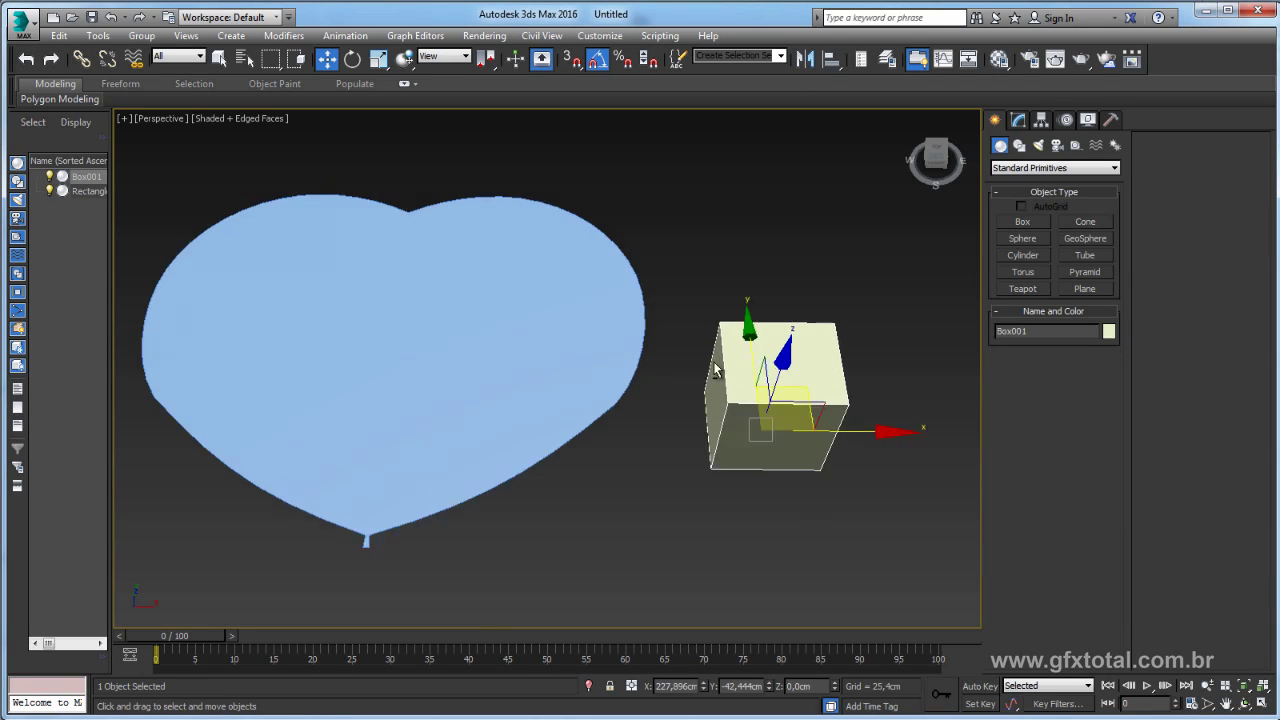
alt+middle_drag(823, 357, 629, 175)
drag(424, 401, 424, 401)
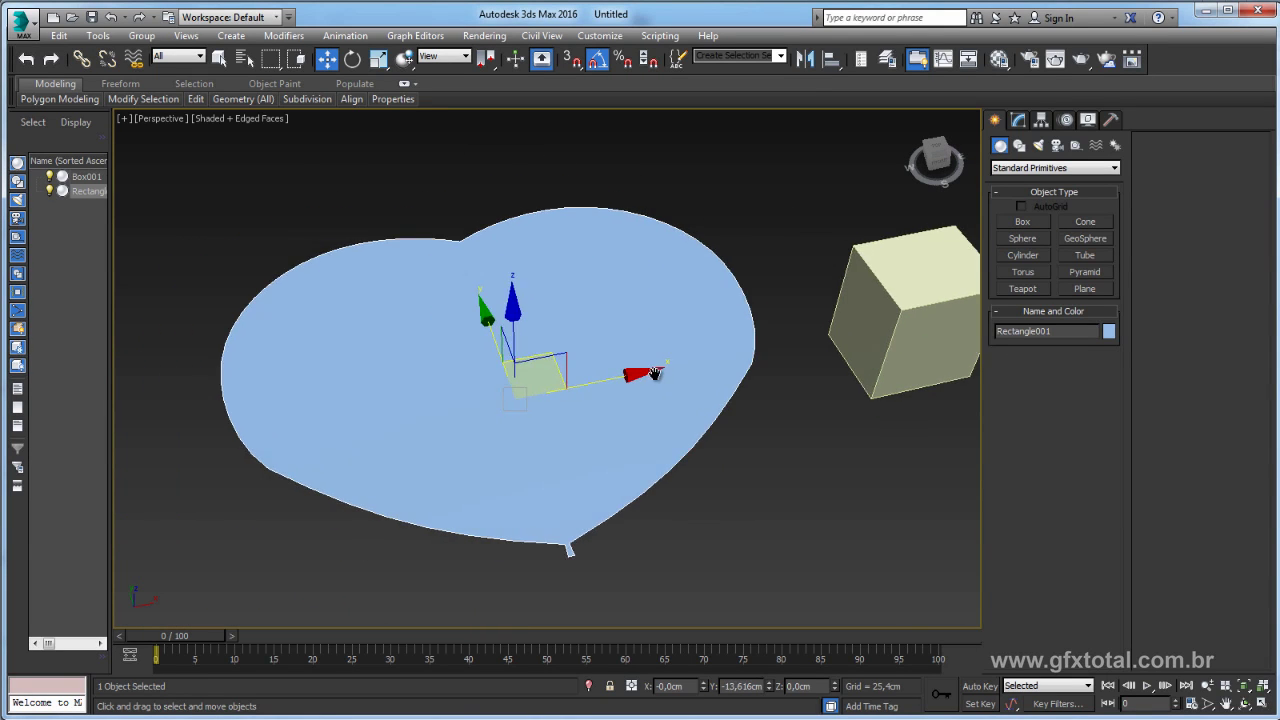
alt+middle_drag(674, 380, 377, 399)
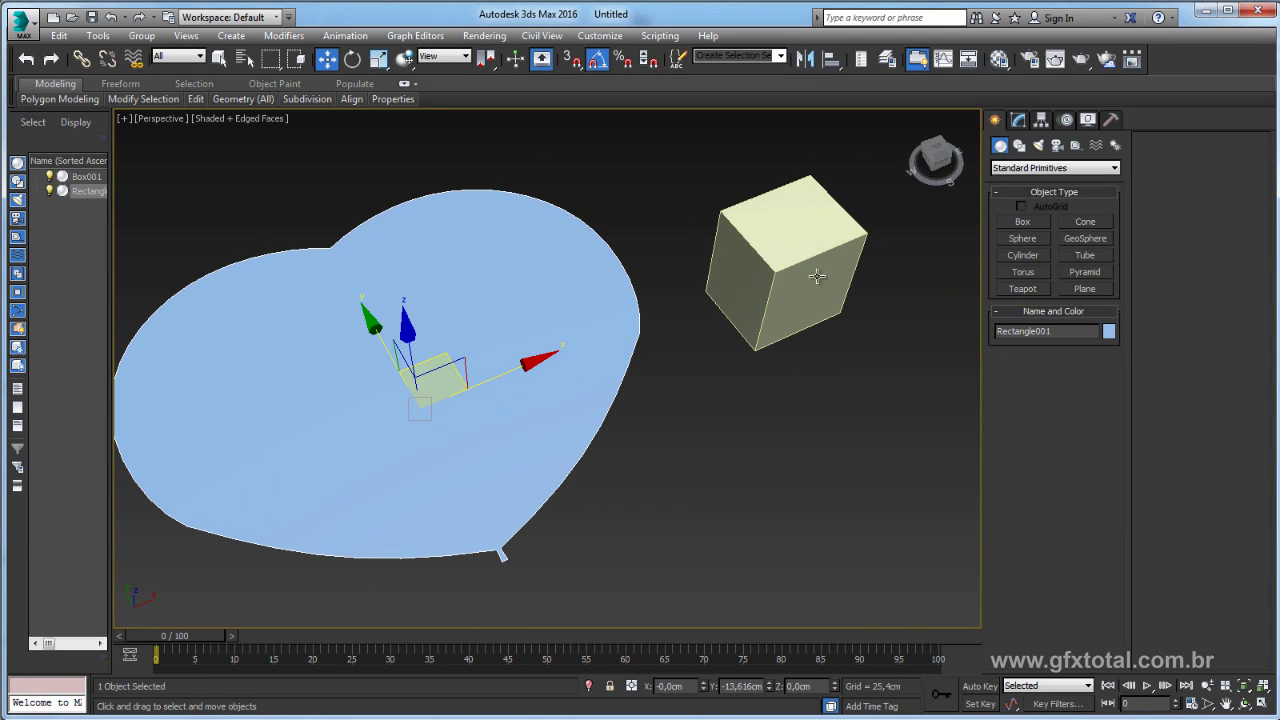
click(1017, 170)
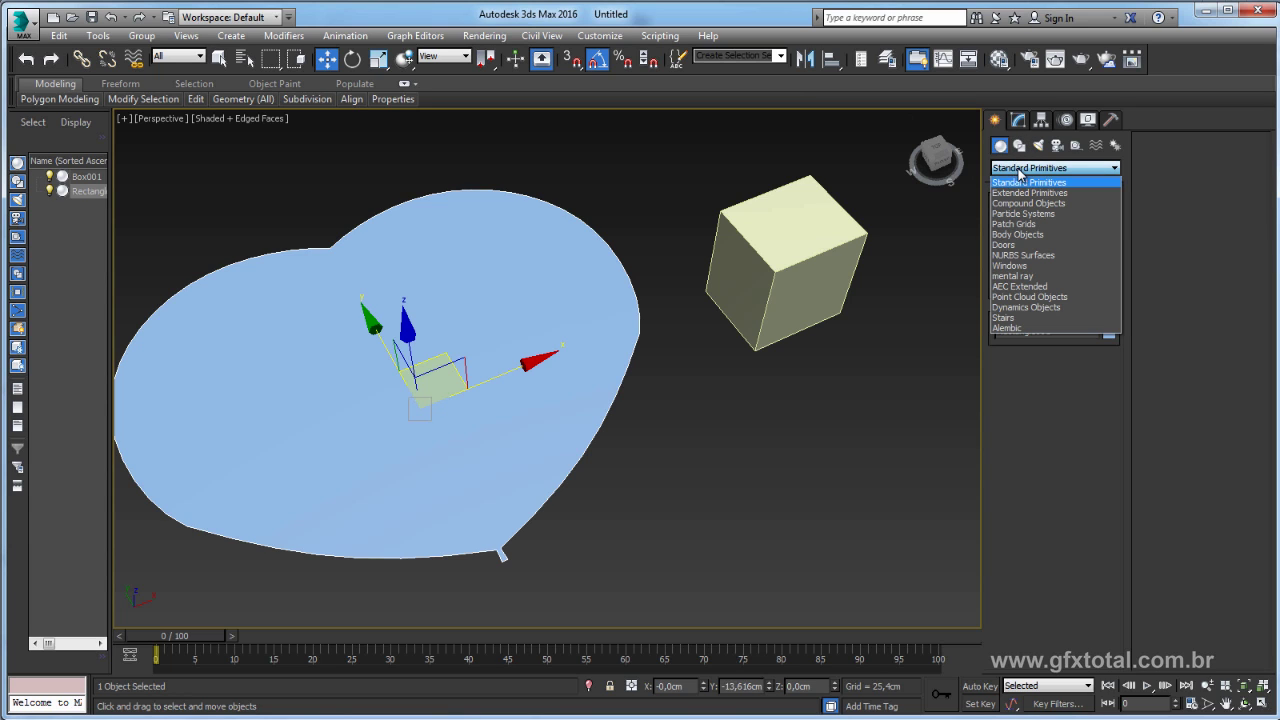
- Make the heart a ProBoolean, picking Box001 as the Subtraction operand
click(1024, 203)
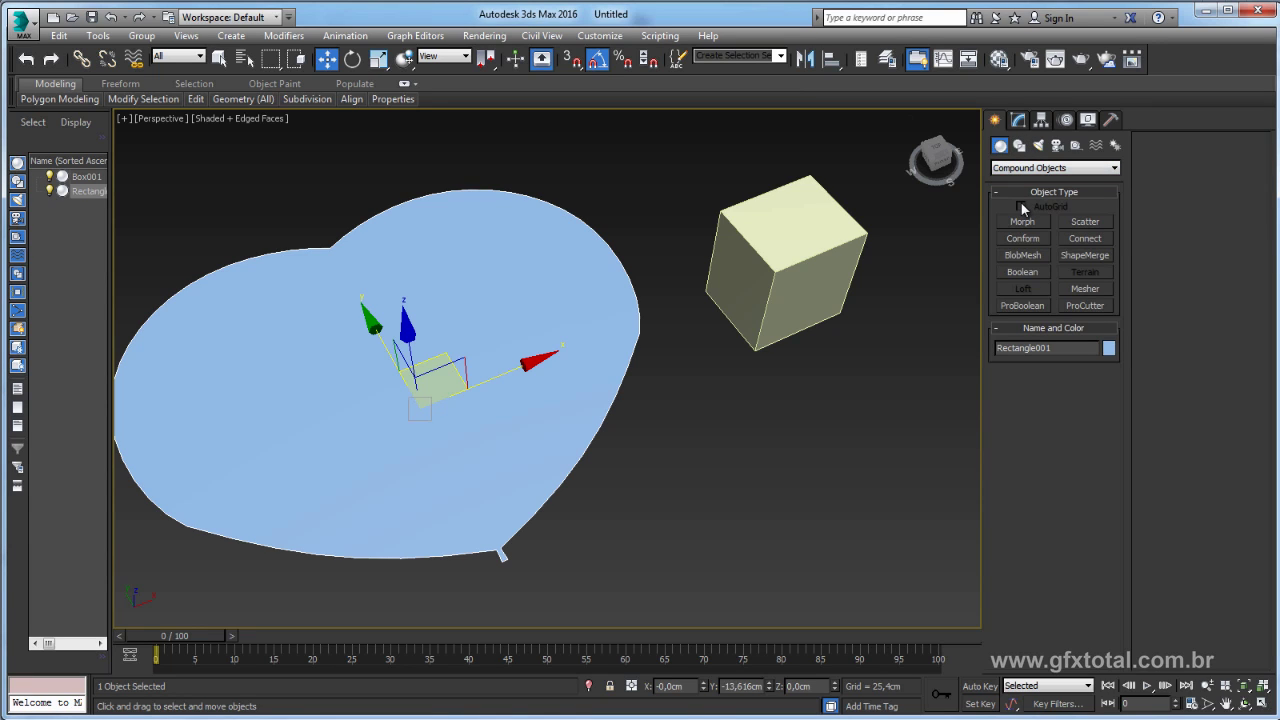
click(1023, 303)
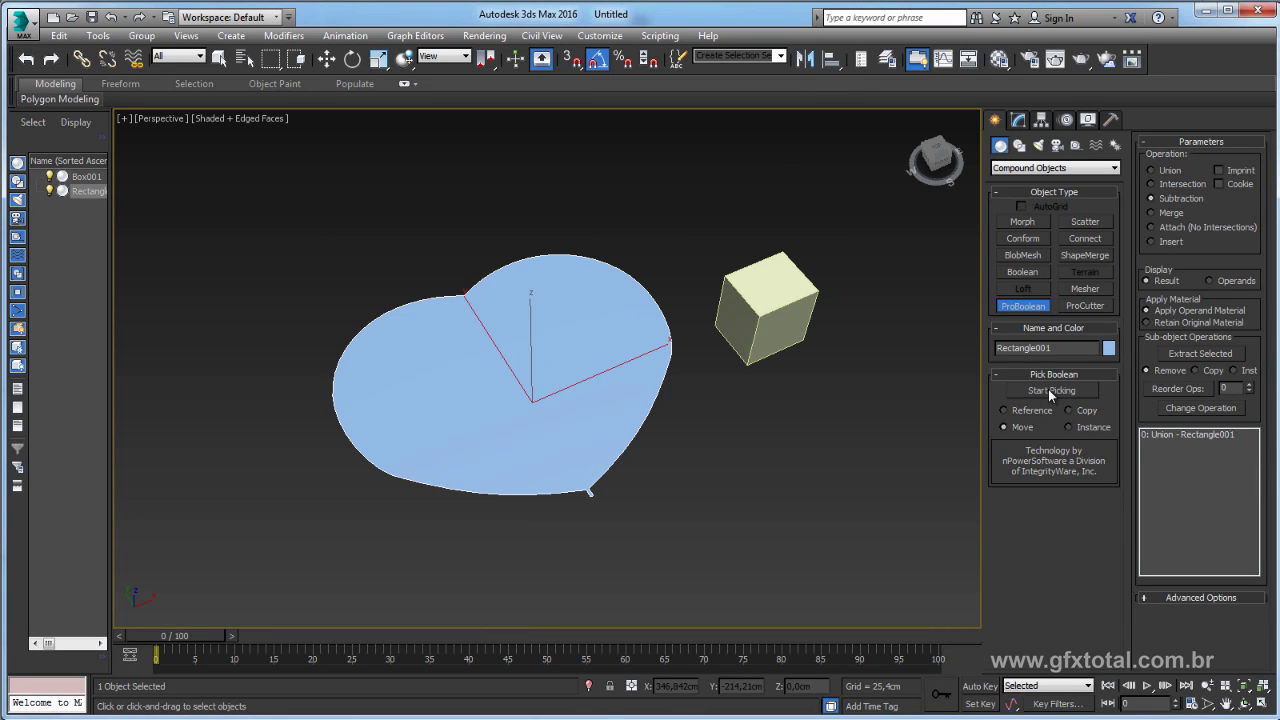
click(1051, 391)
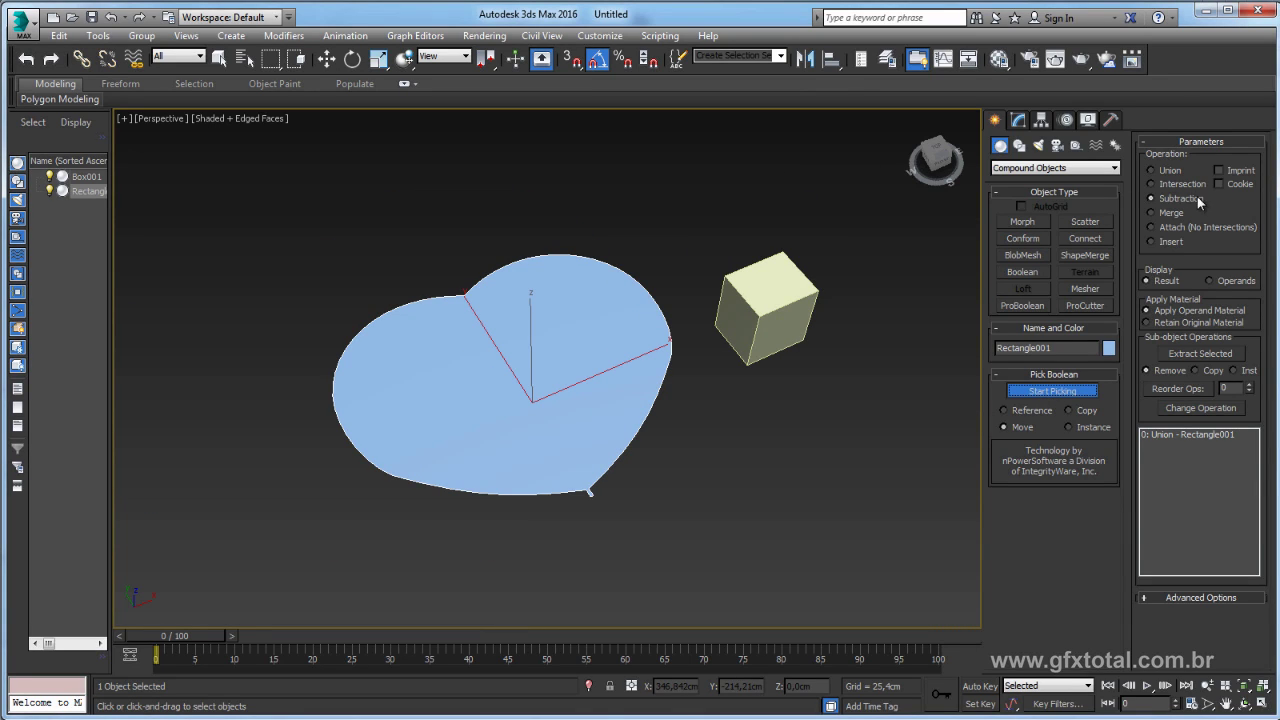
click(773, 288)
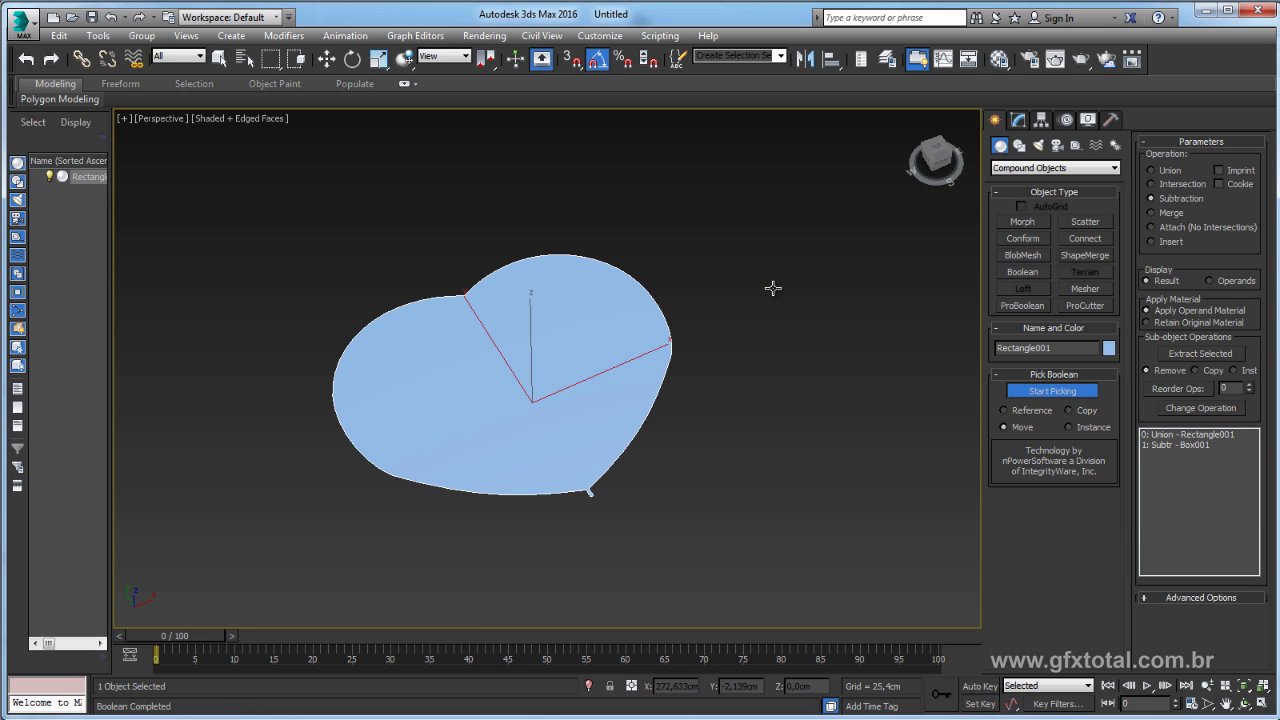
key(w)
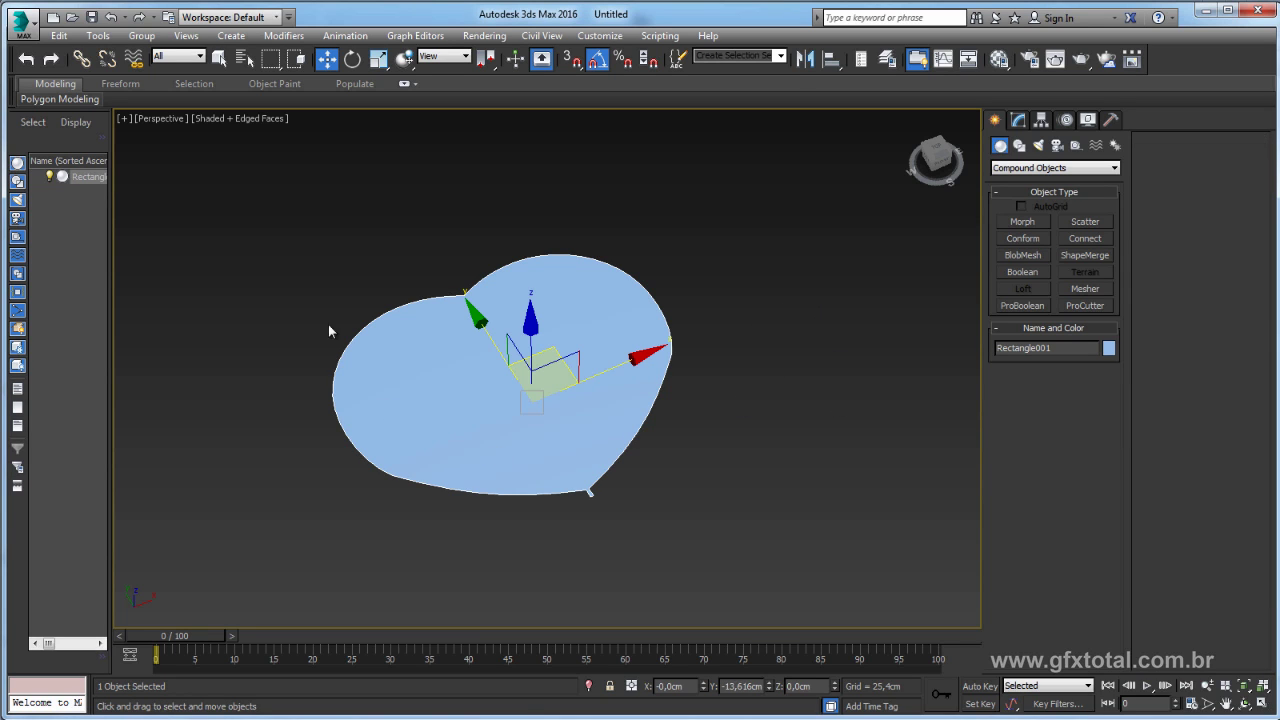
click(1018, 120)
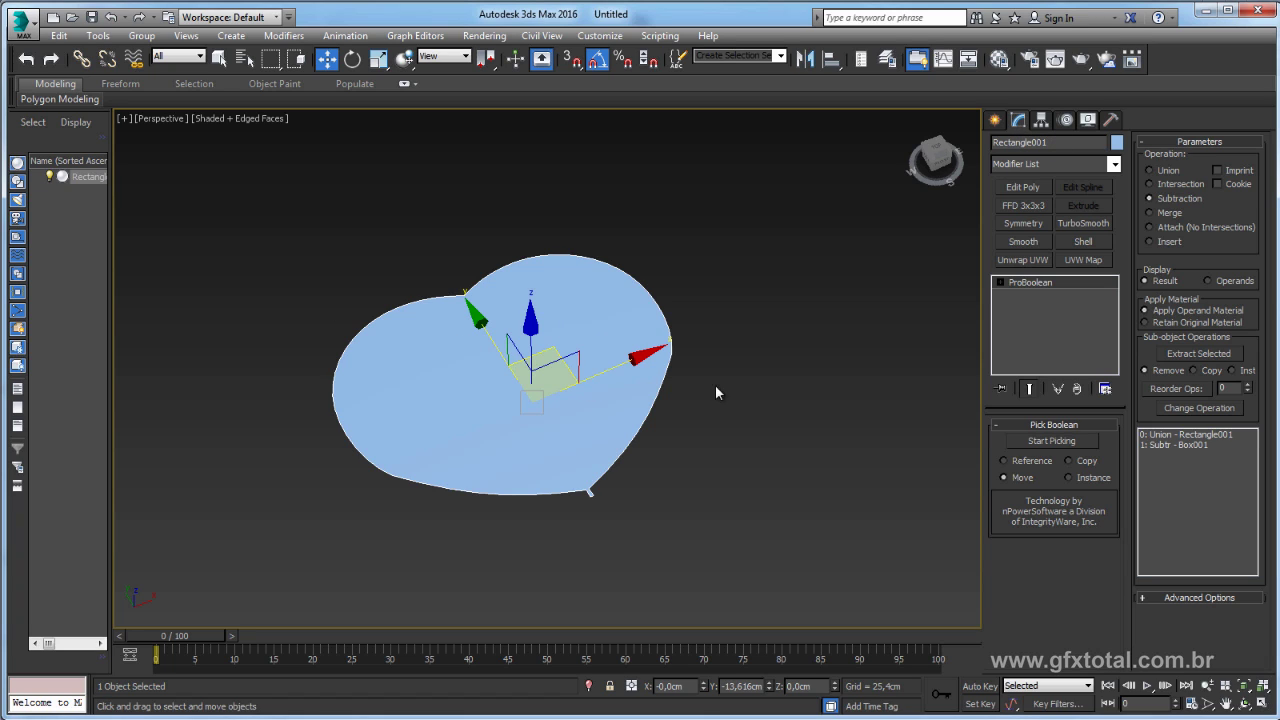
- In ProBoolean Advanced Options, enable Make Quadrilaterals and set Quad Size % to 1,0
click(1001, 283)
click(1000, 284)
click(1145, 600)
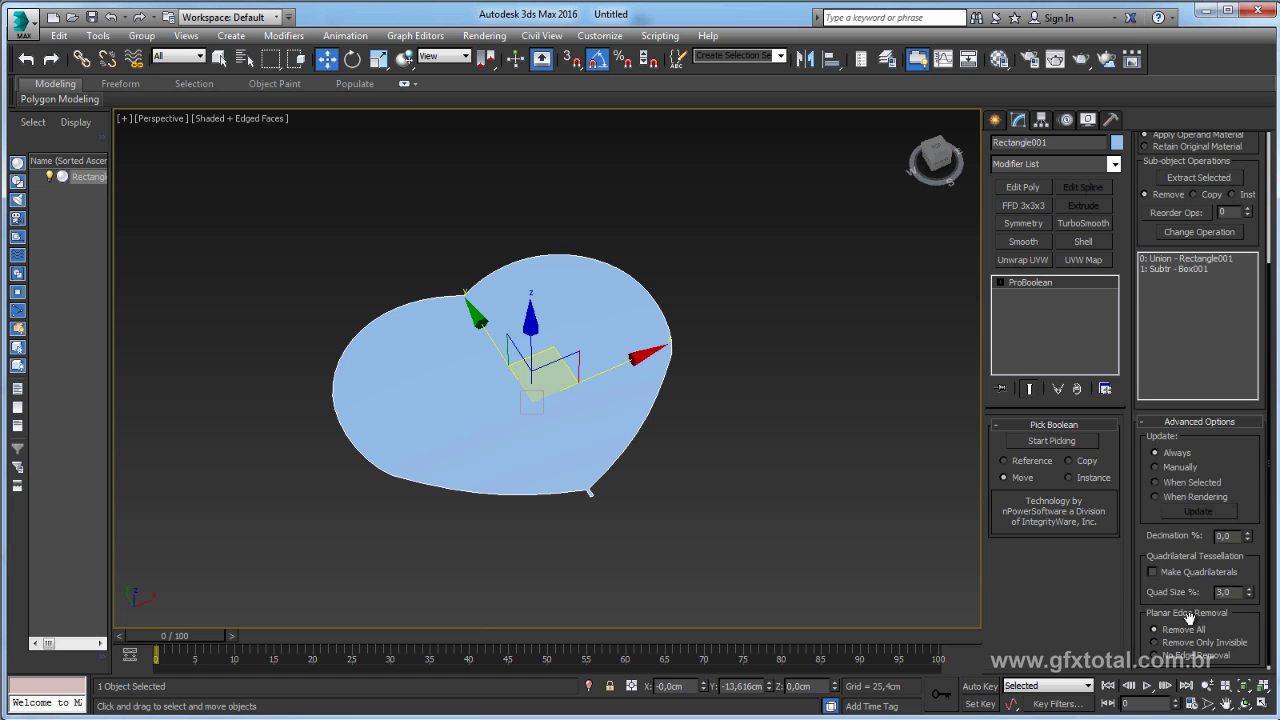
click(1151, 571)
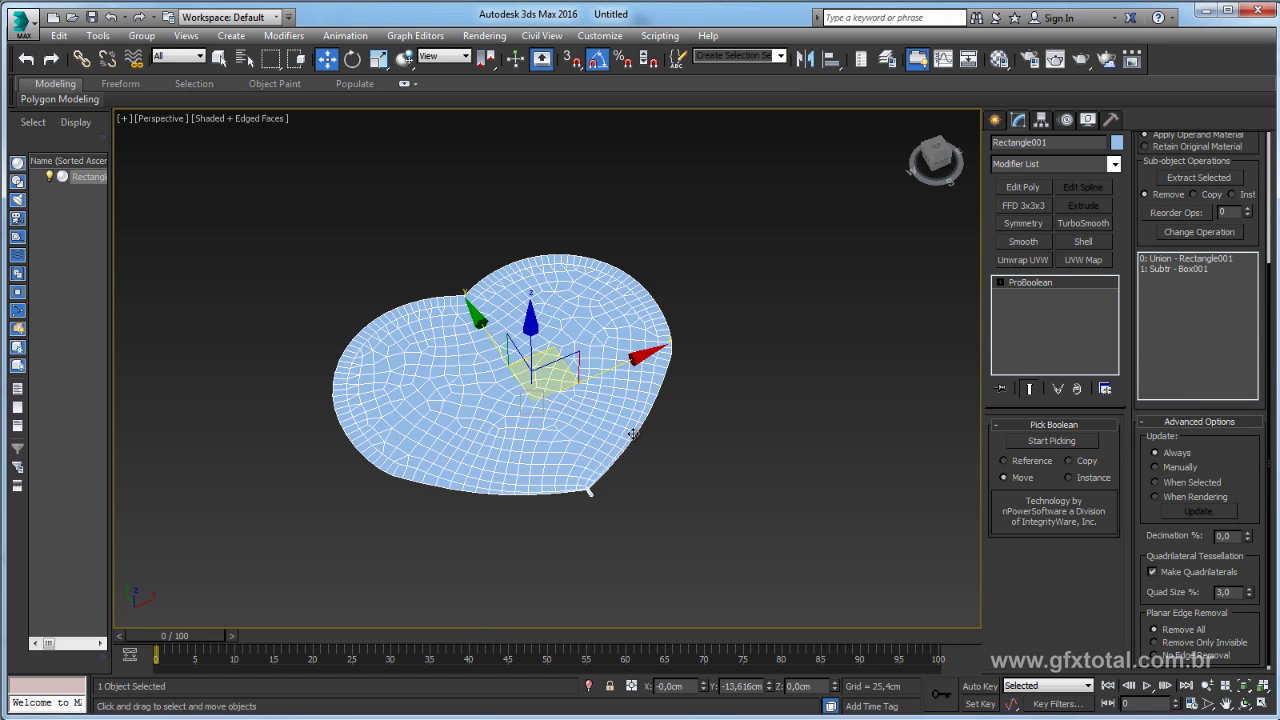
scroll(743, 443, up, 2)
scroll(748, 444, up, 4)
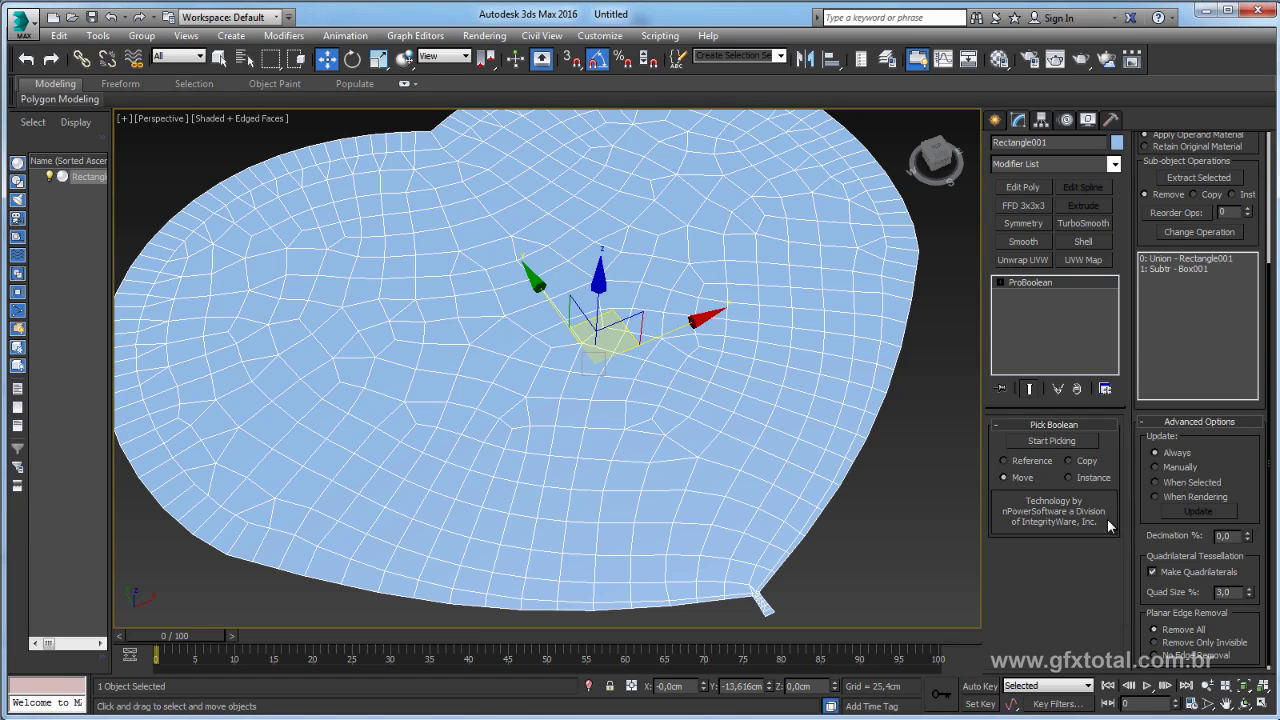
drag(1235, 592, 1166, 590)
text(1)
key(Return)
scroll(863, 528, down, 3)
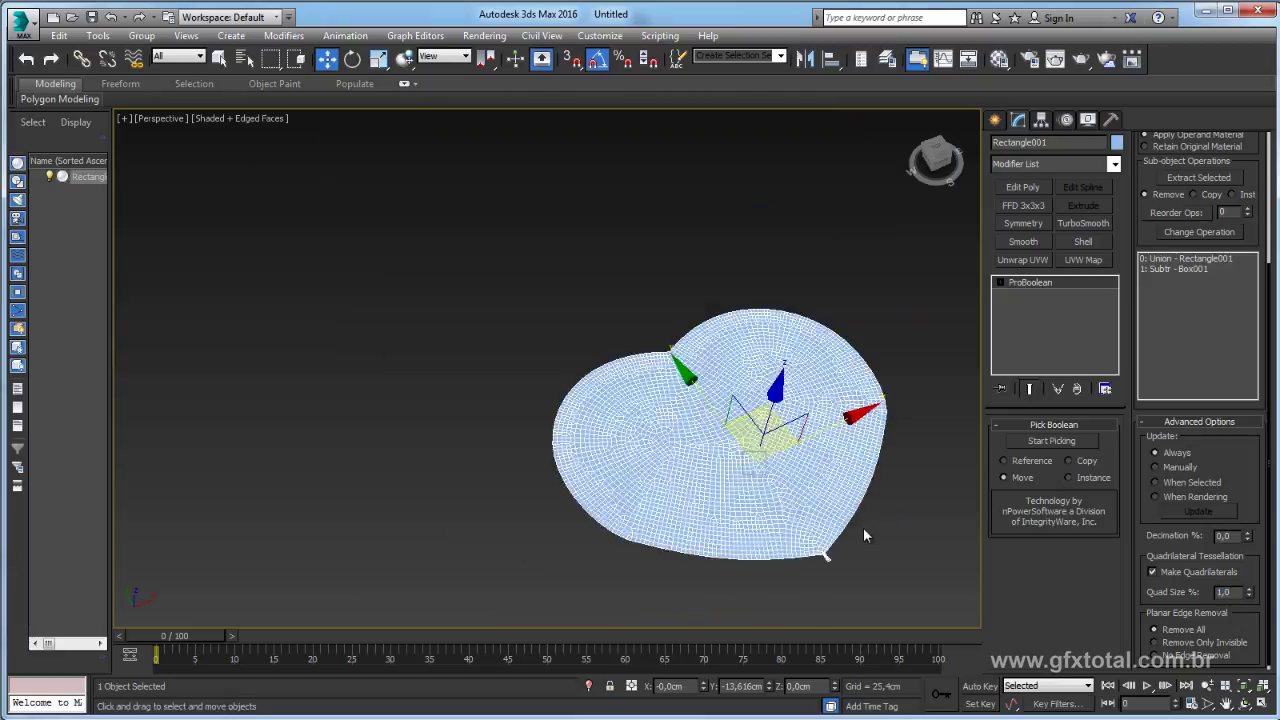
scroll(840, 540, up, 4)
mouse_move(804, 558)
alt+middle_down()
mouse_move(827, 615)
mouse_move(694, 531)
mouse_move(674, 449)
mouse_move(770, 390)
mouse_move(835, 523)
mouse_move(808, 508)
mouse_move(762, 541)
alt+middle_up()
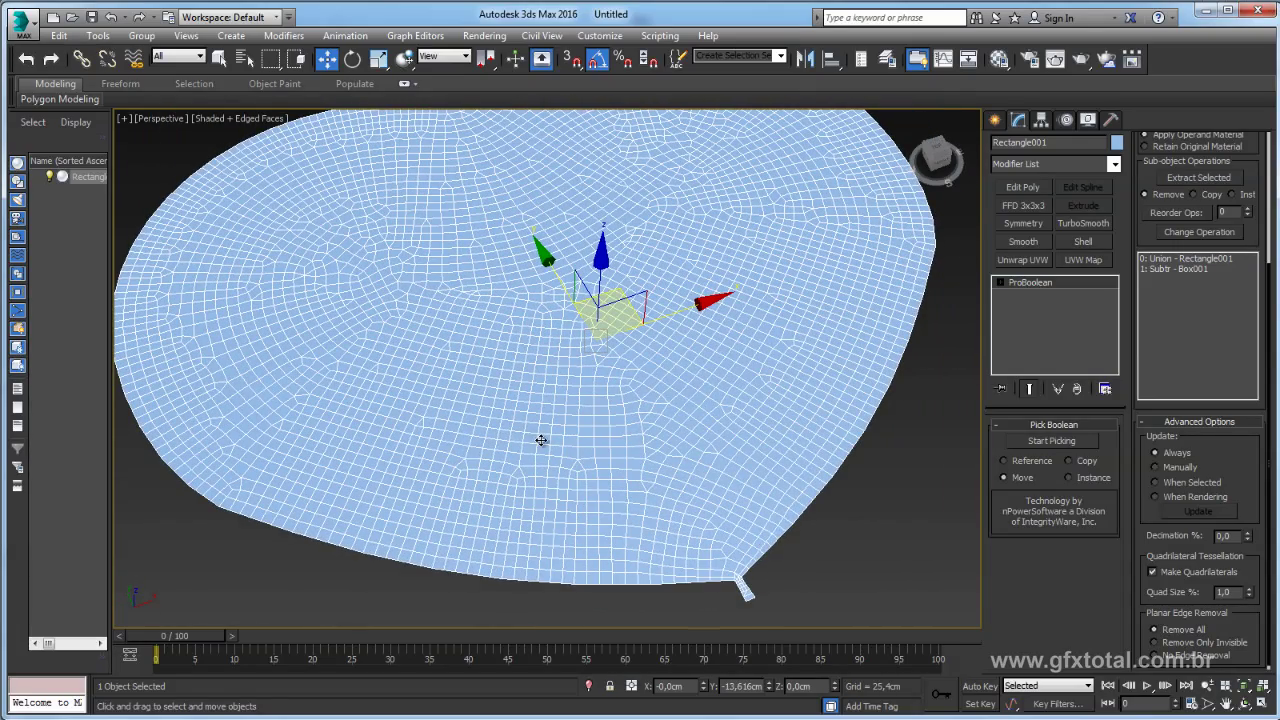
scroll(540, 440, down, 3)
right_click(646, 252)
mouse_move(676, 412)
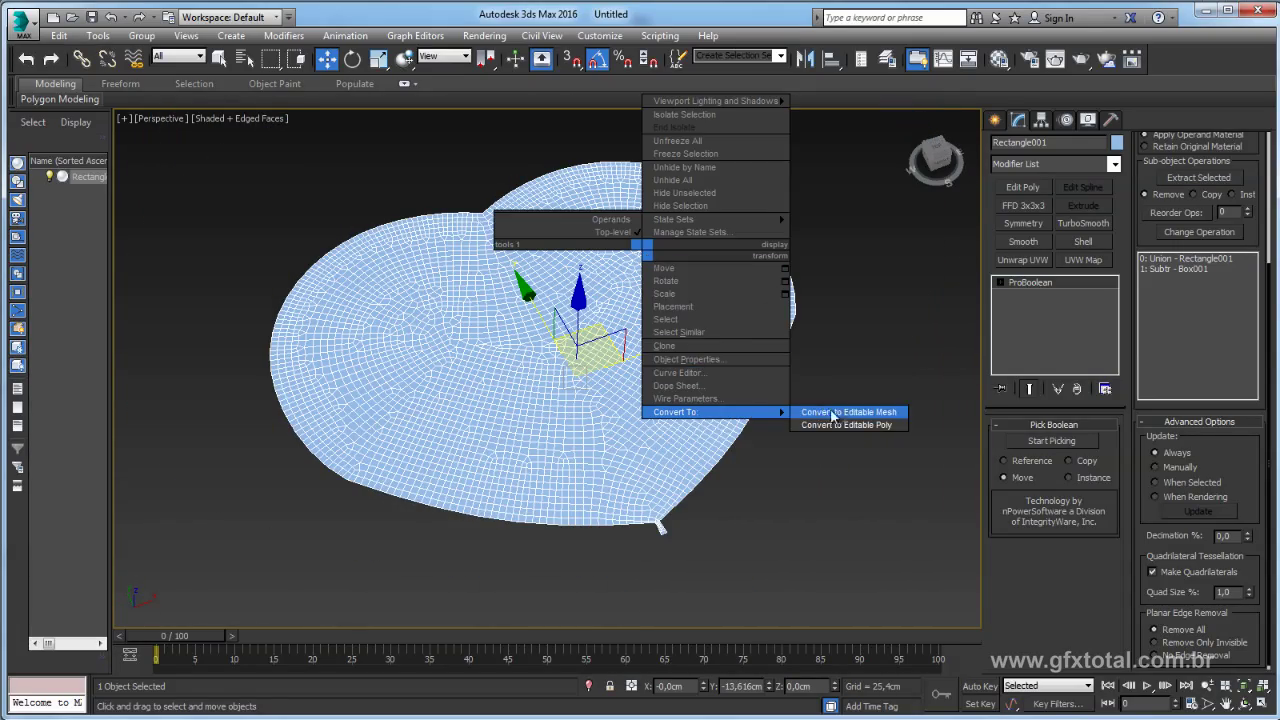
click(841, 425)
alt+middle_drag(743, 406, 786, 414)
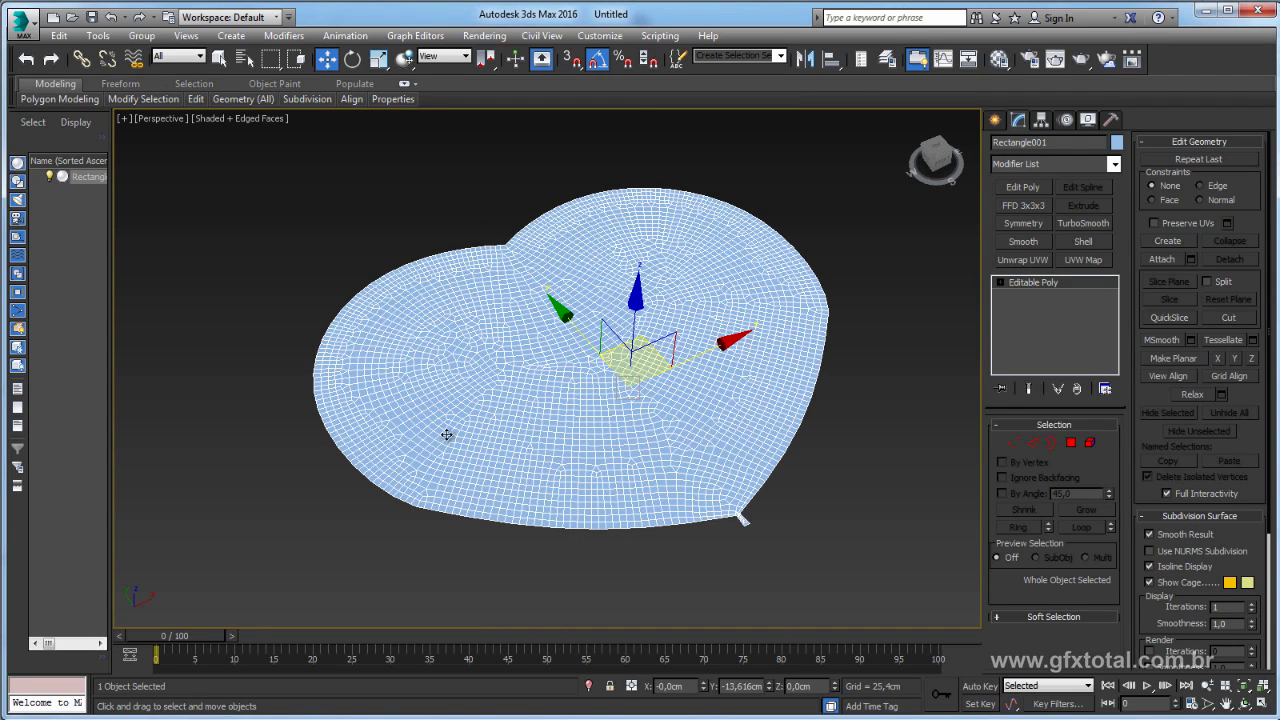
click(1114, 163)
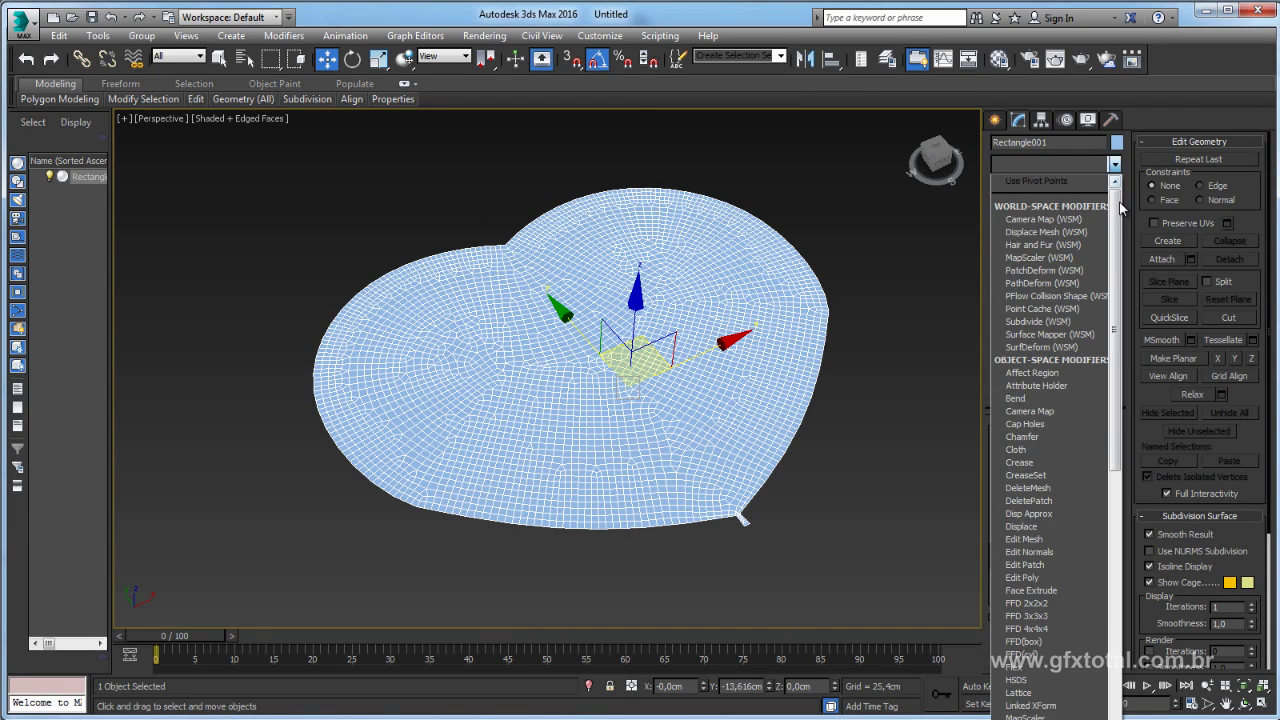
drag(1115, 200, 1122, 590)
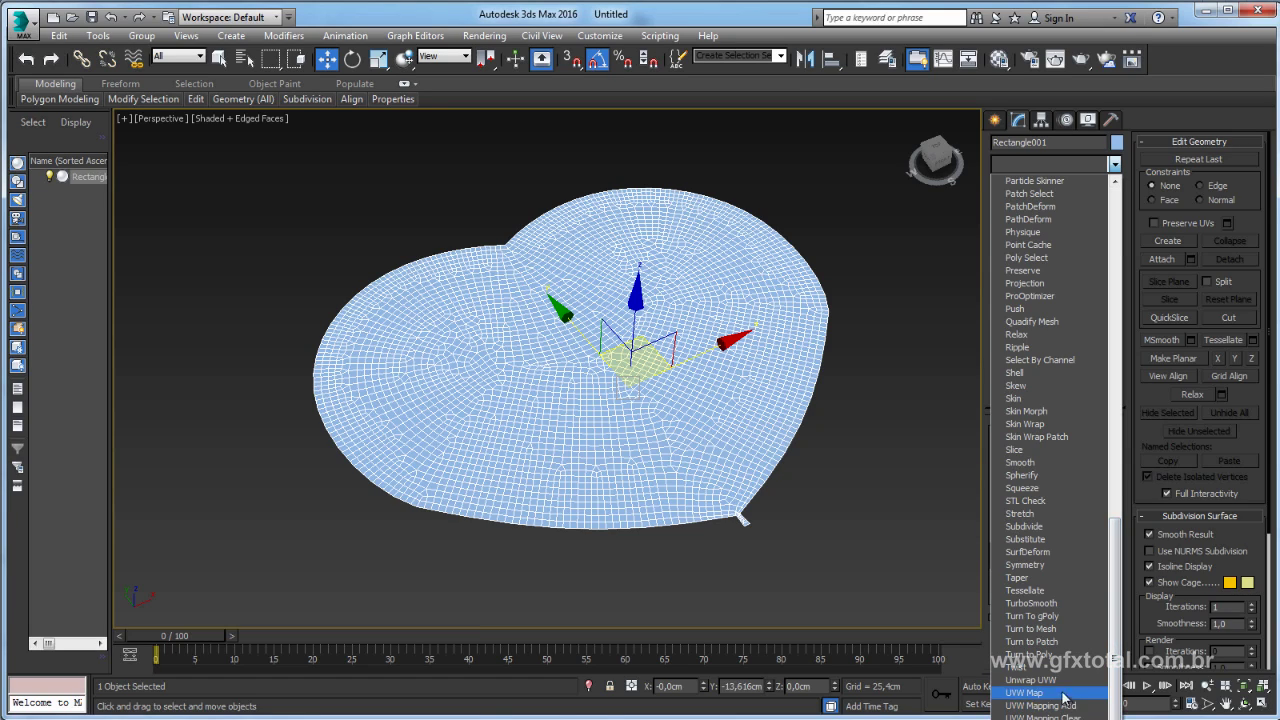
click(1025, 590)
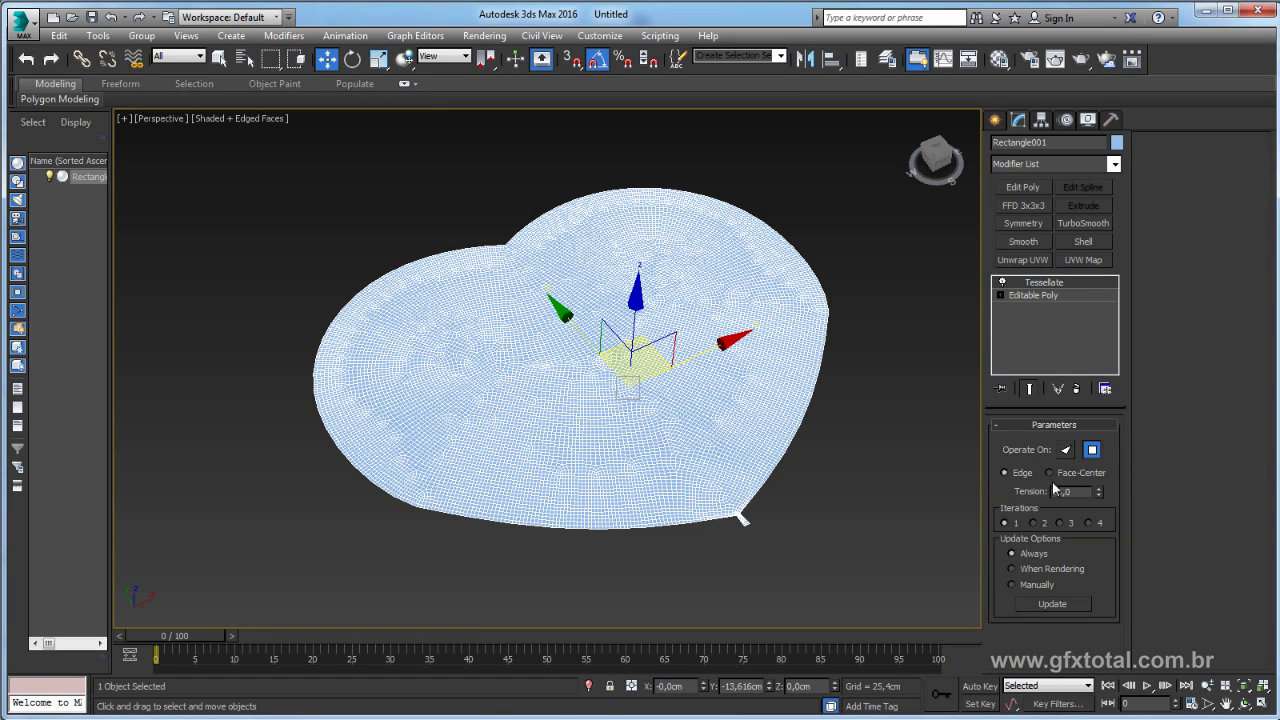
scroll(690, 475, up, 2)
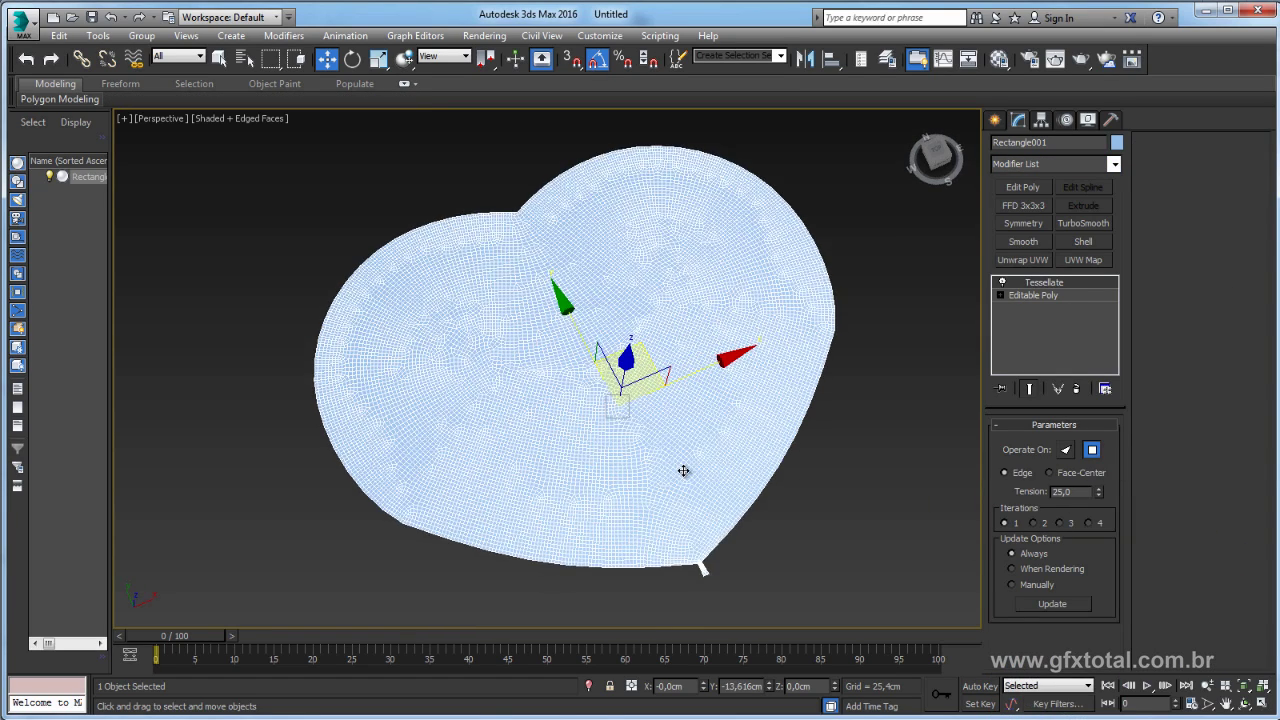
scroll(699, 507, up, 3)
mouse_move(699, 507)
alt+middle_down()
mouse_move(723, 463)
mouse_move(666, 523)
alt+middle_up()
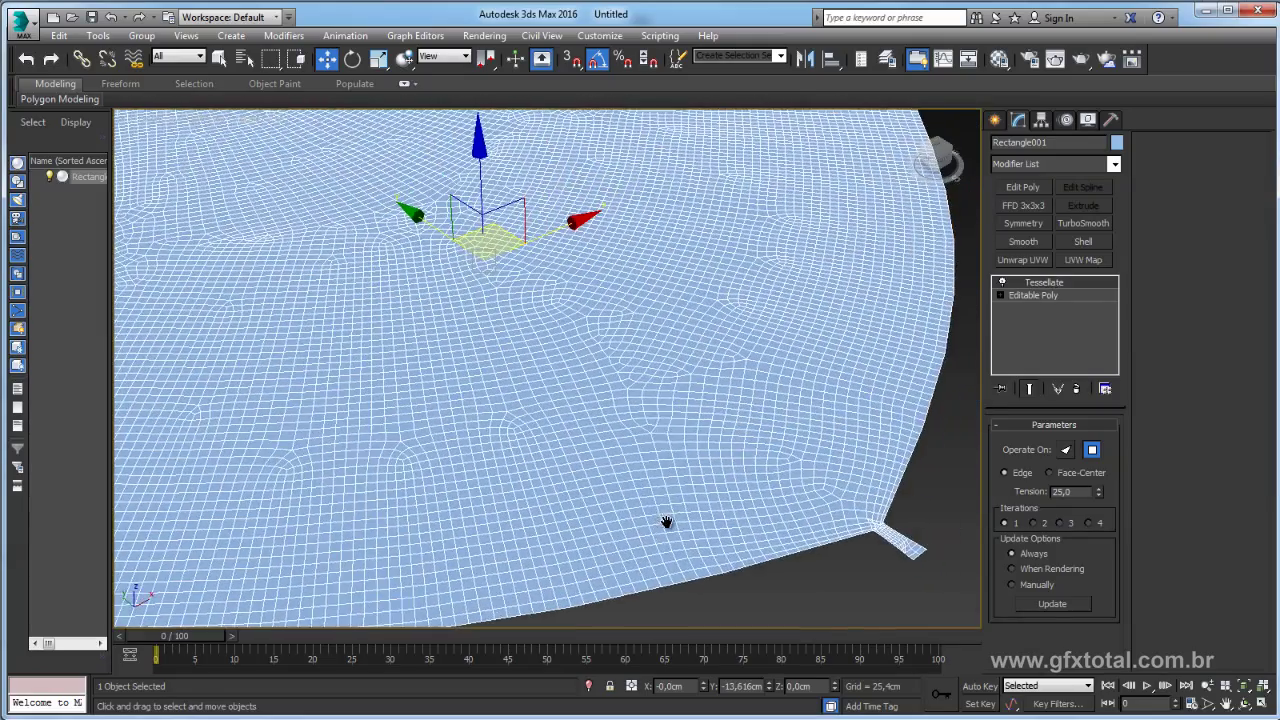
scroll(700, 397, down, 2)
scroll(366, 354, down, 2)
scroll(807, 283, down, 2)
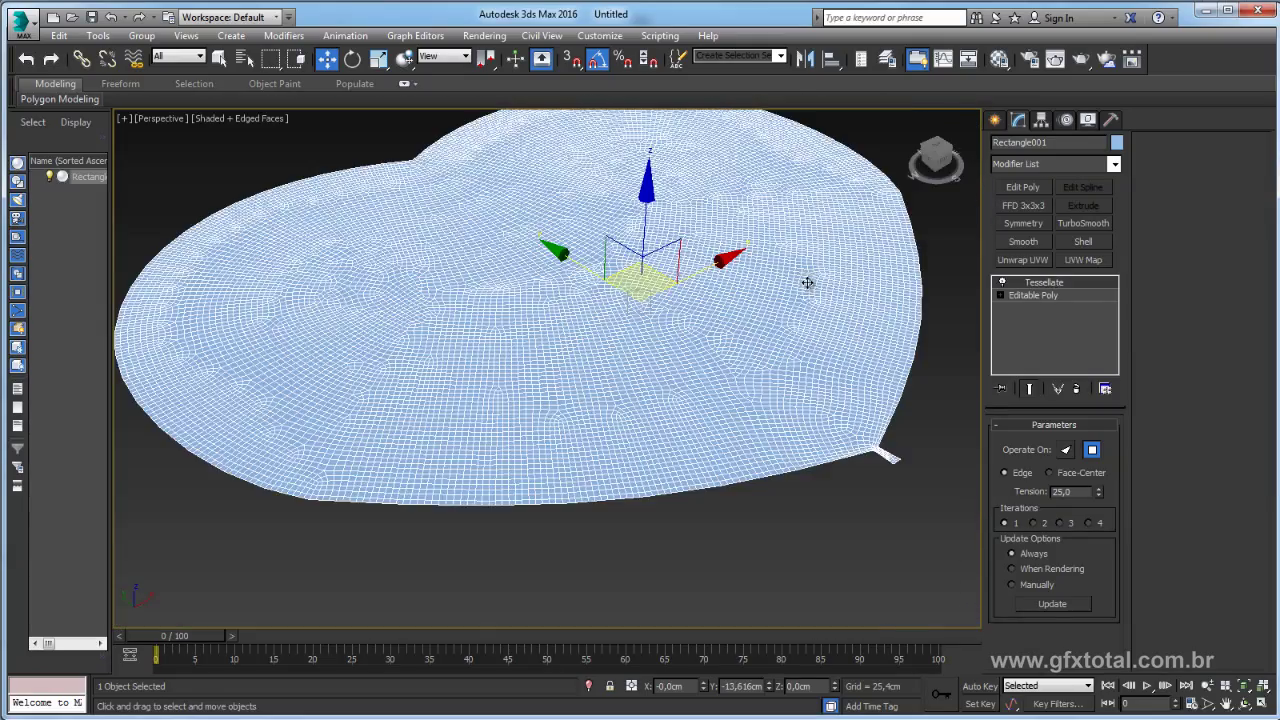
- Delete the Tessellate modifier and select the heart mesh's open outer border
click(1076, 388)
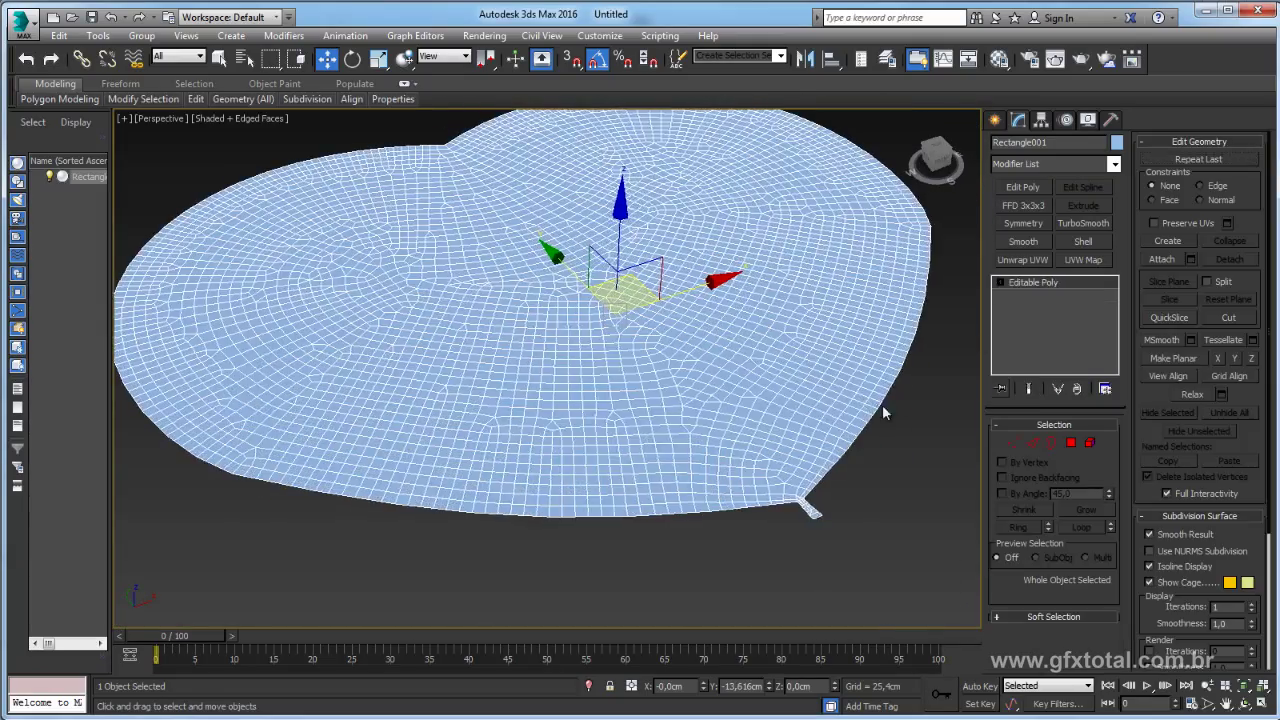
mouse_move(882, 404)
alt+middle_down()
mouse_move(957, 315)
mouse_move(766, 363)
mouse_move(790, 375)
mouse_move(814, 340)
mouse_move(711, 296)
mouse_move(791, 369)
mouse_move(737, 325)
alt+middle_up()
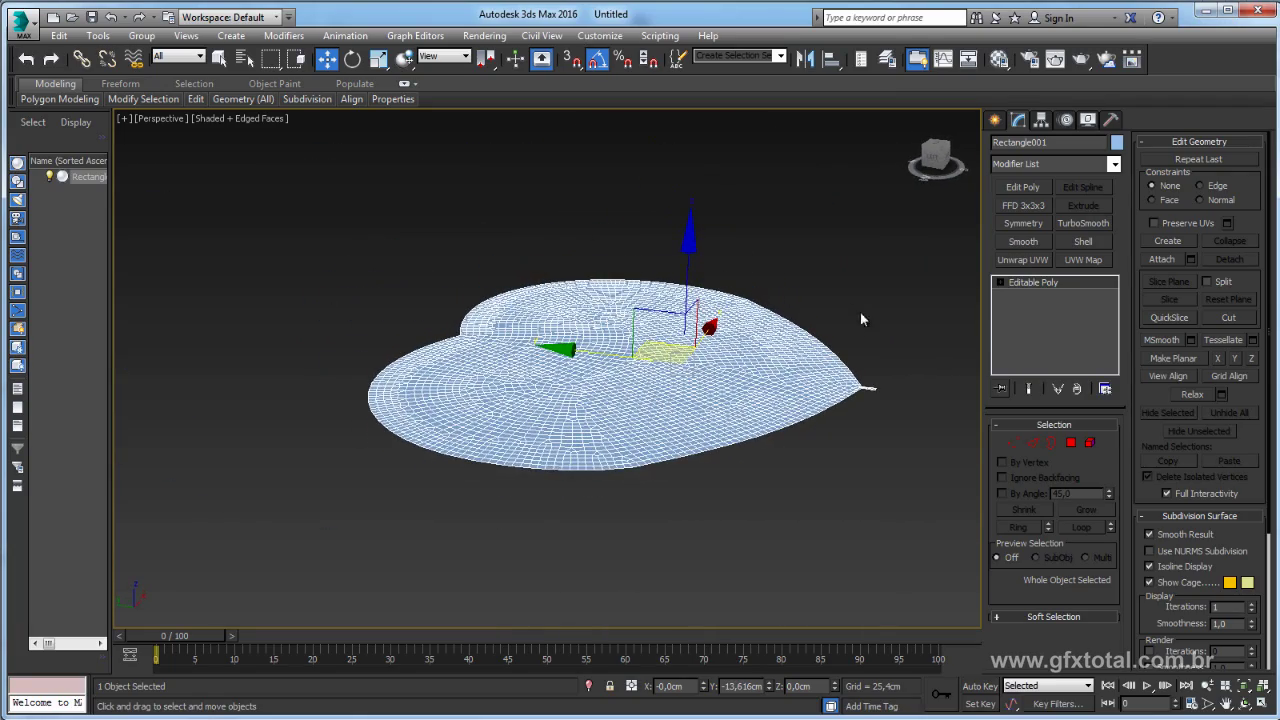
mouse_move(868, 343)
alt+middle_down()
mouse_move(871, 414)
mouse_move(868, 385)
alt+middle_up()
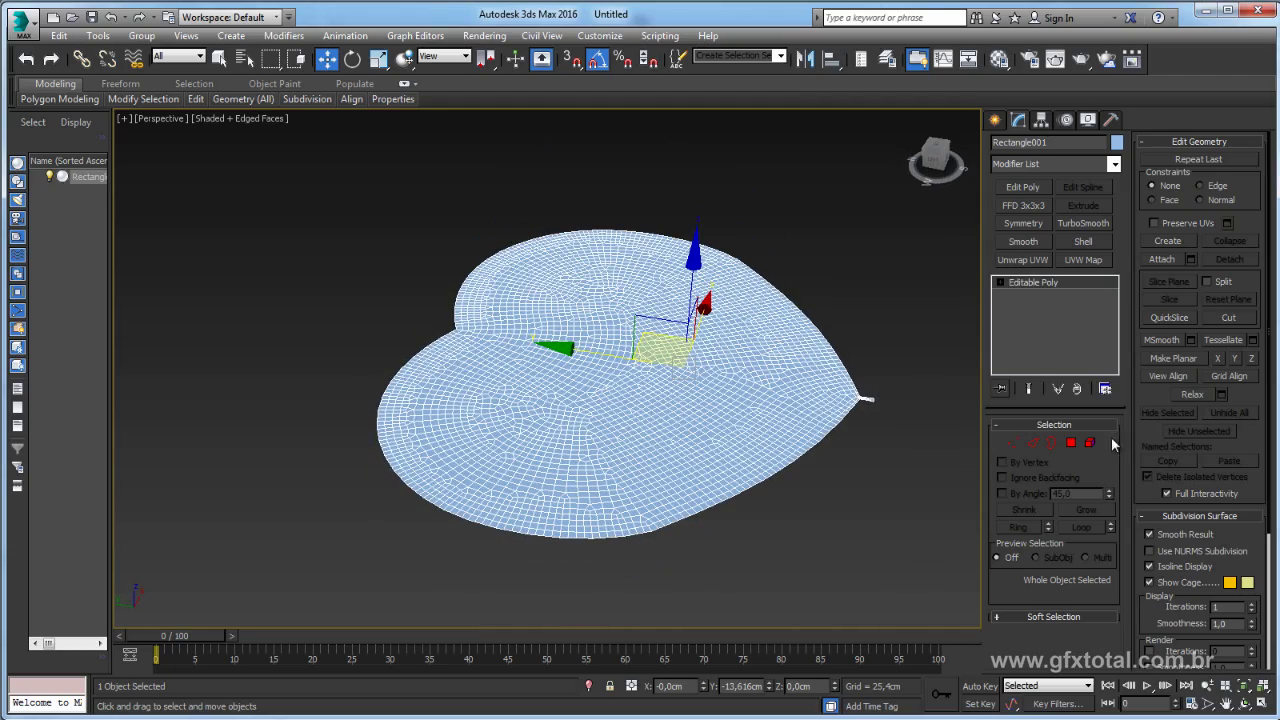
click(1050, 443)
click(868, 402)
mouse_move(878, 406)
alt+middle_down()
mouse_move(862, 478)
mouse_move(814, 493)
mouse_move(857, 423)
mouse_move(786, 492)
mouse_move(899, 456)
alt+middle_up()
scroll(850, 500, up, 3)
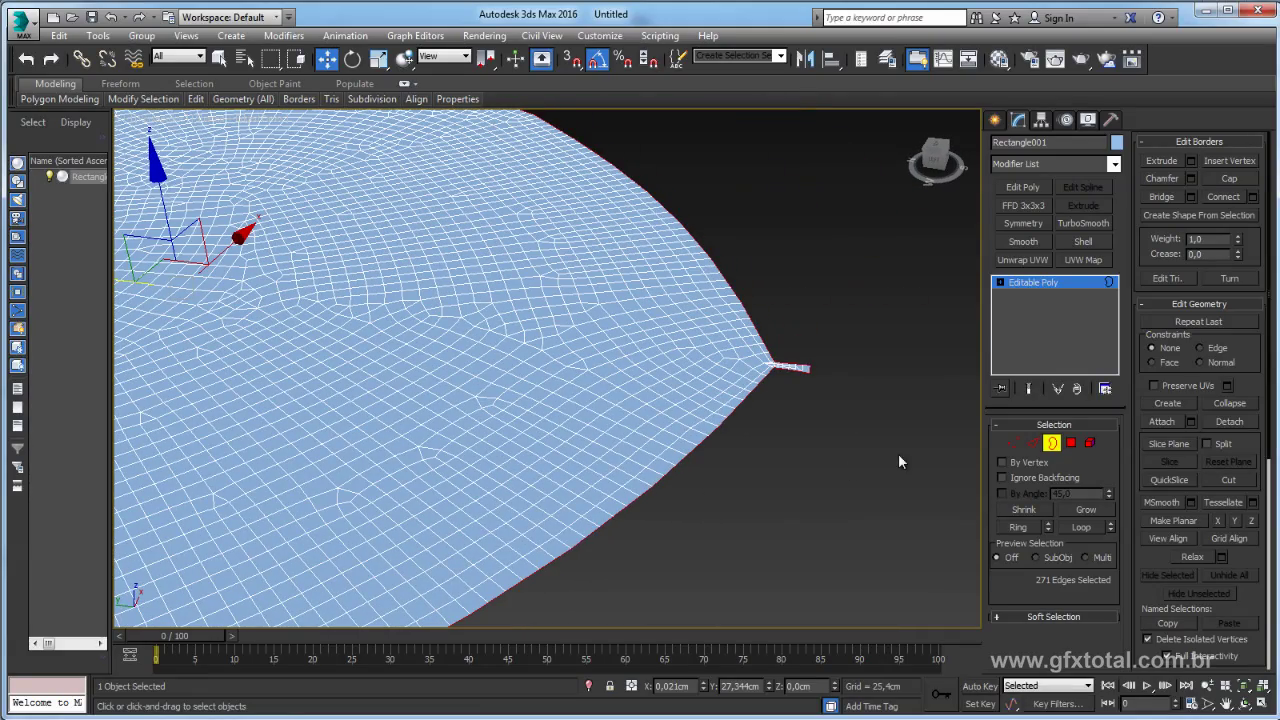
- Convert the border to vertices and marquee-add the notch tab vertices, 281 in total
ctrl+click(1013, 443)
scroll(853, 383, up, 2)
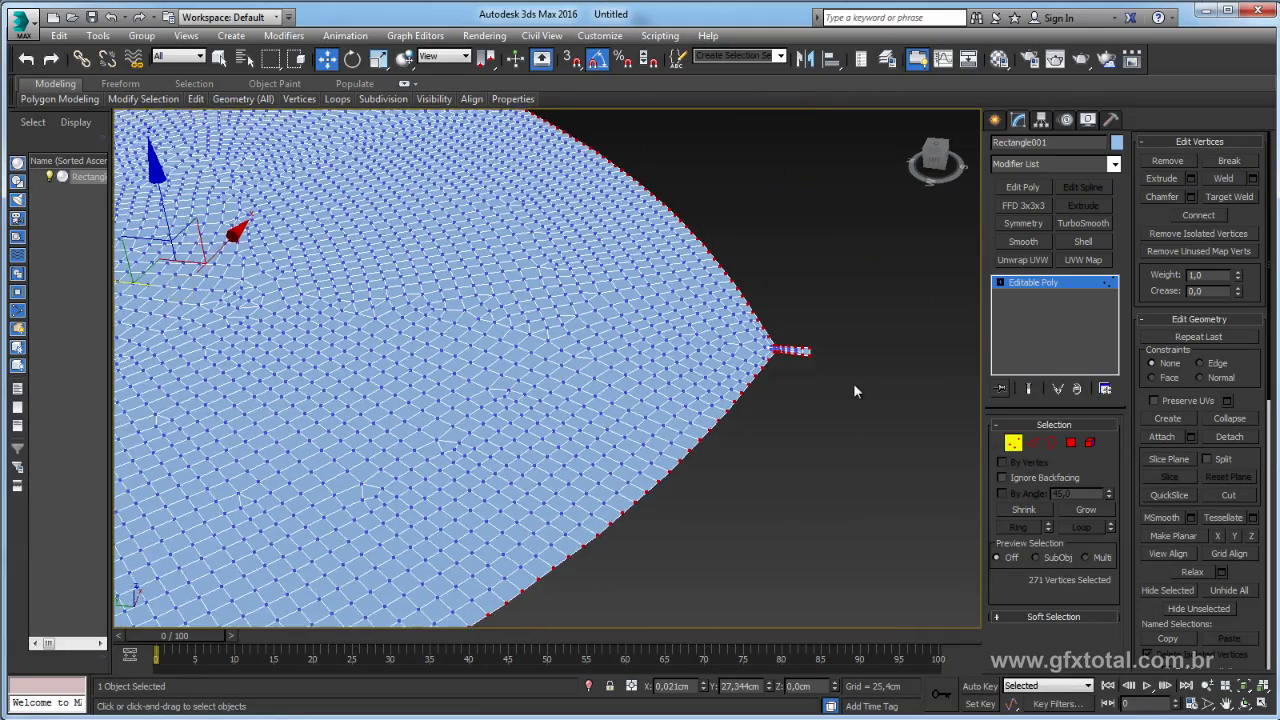
scroll(844, 317, up, 2)
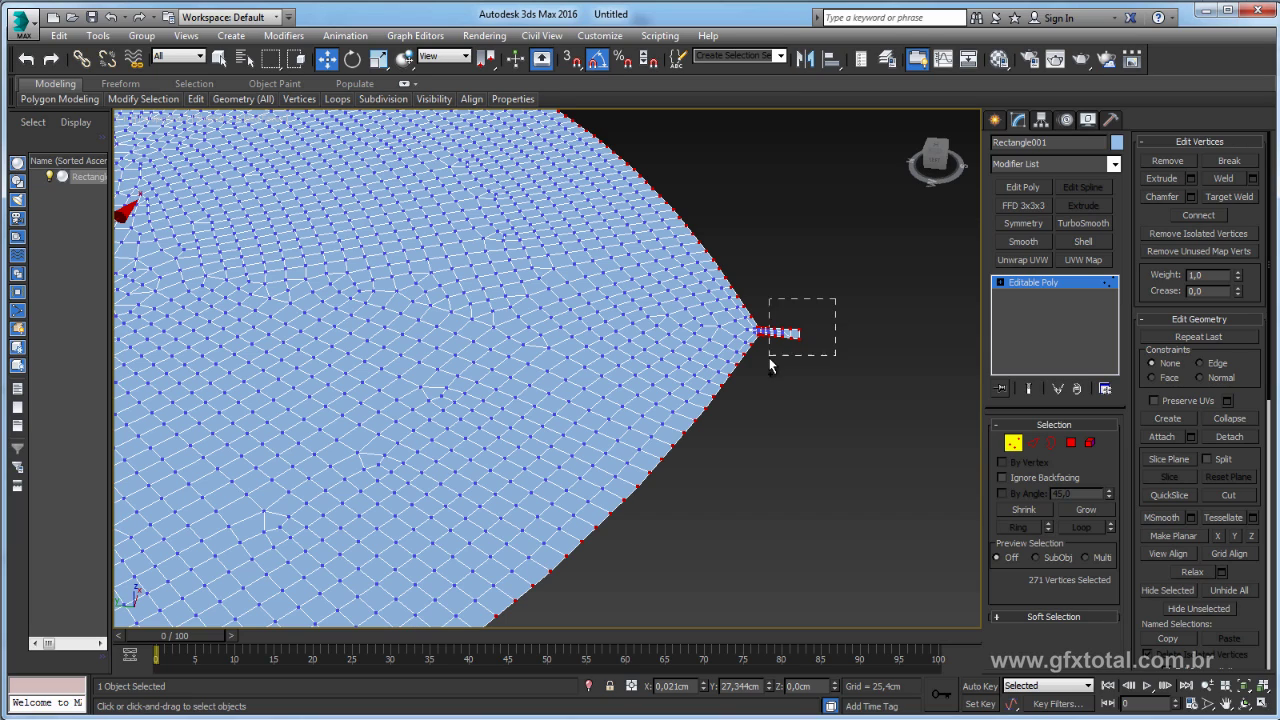
ctrl+drag(769, 357, 761, 359)
scroll(795, 381, up, 2)
scroll(786, 360, up, 3)
scroll(850, 330, down, 2)
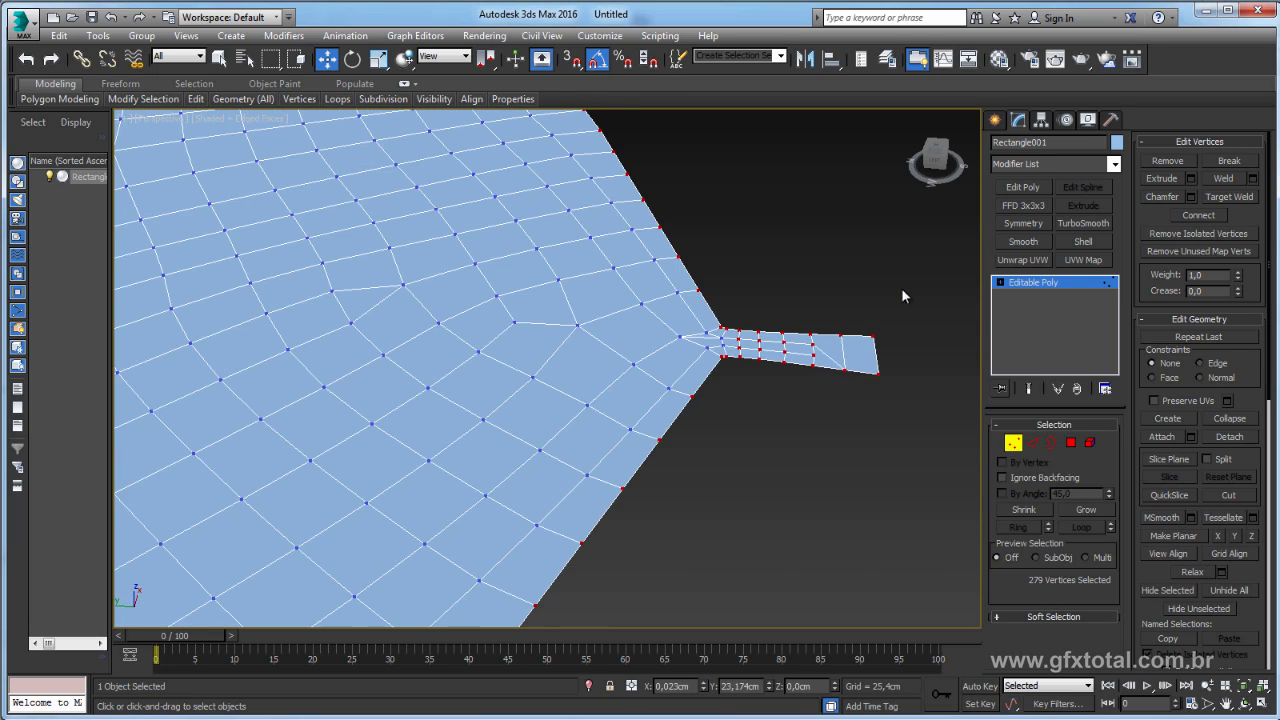
ctrl+drag(729, 387, 725, 388)
scroll(724, 388, down, 1)
scroll(726, 390, down, 4)
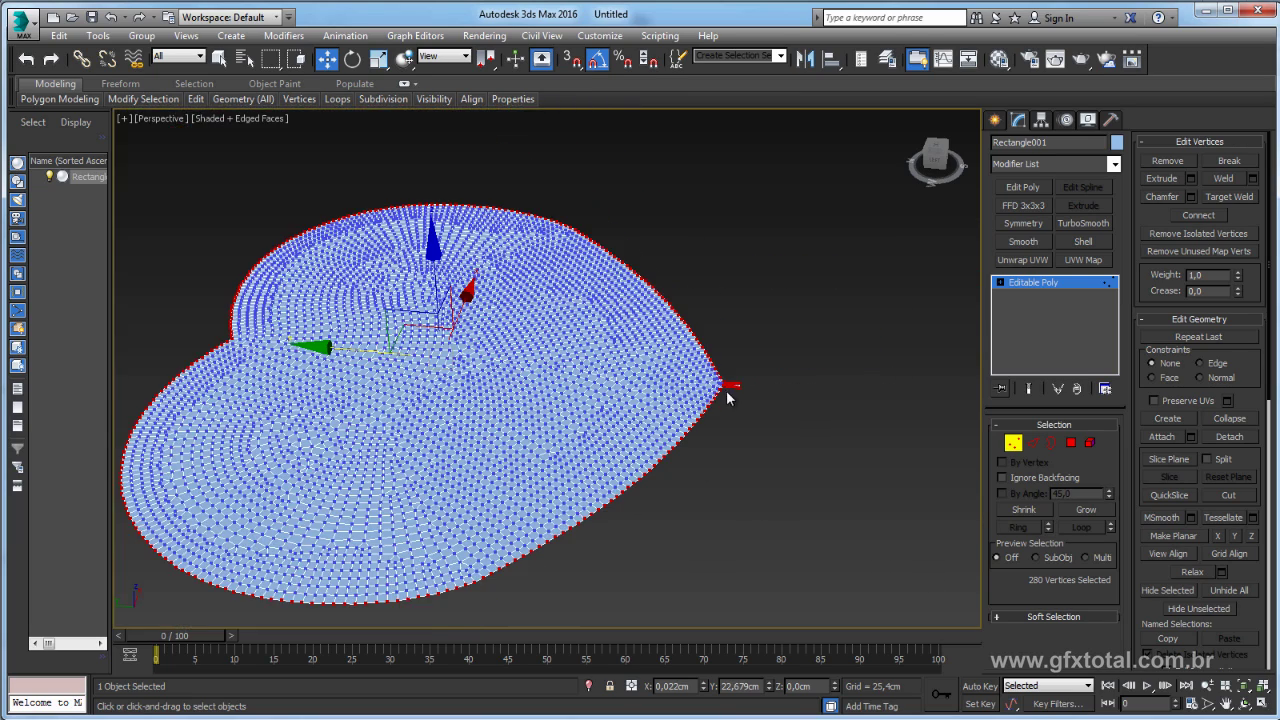
scroll(733, 394, up, 4)
scroll(733, 394, down, 1)
ctrl+drag(809, 334, 712, 410)
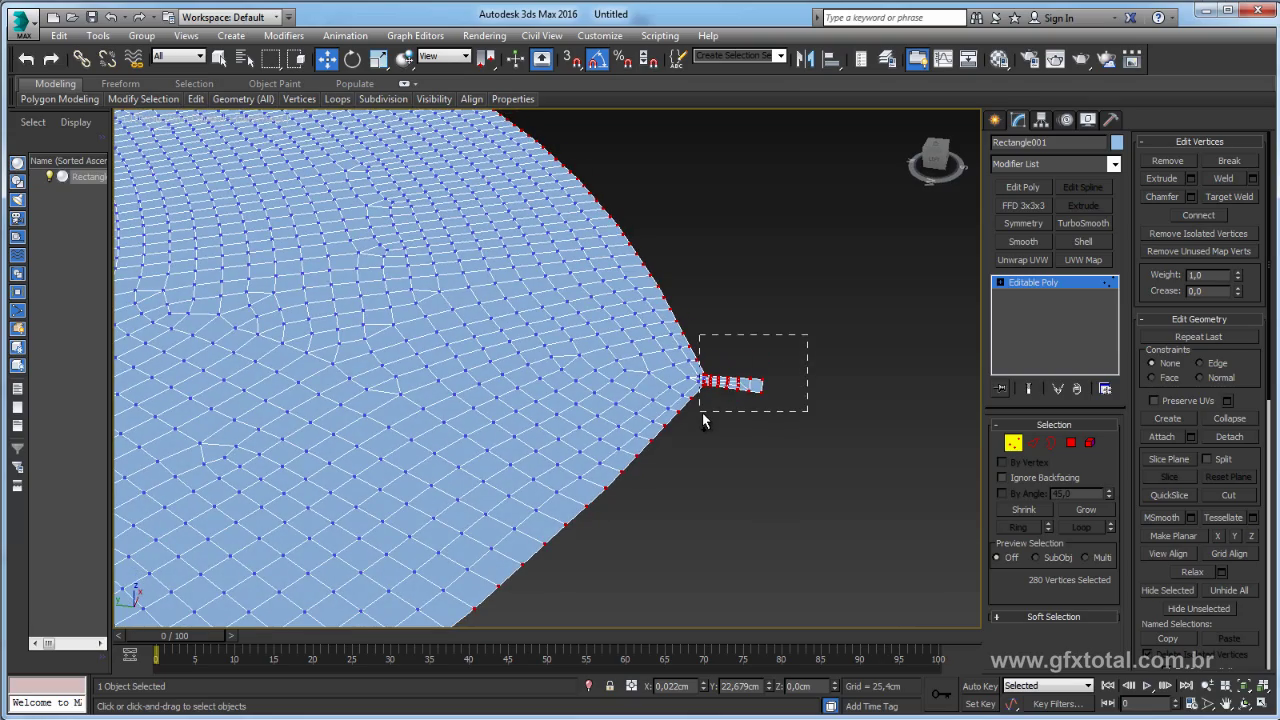
mouse_move(708, 405)
middle_down()
mouse_move(781, 403)
mouse_move(824, 383)
middle_up()
scroll(782, 403, down, 5)
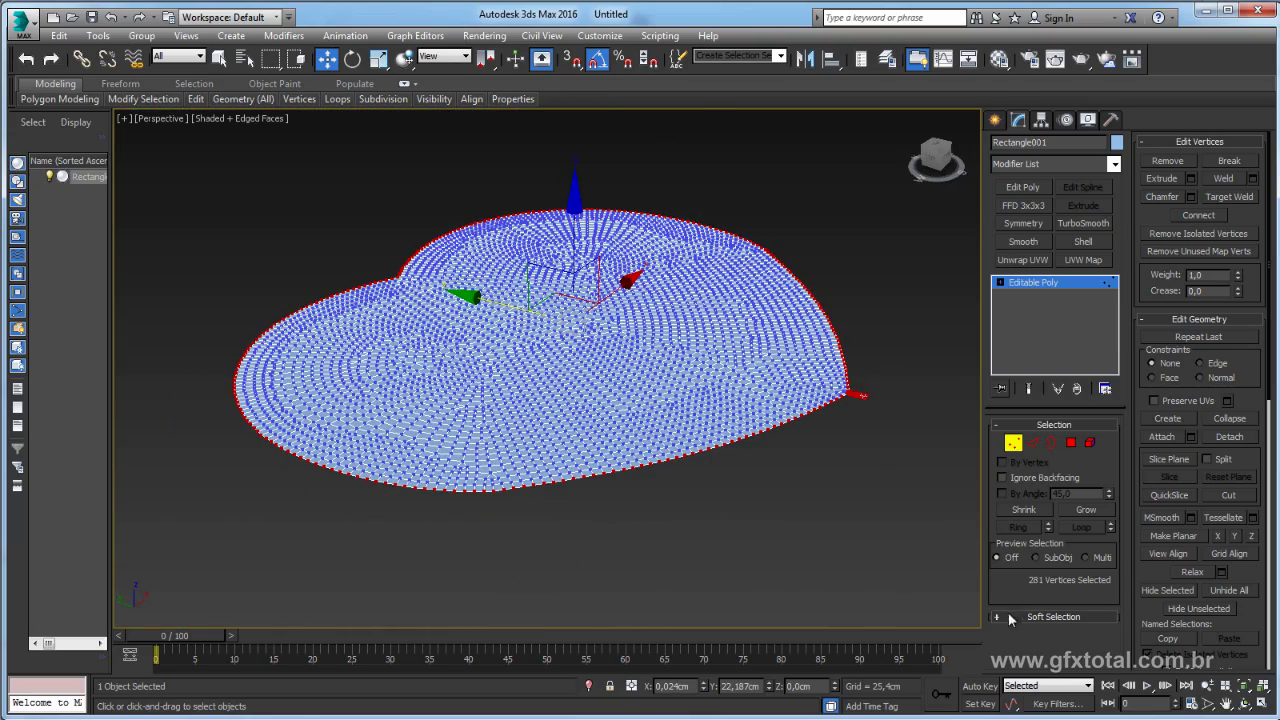
- Turn on Soft Selection and set its Pinch to 0.76
click(1010, 617)
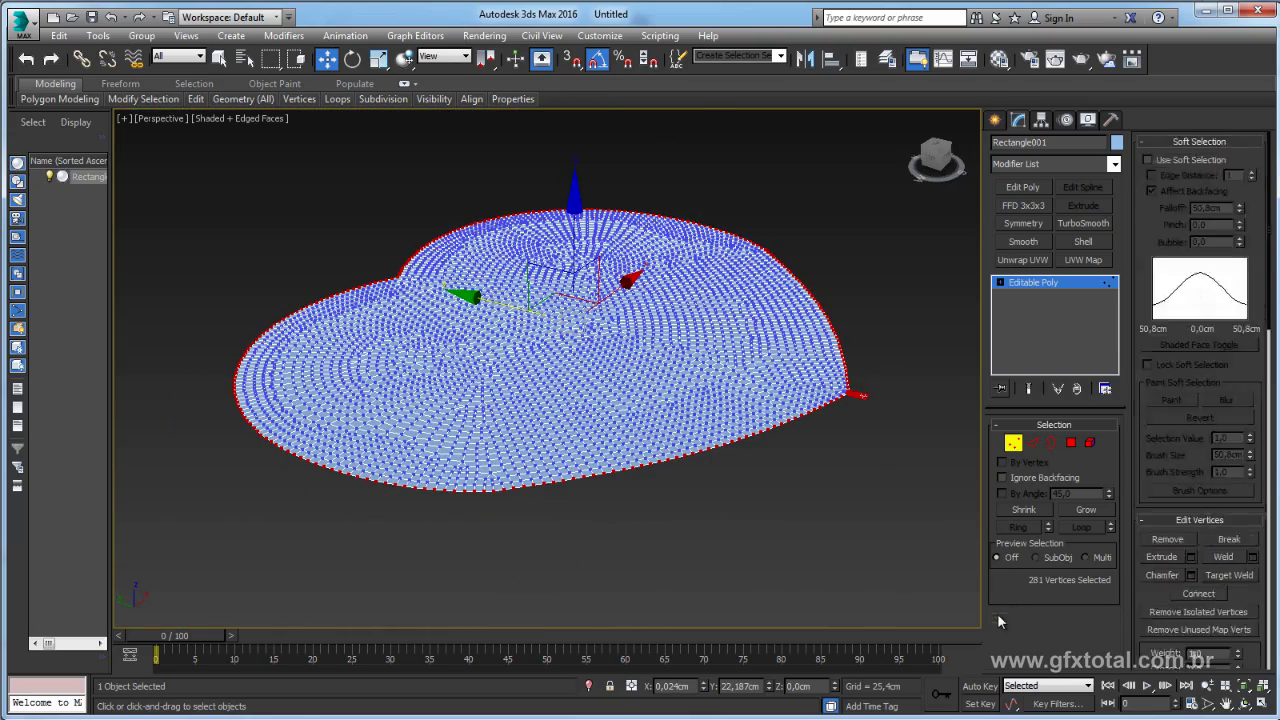
click(1148, 160)
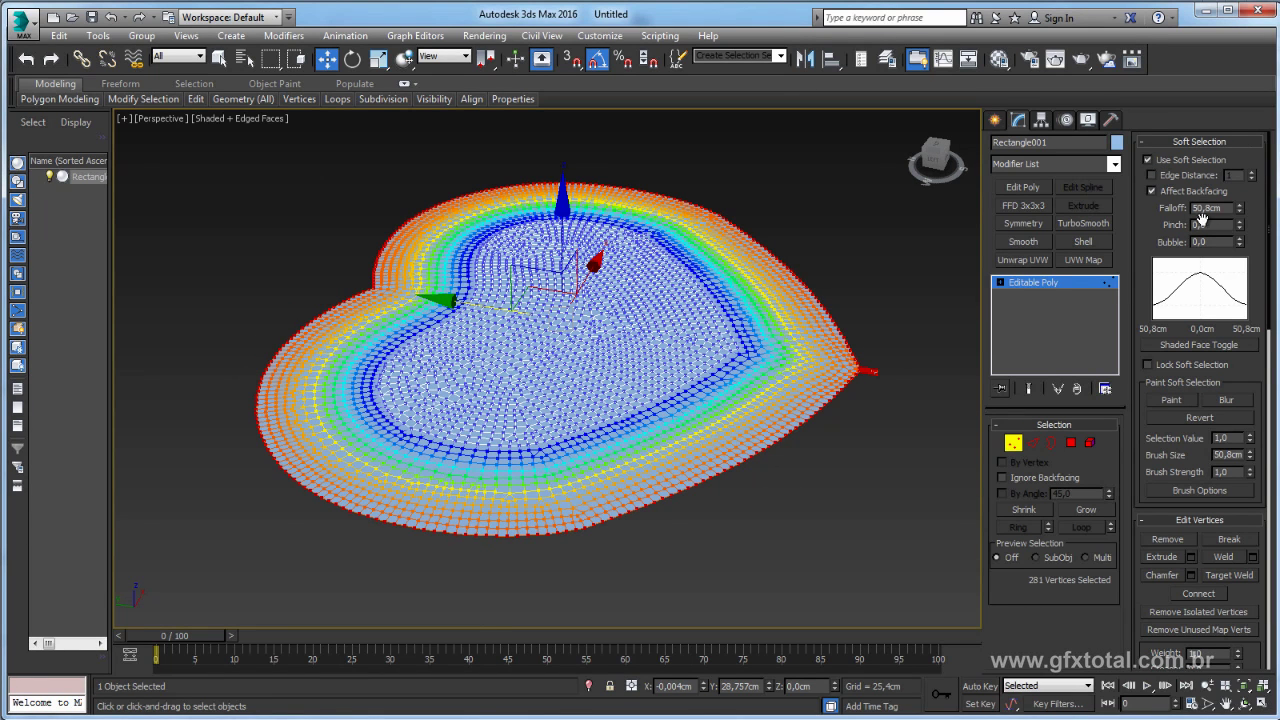
drag(1240, 226, 1234, 168)
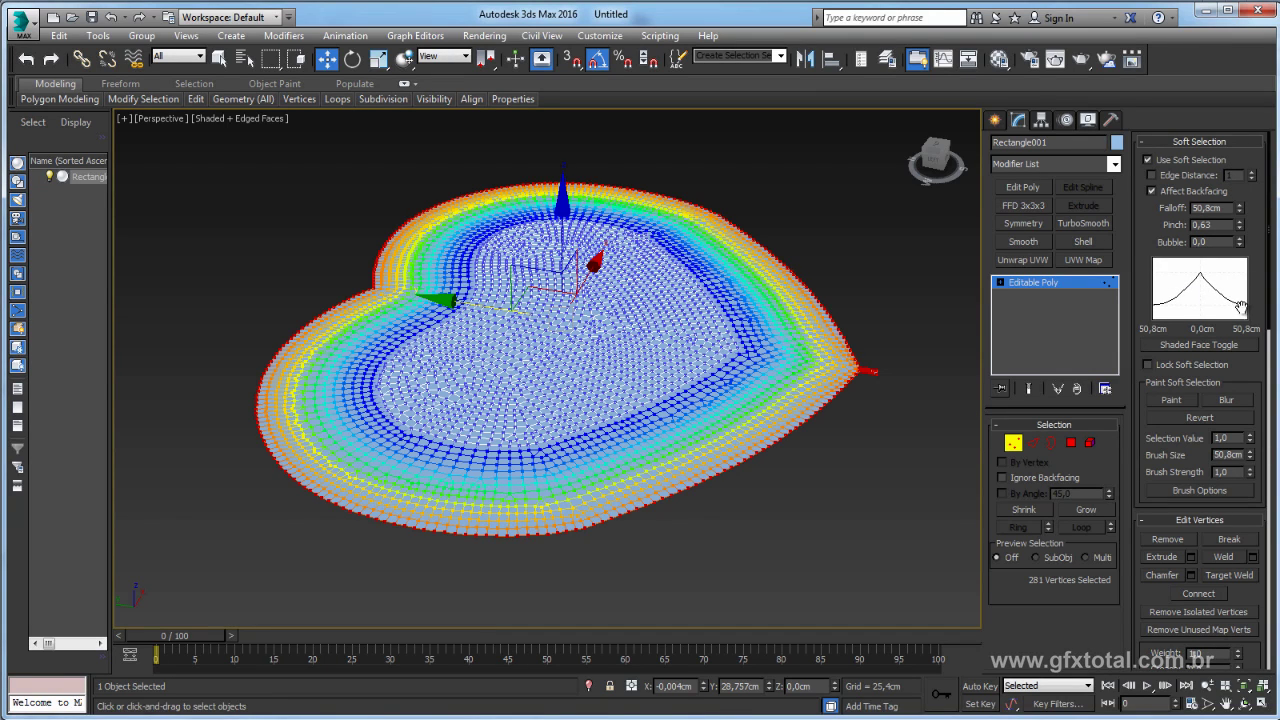
drag(1240, 228, 1242, 216)
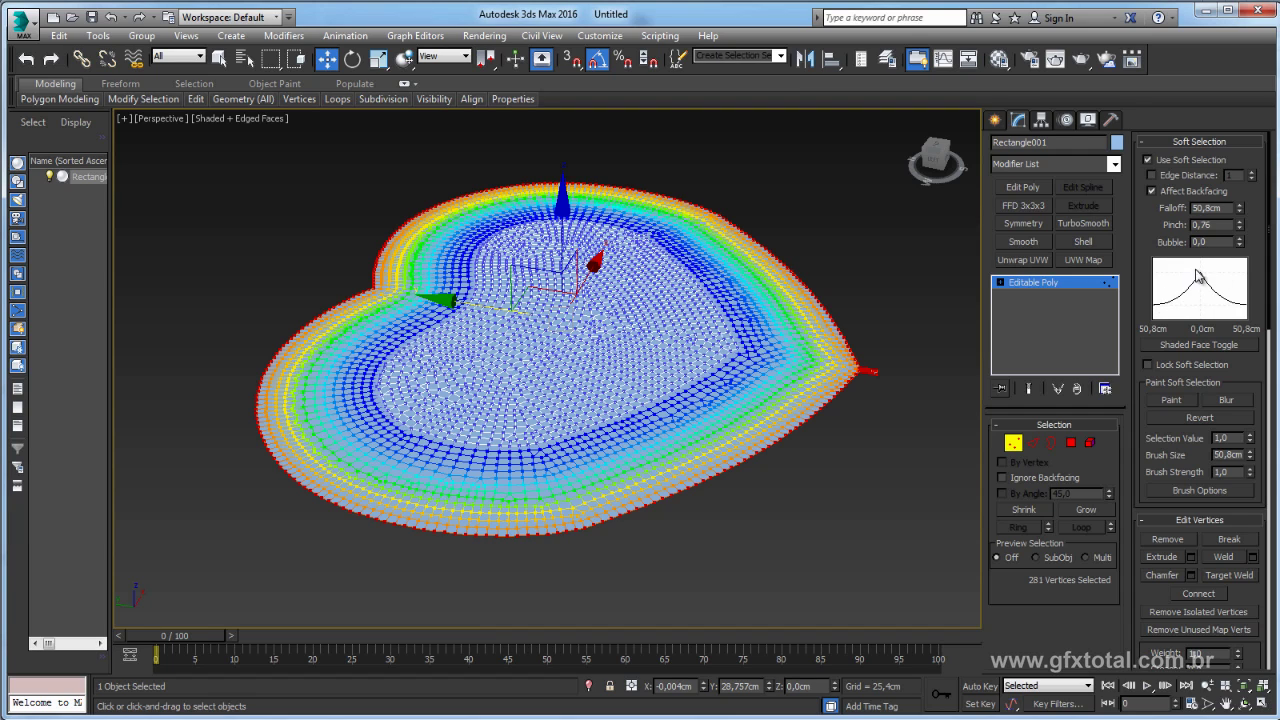
- Move the rim vertices in Z to dome the heart, then disable soft selection
alt+middle_drag(600, 300, 586, 204)
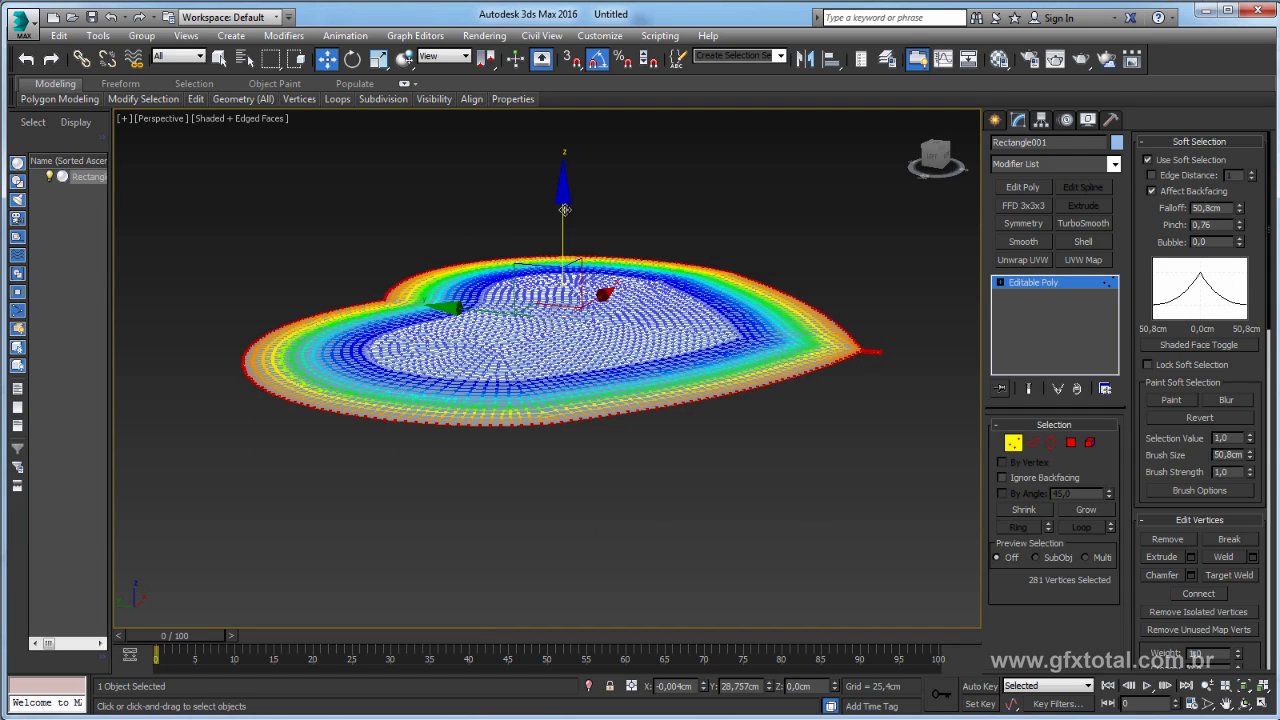
drag(564, 209, 564, 269)
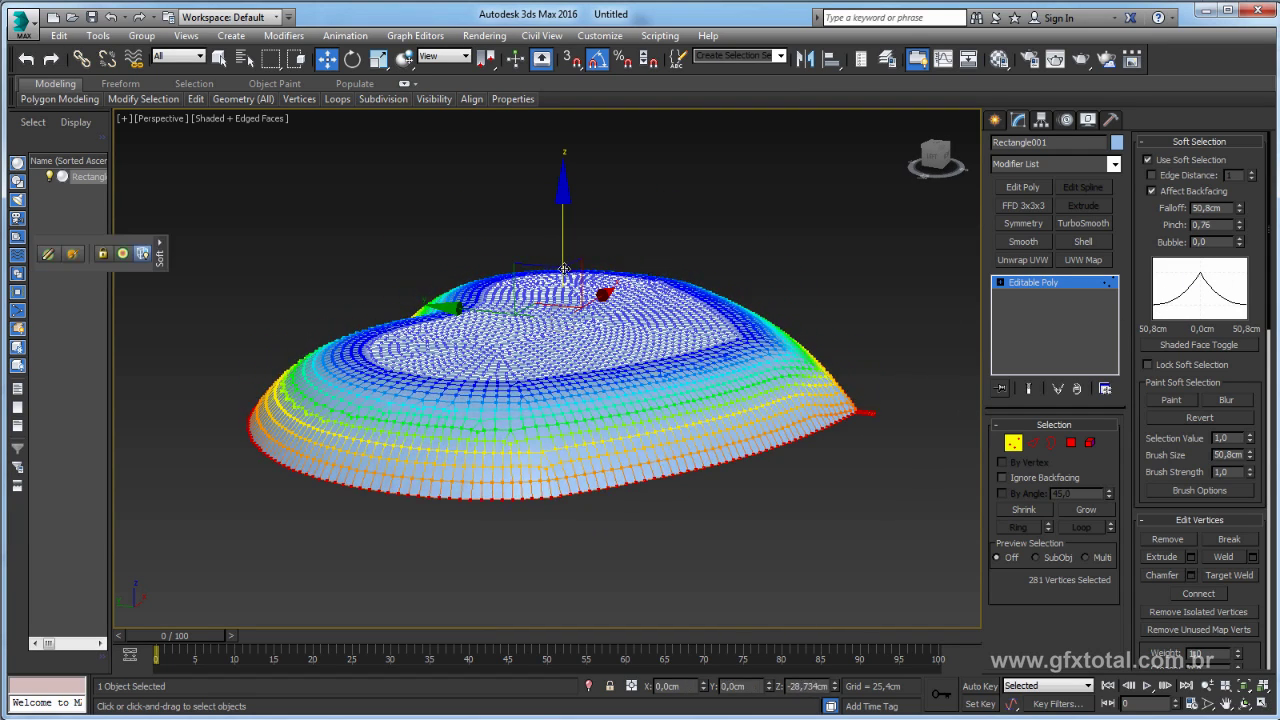
drag(564, 269, 714, 270)
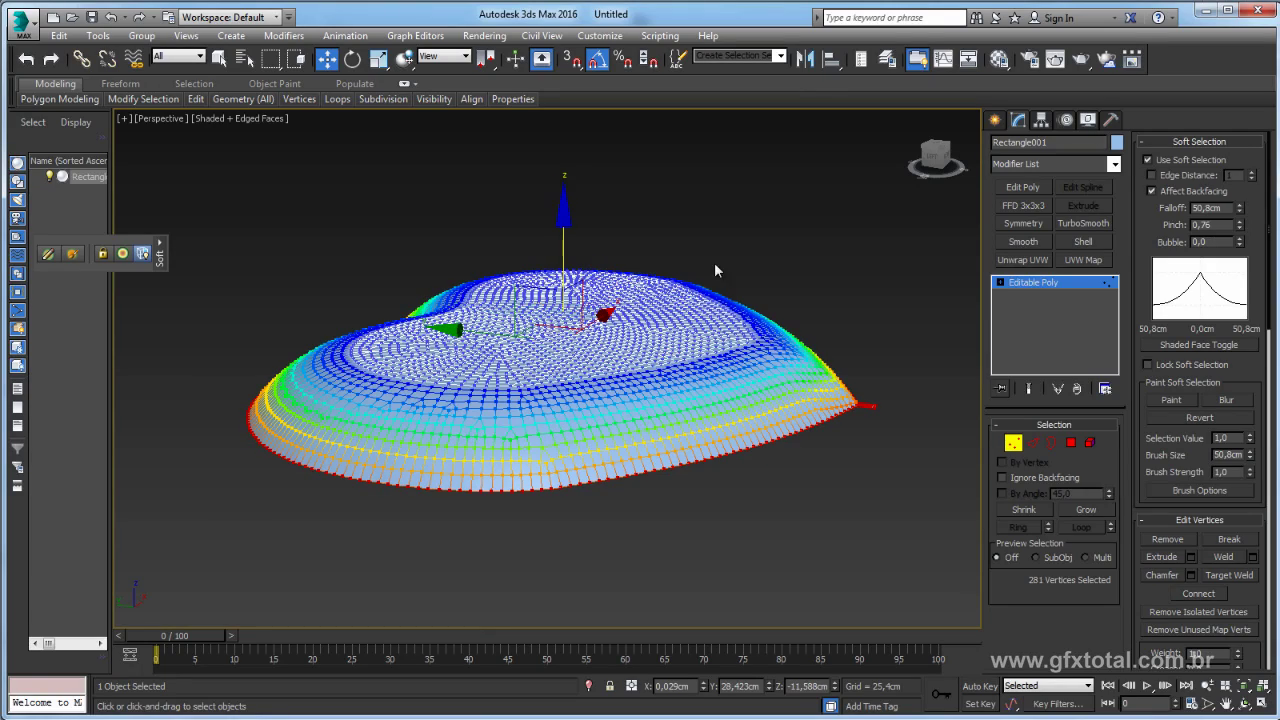
click(1150, 160)
alt+middle_drag(784, 254, 766, 306)
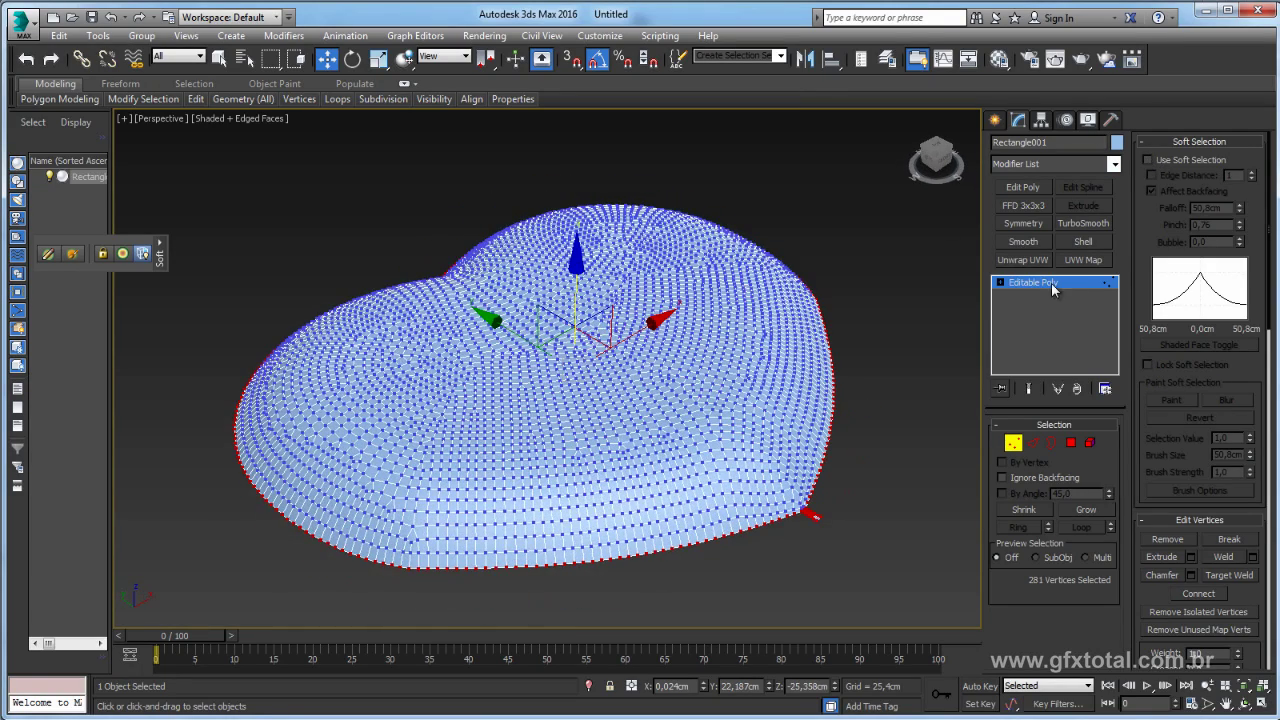
click(1052, 289)
alt+middle_drag(792, 380, 756, 344)
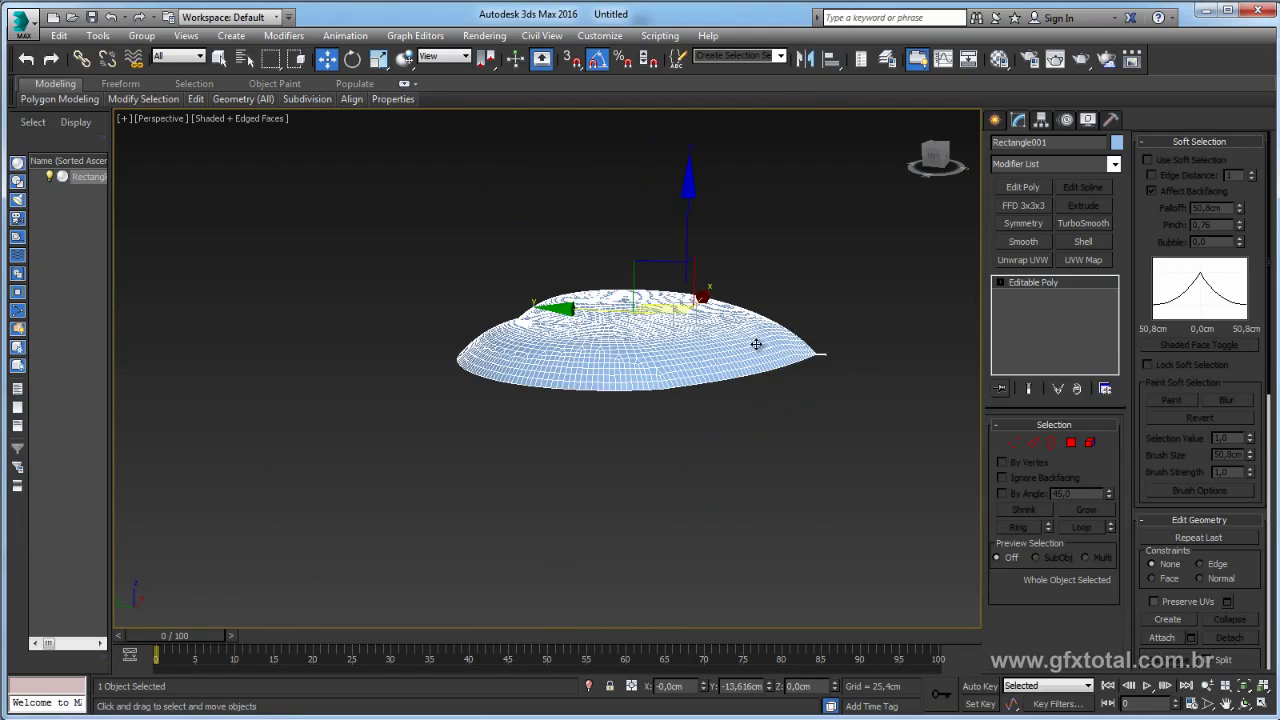
- Copy the dome and mirror the copy across Z with No Clone
scroll(756, 344, up, 3)
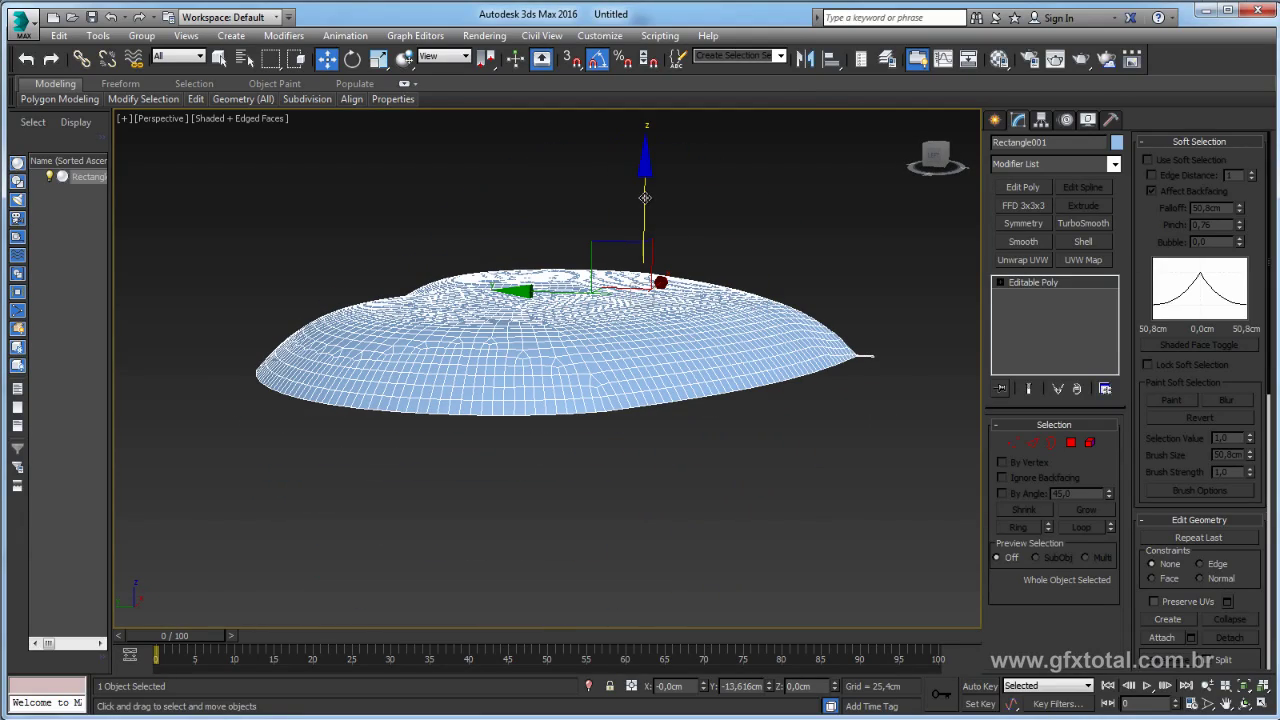
shift+drag(640, 188, 641, 271)
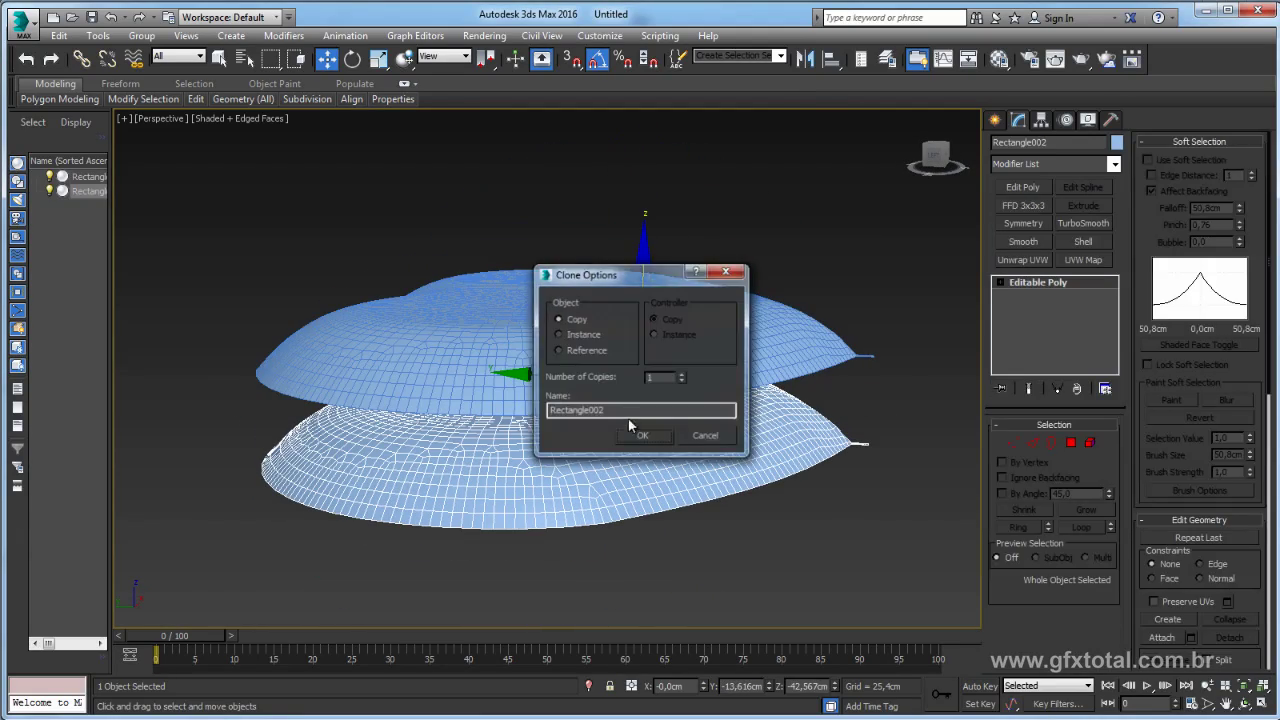
click(643, 437)
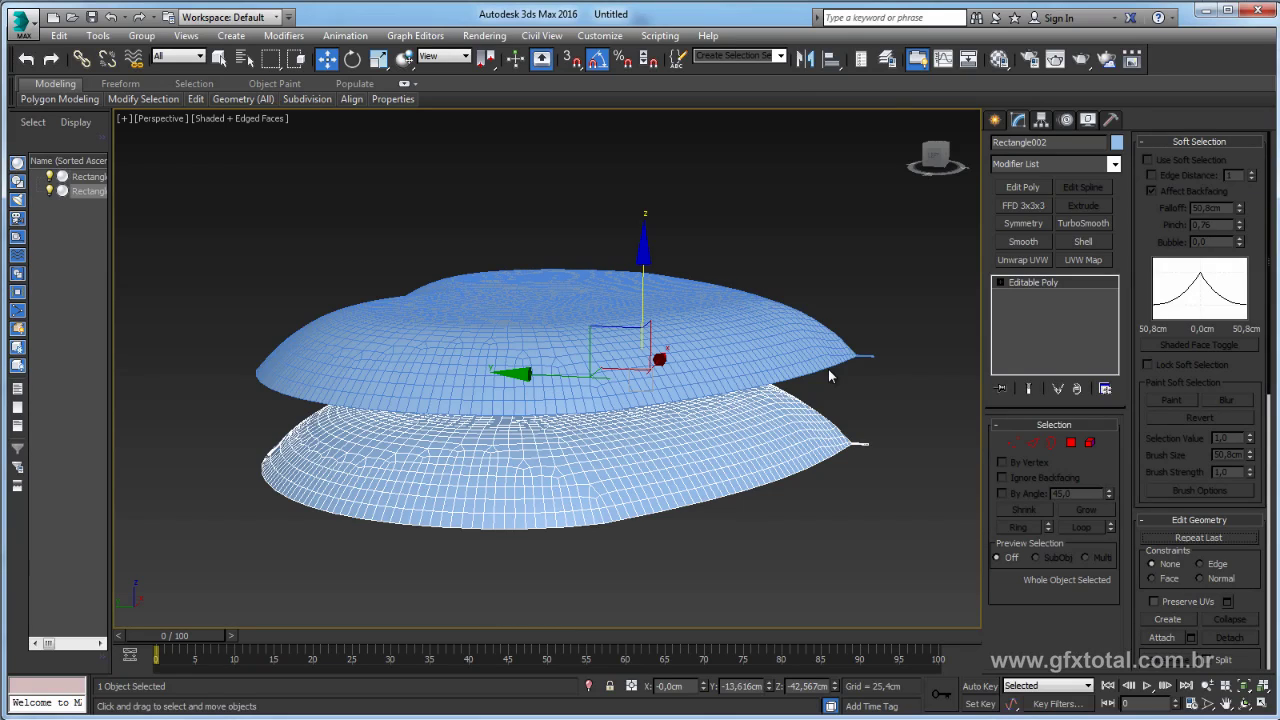
click(806, 60)
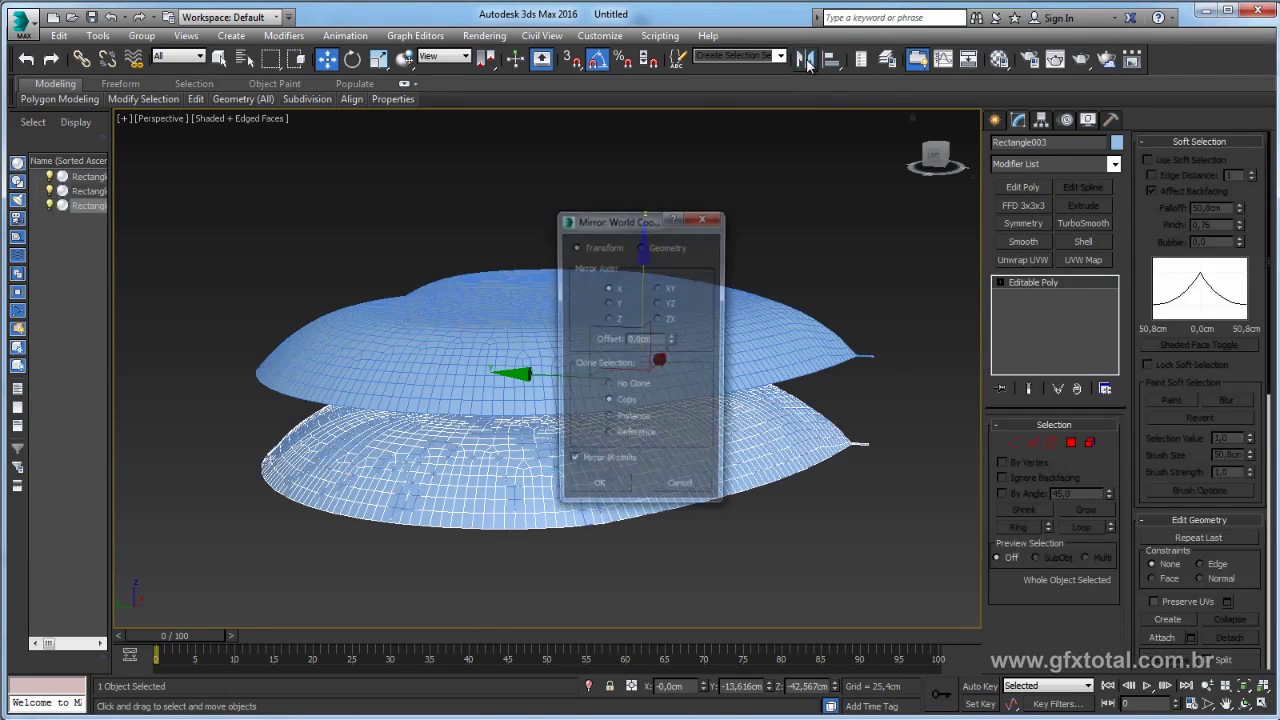
click(607, 386)
drag(610, 219, 827, 166)
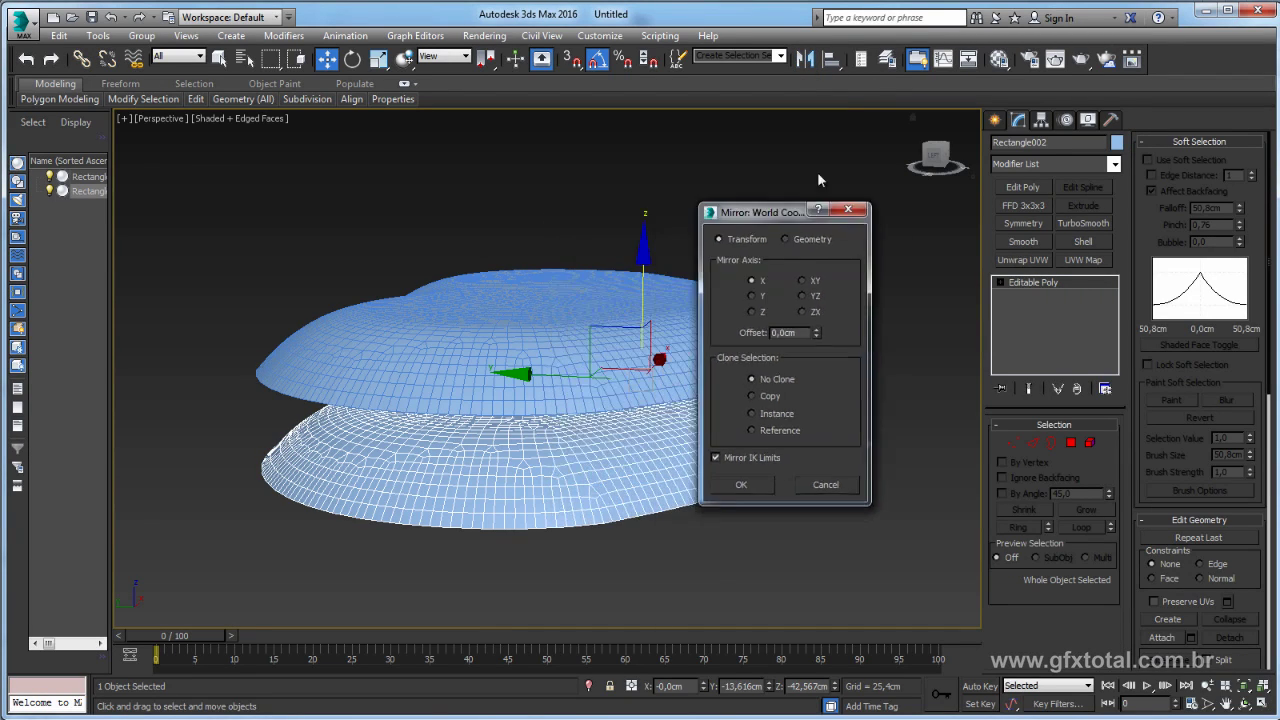
click(825, 266)
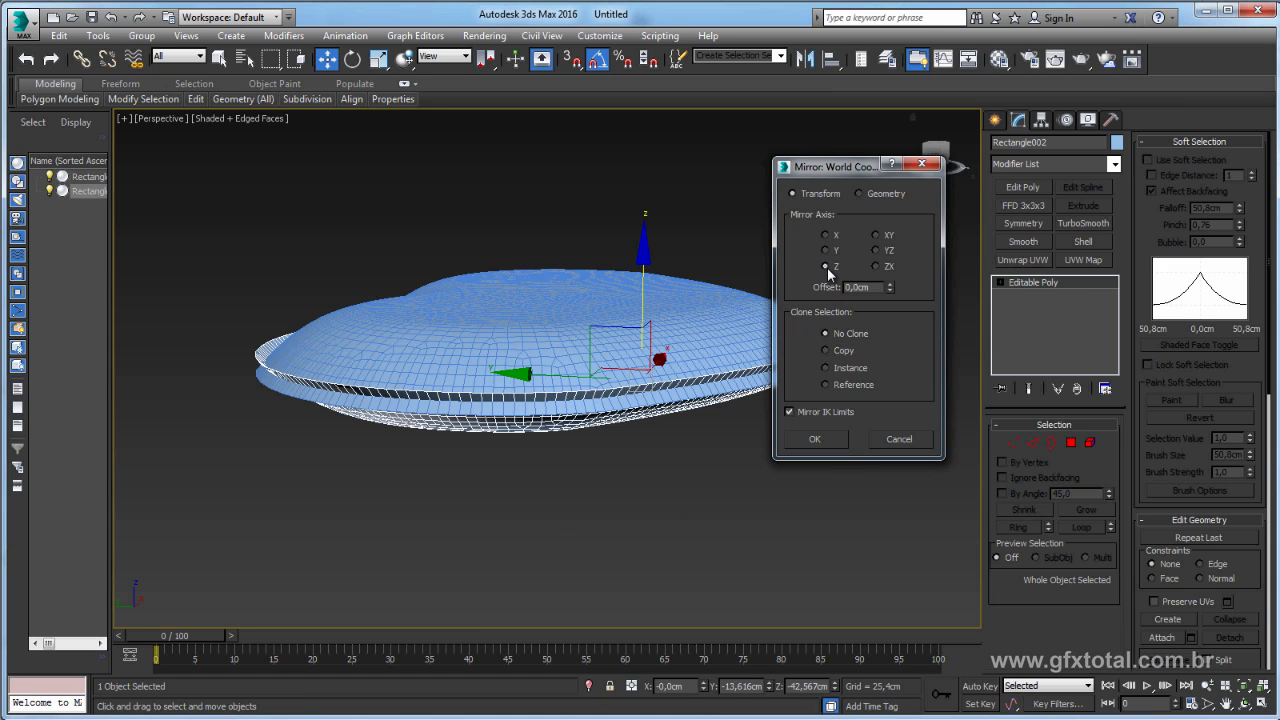
click(814, 439)
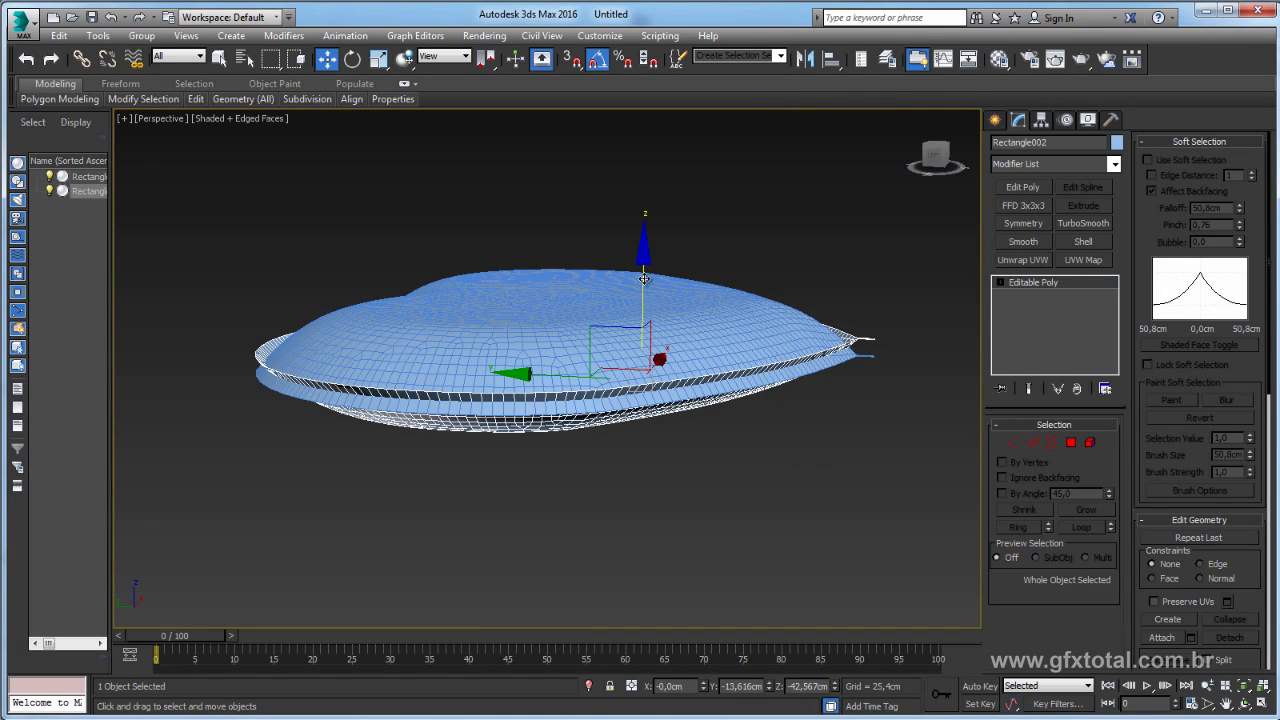
- Move the mirrored half below the original and raise Rectangle001 slightly
mouse_move(645, 282)
mouse_down()
mouse_move(638, 305)
mouse_move(650, 300)
mouse_up()
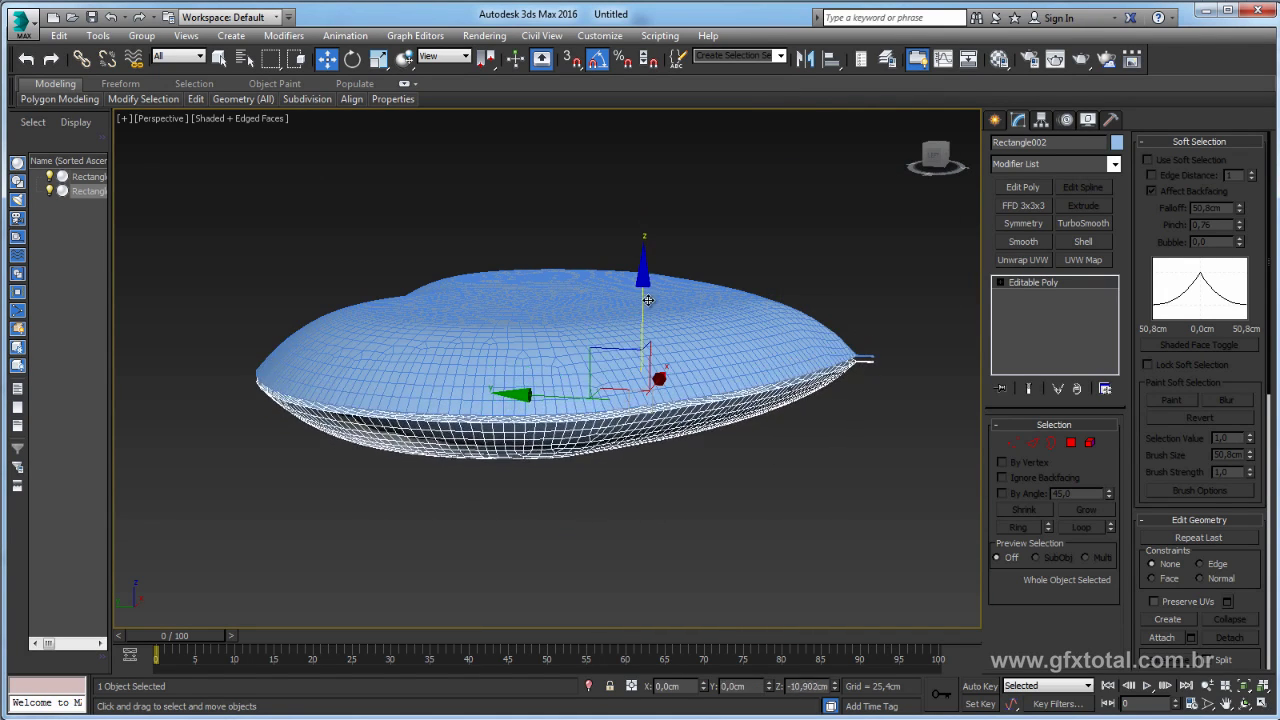
alt+middle_drag(650, 300, 610, 285)
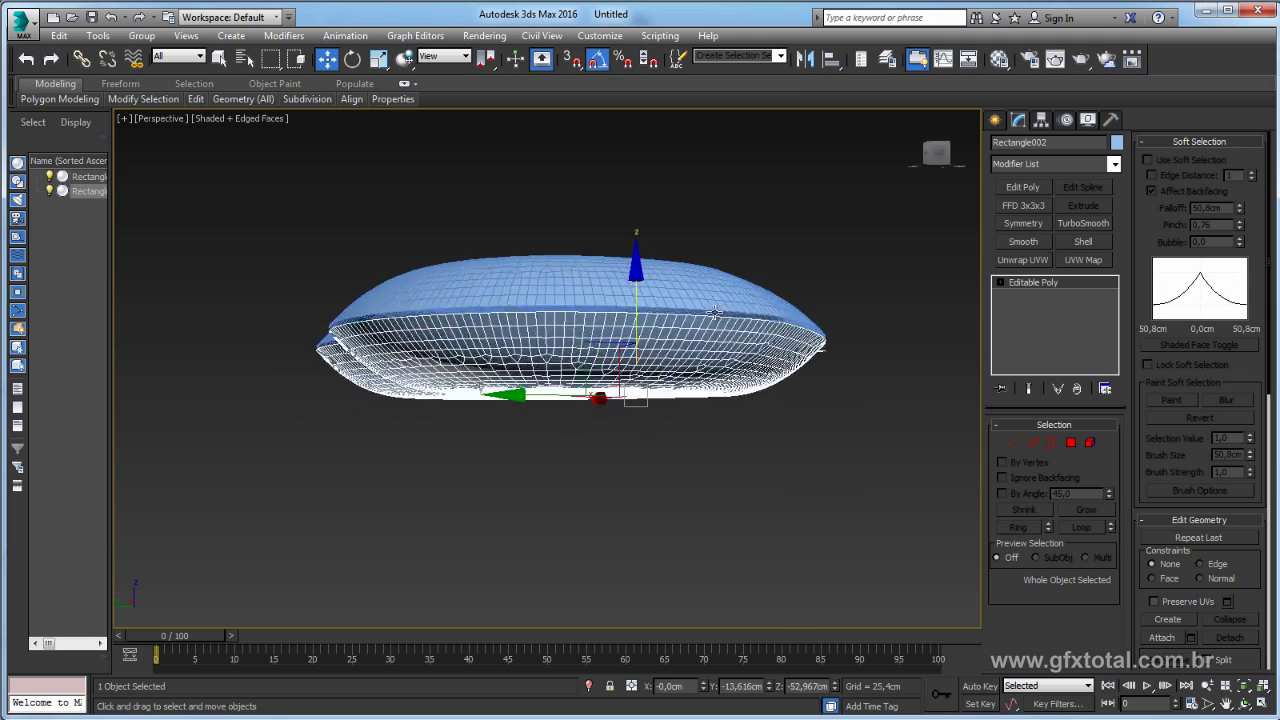
scroll(610, 285, up, 3)
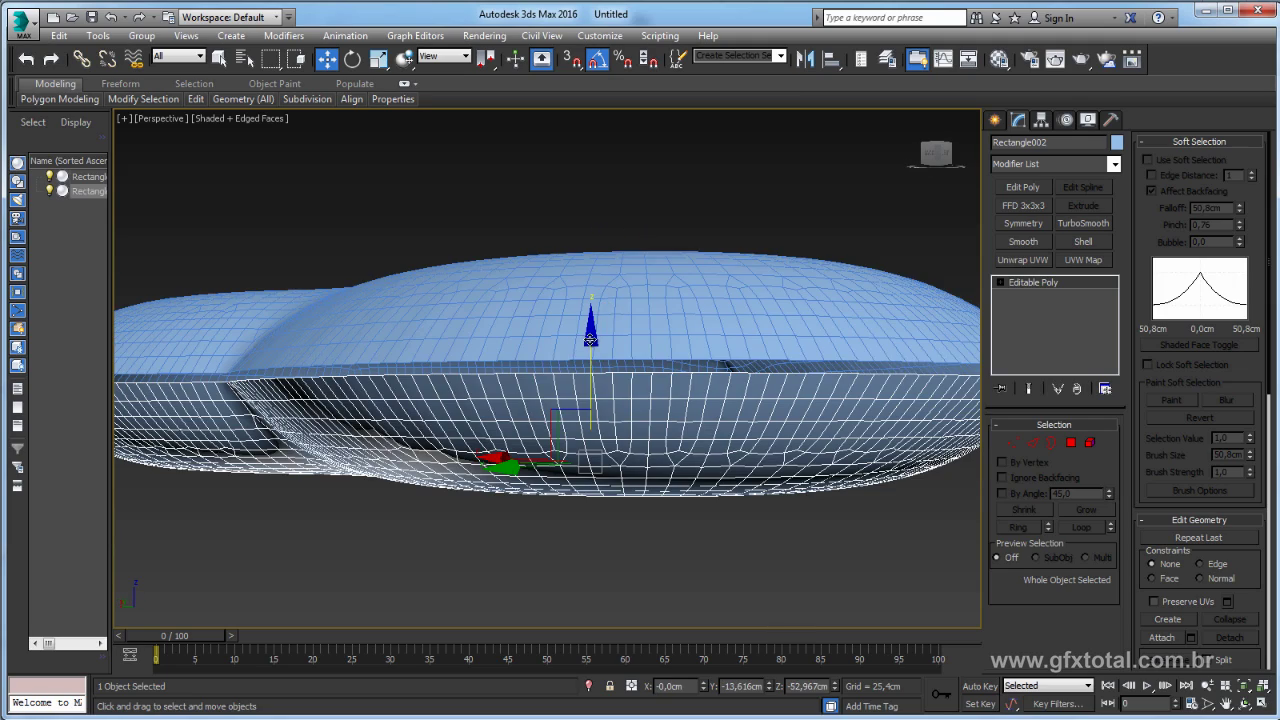
click(640, 330)
scroll(643, 337, down, 3)
alt+middle_drag(643, 337, 586, 357)
scroll(700, 345, up, 4)
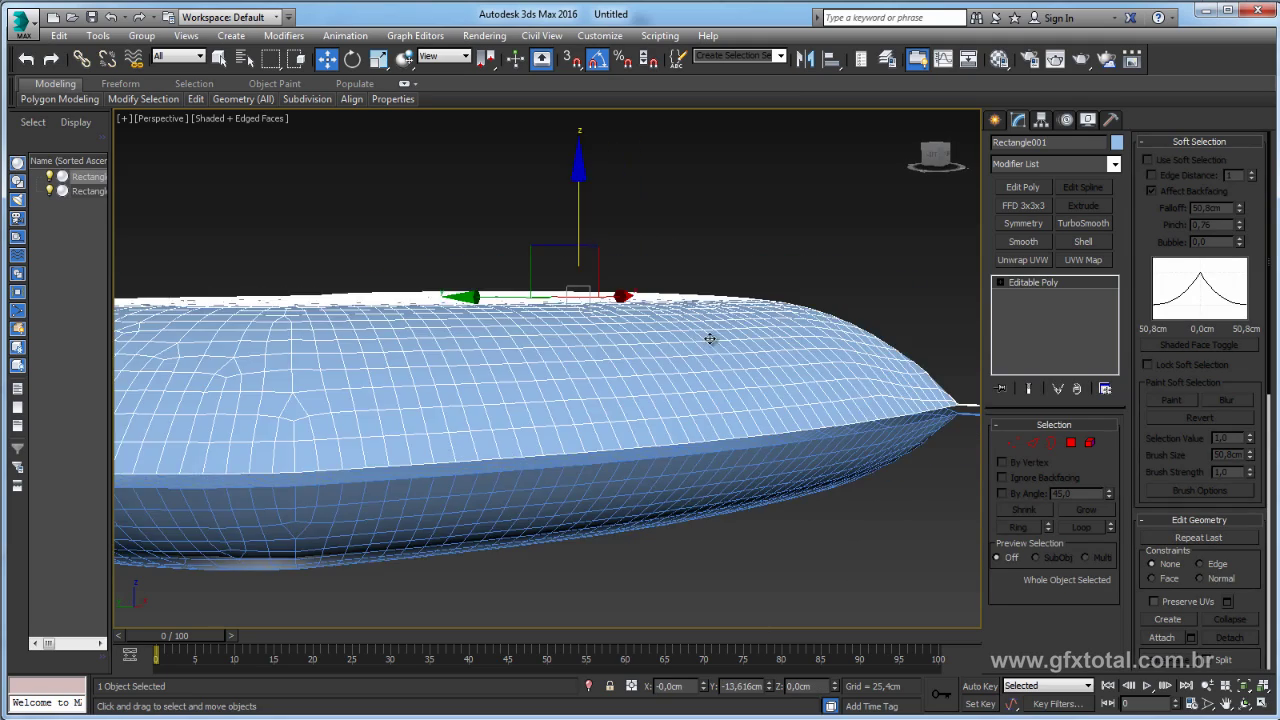
alt+middle_drag(709, 338, 630, 276)
drag(567, 210, 567, 204)
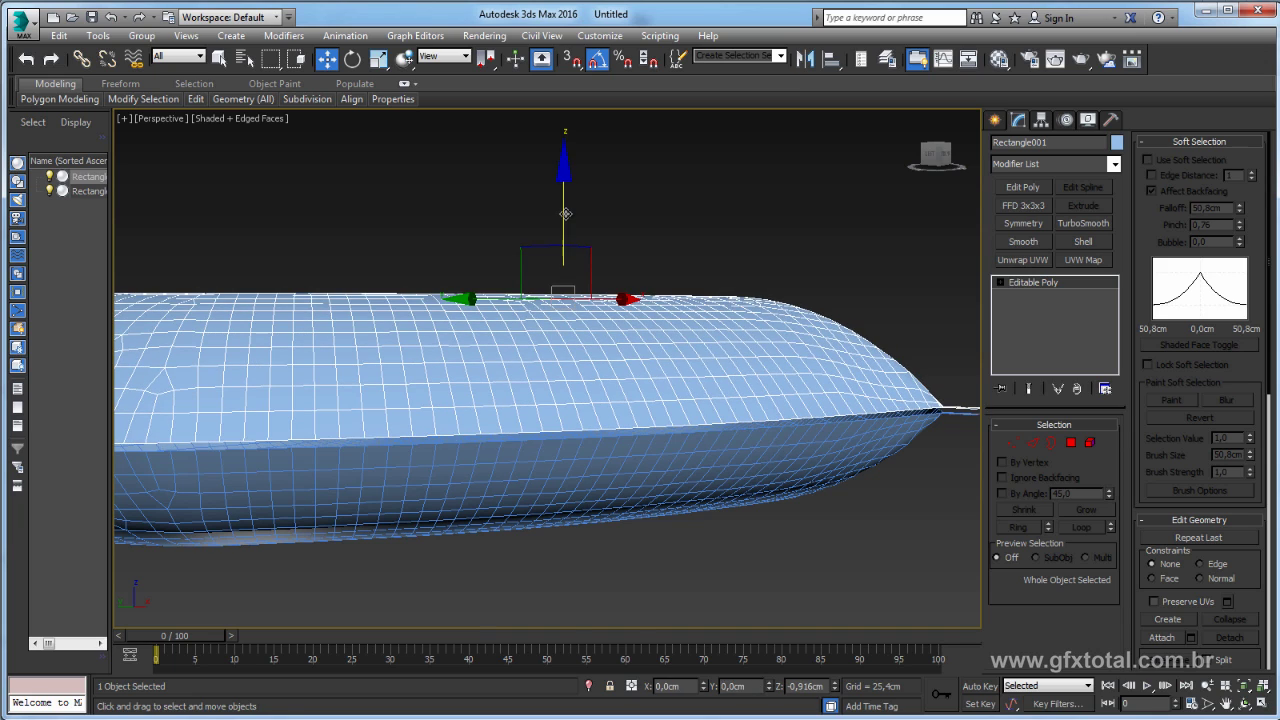
alt+middle_drag(567, 206, 757, 286)
scroll(745, 249, down, 2)
alt+middle_drag(742, 278, 748, 320)
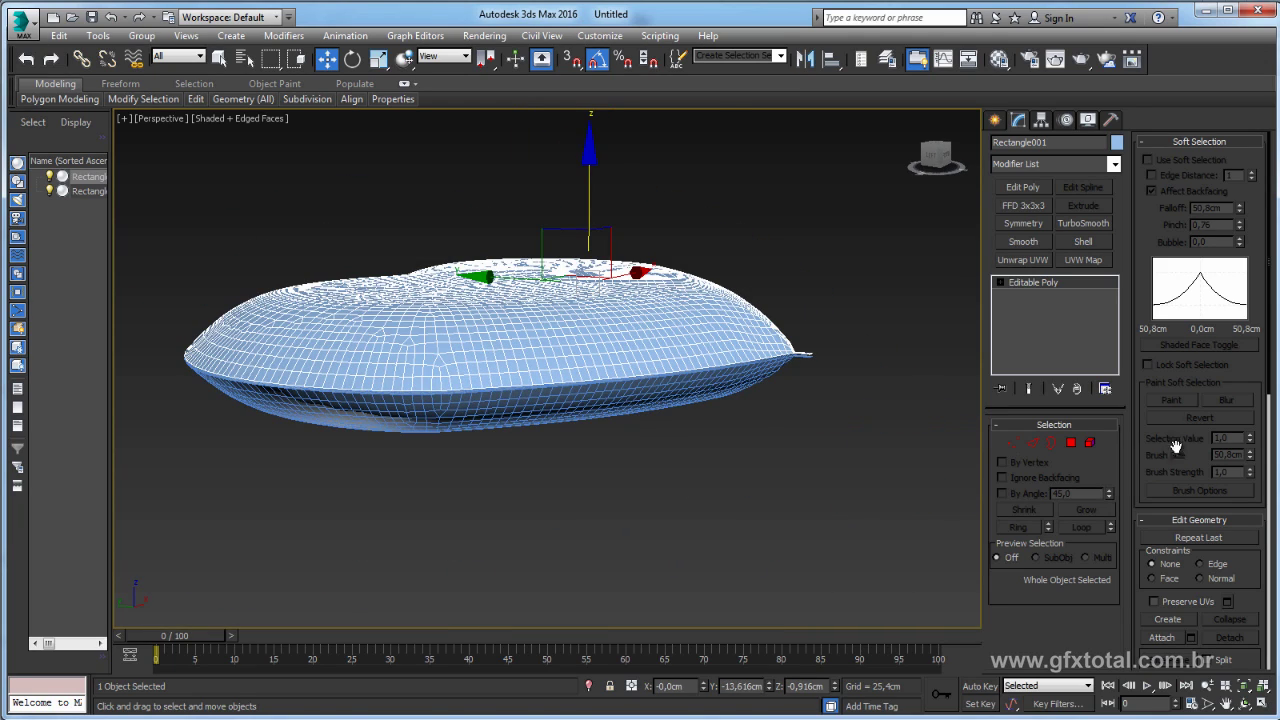
- Attach Rectangle002 to Rectangle001 to form one balloon mesh
click(1150, 143)
click(1162, 259)
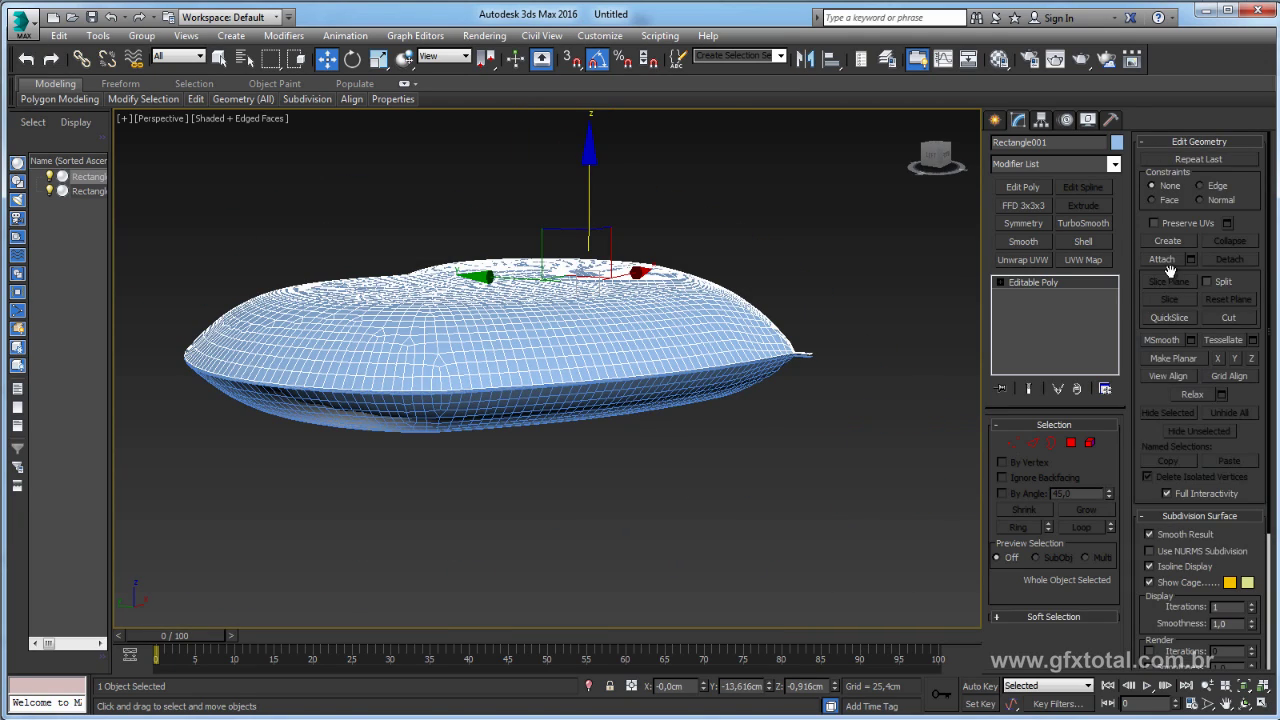
click(690, 386)
- Inspect the joined rim at the heart's tip from several angles in Border sub-object mode
key(w)
mouse_move(785, 379)
alt+middle_down()
mouse_move(772, 402)
mouse_move(800, 460)
alt+middle_up()
scroll(823, 462, up, 4)
click(1053, 442)
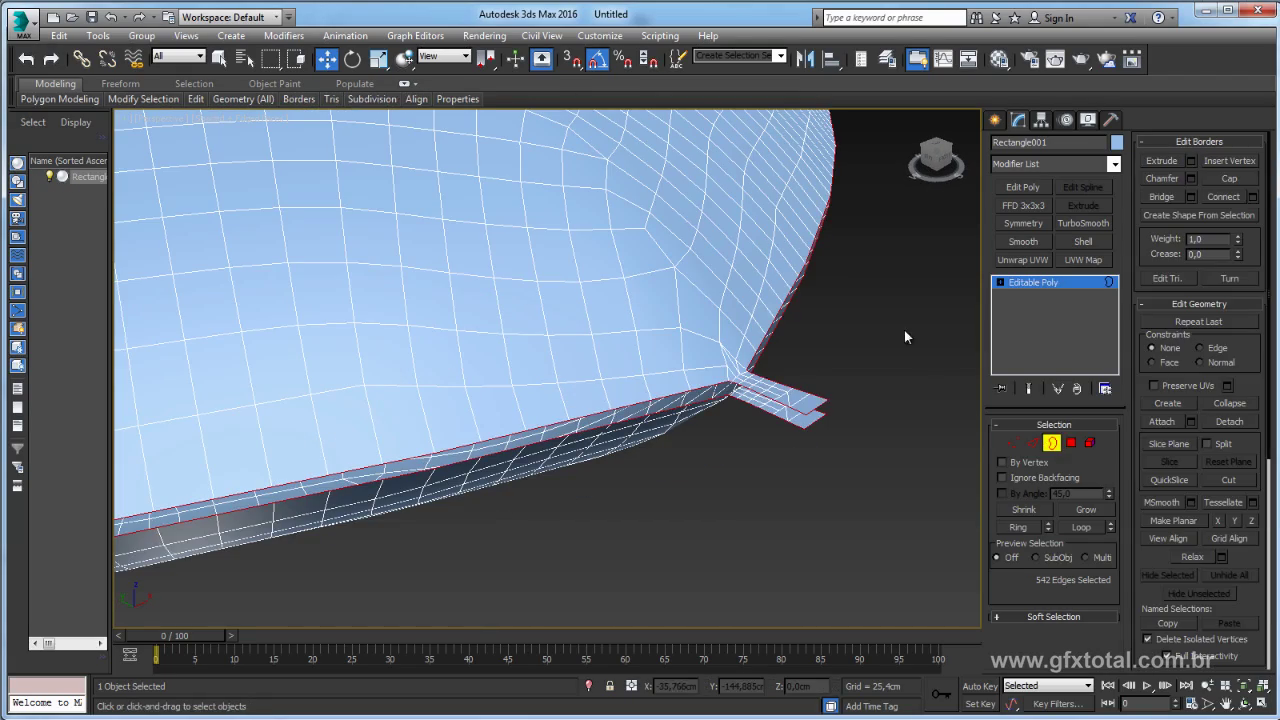
alt+middle_drag(750, 495, 840, 421)
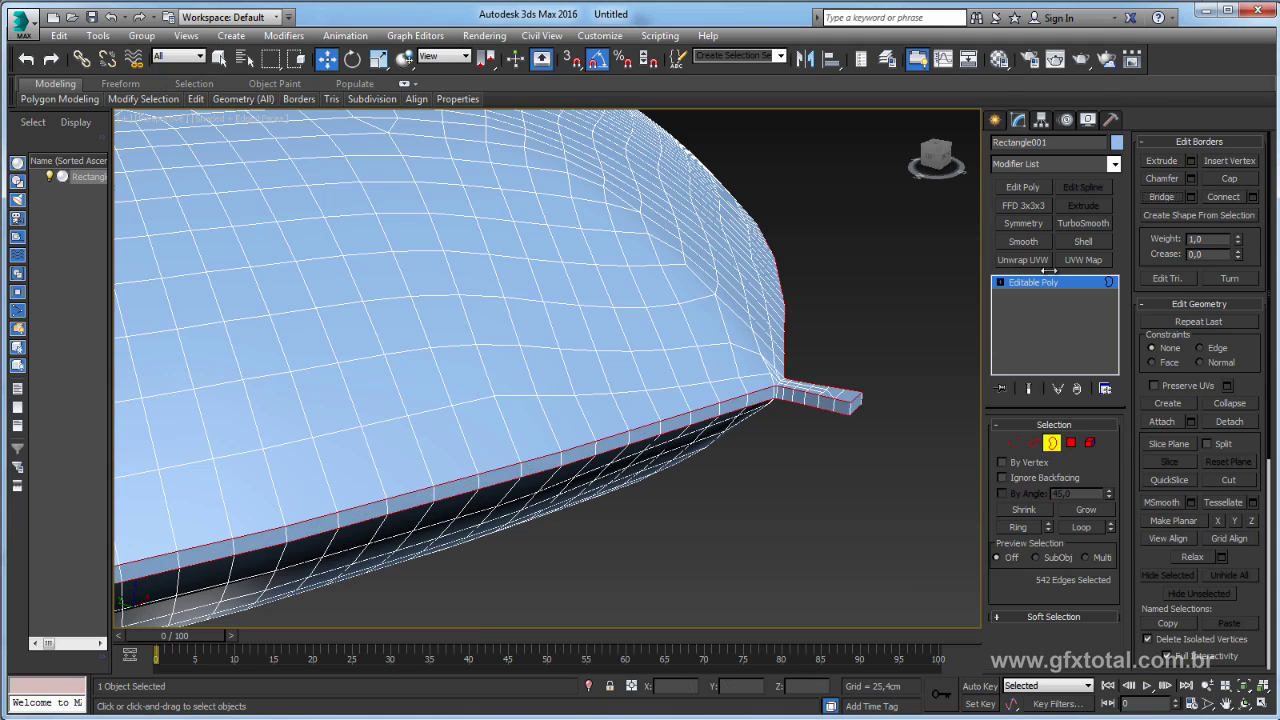
mouse_move(760, 470)
alt+middle_down()
mouse_move(759, 429)
mouse_move(851, 207)
mouse_move(890, 270)
mouse_move(883, 314)
mouse_move(826, 340)
alt+middle_up()
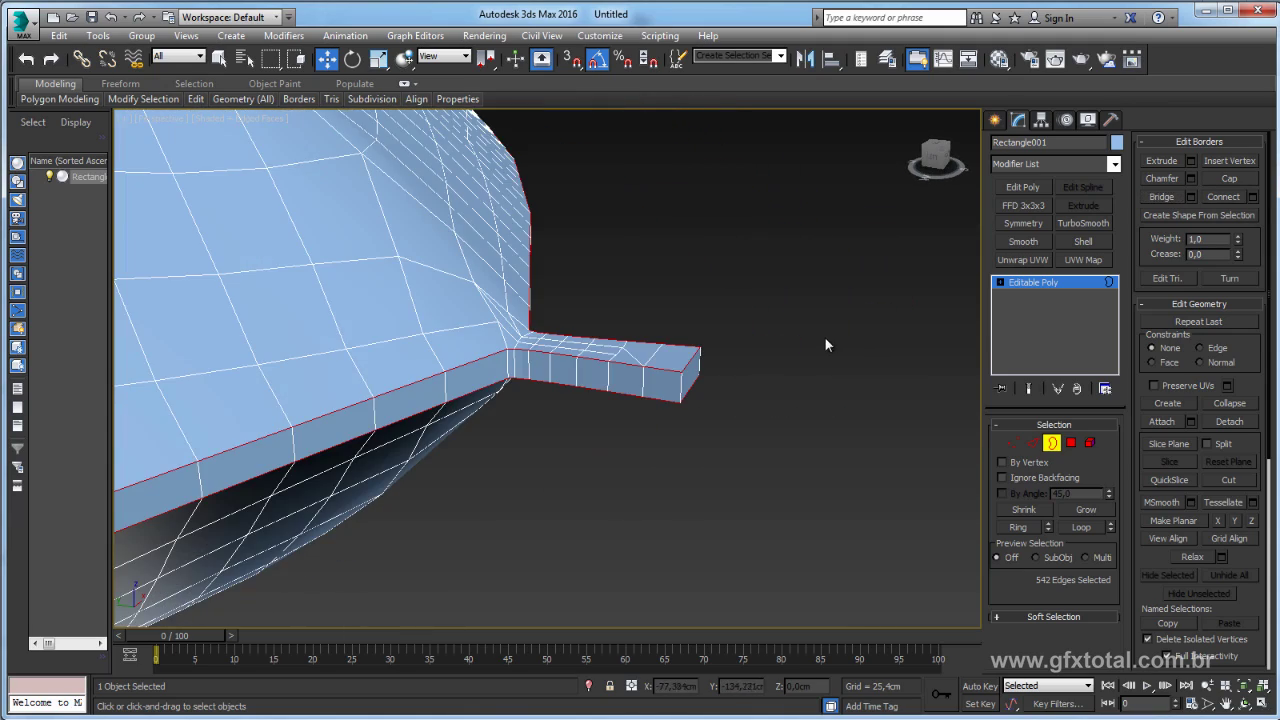
mouse_move(648, 376)
alt+middle_down()
mouse_move(571, 389)
mouse_move(657, 402)
alt+middle_up()
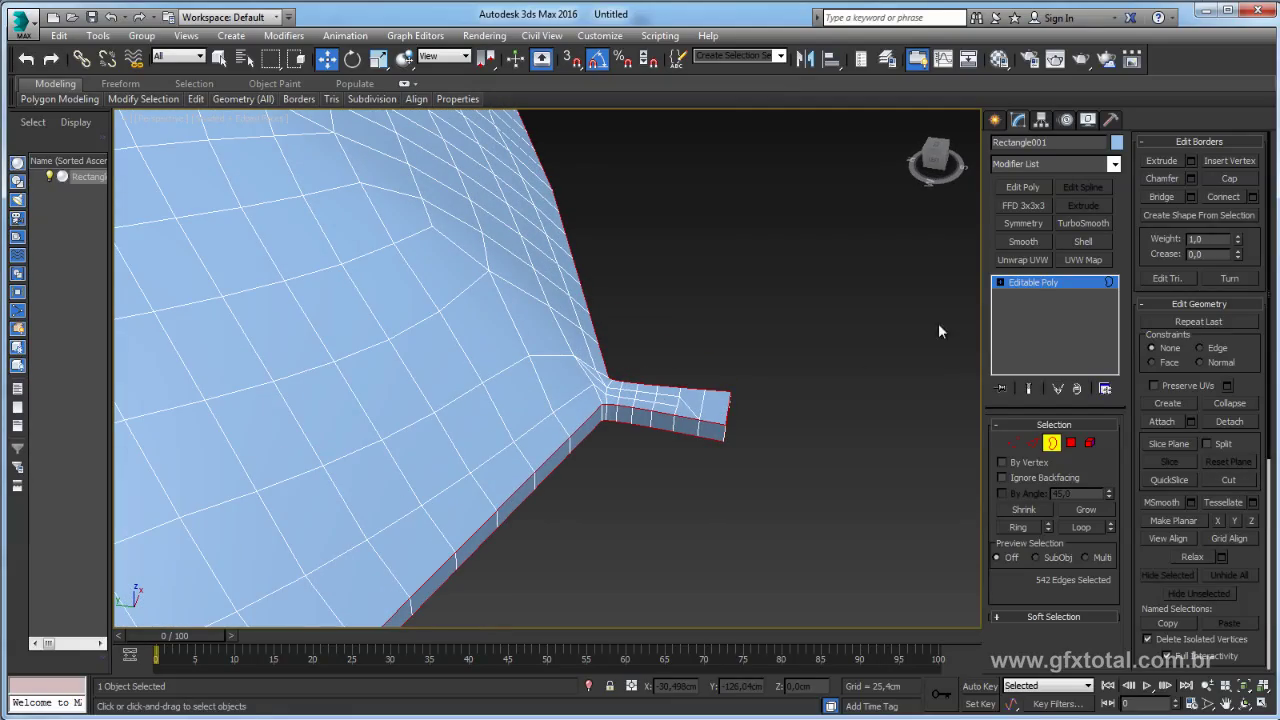
- Exit sub-object mode, deselect the heart and hide edged faces with F4
click(1028, 287)
scroll(737, 343, down, 5)
mouse_move(737, 343)
alt+middle_down()
mouse_move(769, 355)
mouse_move(640, 452)
mouse_move(571, 331)
mouse_move(594, 286)
mouse_move(694, 349)
mouse_move(711, 337)
mouse_move(687, 427)
mouse_move(686, 346)
mouse_move(774, 243)
mouse_move(843, 206)
mouse_move(816, 212)
alt+middle_up()
click(740, 373)
scroll(712, 309, down, 3)
key(F4)
mouse_move(693, 214)
alt+middle_down()
mouse_move(757, 251)
mouse_move(677, 323)
mouse_move(643, 395)
alt+middle_up()
mouse_move(338, 393)
alt+middle_down()
mouse_move(580, 243)
mouse_move(654, 163)
mouse_move(781, 242)
mouse_move(786, 231)
mouse_move(780, 294)
mouse_move(731, 336)
alt+middle_up()
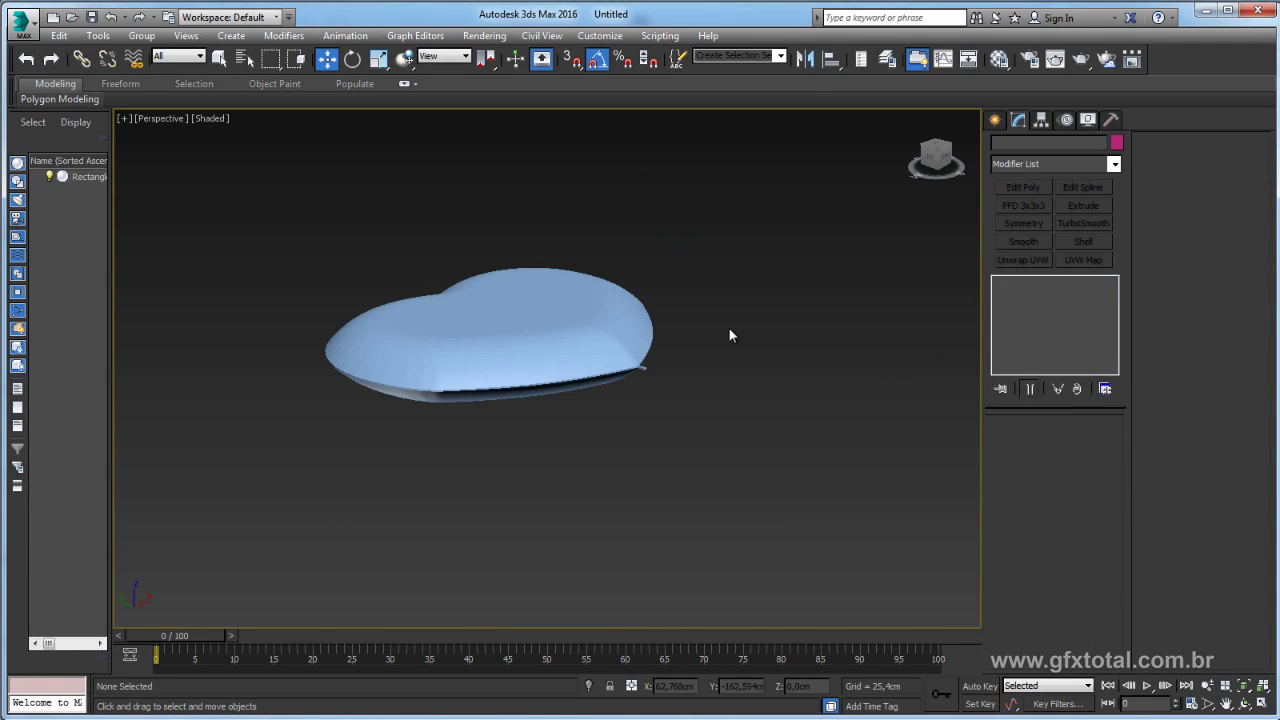
- Browse the Create panel's object category list, leaving it unchanged
click(998, 121)
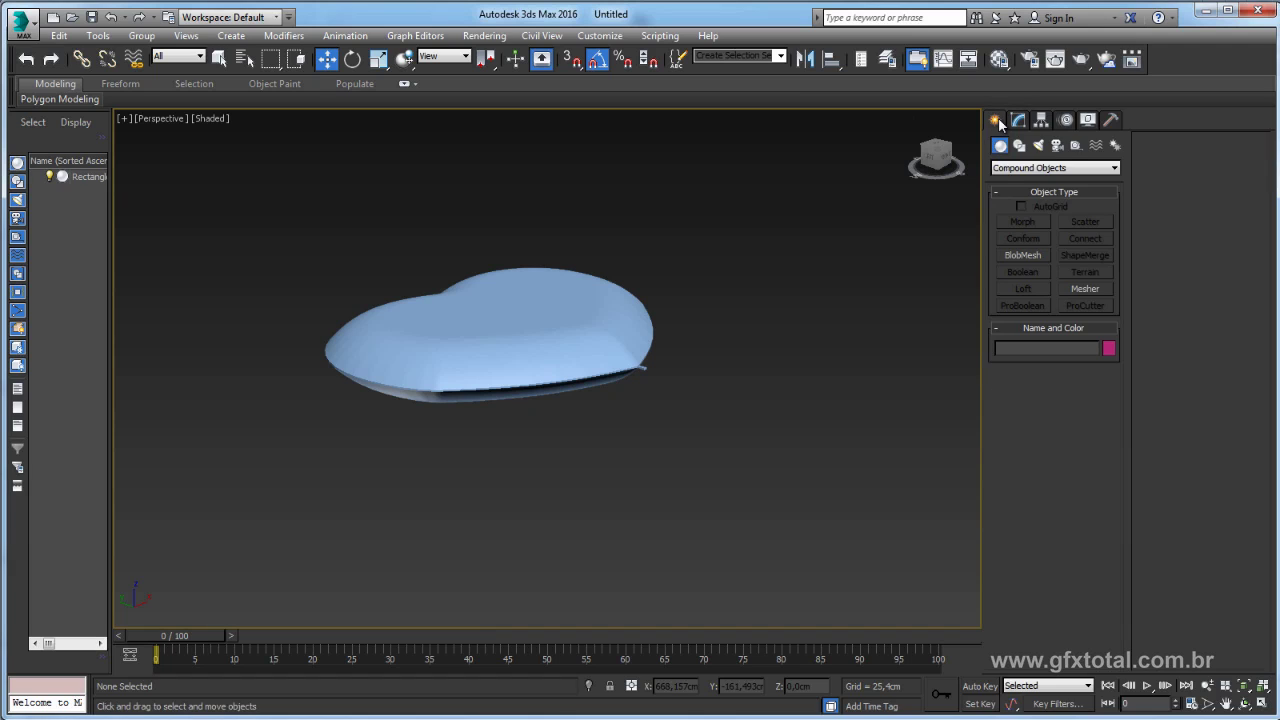
click(1024, 168)
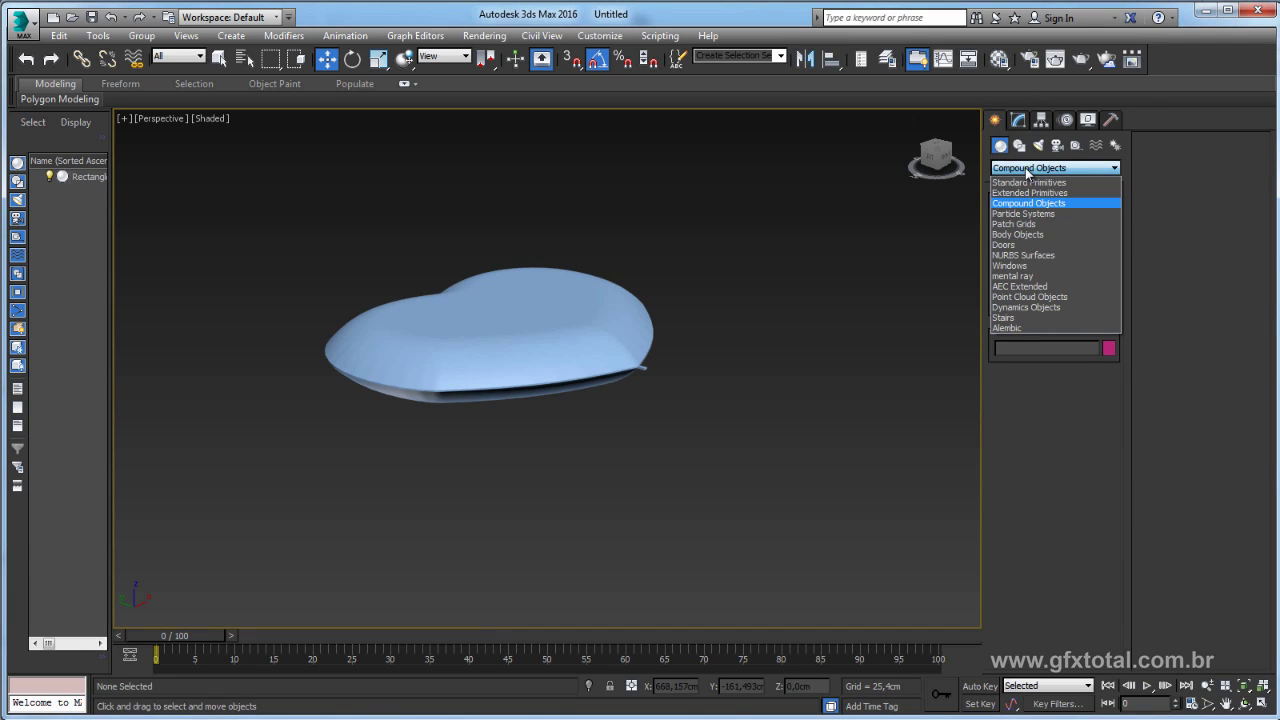
click(1027, 172)
click(1025, 168)
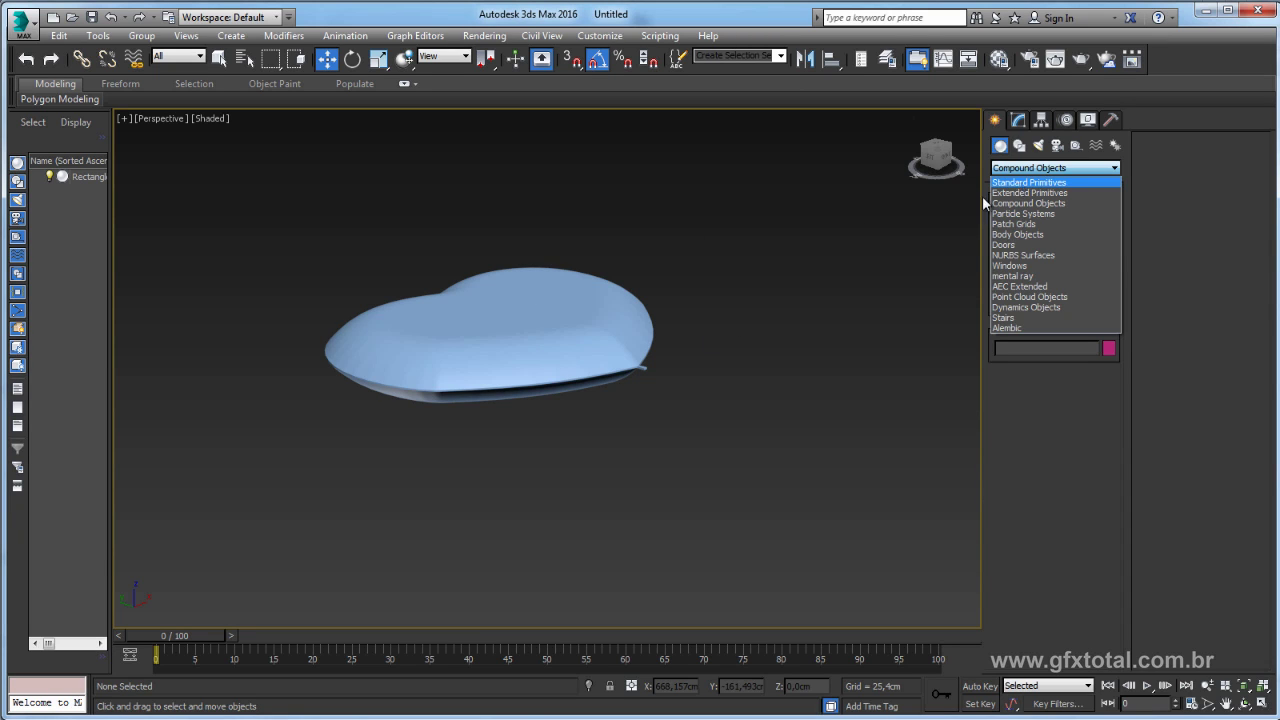
click(983, 203)
- Select the heart, undo an unwanted copy, and turn edged faces back on with F4
click(560, 340)
scroll(666, 434, up, 3)
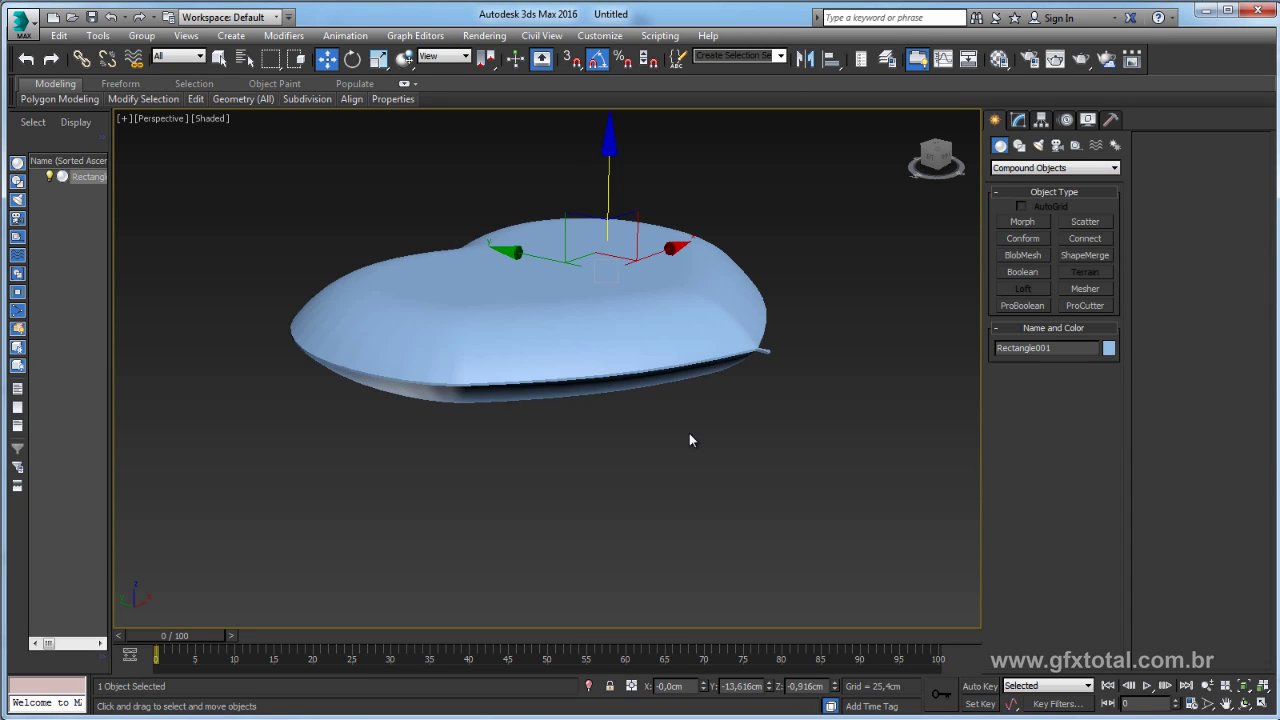
key(ctrl+v)
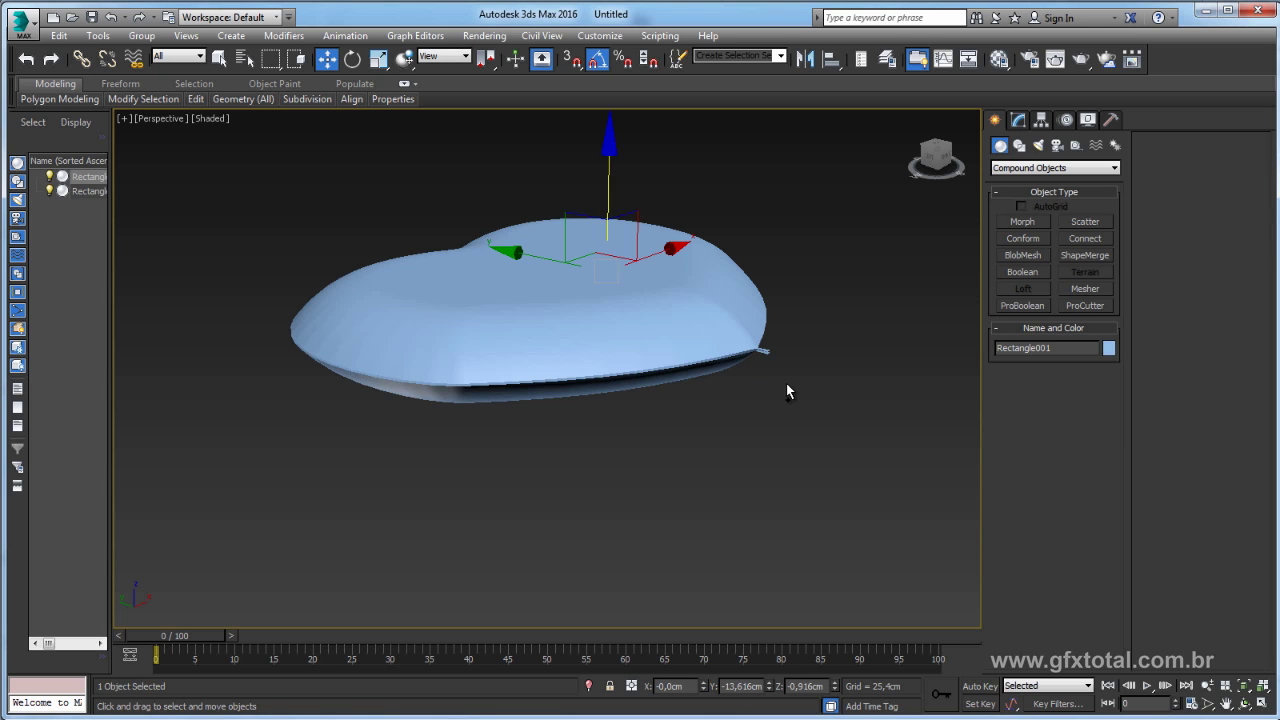
mouse_move(786, 383)
alt+middle_down()
mouse_move(796, 358)
mouse_move(755, 332)
mouse_move(761, 296)
mouse_move(737, 357)
alt+middle_up()
key(ctrl+z)
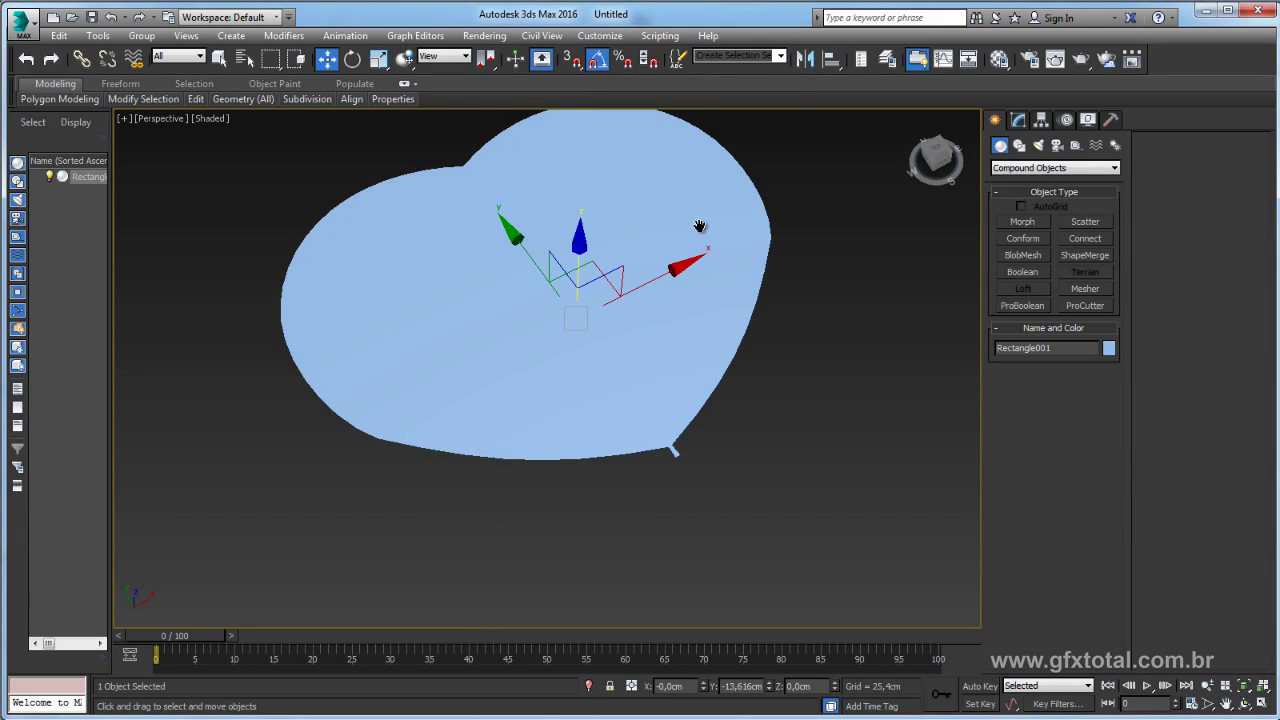
middle_drag(699, 226, 702, 238)
key(F4)
mouse_move(716, 313)
alt+middle_down()
mouse_move(752, 271)
mouse_move(758, 345)
alt+middle_up()
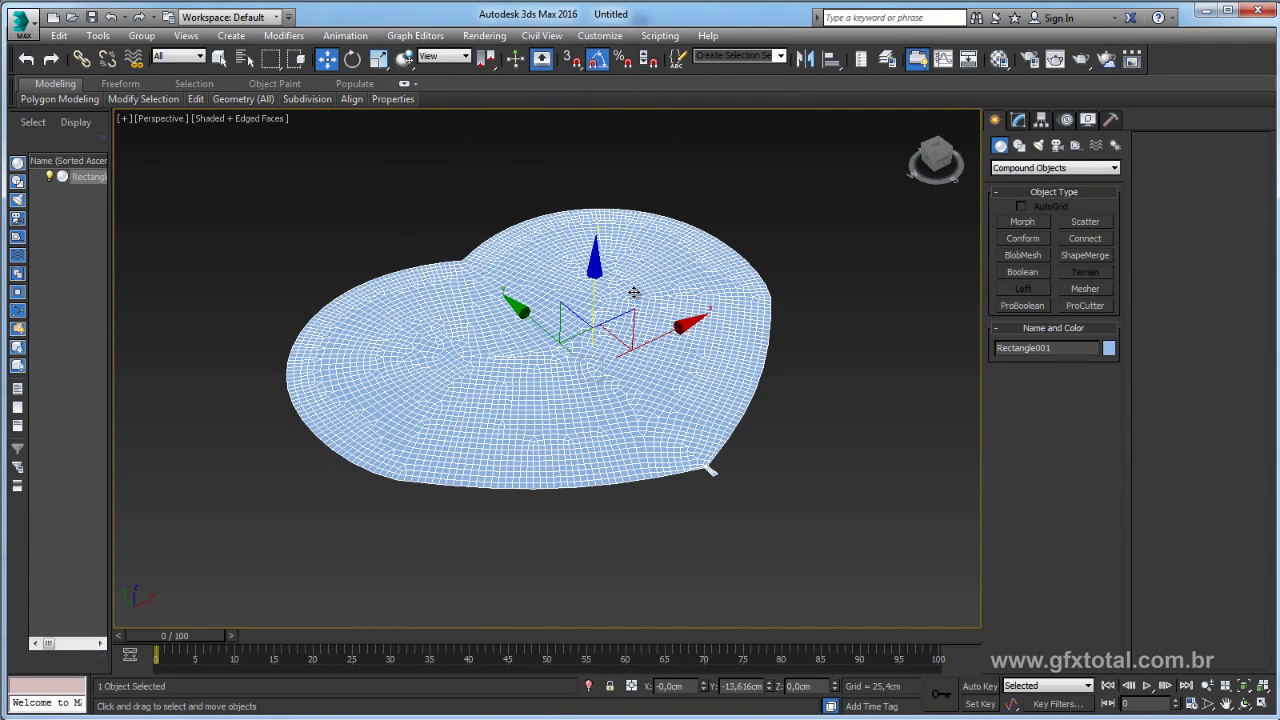
- Open the Material Editor and drop the homer simpson image from Explorer onto the heart
click(999, 59)
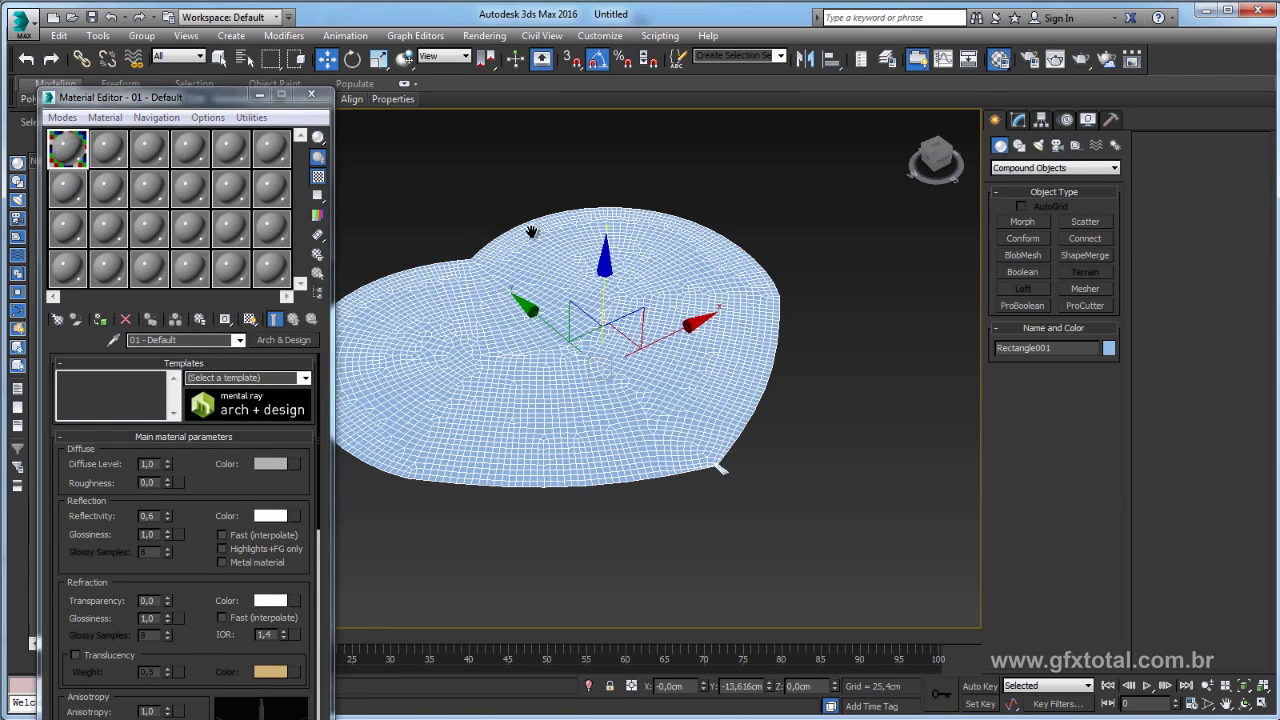
middle_drag(528, 231, 563, 223)
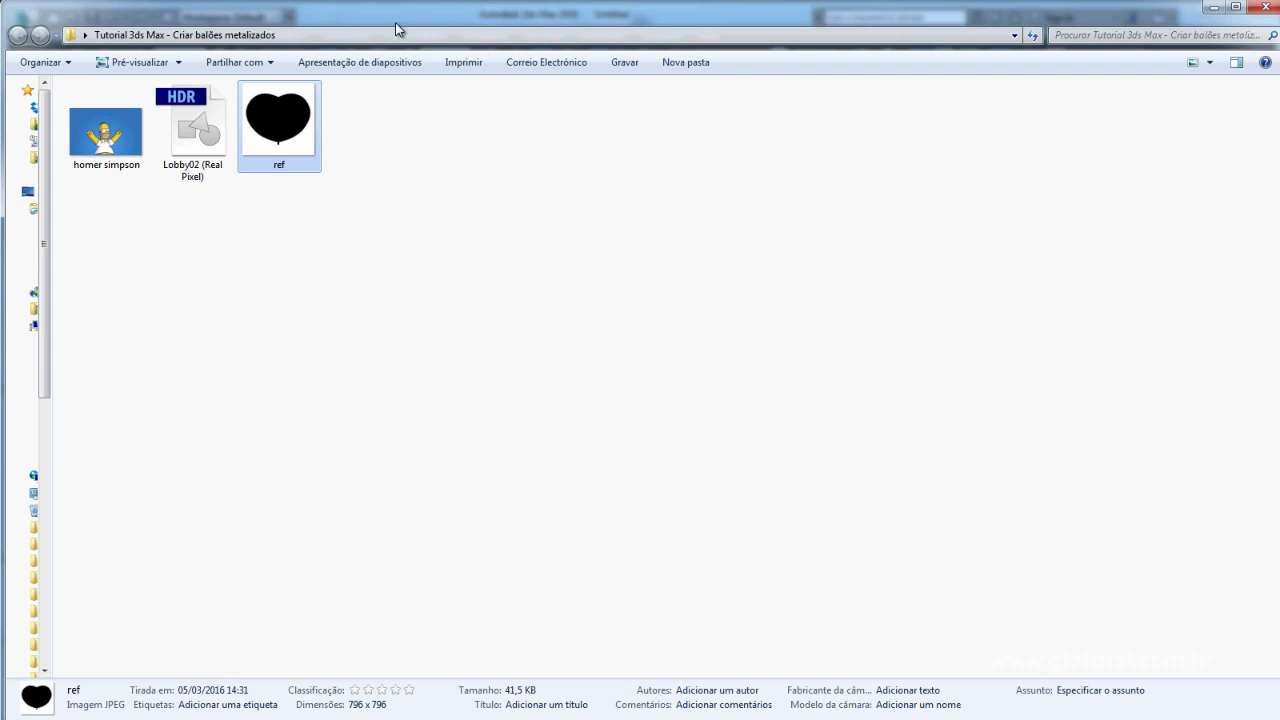
drag(396, 29, 850, 130)
mouse_move(672, 250)
mouse_down()
mouse_move(612, 343)
mouse_move(457, 320)
mouse_up()
drag(1100, 128, 725, 135)
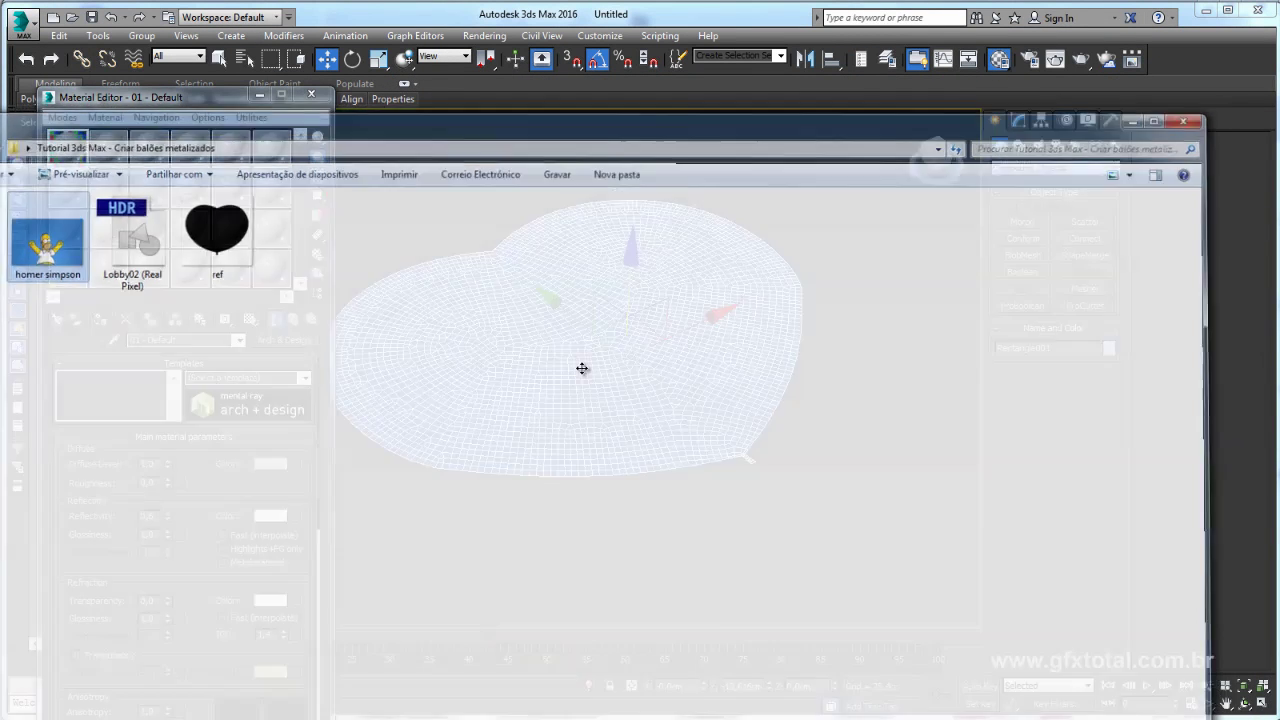
mouse_move(583, 366)
alt+middle_down()
mouse_move(640, 380)
mouse_move(583, 386)
alt+middle_up()
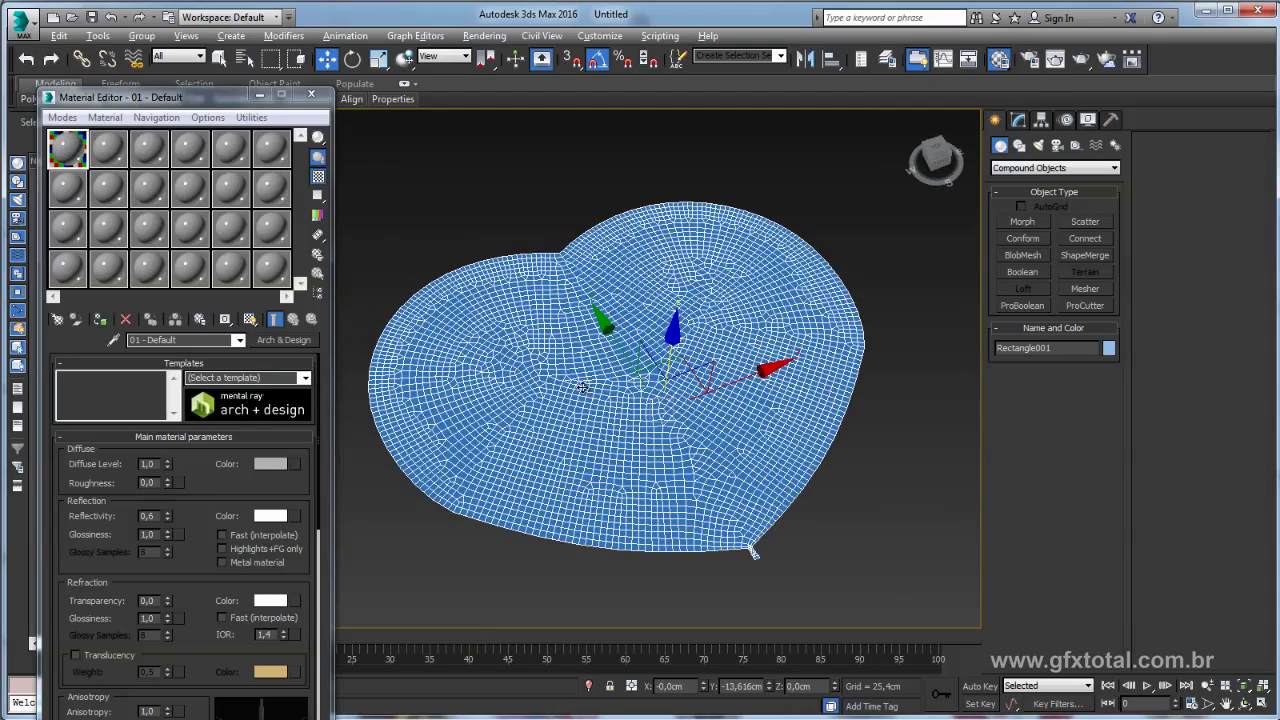
- Pick the heart's new material into slot 2 and enable Show Shaded Material in Viewport
click(105, 150)
click(113, 340)
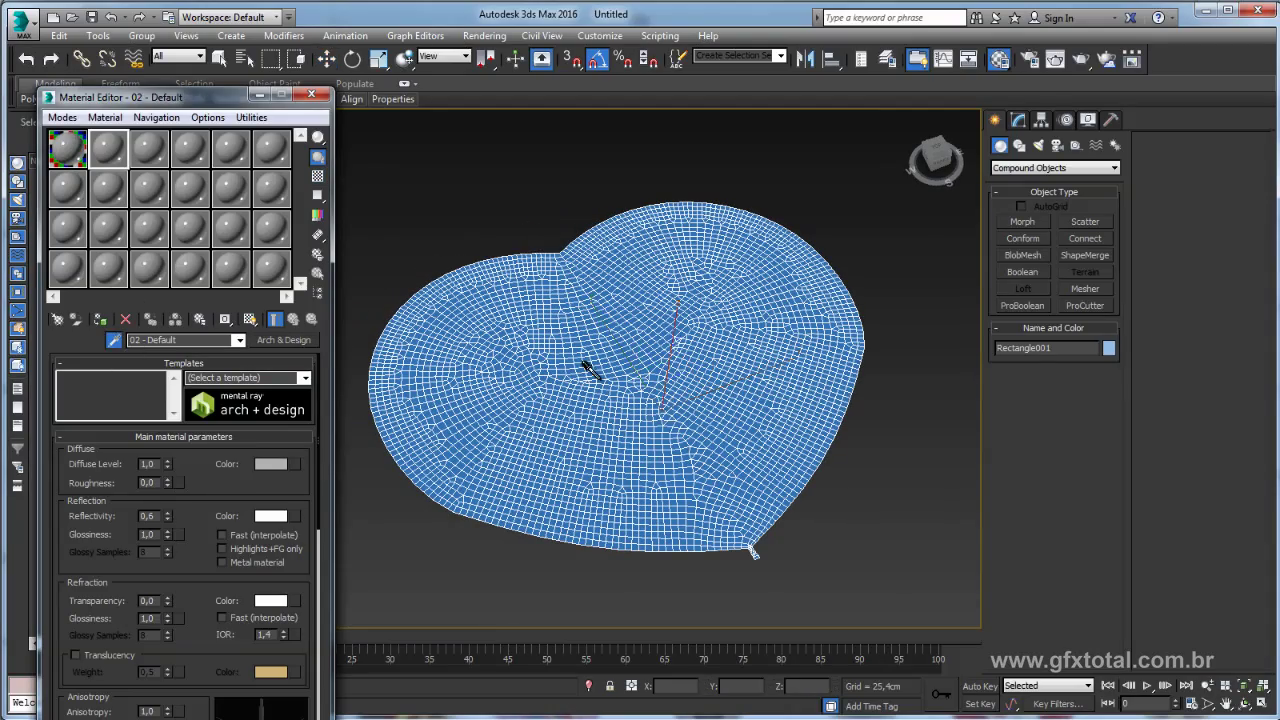
click(672, 368)
click(672, 368)
alt+middle_drag(672, 368, 664, 415)
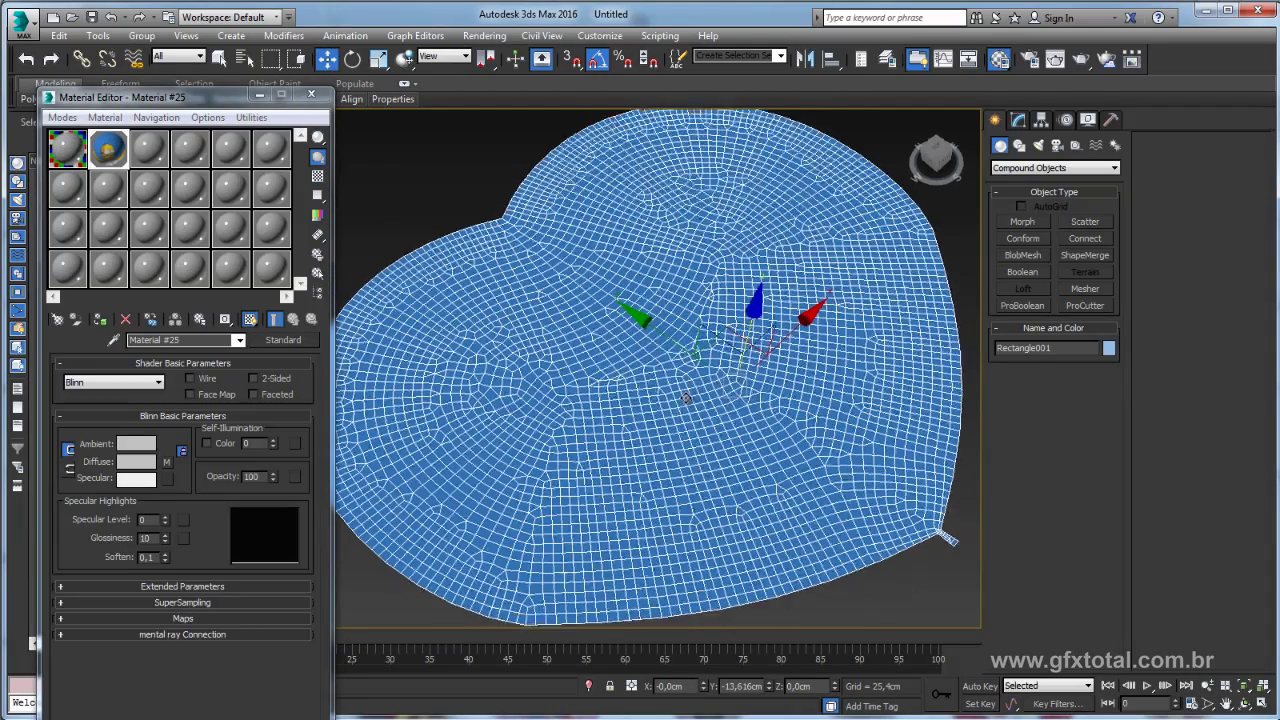
click(250, 319)
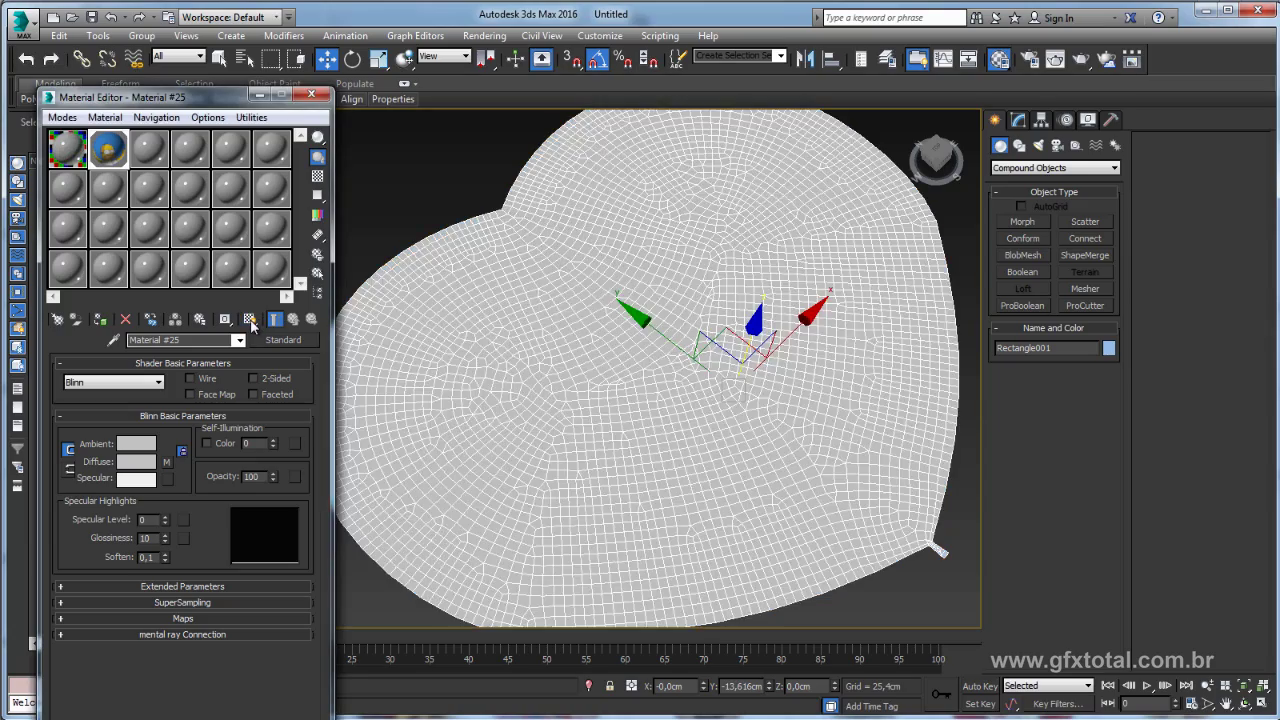
scroll(660, 360, down, 5)
mouse_move(660, 360)
alt+middle_down()
mouse_move(672, 348)
mouse_move(622, 327)
mouse_move(640, 385)
mouse_move(692, 357)
alt+middle_up()
scroll(672, 350, up, 3)
scroll(672, 350, up, 2)
scroll(622, 327, up, 2)
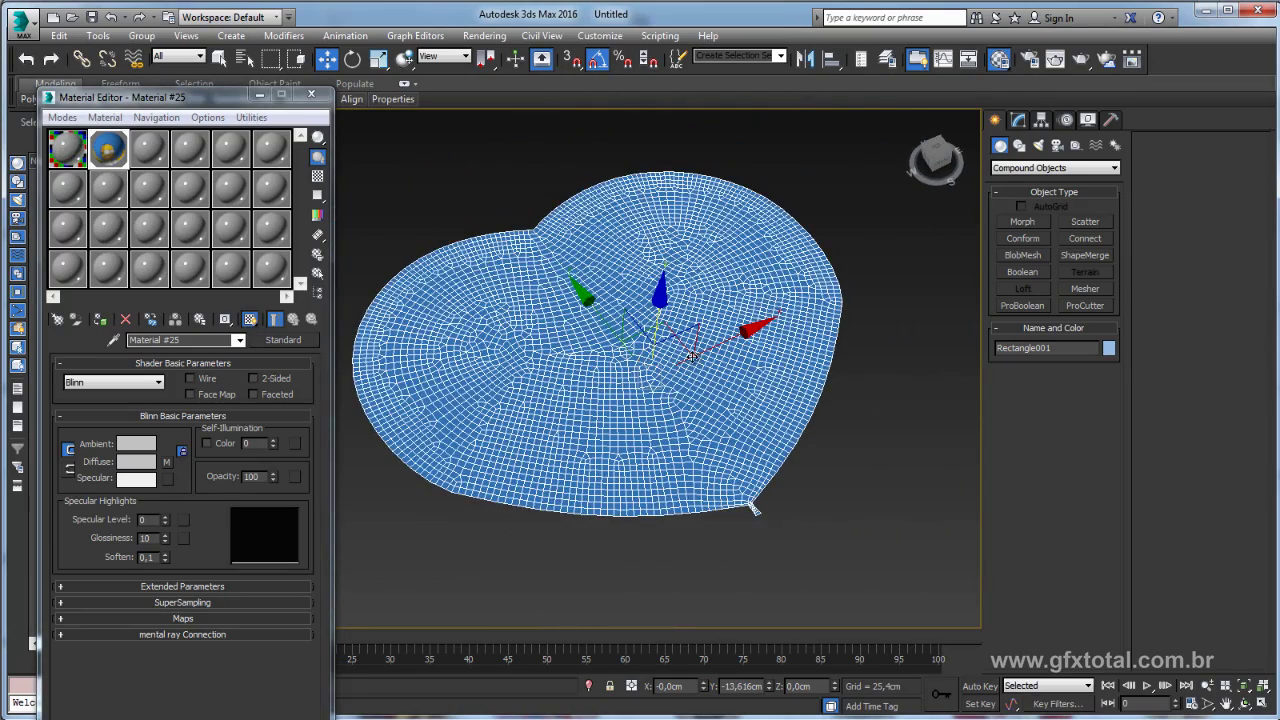
- Add a UVW Map modifier to the heart to project the Homer texture
click(1018, 121)
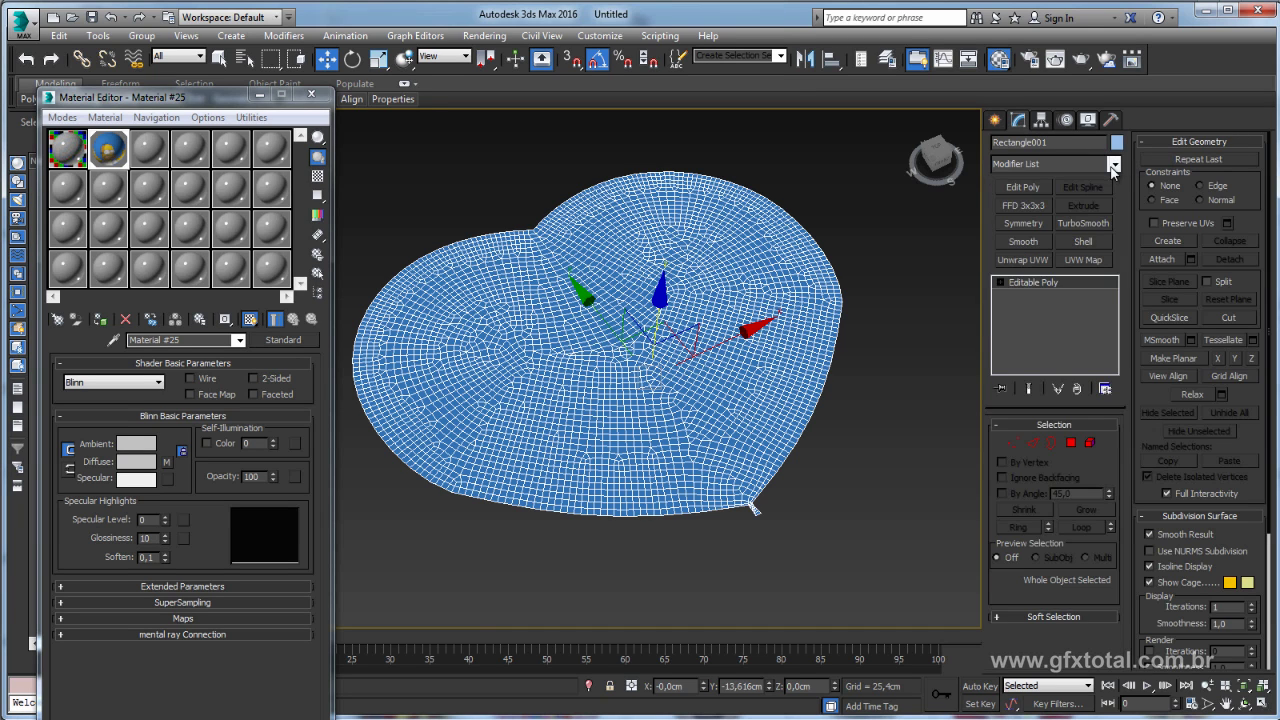
click(1113, 165)
scroll(1050, 500, down, 10)
scroll(1045, 600, down, 3)
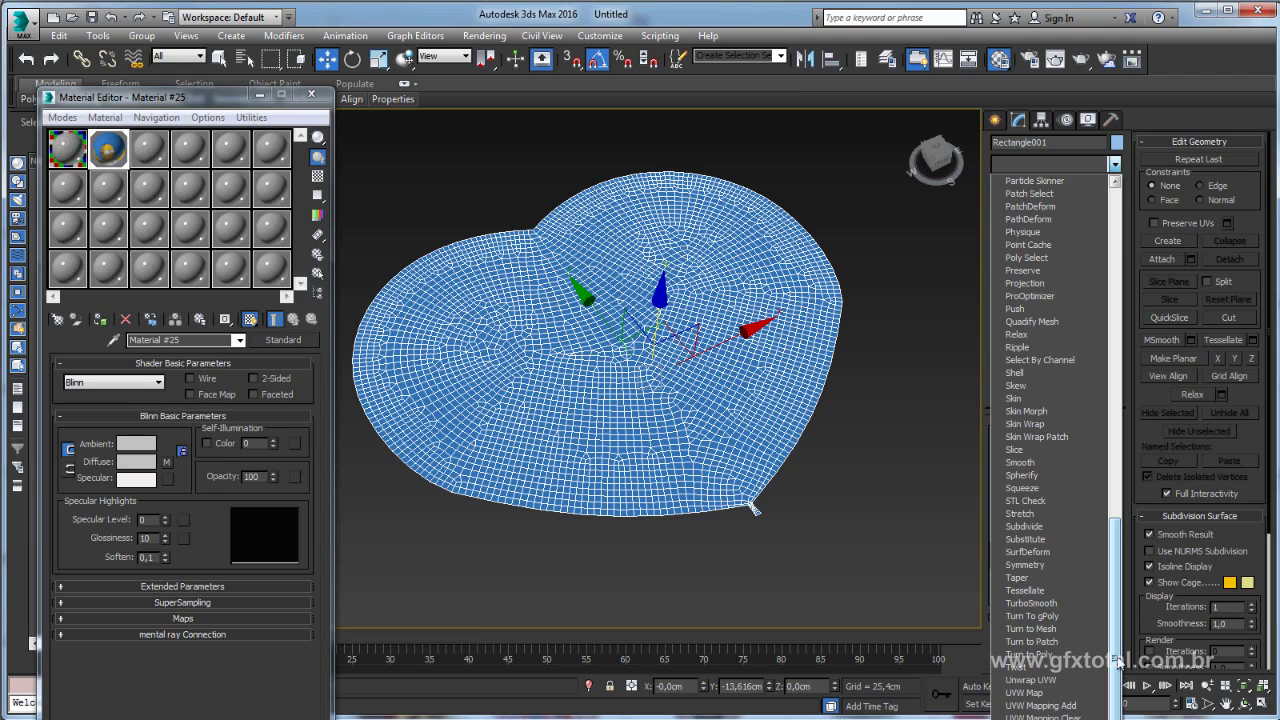
click(1036, 693)
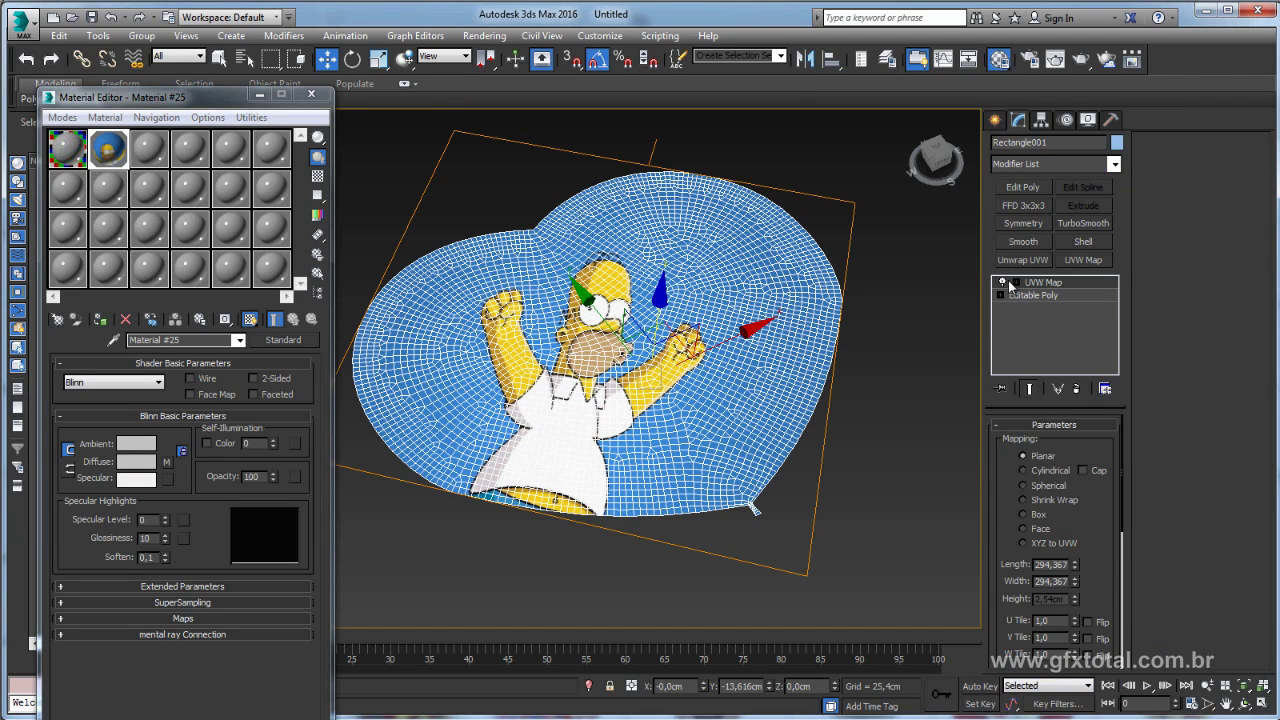
- Rotate, scale and move the UVW Map gizmo so the Homer image sits upright and centred
click(1043, 295)
key(e)
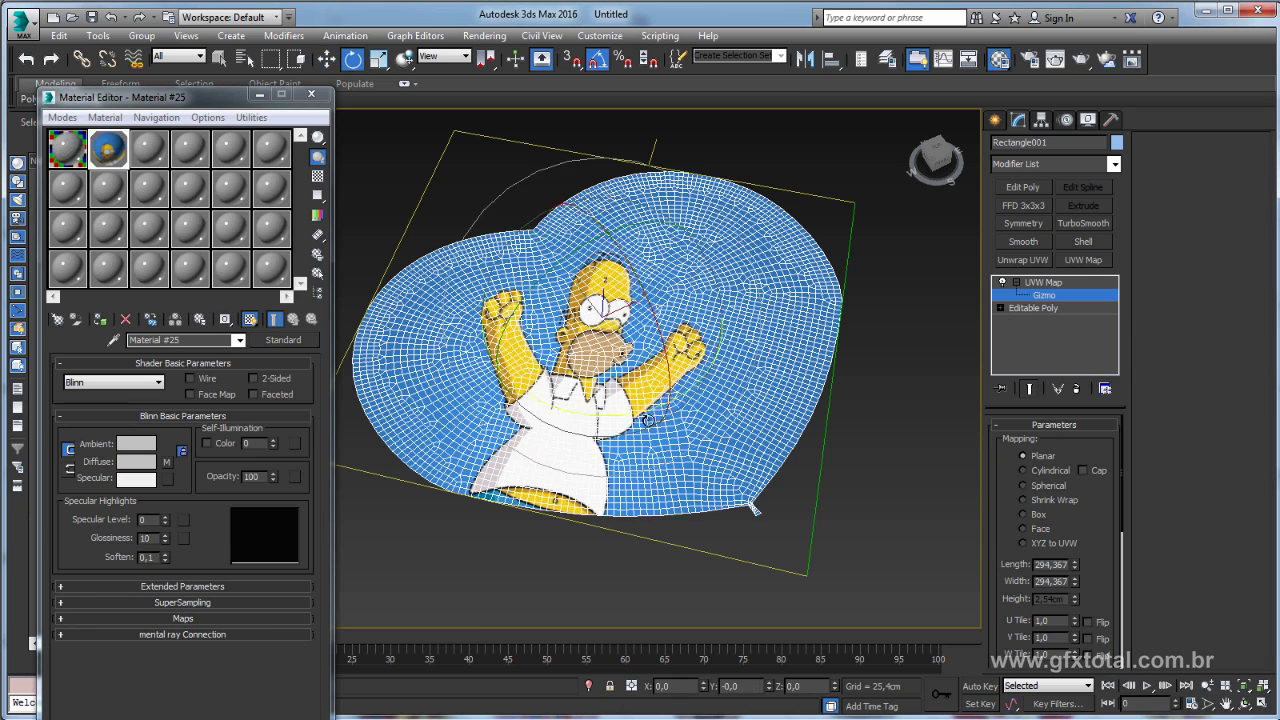
mouse_move(616, 420)
mouse_down()
mouse_move(643, 412)
mouse_move(631, 348)
mouse_move(680, 333)
mouse_up()
key(r)
key(w)
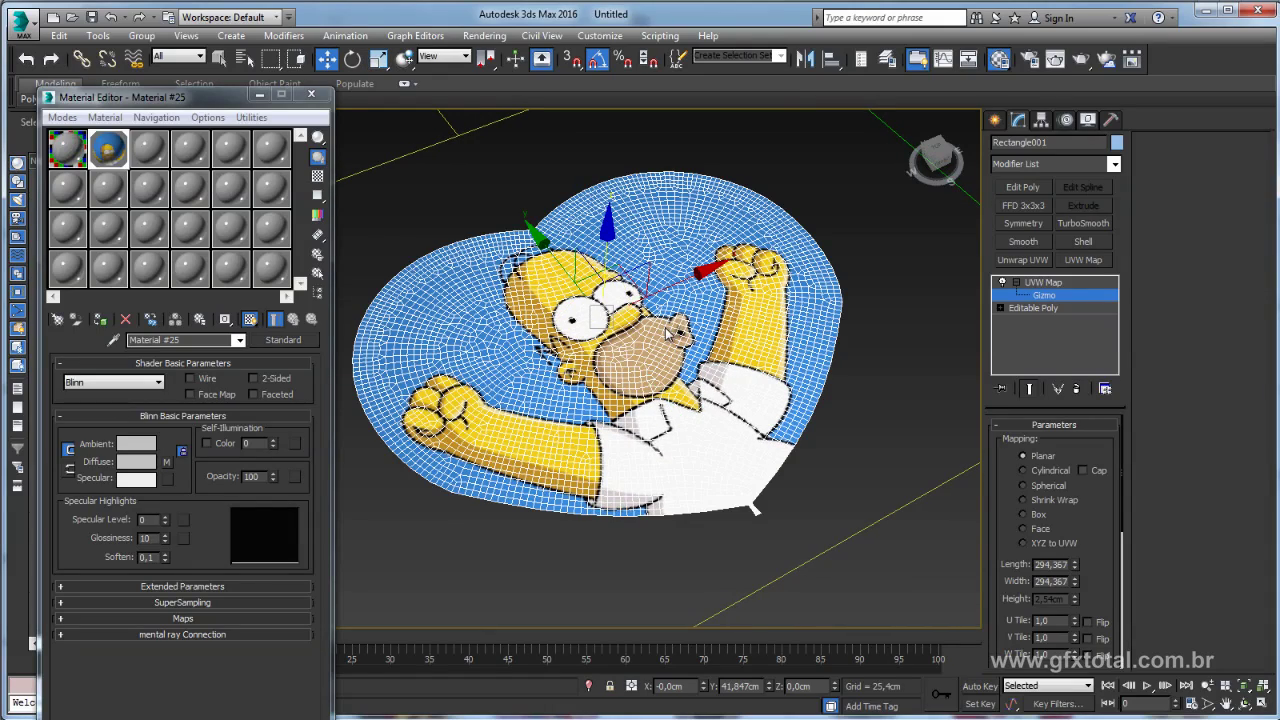
mouse_move(665, 288)
mouse_down()
mouse_move(604, 277)
mouse_move(676, 305)
mouse_move(650, 305)
mouse_up()
key(e)
key(w)
mouse_move(650, 305)
alt+middle_down()
mouse_move(650, 362)
mouse_move(642, 292)
alt+middle_up()
- Convert the heart to Editable Poly and select its border vertices plus the tip
right_click(640, 290)
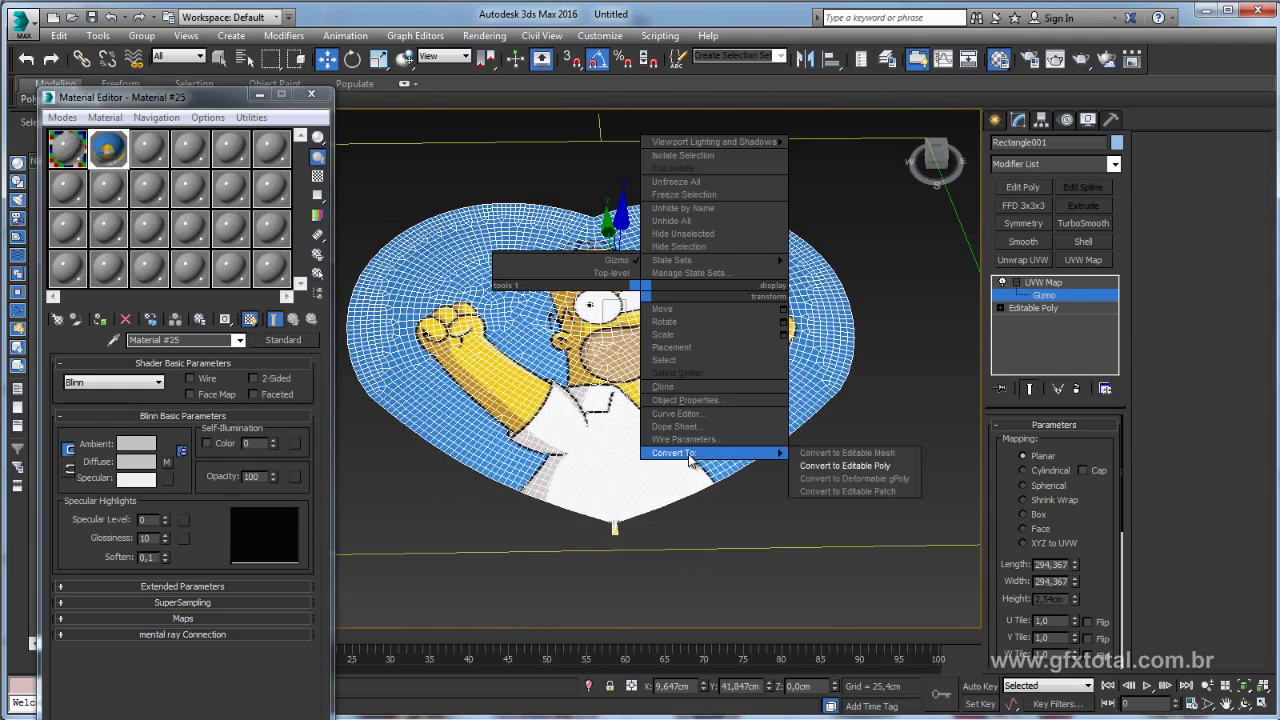
click(845, 466)
mouse_move(755, 450)
alt+middle_down()
mouse_move(755, 353)
mouse_move(760, 390)
alt+middle_up()
key(3)
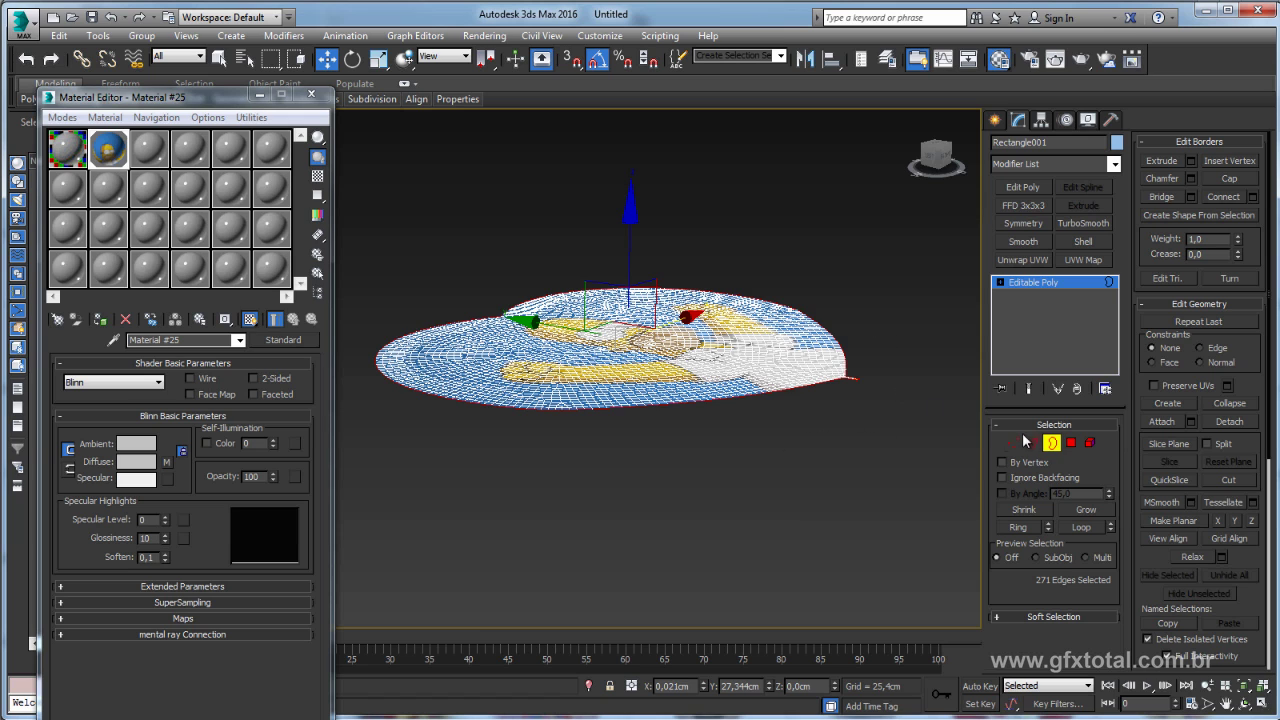
ctrl+click(1021, 440)
scroll(890, 363, up, 6)
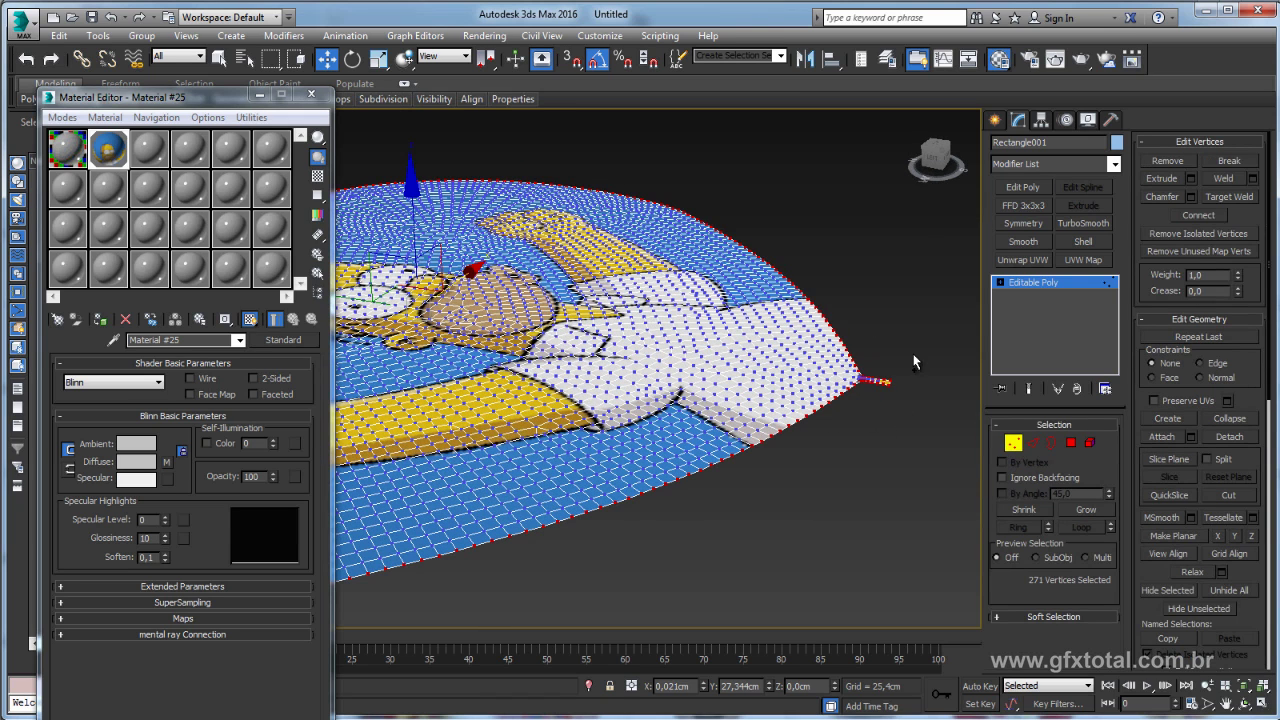
ctrl+drag(862, 396, 860, 395)
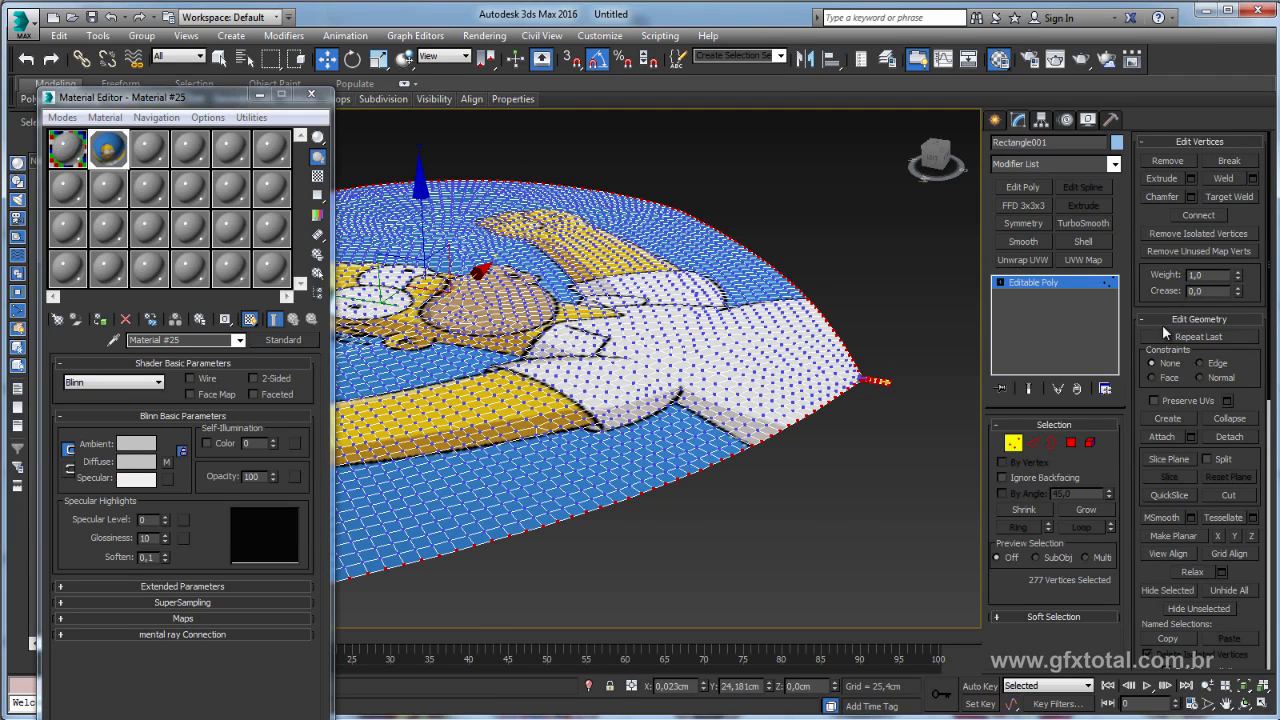
- Use Soft Selection with Pinch 0,66 to pull the vertices up on Z into a dome
click(1022, 618)
click(1148, 160)
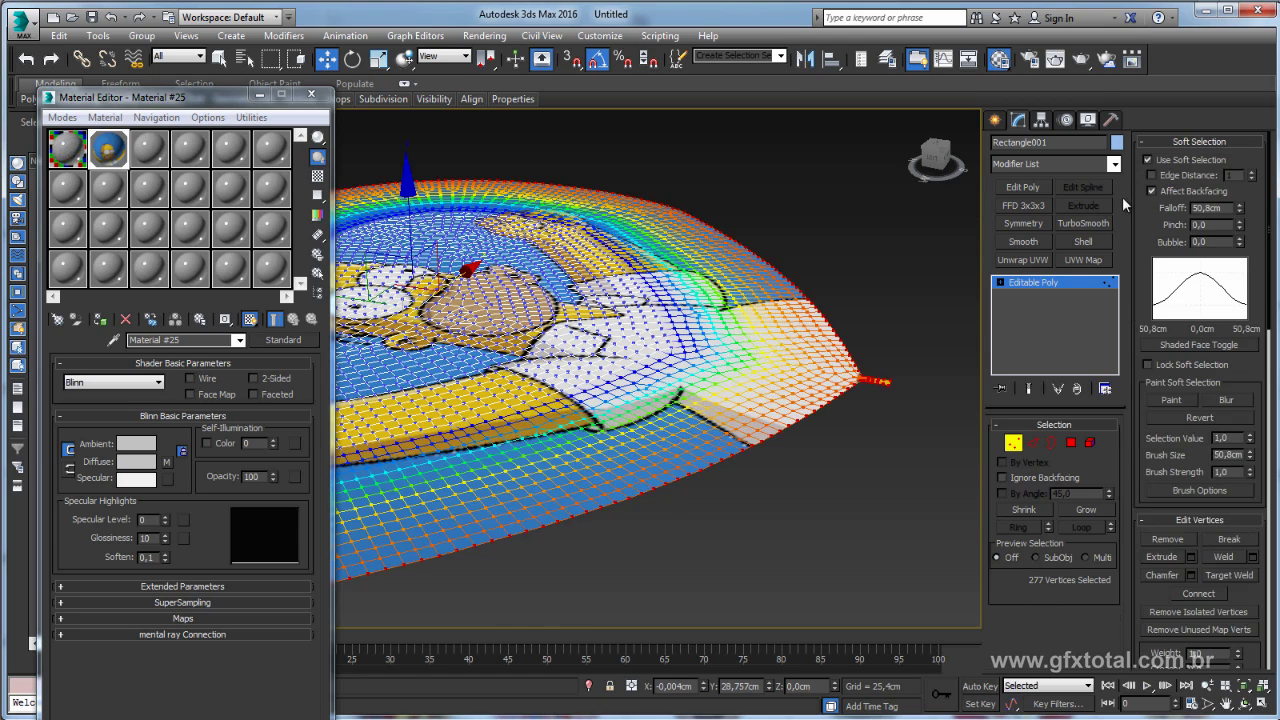
drag(1240, 228, 1236, 170)
drag(520, 266, 525, 233)
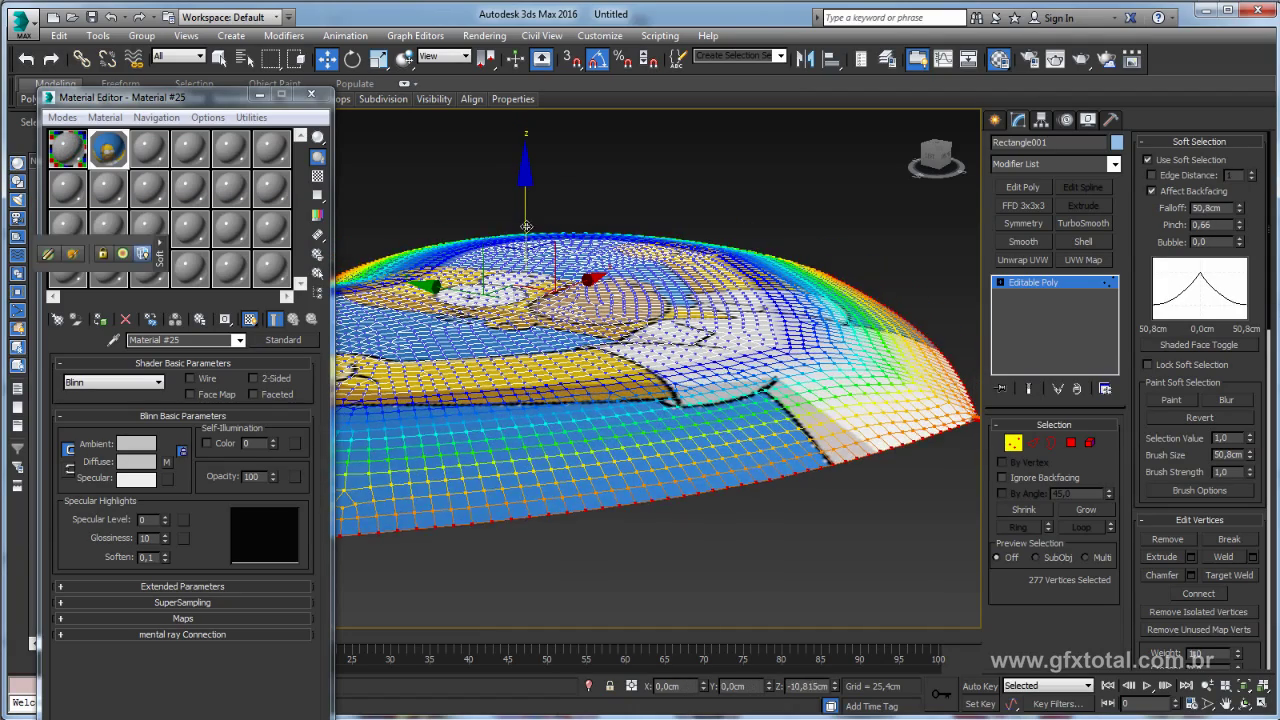
click(1045, 283)
key(1)
alt+middle_drag(880, 330, 893, 298)
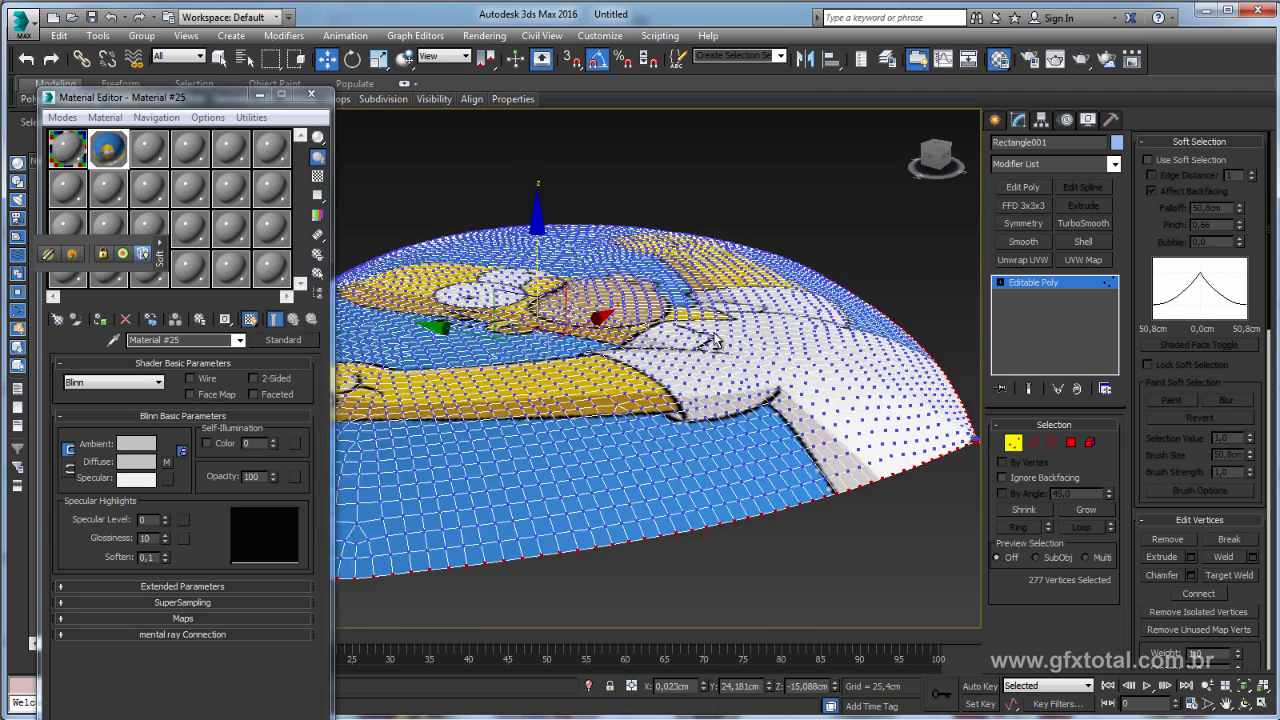
scroll(893, 298, down, 3)
click(1022, 285)
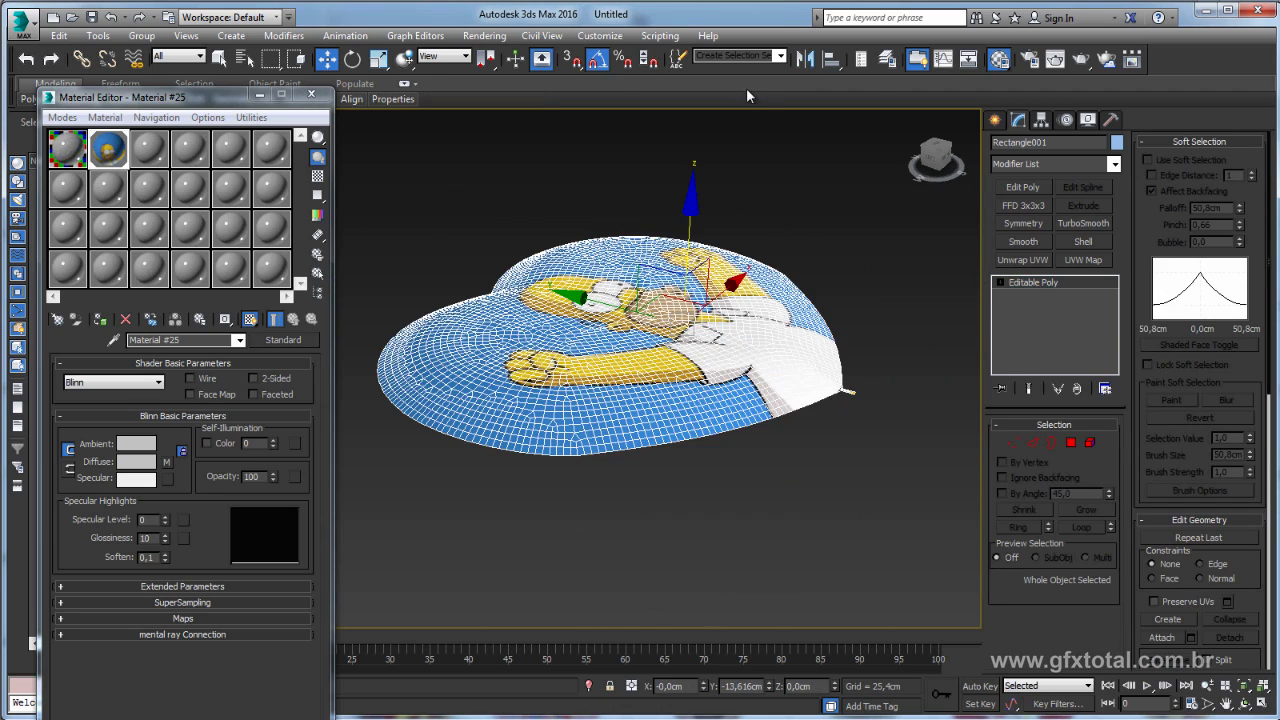
- Mirror the dome on Z as a copy to create the second balloon half
click(805, 58)
click(613, 403)
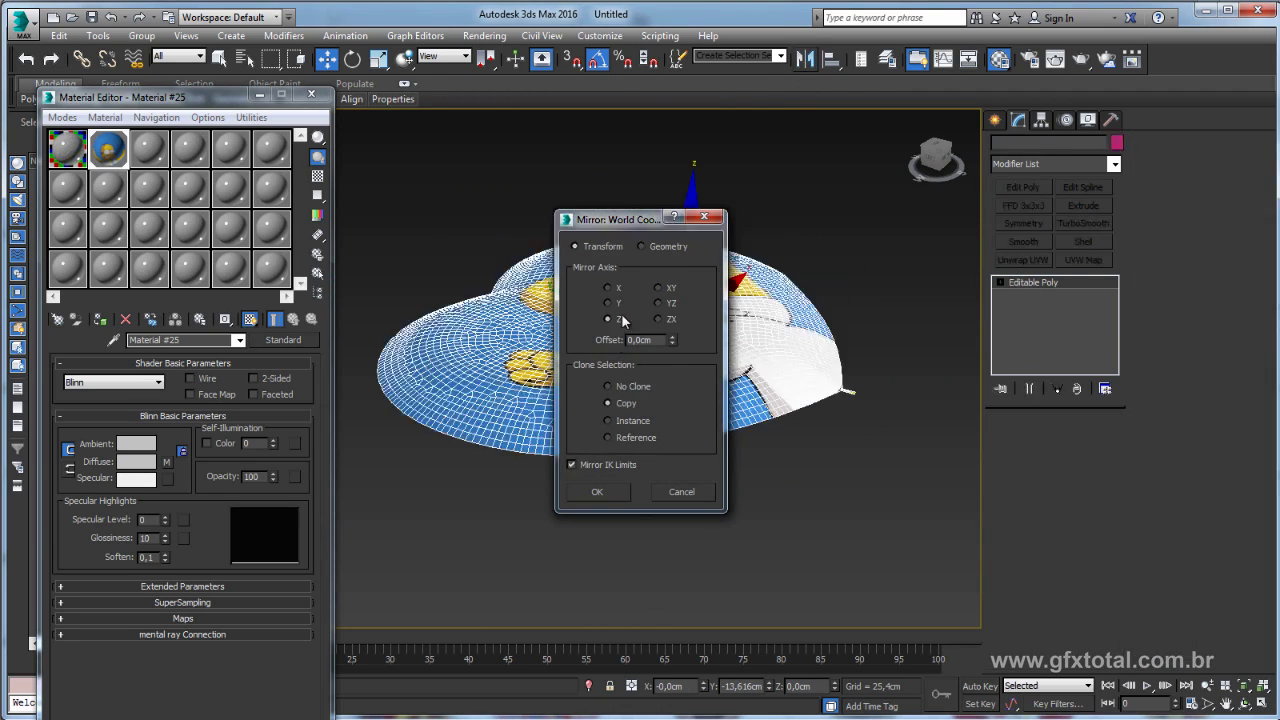
click(597, 492)
alt+middle_drag(615, 492, 687, 282)
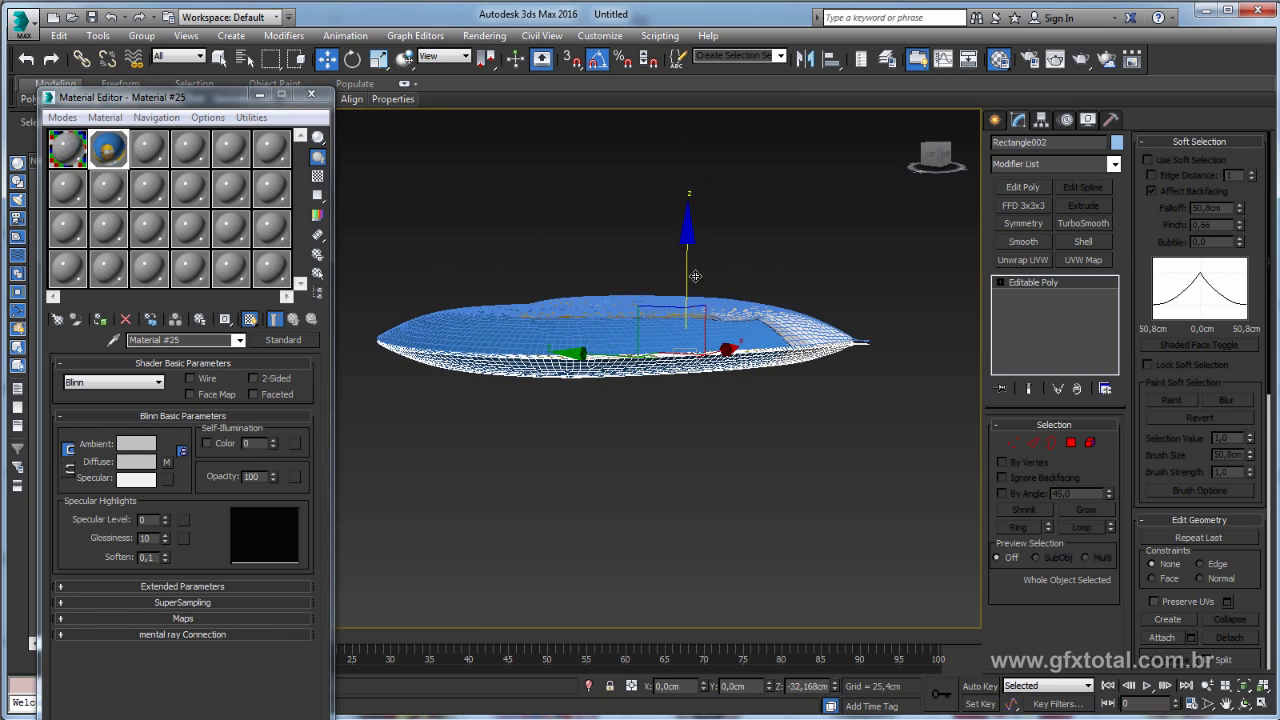
alt+middle_drag(687, 282, 909, 346)
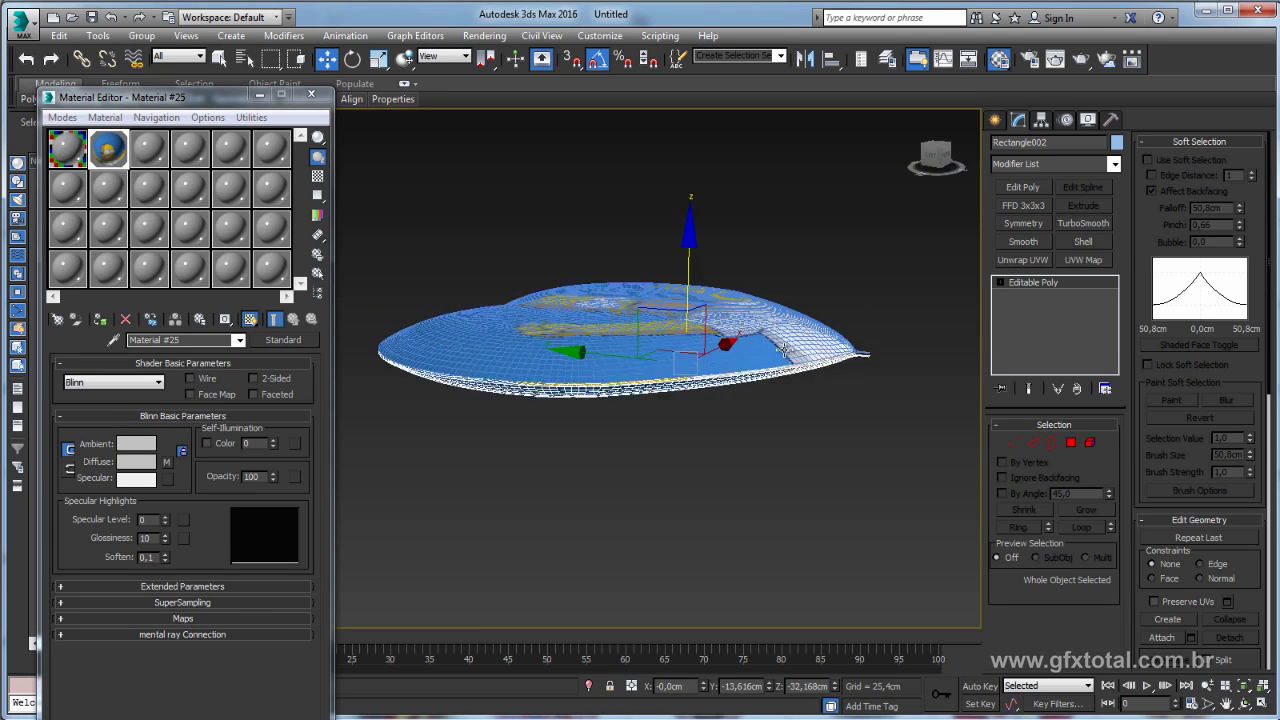
- Attach the mirrored half and bridge the two open borders into one closed mesh
click(1166, 640)
click(840, 350)
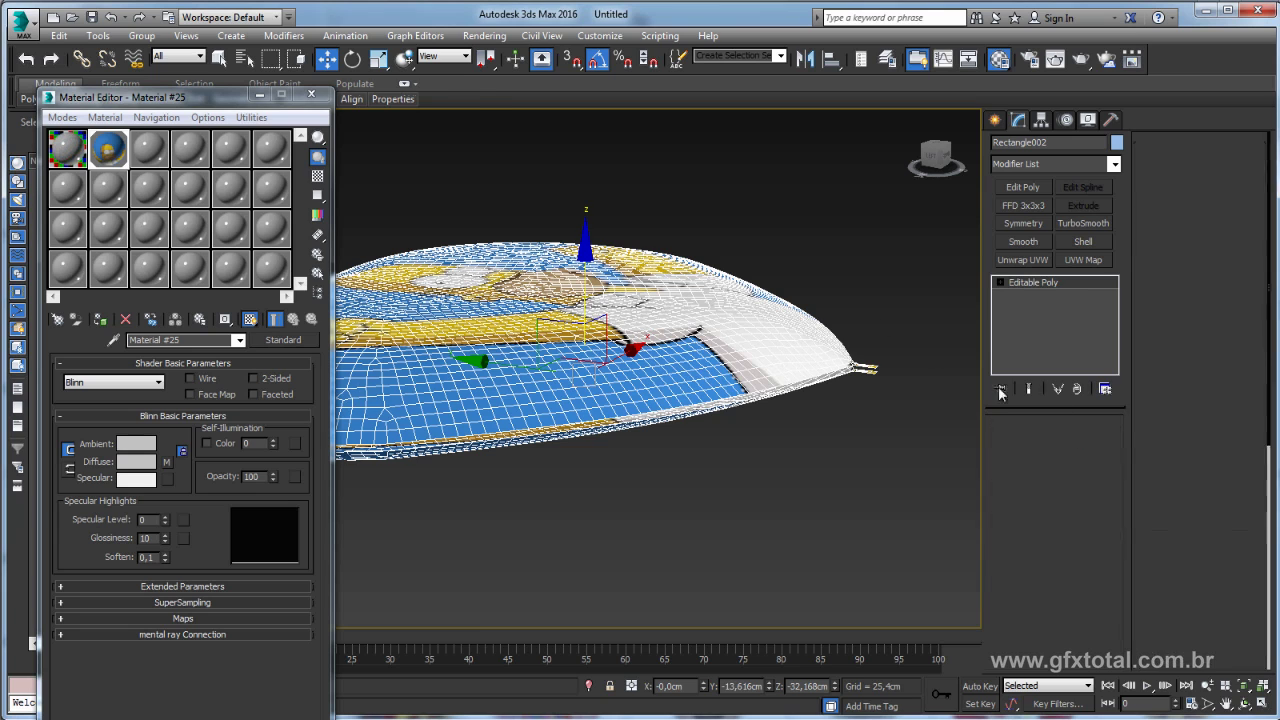
key(3)
scroll(856, 372, up, 2)
scroll(856, 372, up, 3)
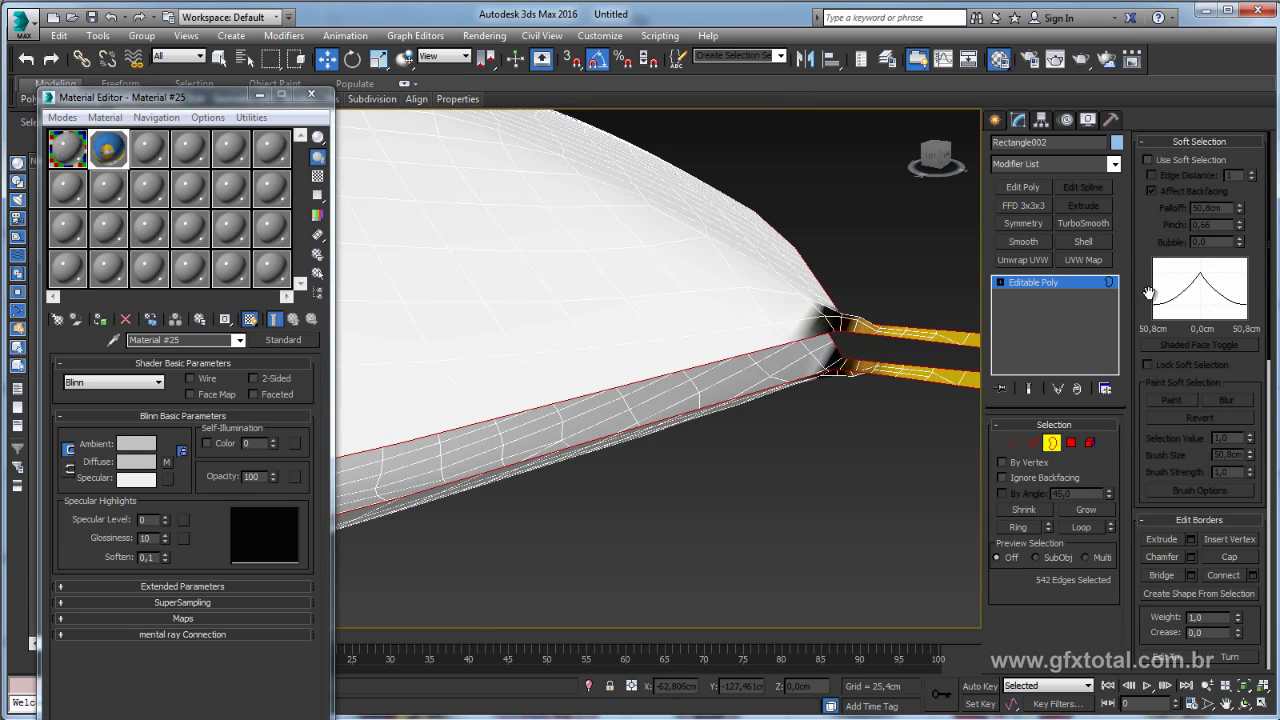
click(1161, 576)
- Exit Border mode and rename the balloon from Rectangle002 to 'balão'
mouse_move(937, 458)
alt+middle_down()
mouse_move(840, 452)
mouse_move(875, 295)
mouse_move(796, 449)
alt+middle_up()
scroll(814, 447, down, 5)
click(1040, 284)
mouse_move(886, 343)
alt+middle_down()
mouse_move(776, 376)
mouse_move(776, 278)
mouse_move(515, 335)
mouse_move(764, 269)
alt+middle_up()
scroll(515, 335, up, 3)
scroll(515, 335, up, 2)
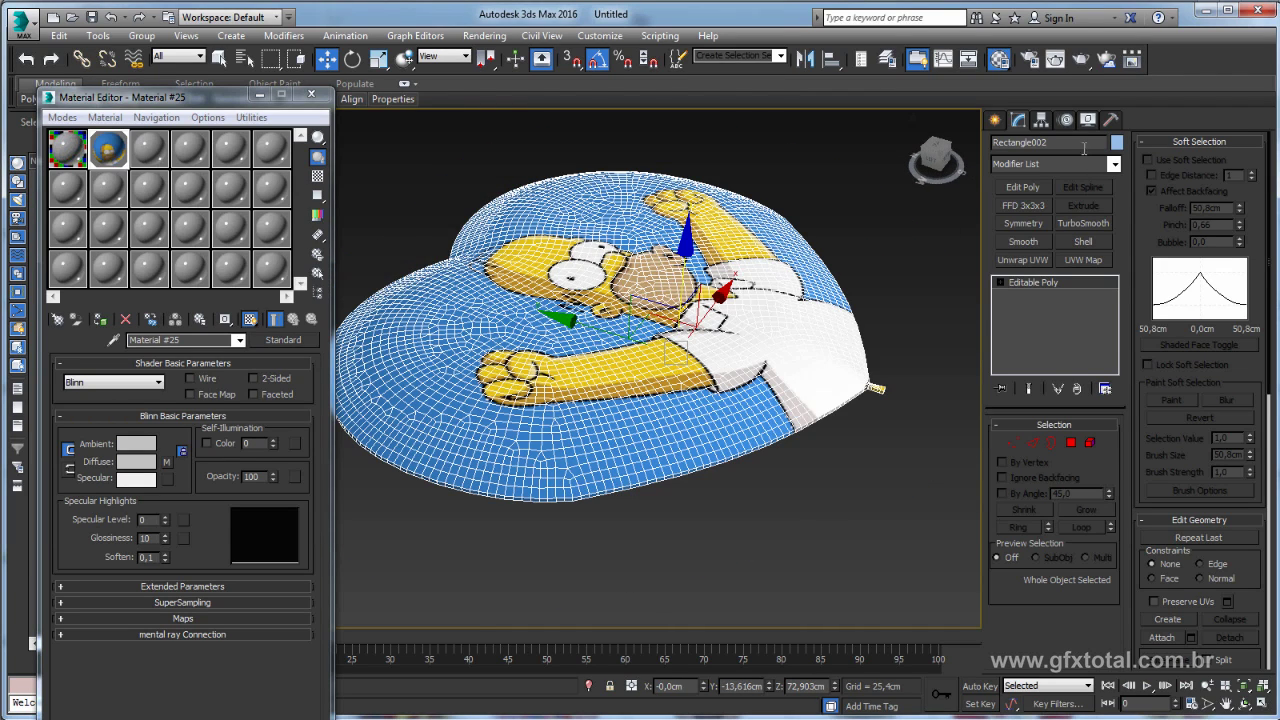
mouse_move(958, 148)
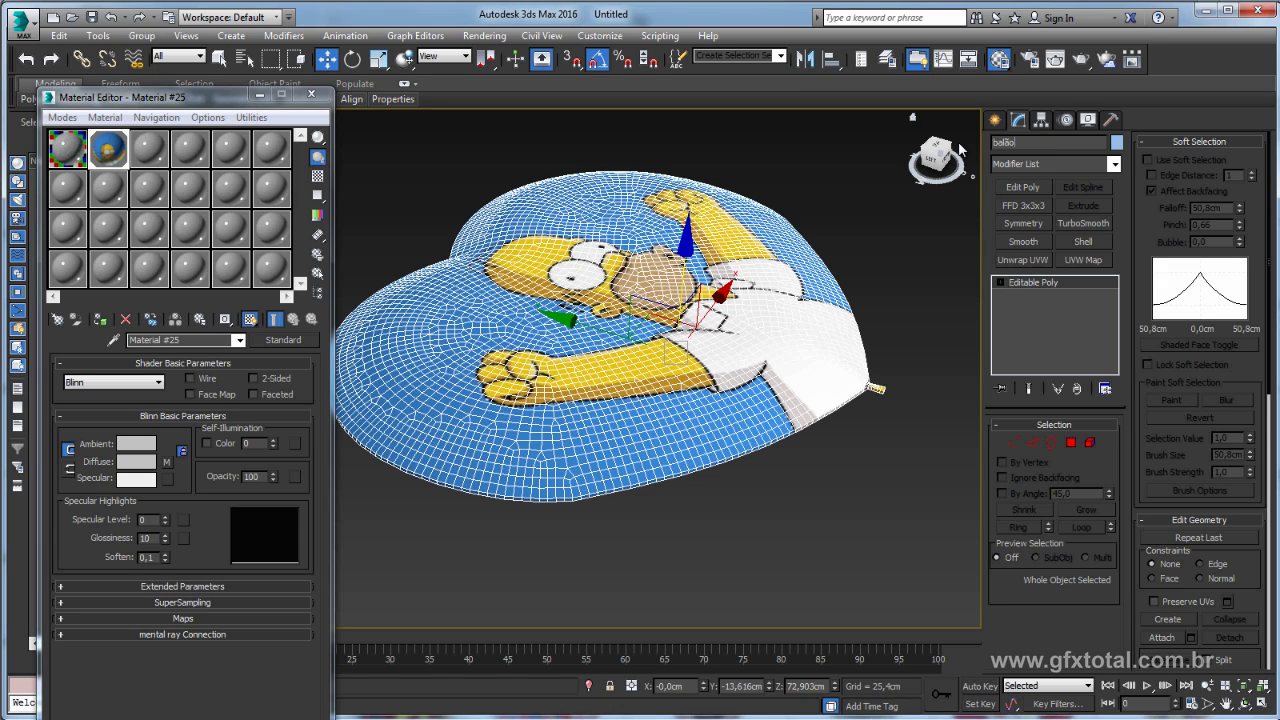
- Switch the Create panel category to Standard Primitives and arm the Box tool
scroll(960, 150, down, 5)
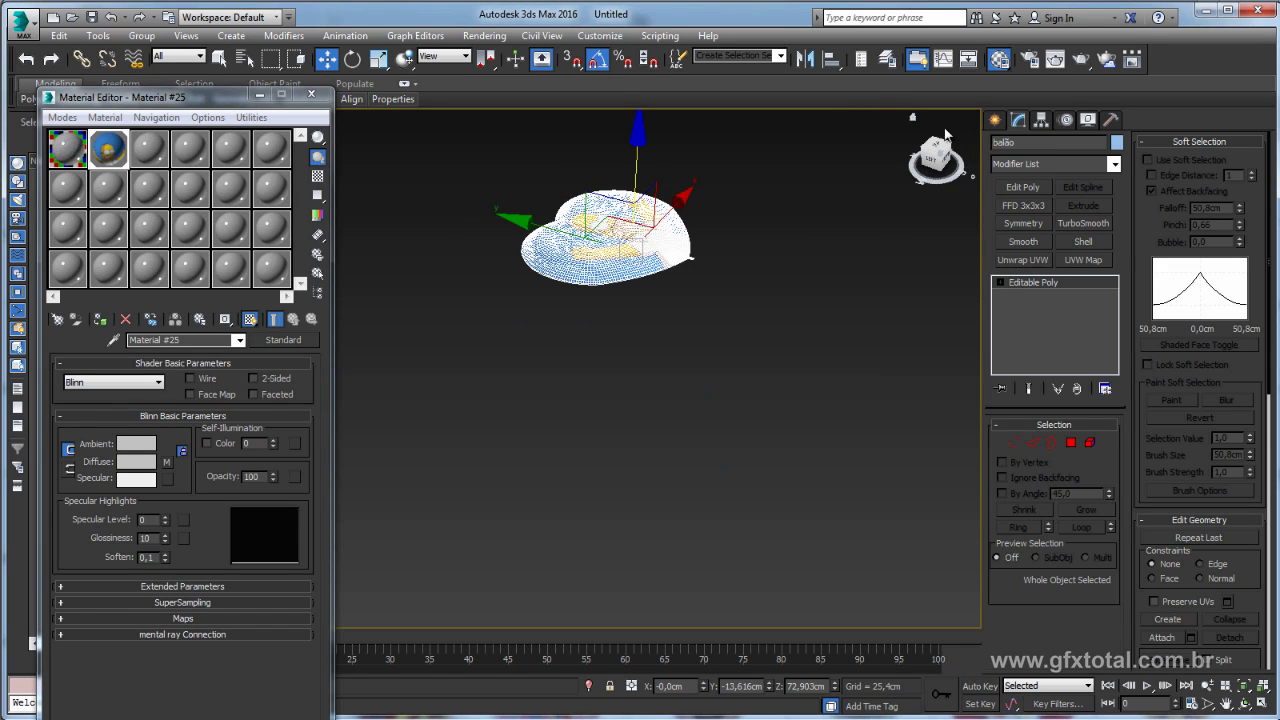
click(1027, 167)
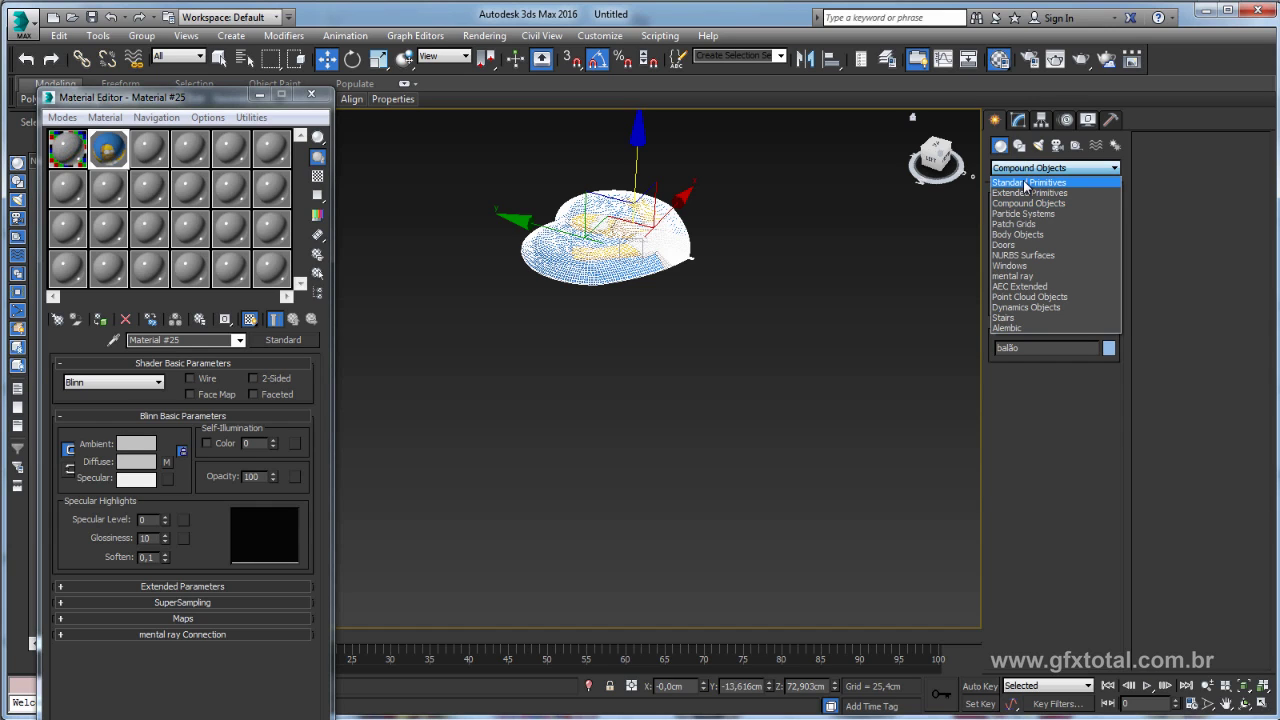
click(1027, 184)
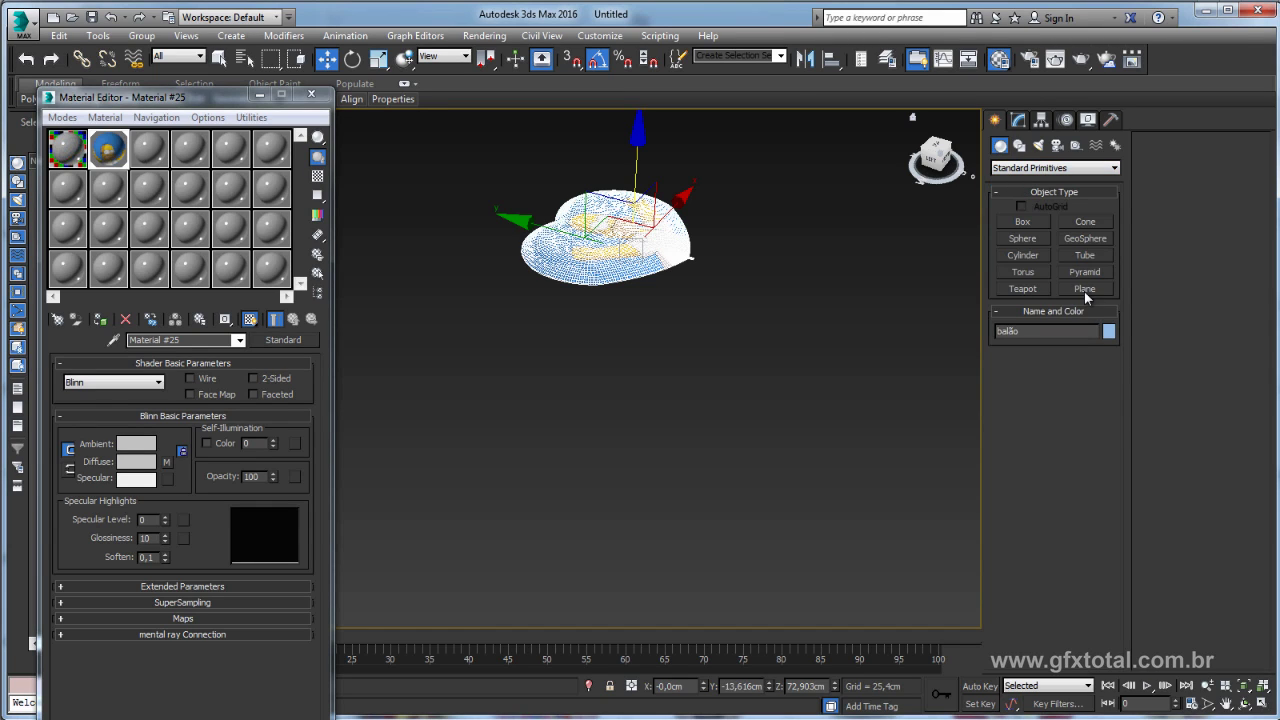
click(1016, 213)
alt+middle_drag(790, 280, 724, 301)
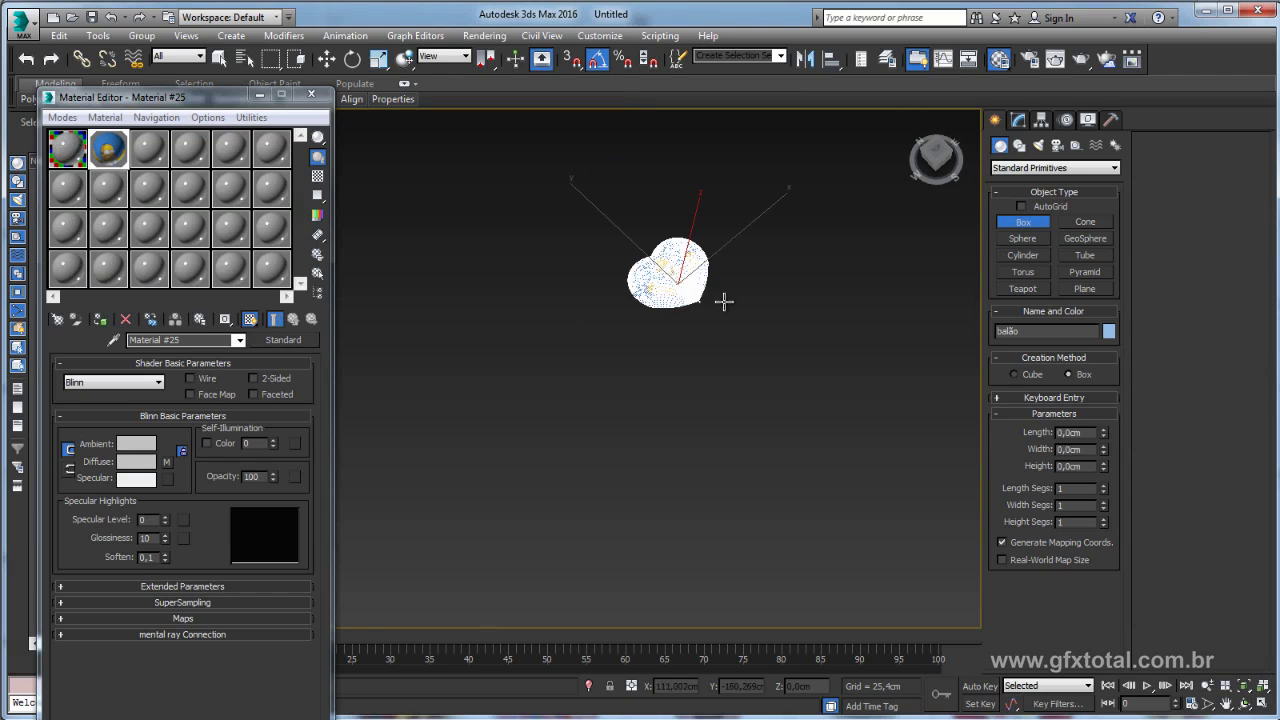
- Draw a flat 1022,503 × 1022,503 cm box and rename Box001 to piso
drag(670, 270, 777, 351)
click(777, 374)
key(w)
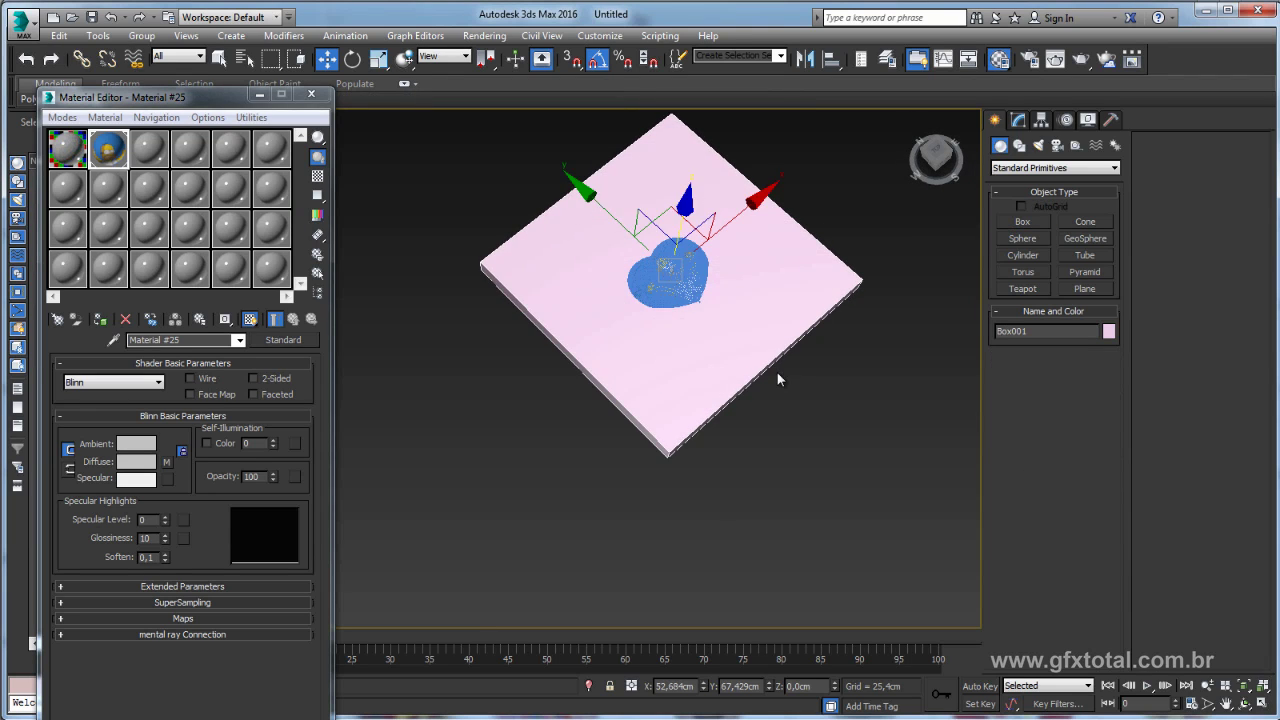
scroll(765, 256, up, 3)
click(1022, 120)
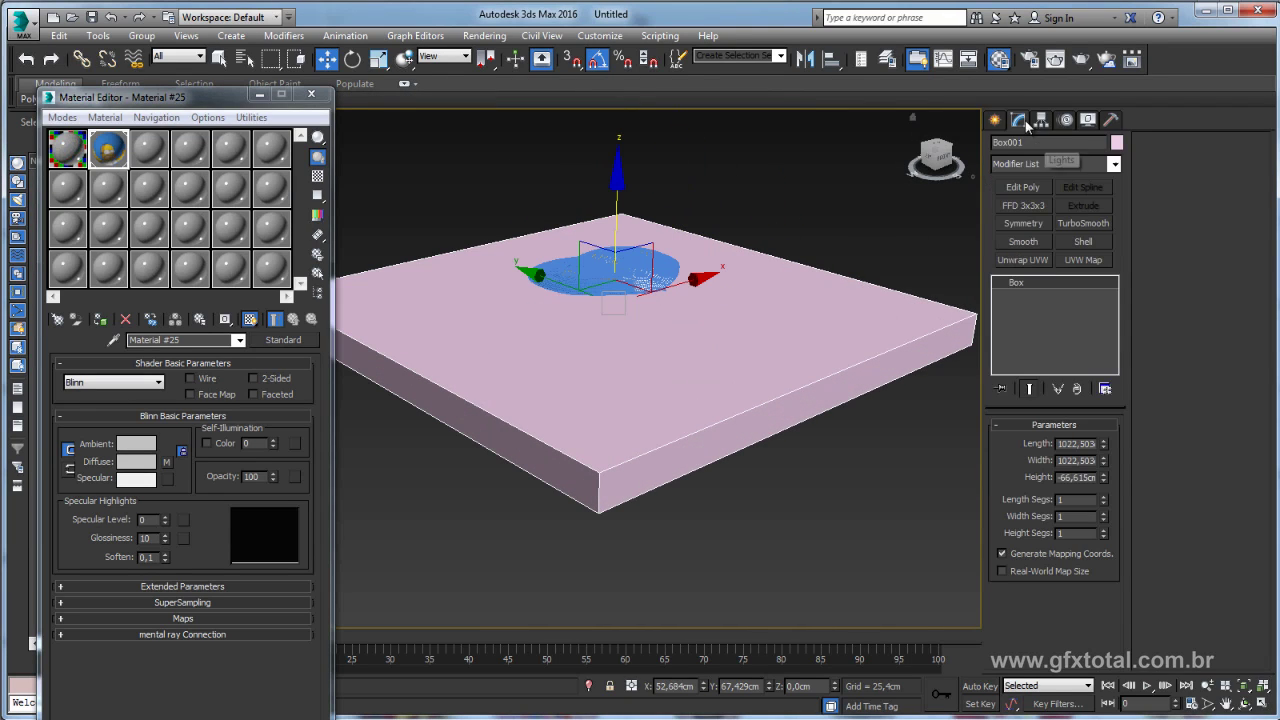
click(1033, 142)
text(piso)
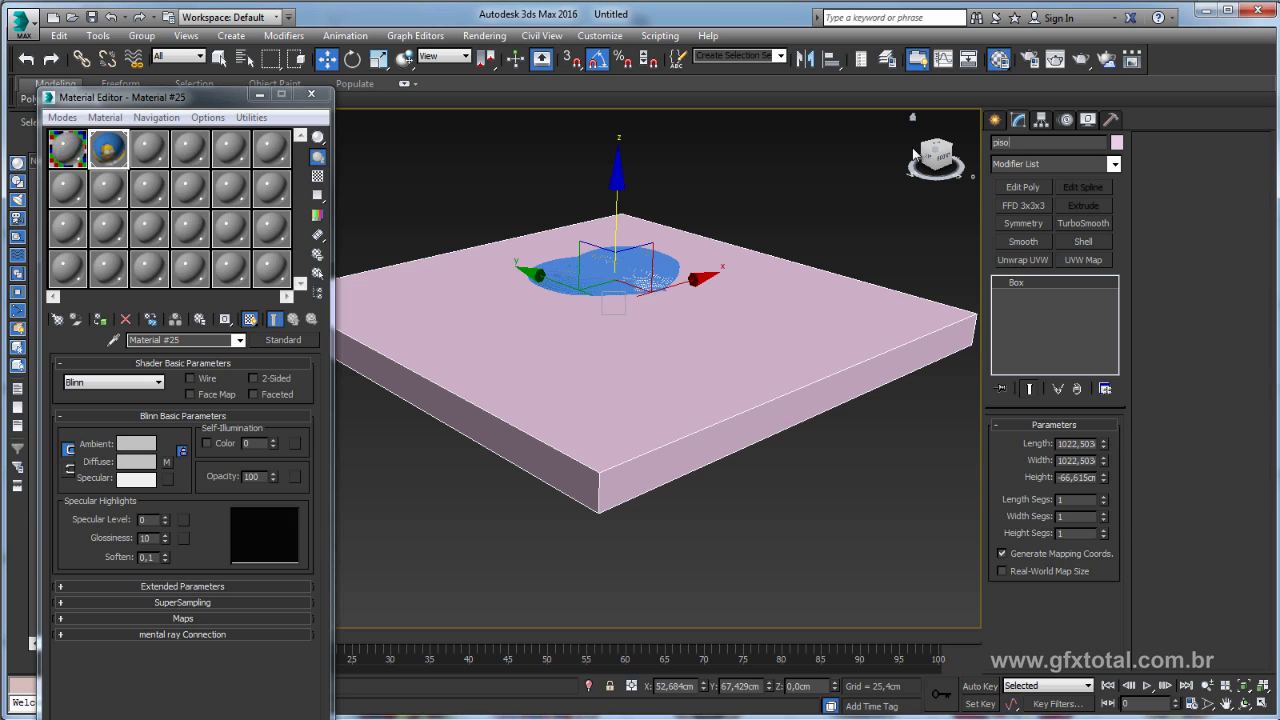
- Orbit low around the scene to check piso sits beneath the balloon
mouse_move(403, 224)
alt+middle_down()
mouse_move(523, 186)
mouse_move(724, 181)
alt+middle_up()
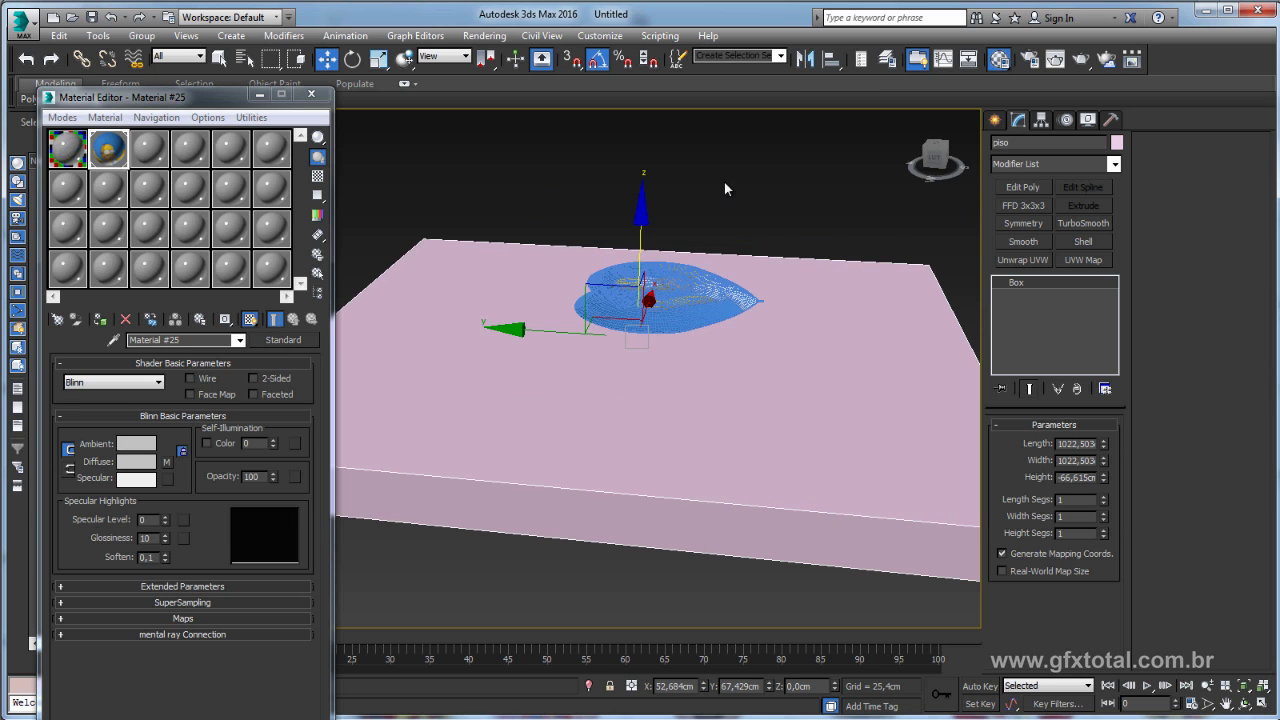
ctrl+click(697, 318)
alt+middle_drag(697, 318, 648, 254)
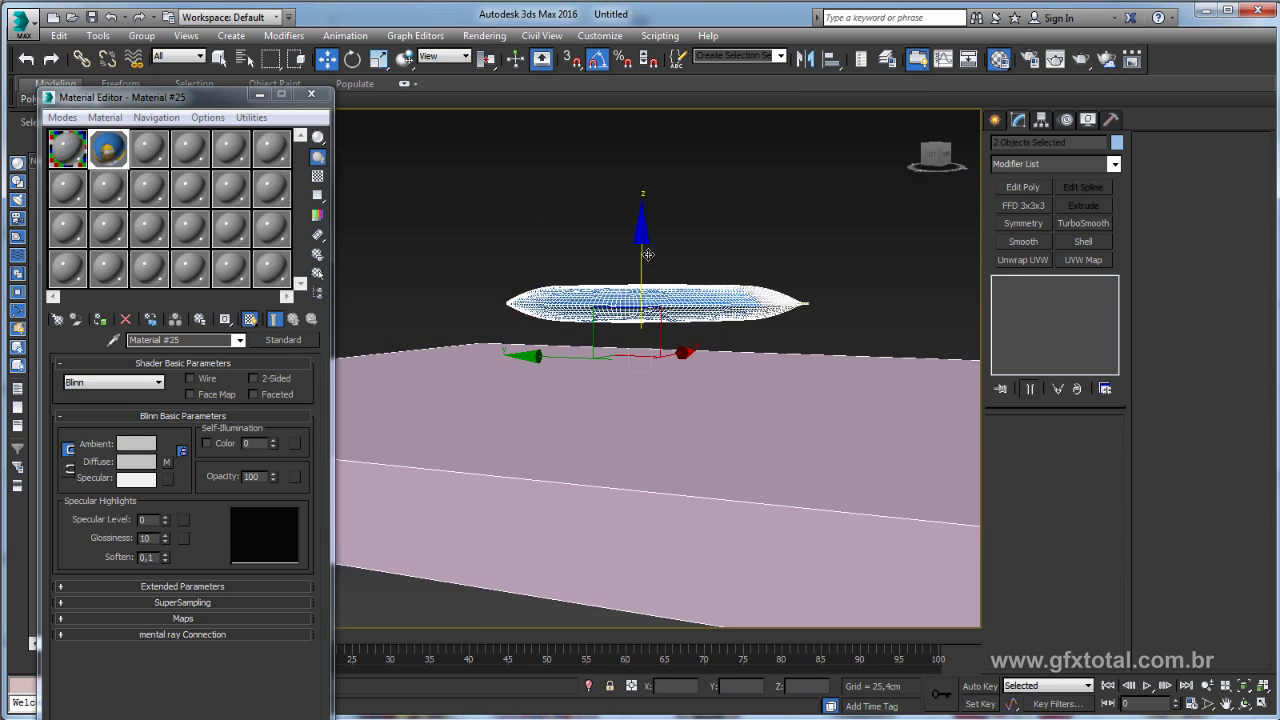
alt+middle_drag(818, 242, 800, 250)
click(700, 300)
mouse_move(700, 300)
alt+middle_down()
mouse_move(698, 247)
mouse_move(730, 330)
mouse_move(766, 366)
mouse_move(738, 381)
mouse_move(766, 326)
alt+middle_up()
- Change the piso floor box's object colour to blue
click(860, 406)
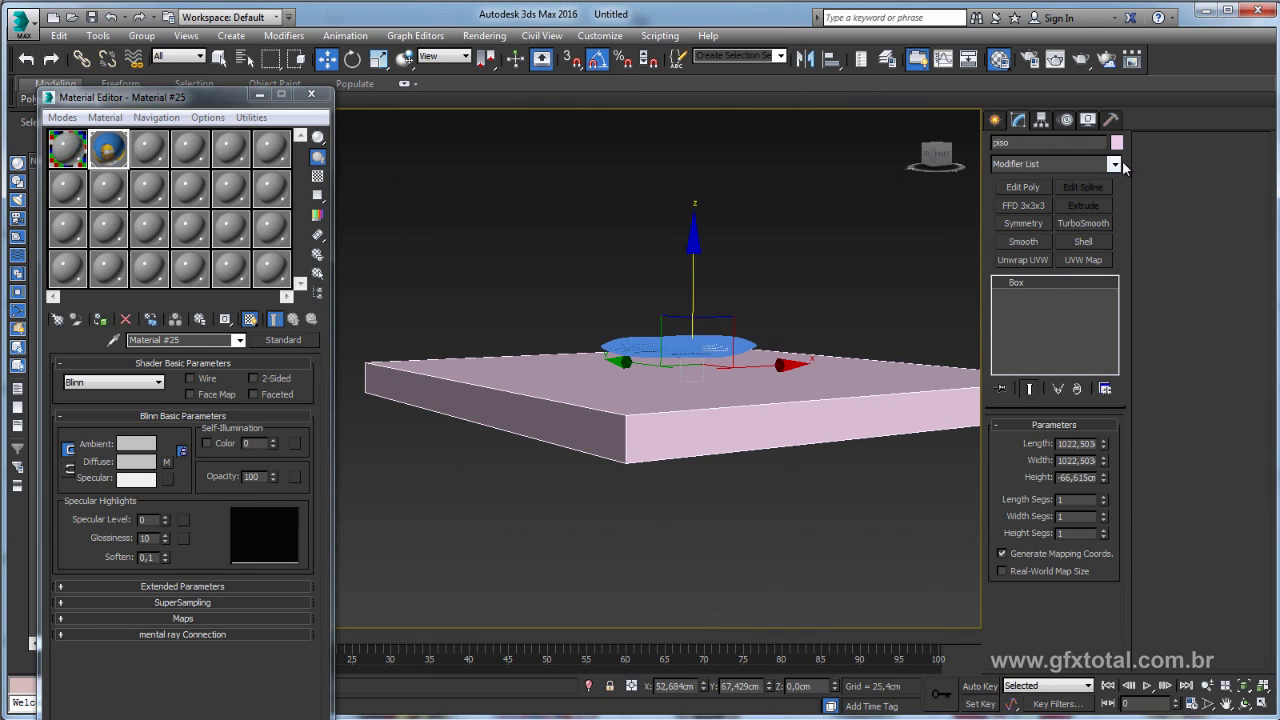
click(1116, 143)
click(833, 419)
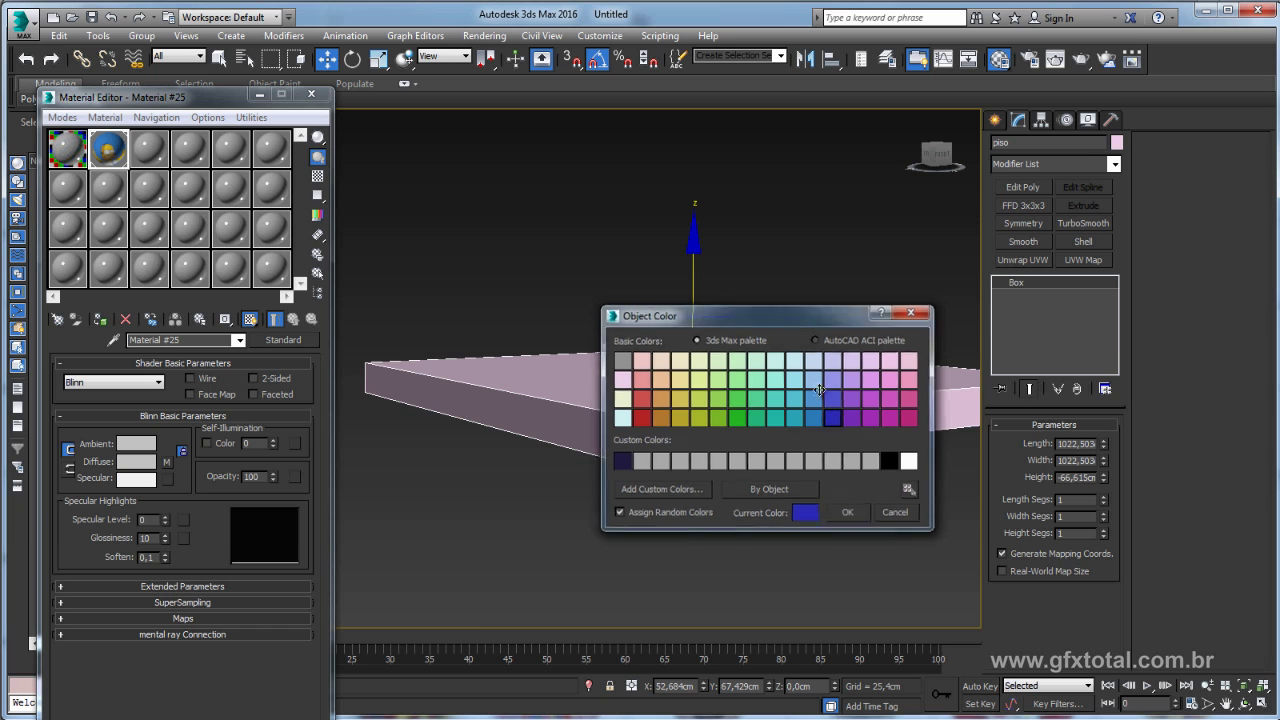
click(848, 512)
mouse_move(848, 512)
alt+middle_down()
mouse_move(726, 380)
mouse_move(385, 147)
alt+middle_up()
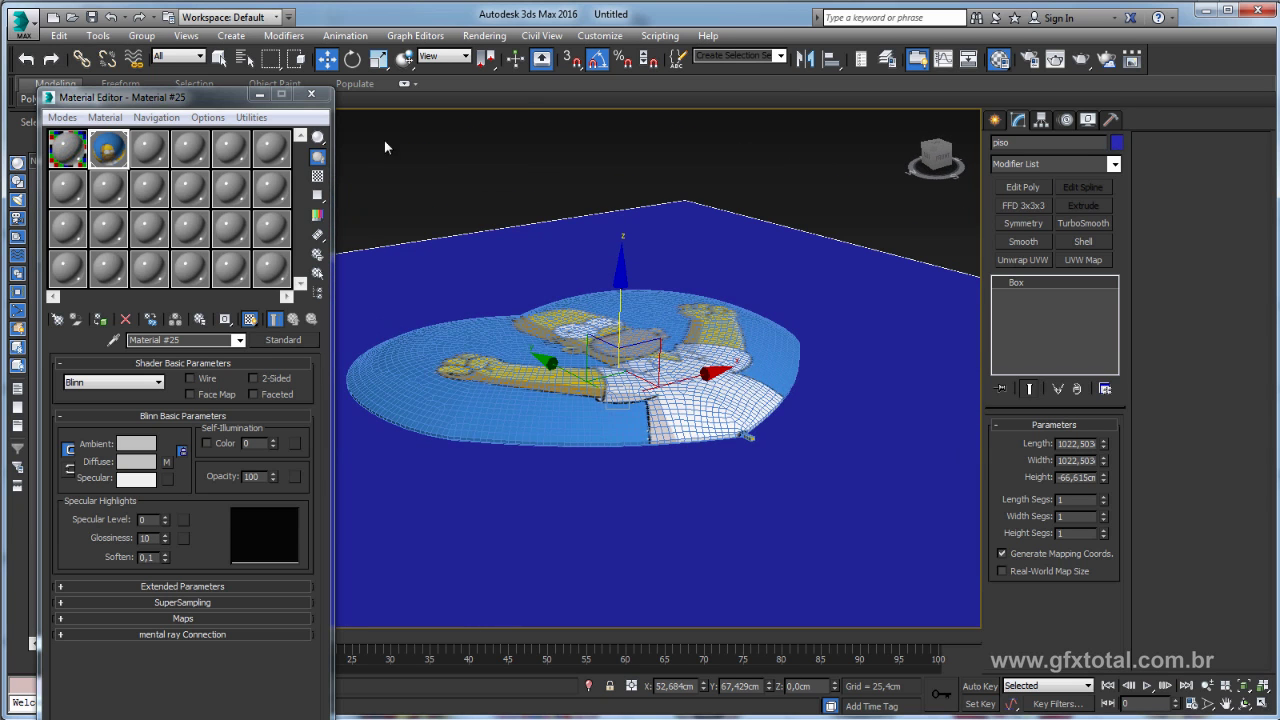
- Close the Material Editor, switch the viewport to Realistic shading, and select balão
click(305, 97)
click(261, 118)
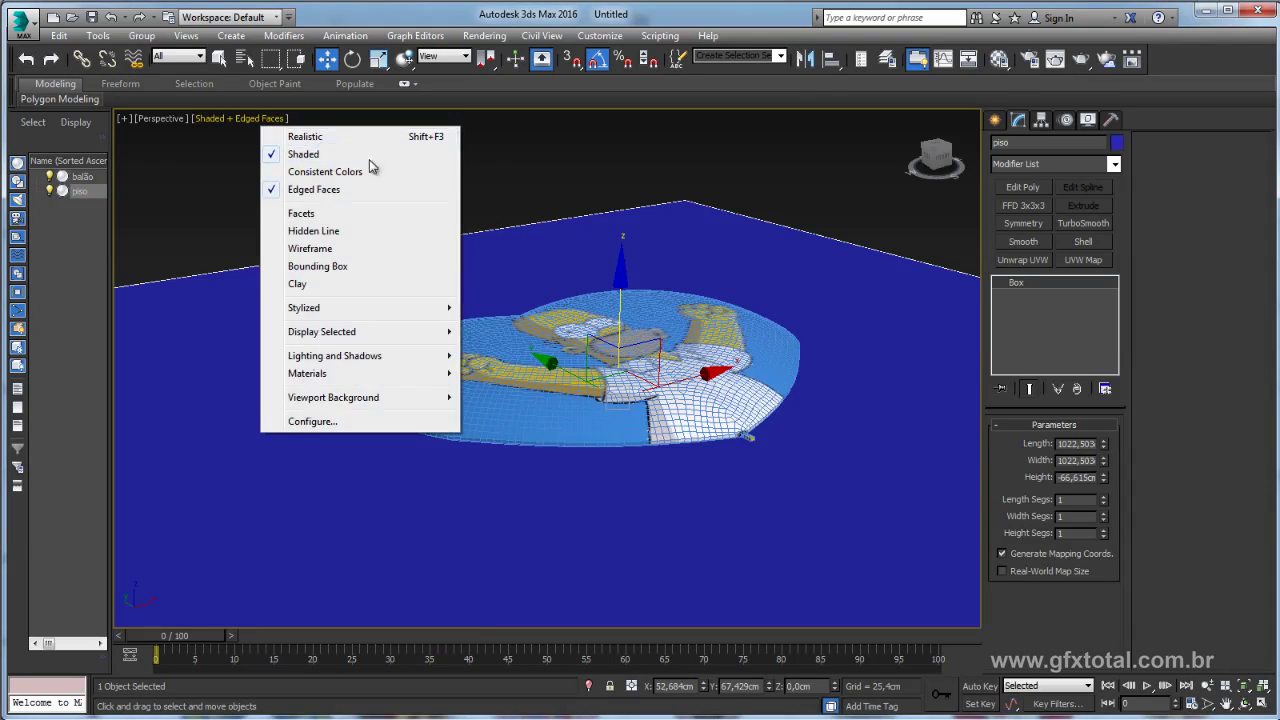
click(305, 136)
mouse_move(305, 136)
alt+middle_down()
mouse_move(794, 269)
mouse_move(806, 310)
mouse_move(733, 370)
alt+middle_up()
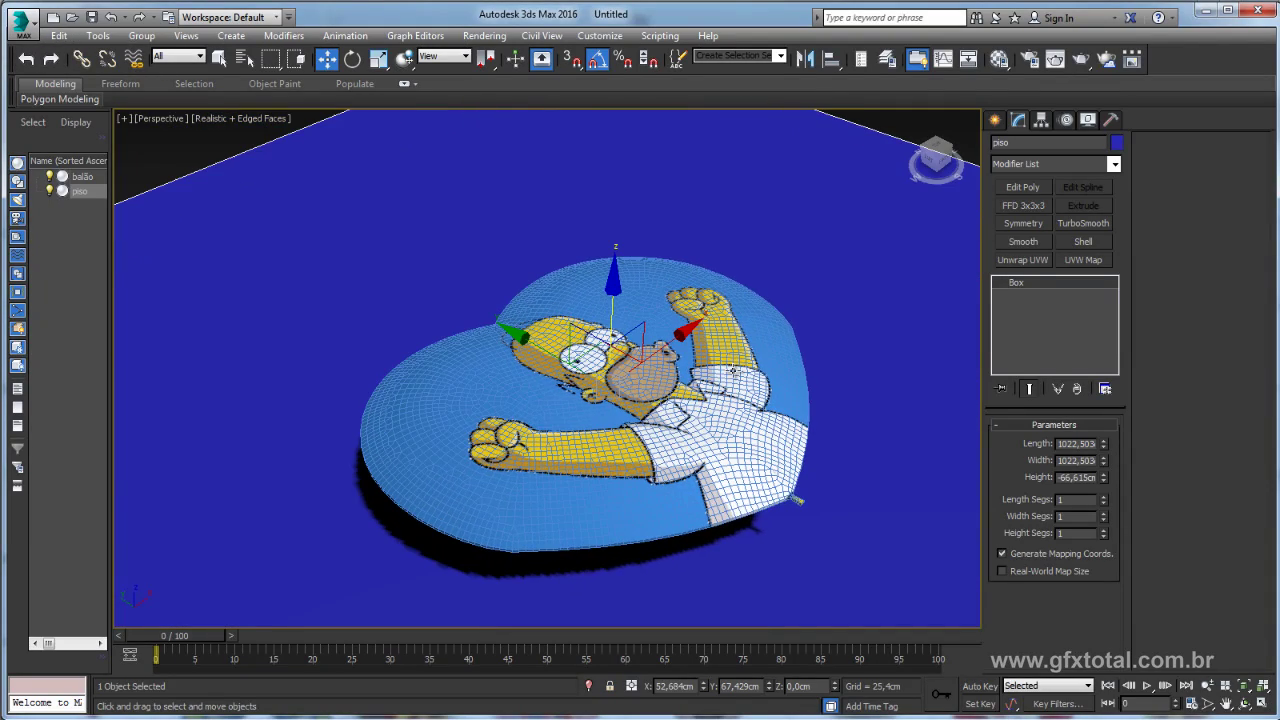
click(706, 380)
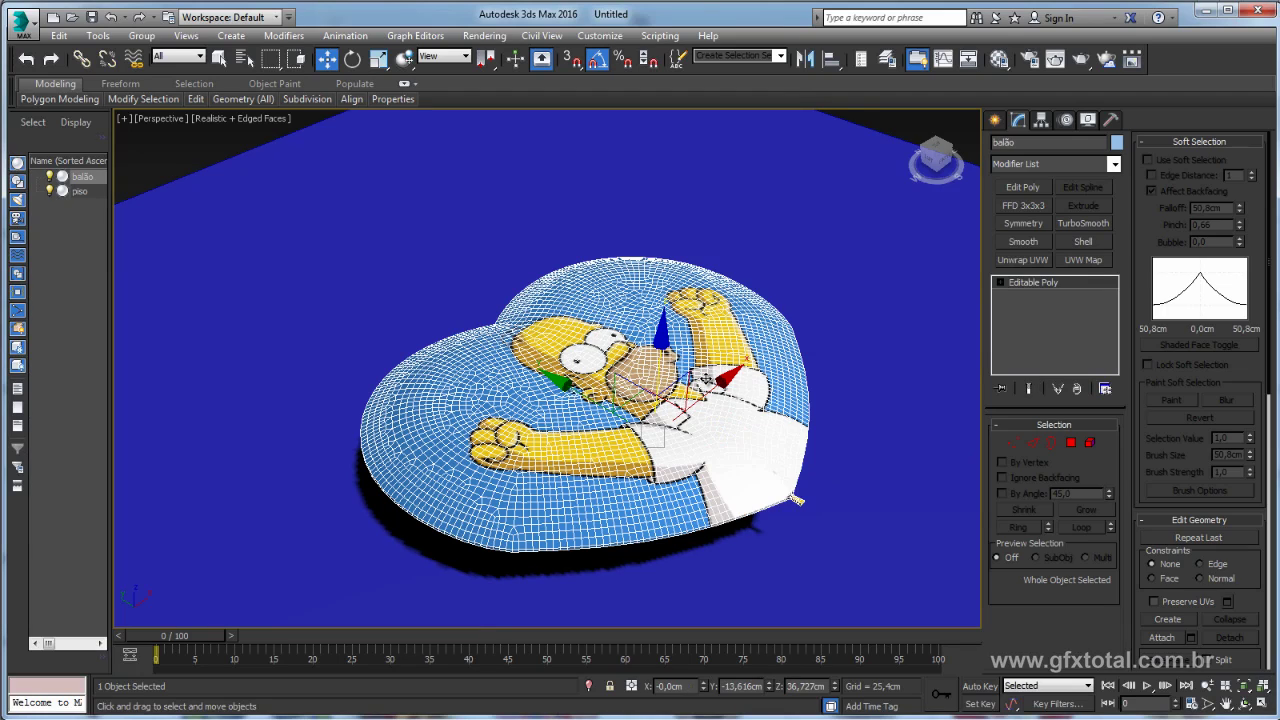
- Add a Cloth modifier to balão and open its Object Properties dialog
click(1114, 164)
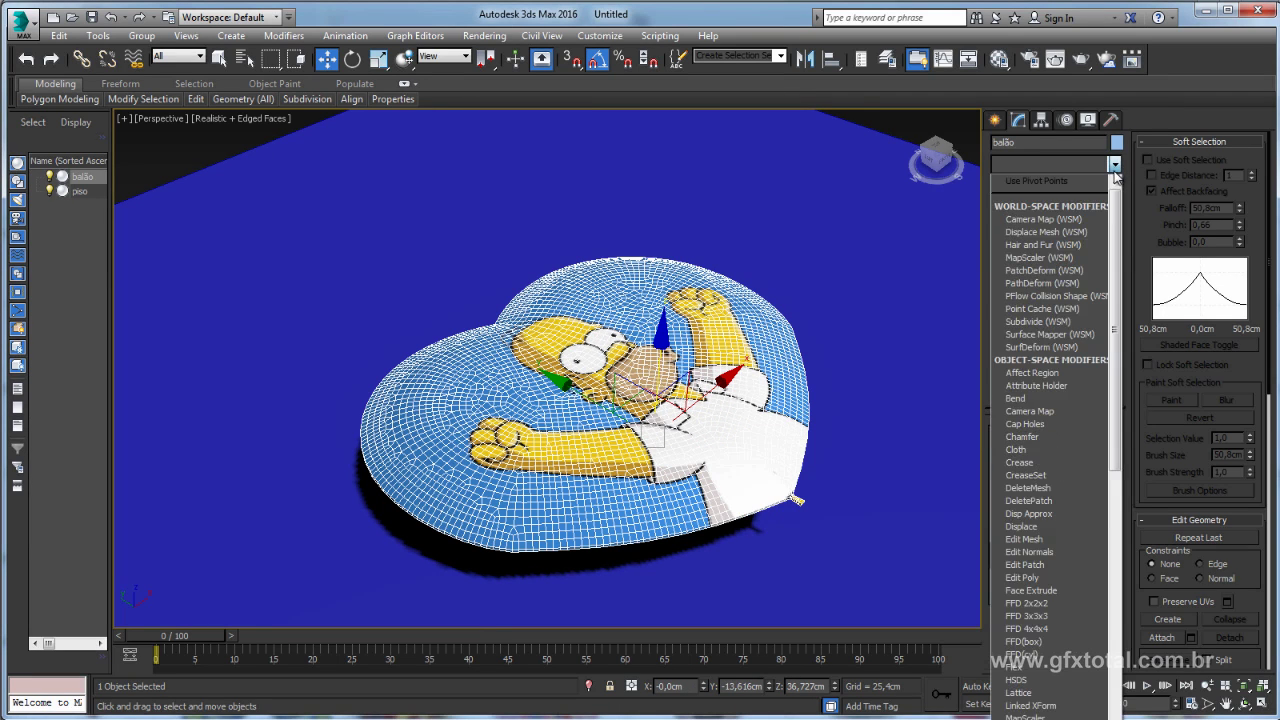
click(1028, 454)
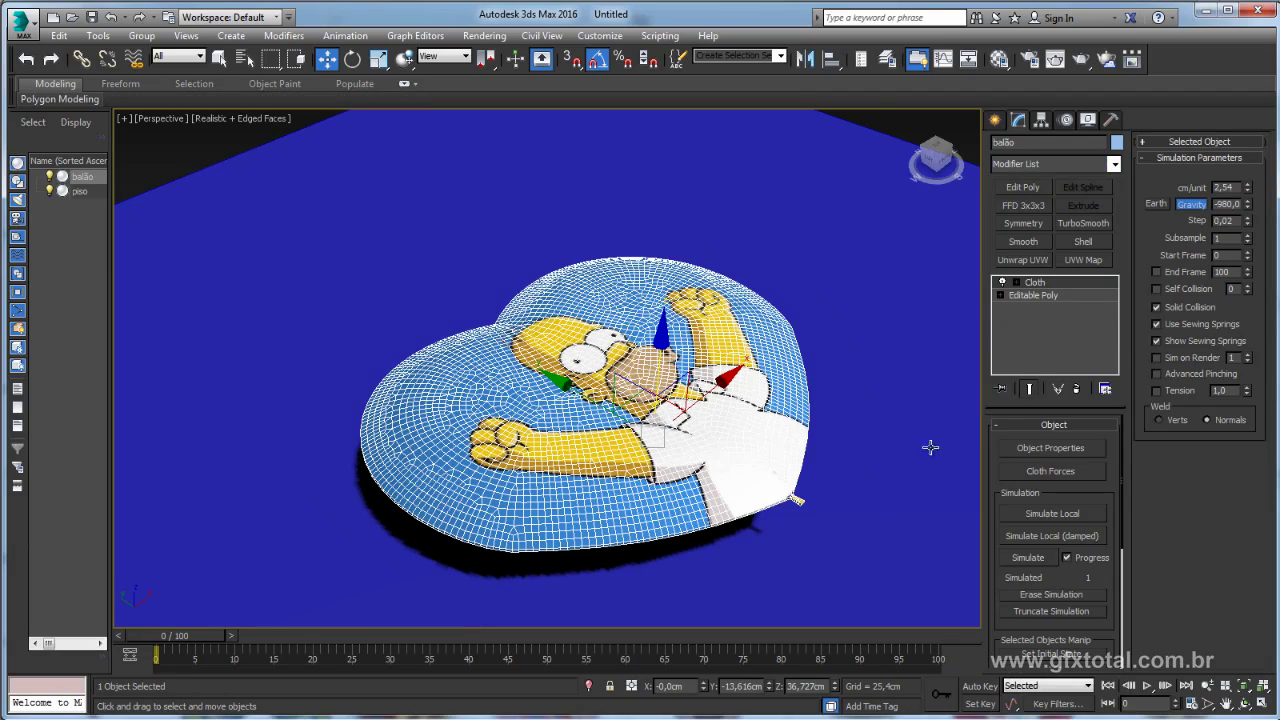
middle_drag(803, 450, 587, 255)
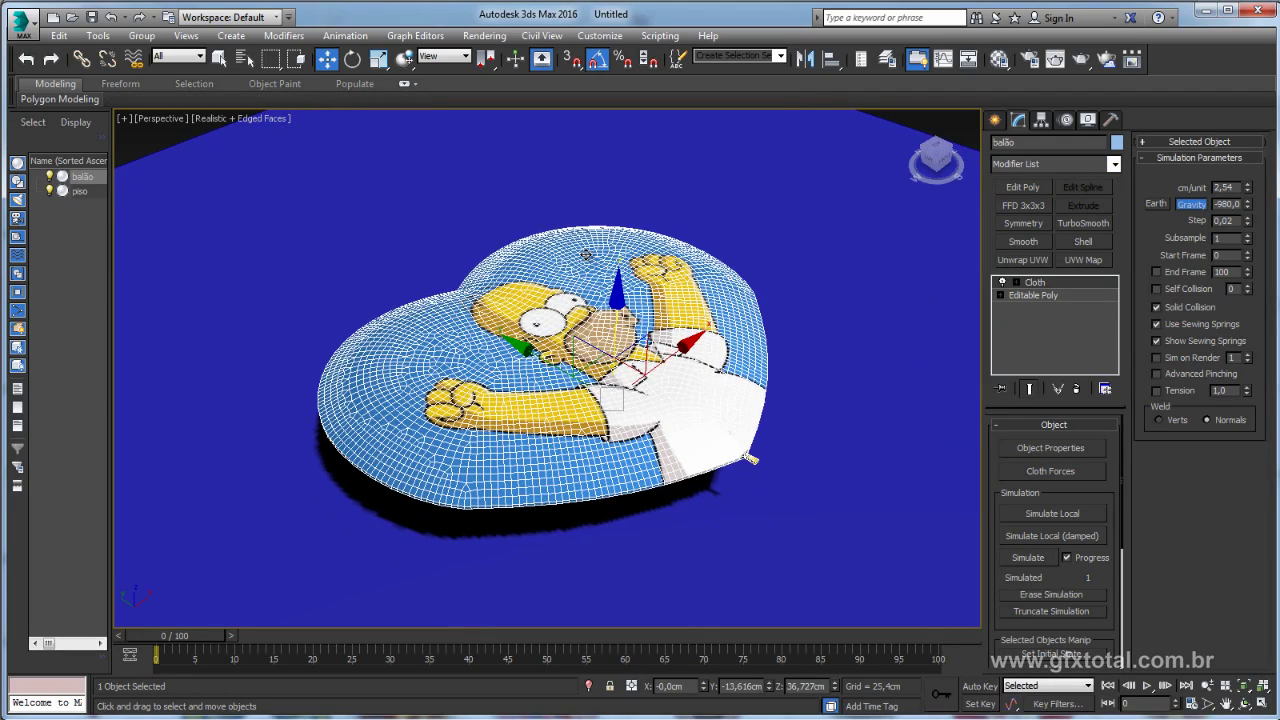
click(1048, 447)
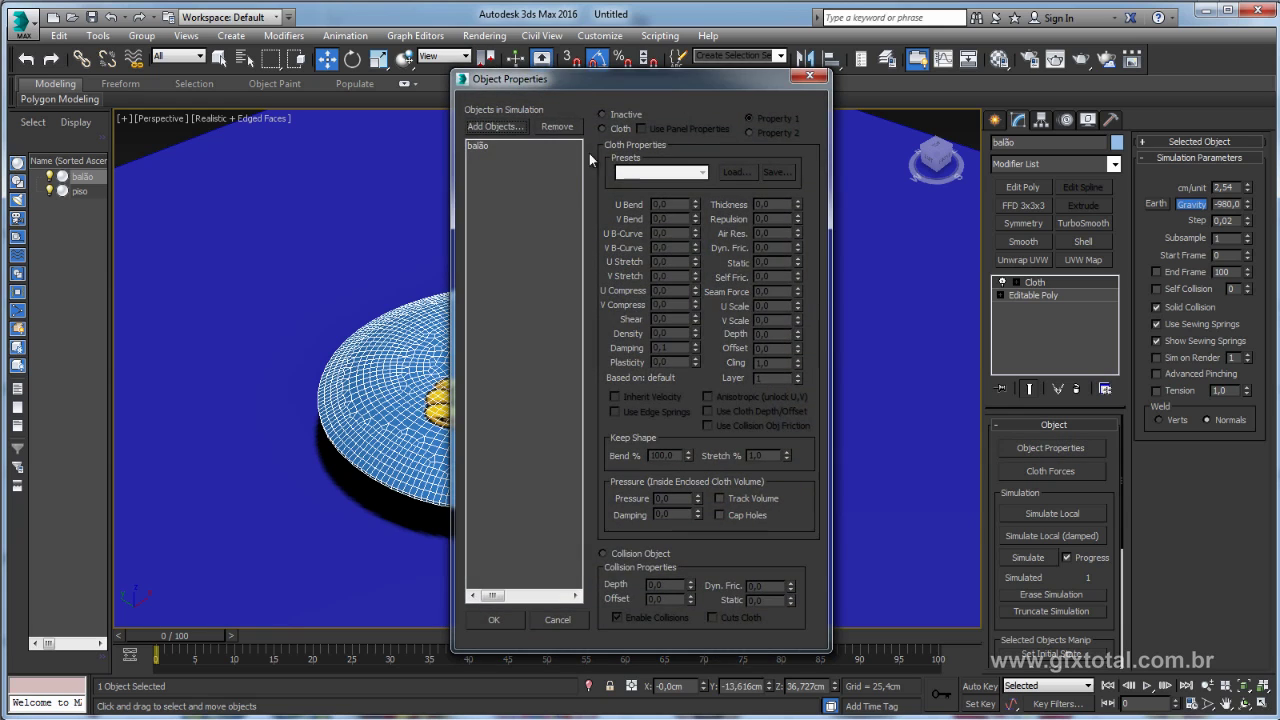
- Add the floor piso to the objects in the cloth simulation
drag(565, 87, 833, 67)
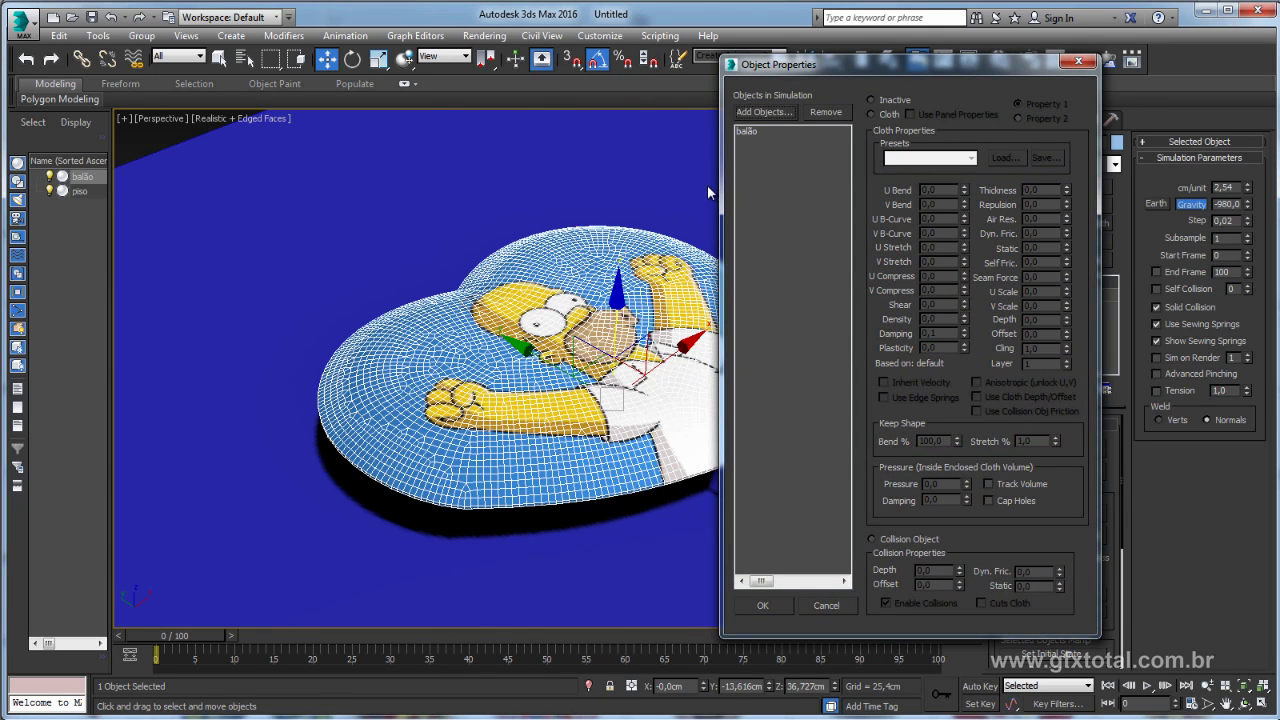
click(769, 111)
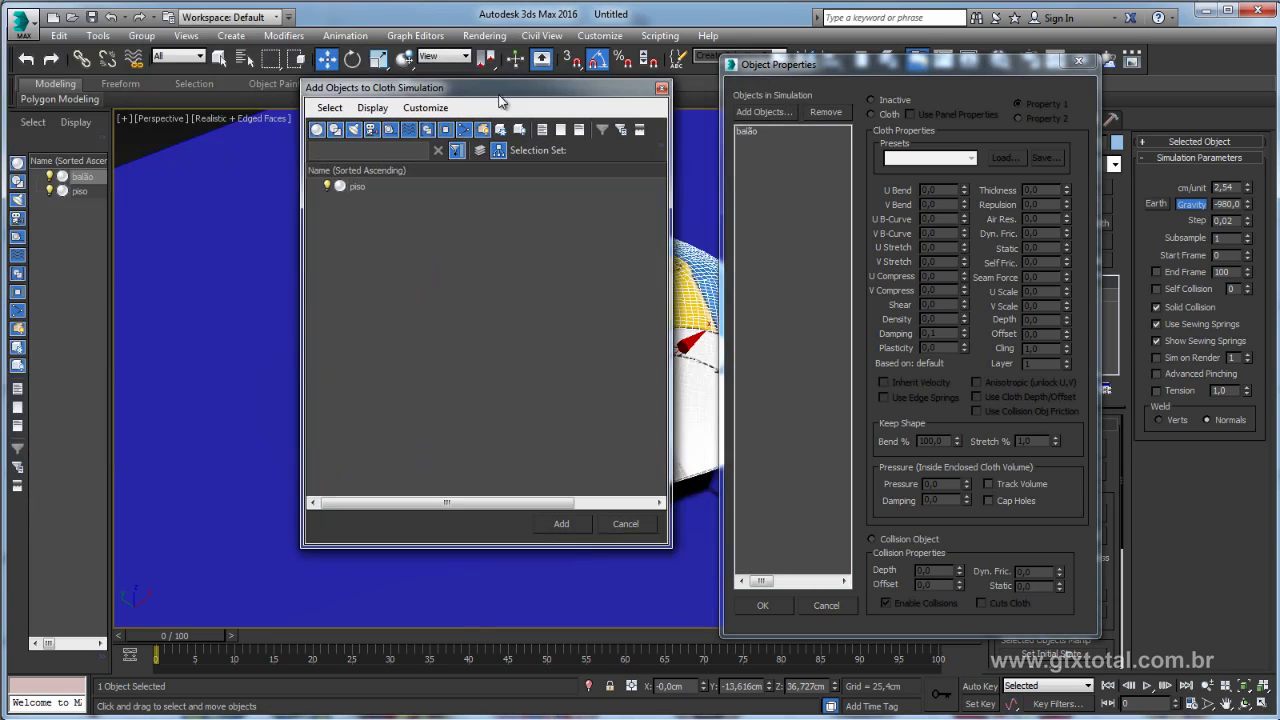
click(355, 187)
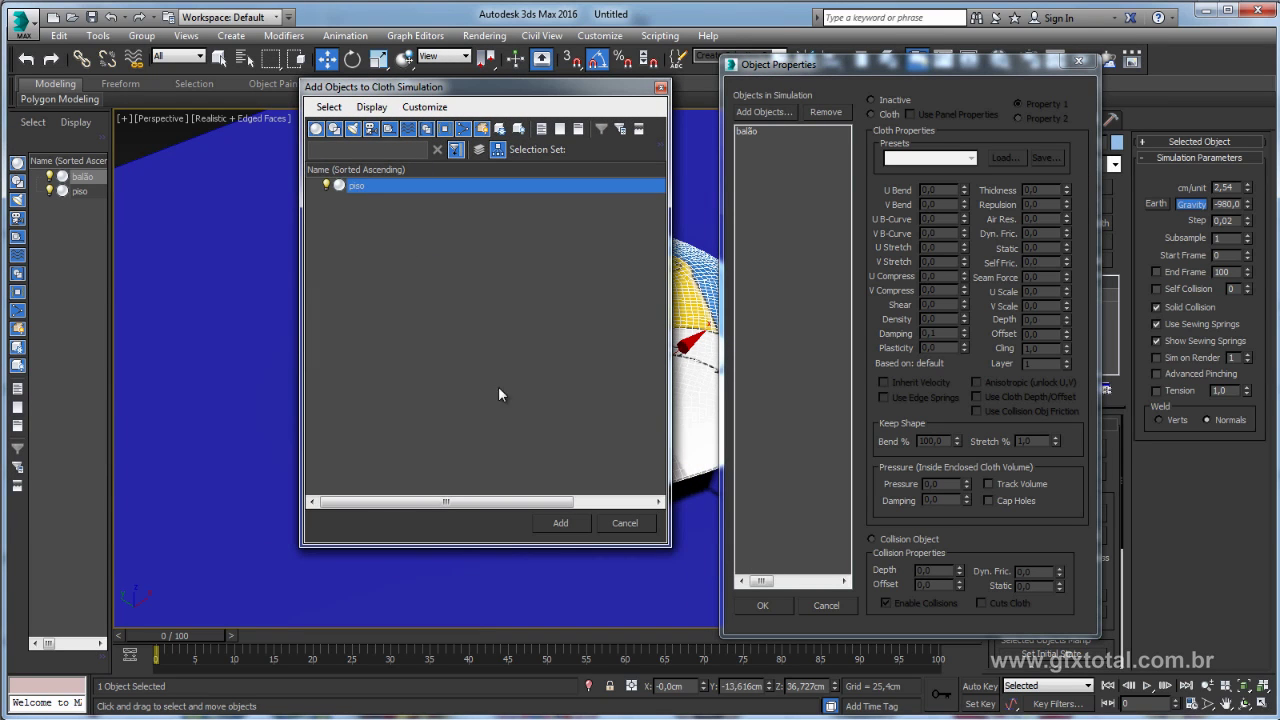
click(561, 523)
- Set balão as Cloth and piso as a Collision Object, then confirm with OK
click(751, 132)
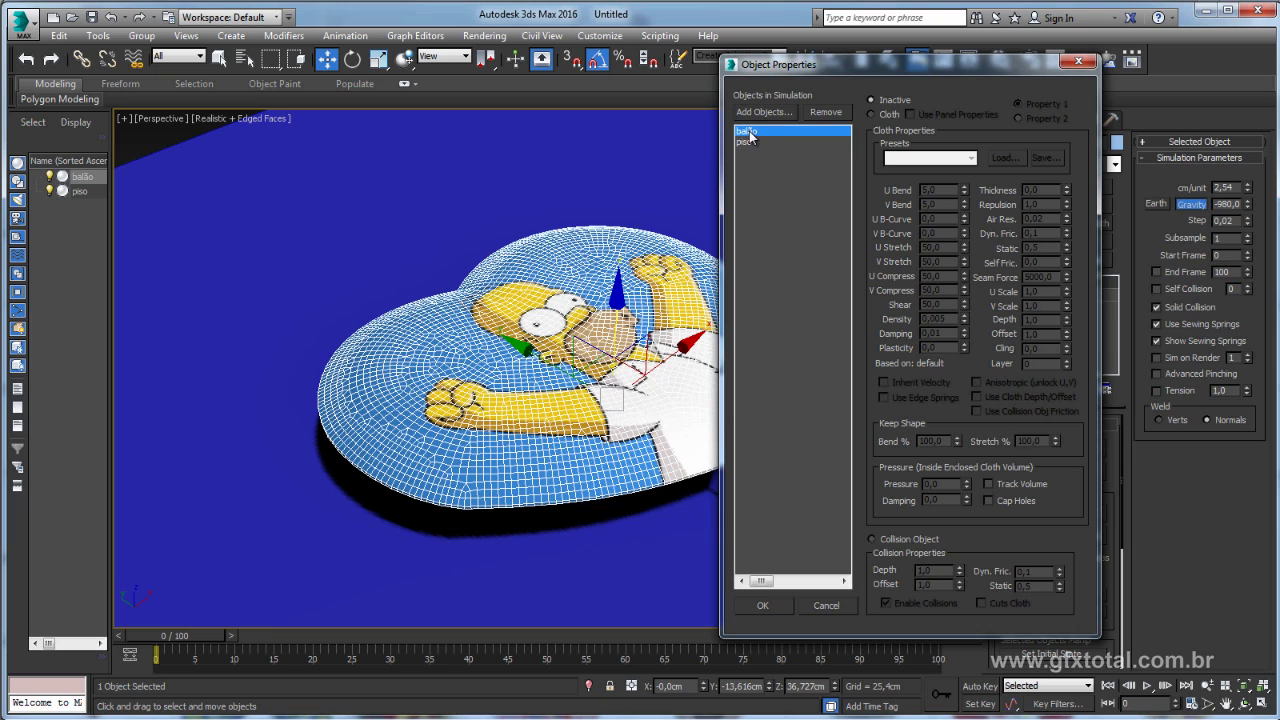
click(751, 143)
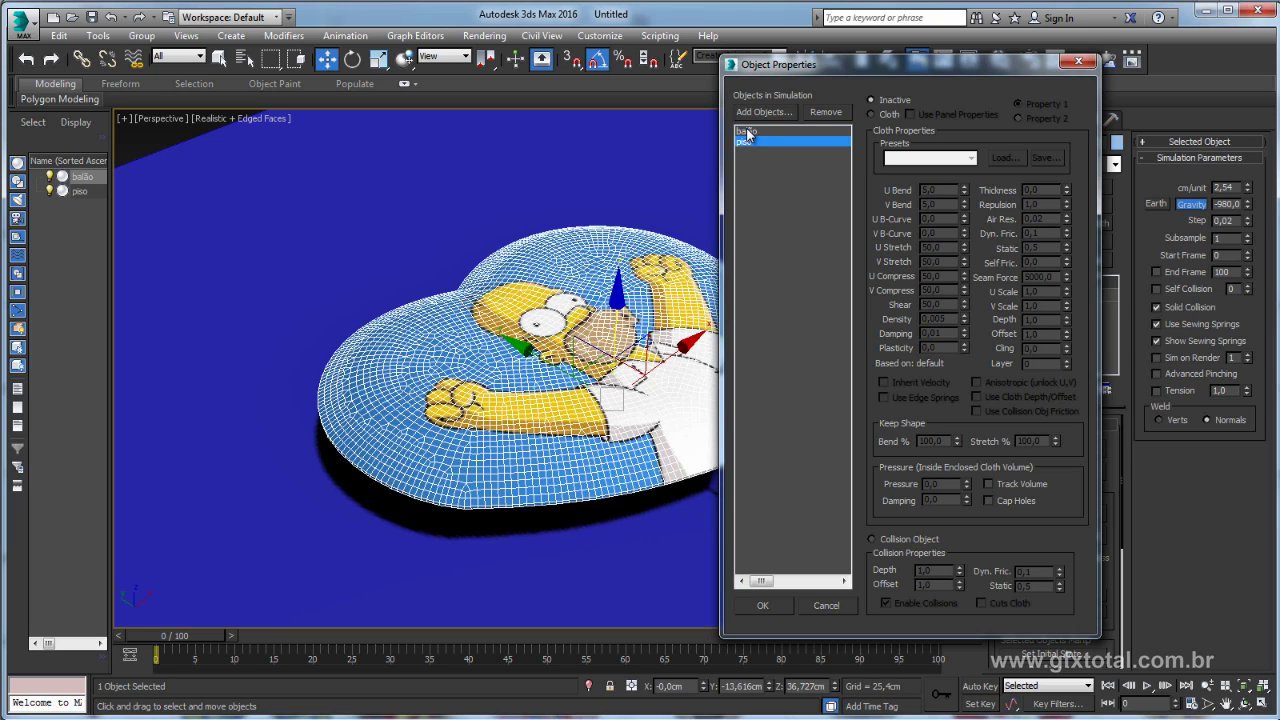
click(748, 132)
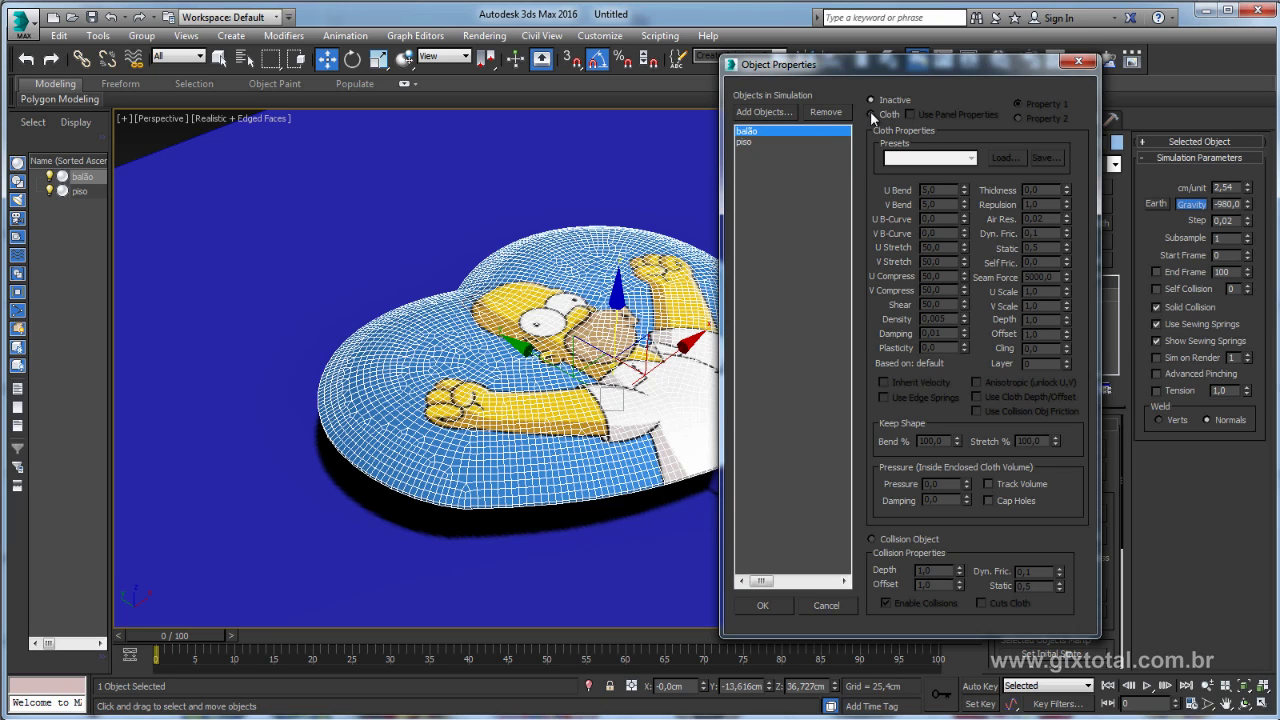
click(871, 114)
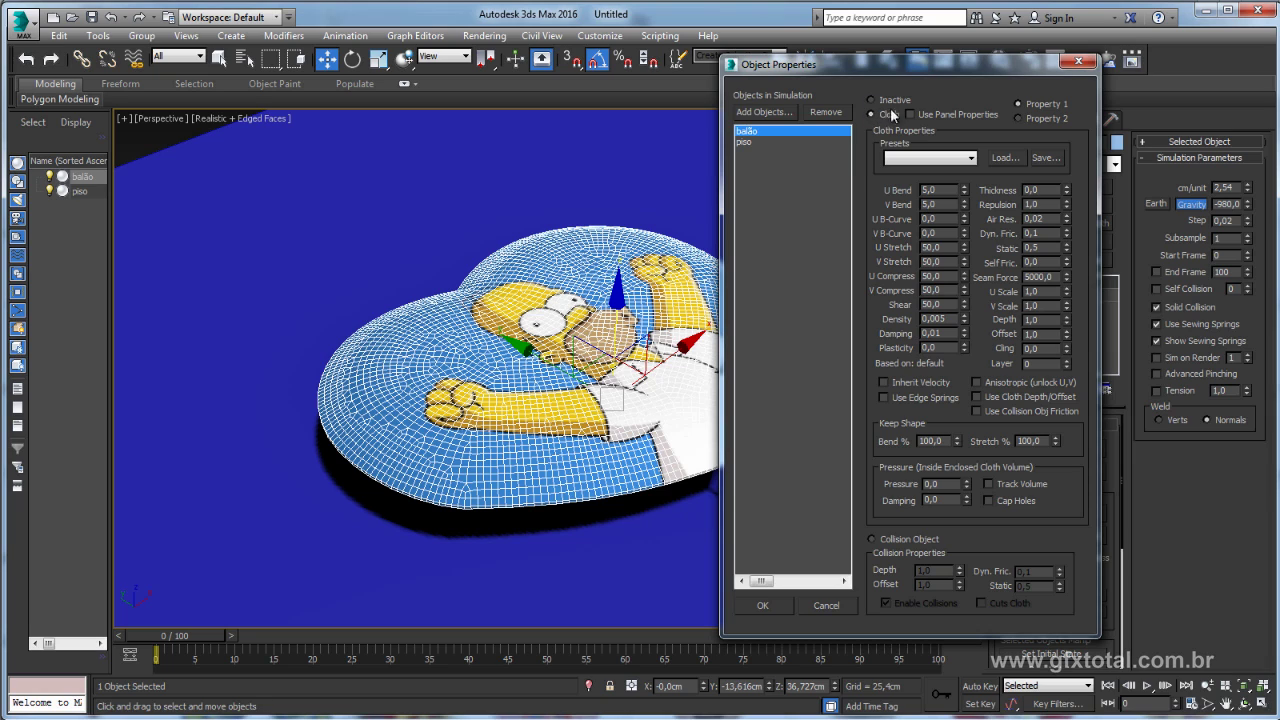
click(746, 140)
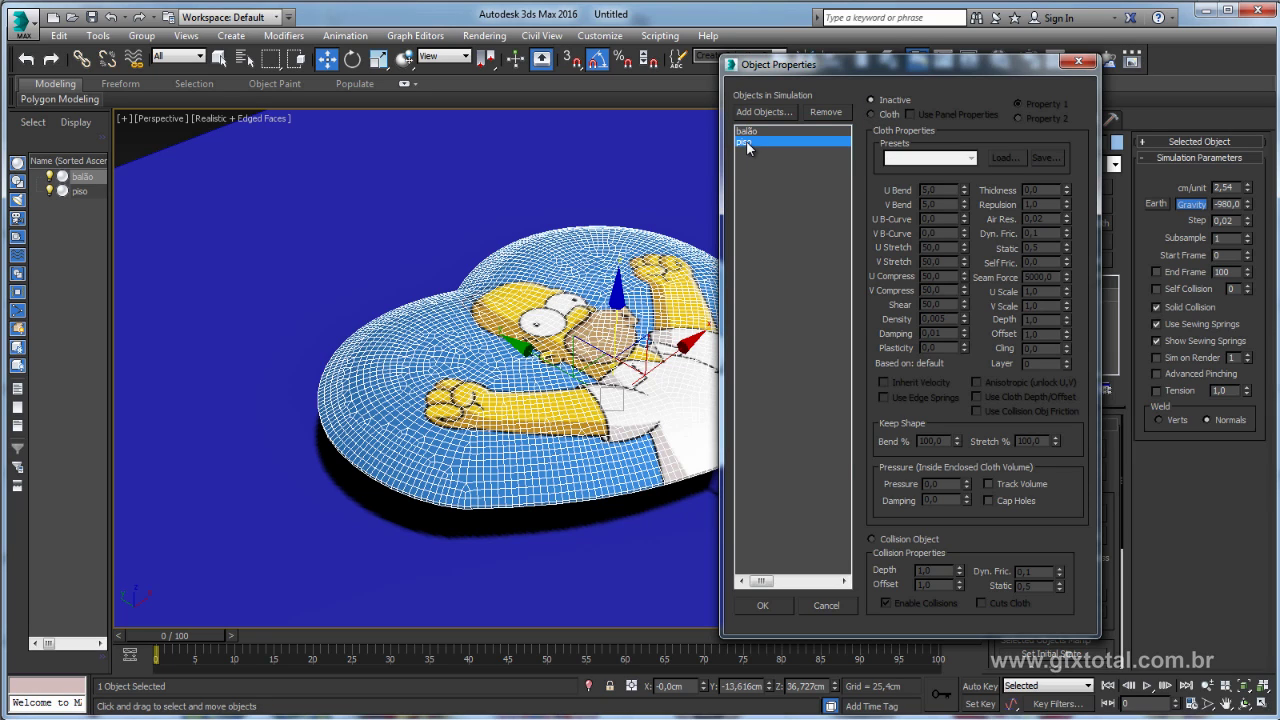
click(872, 540)
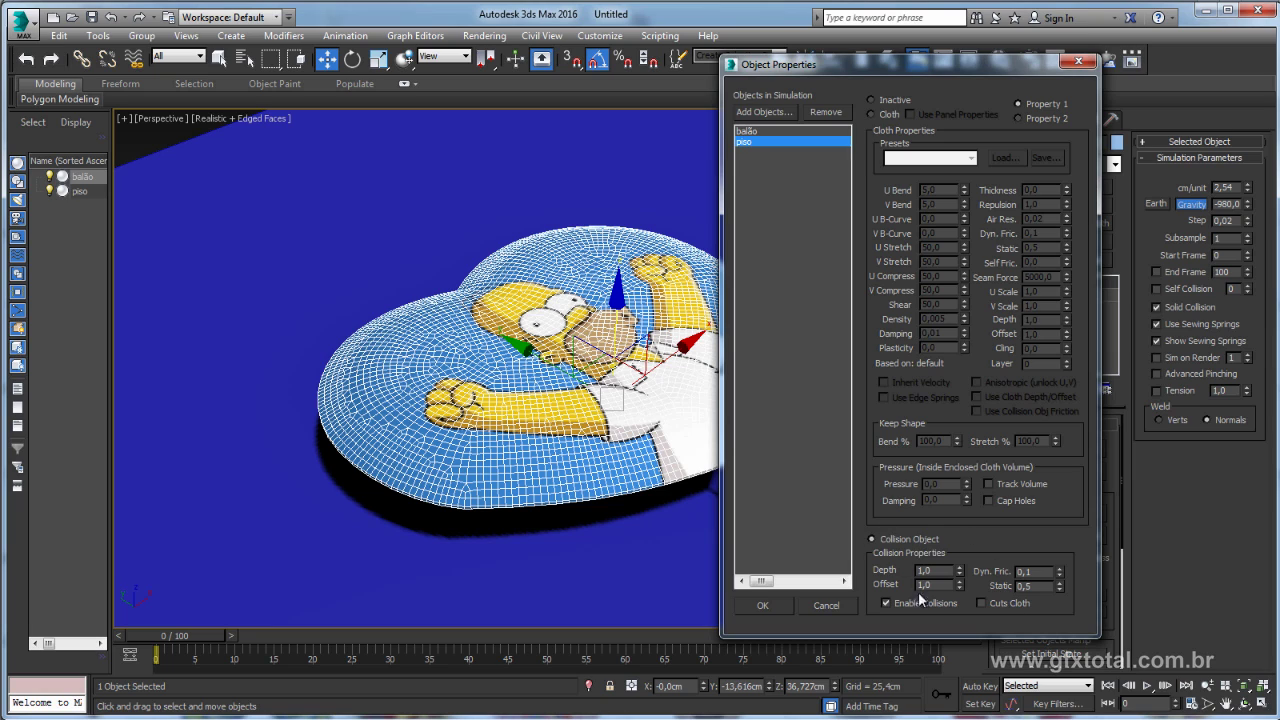
click(754, 131)
click(763, 142)
click(766, 604)
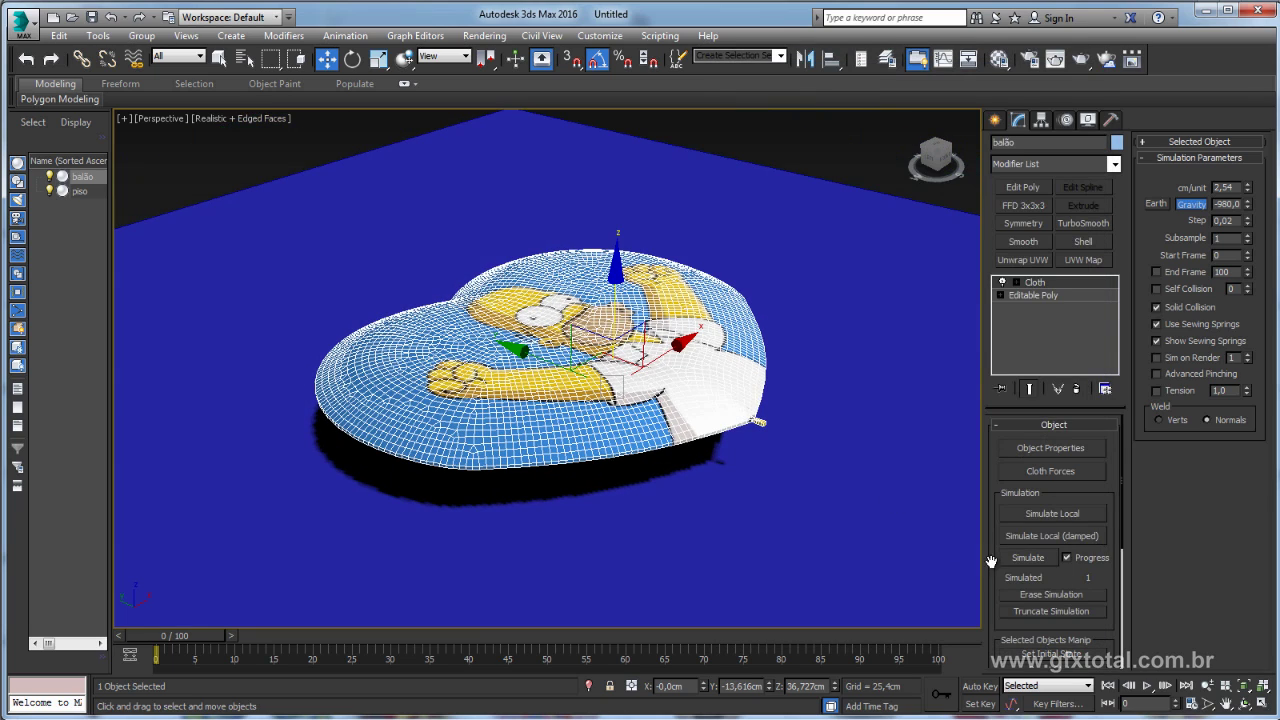
- Simulate balão falling onto piso over 19 frames, inspect it, and return to frame 0
drag(1082, 488, 1081, 416)
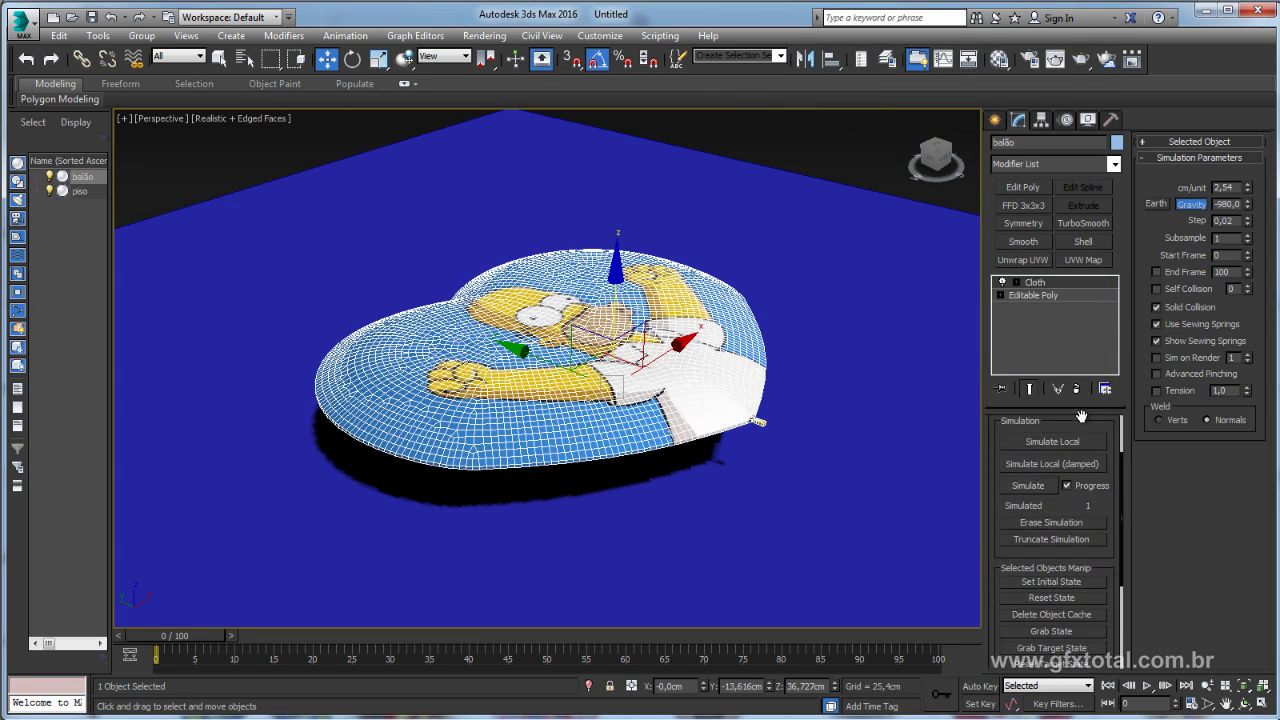
click(1028, 486)
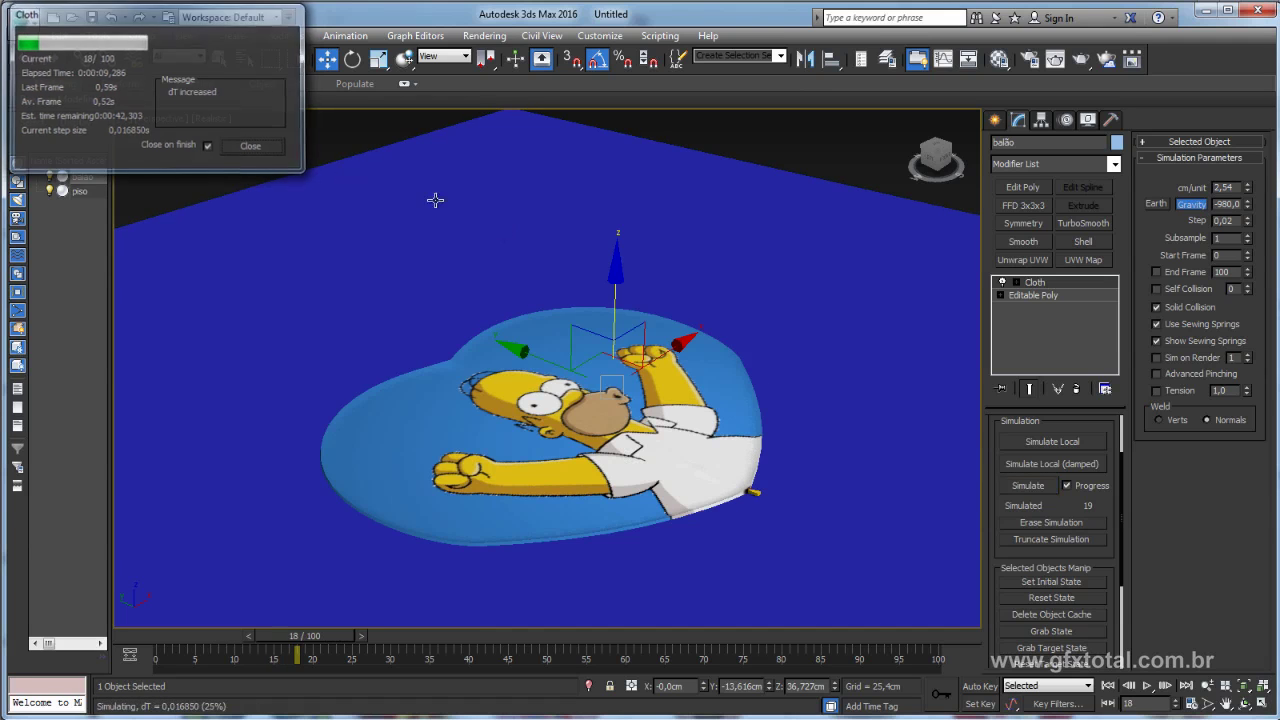
alt+middle_drag(435, 197, 618, 335)
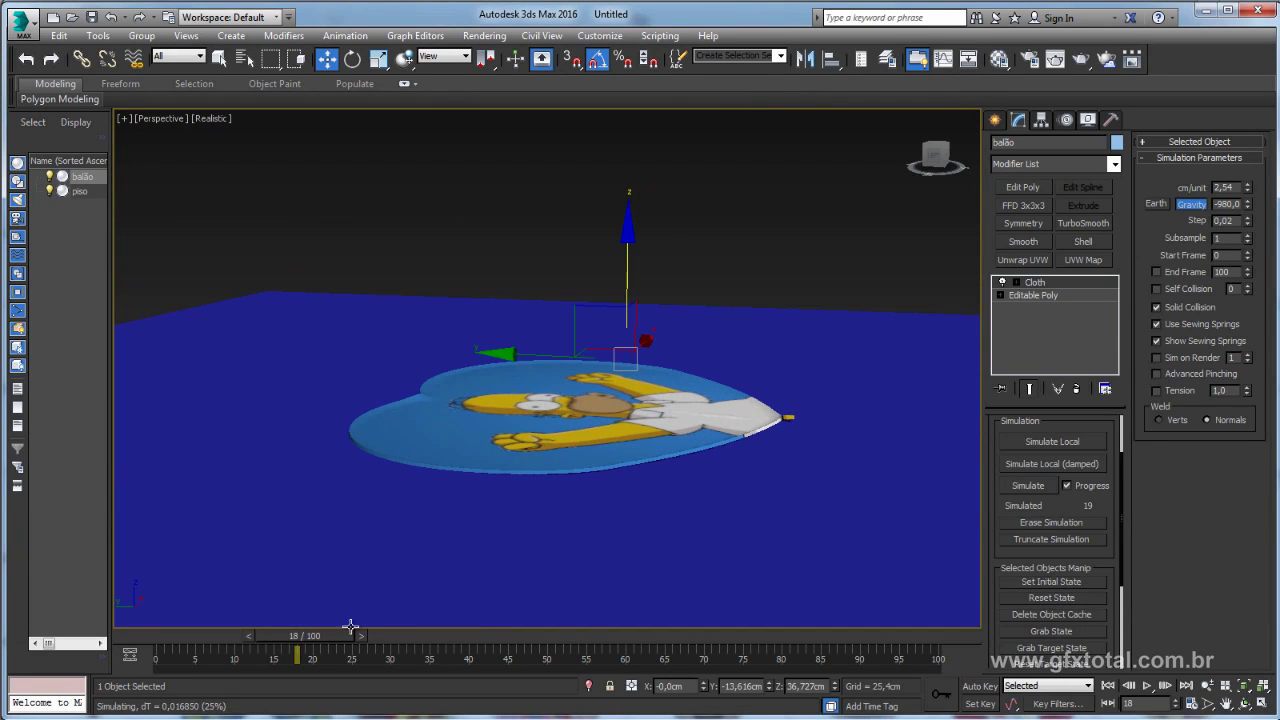
mouse_move(330, 640)
mouse_down()
mouse_move(243, 629)
mouse_move(352, 629)
mouse_move(168, 630)
mouse_move(317, 618)
mouse_move(196, 625)
mouse_up()
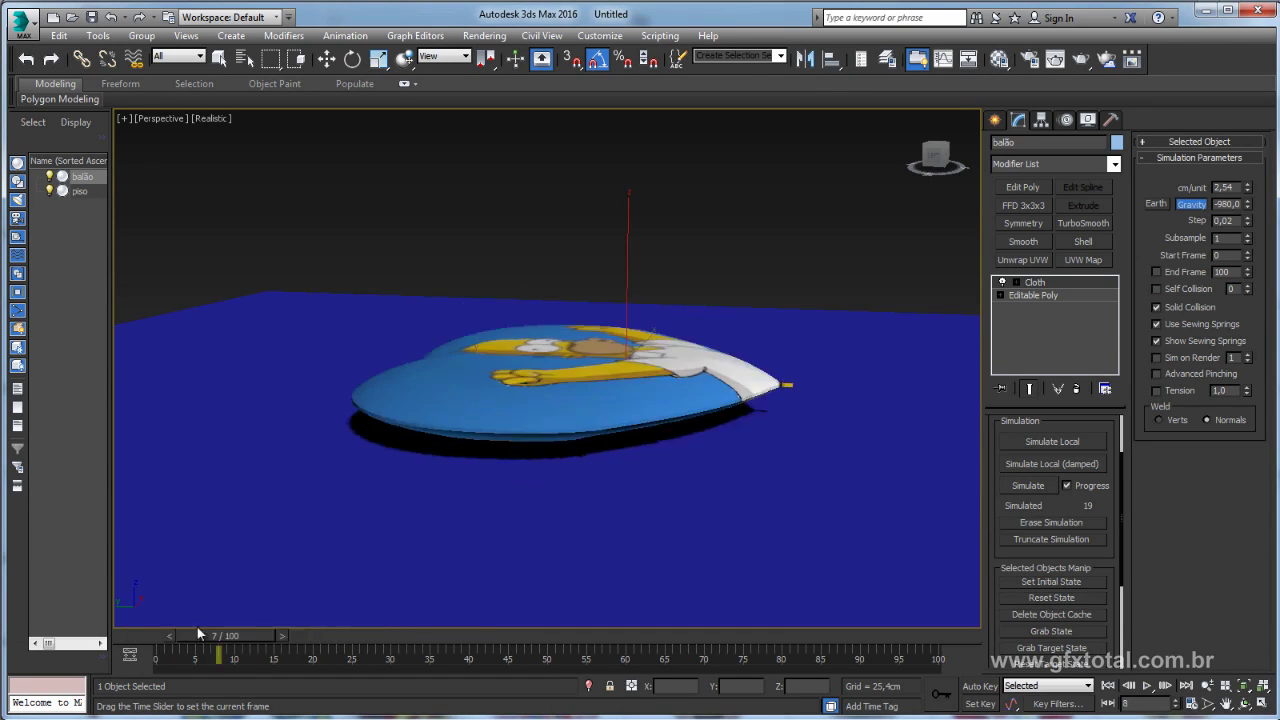
key(w)
mouse_move(715, 341)
alt+middle_down()
mouse_move(671, 368)
mouse_move(687, 422)
alt+middle_up()
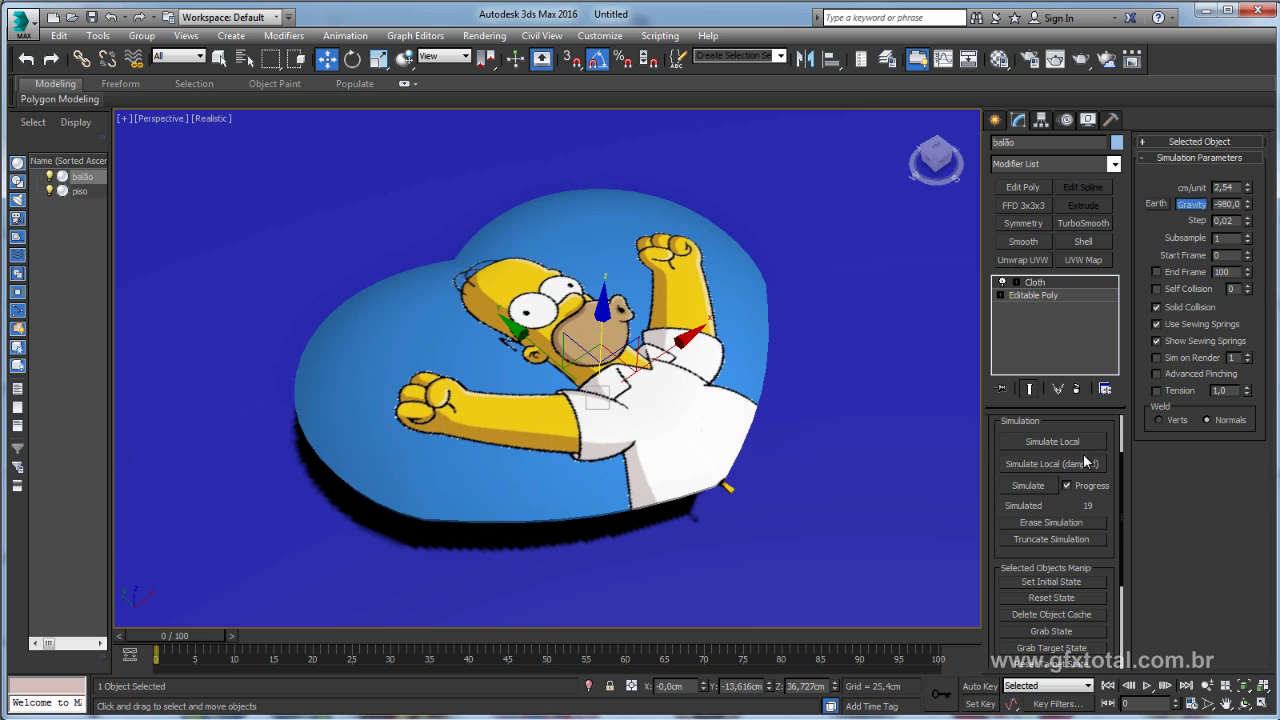
- Start and then stop a local cloth simulation of balão
click(1046, 440)
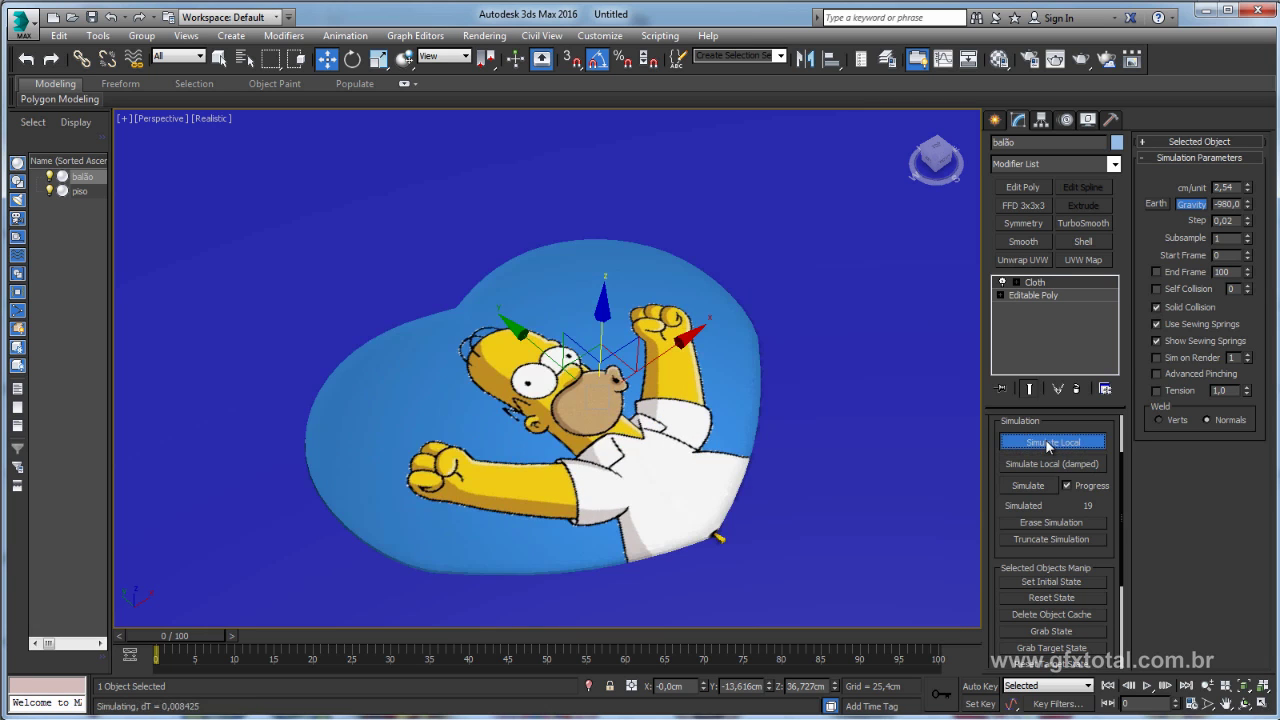
click(1050, 442)
alt+middle_drag(829, 477, 883, 443)
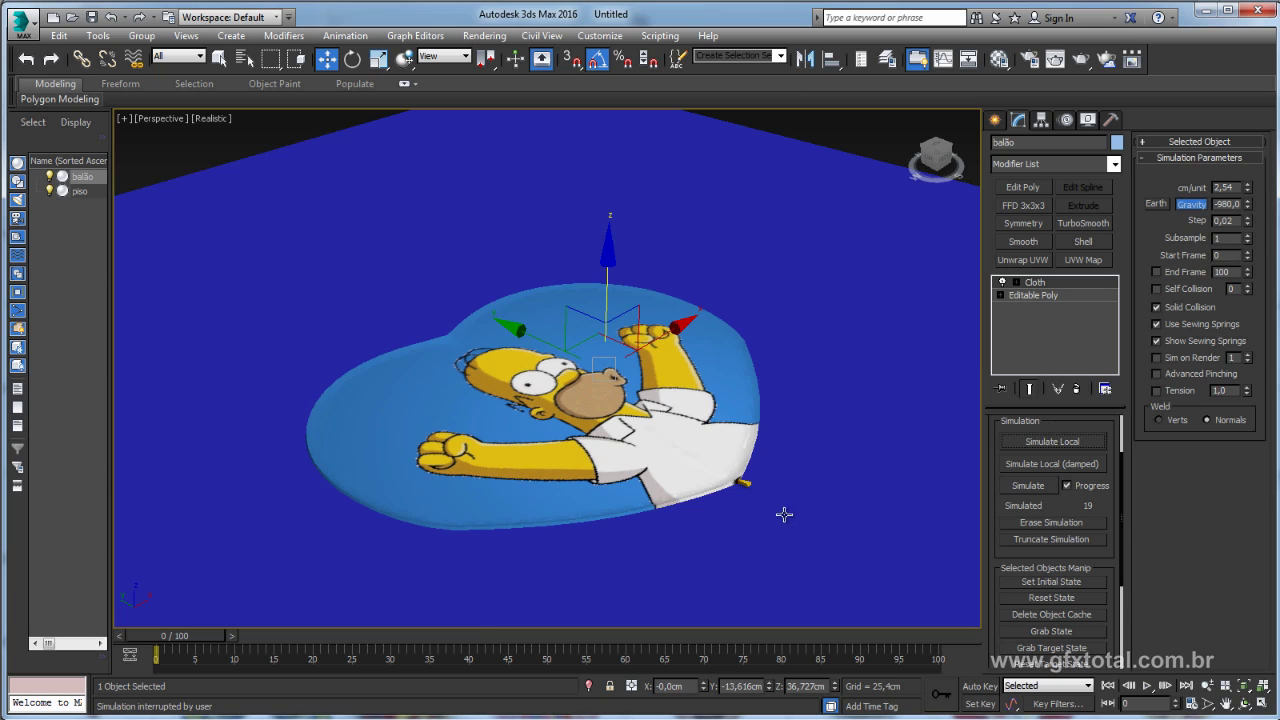
alt+middle_drag(780, 514, 849, 494)
- Erase and truncate the simulated frames so the Simulated count returns to 1
click(1049, 523)
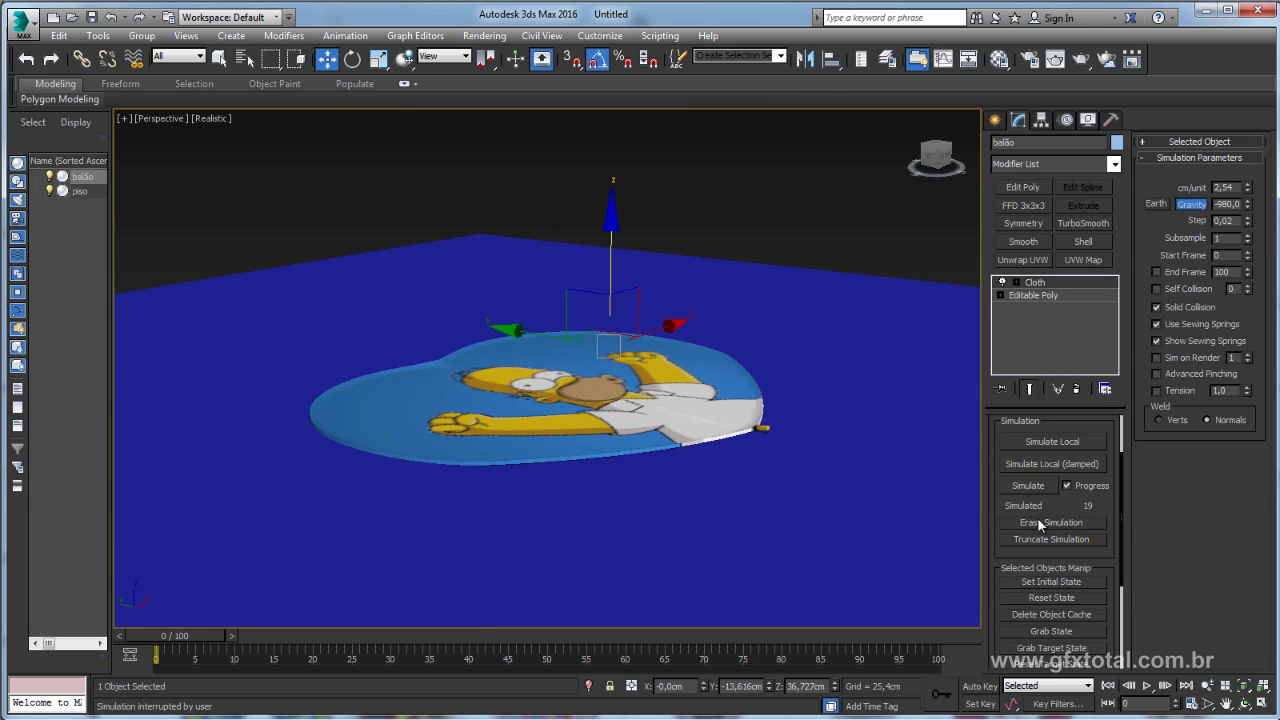
mouse_move(829, 453)
alt+middle_down()
mouse_move(826, 434)
mouse_move(849, 457)
alt+middle_up()
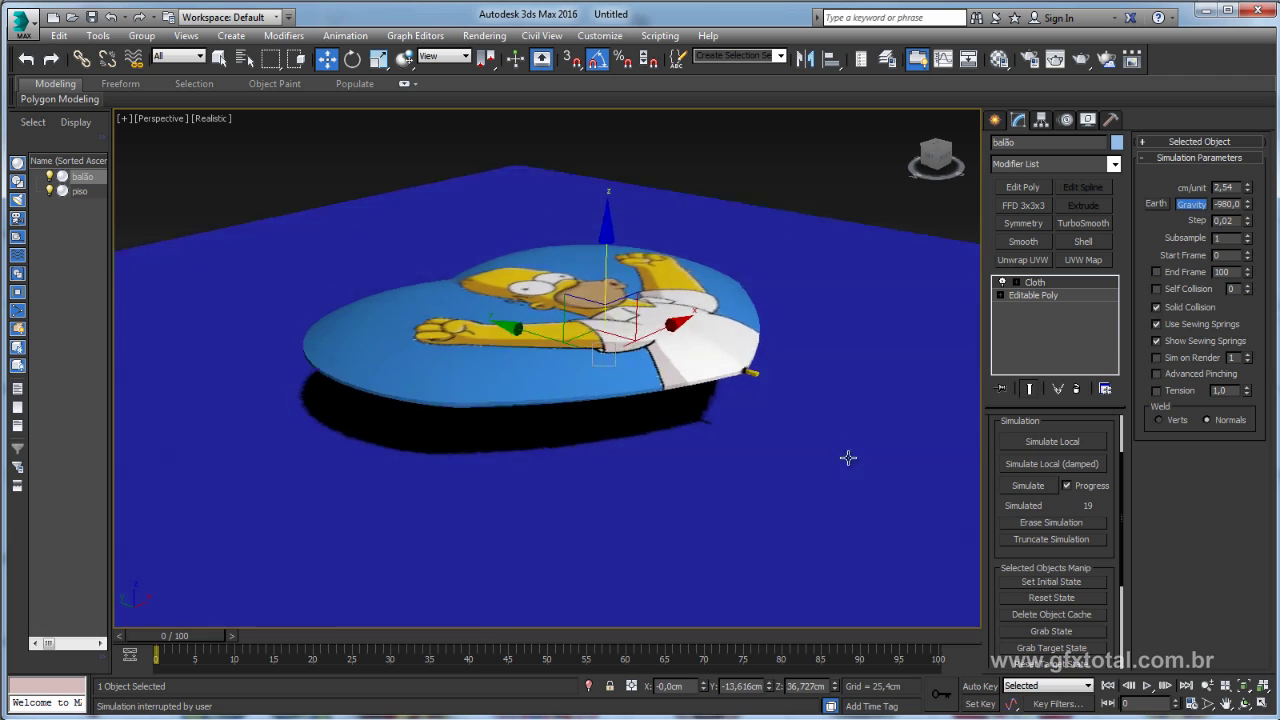
click(1047, 518)
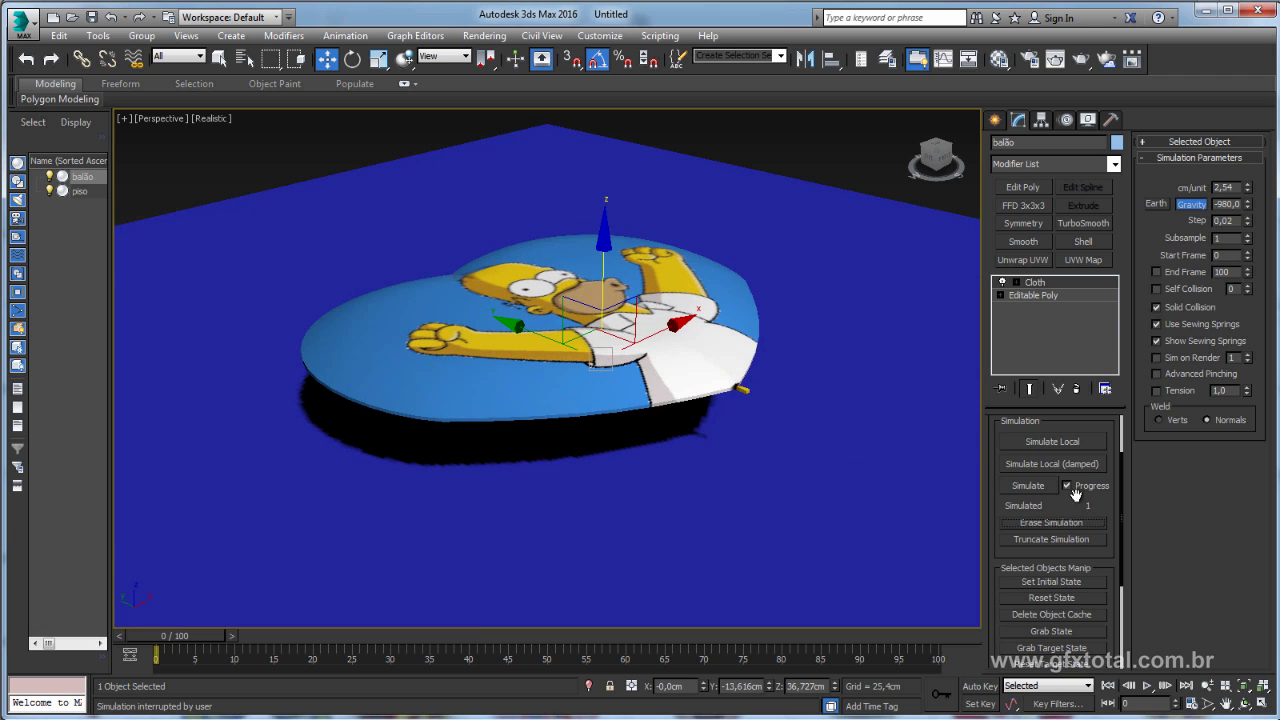
mouse_move(799, 377)
alt+middle_down()
mouse_move(782, 408)
mouse_move(789, 380)
mouse_move(771, 366)
mouse_move(814, 358)
mouse_move(800, 368)
alt+middle_up()
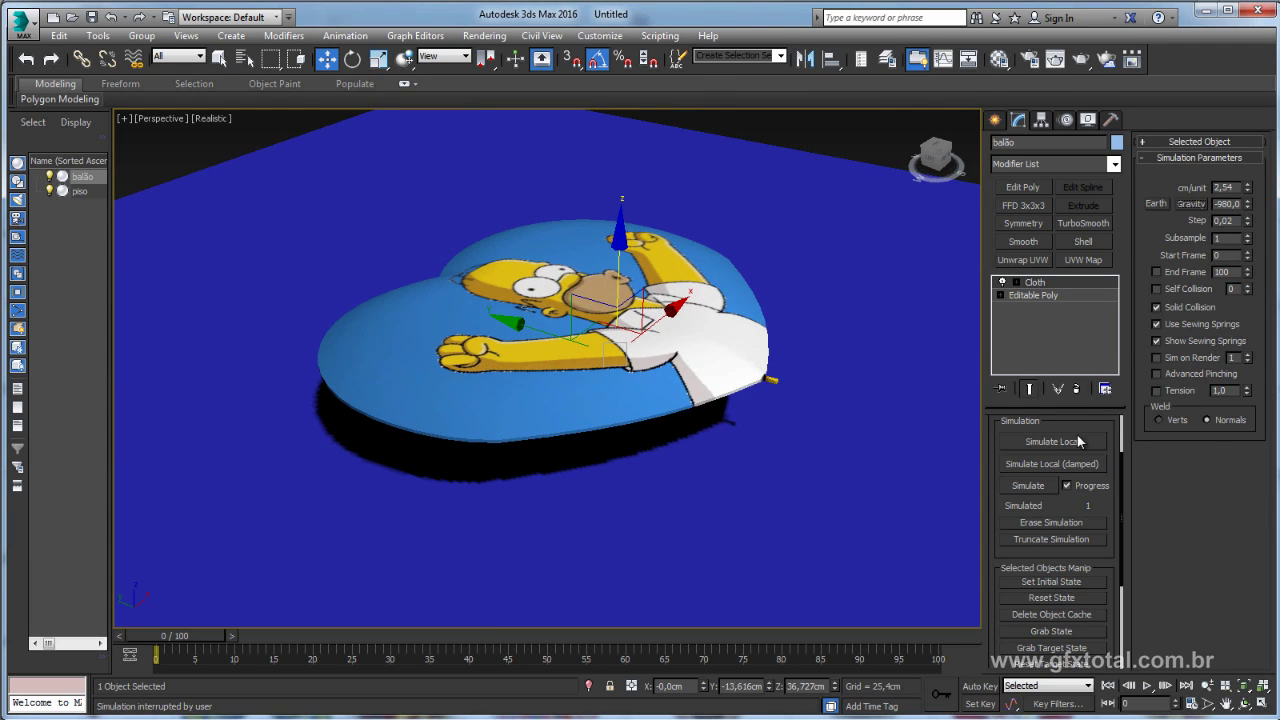
scroll(1074, 445, up, 2)
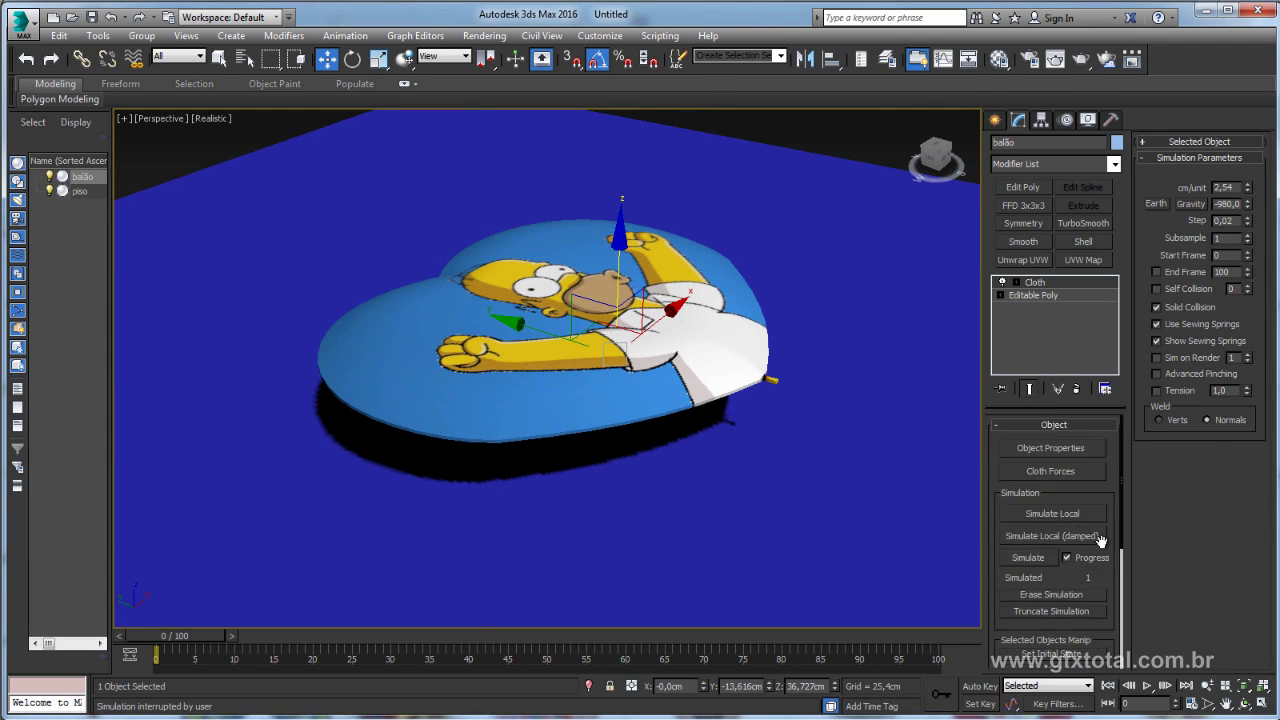
- Reopen Object Properties, select balão's cloth settings, and move the dialog right
click(1052, 447)
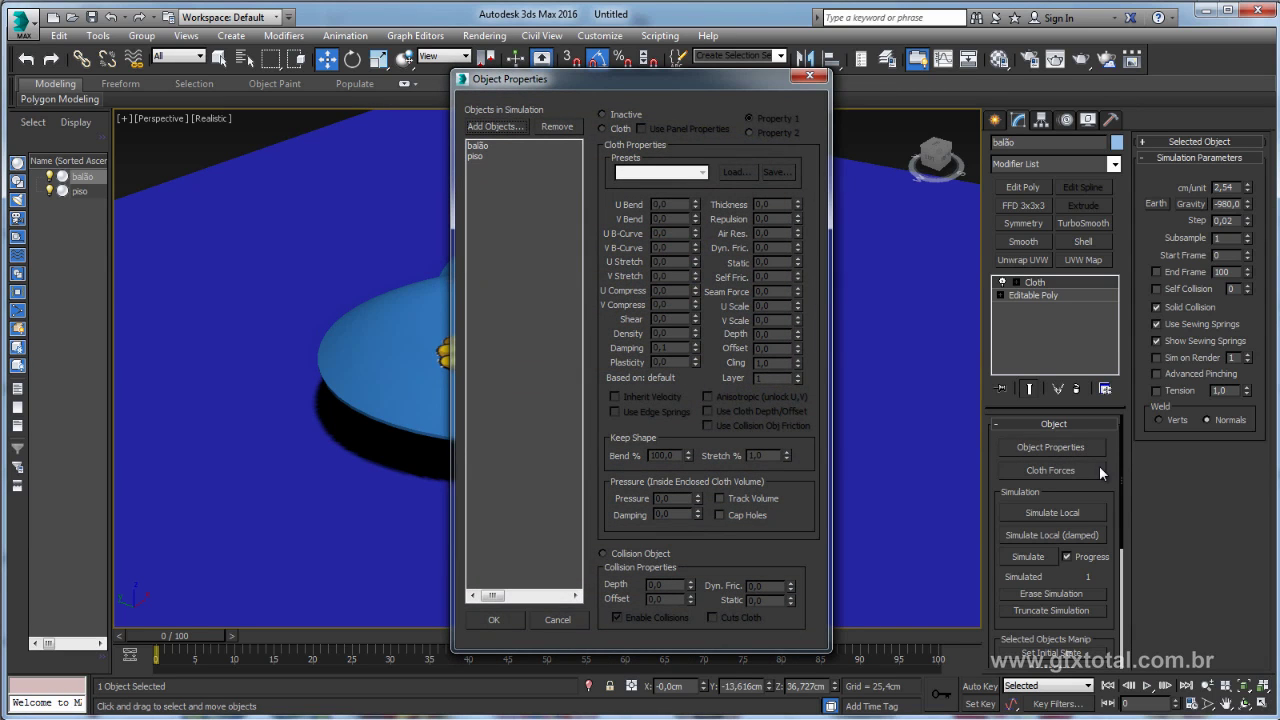
click(478, 145)
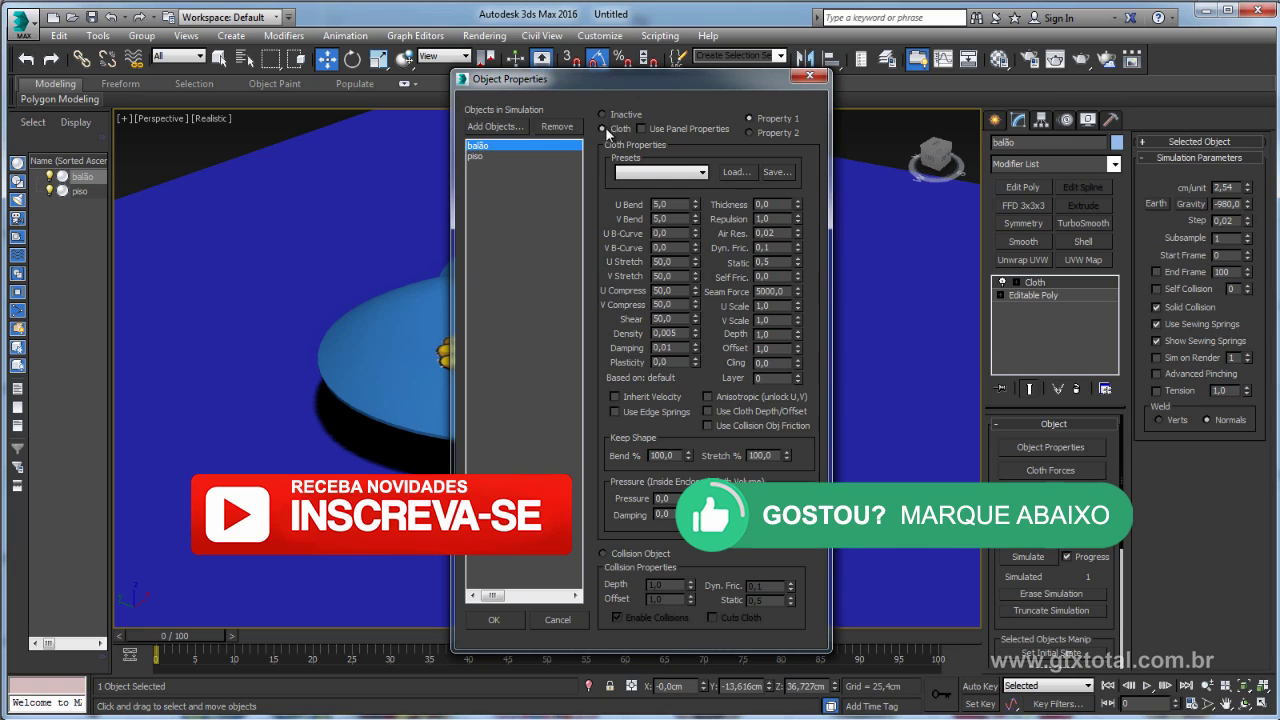
drag(653, 79, 889, 84)
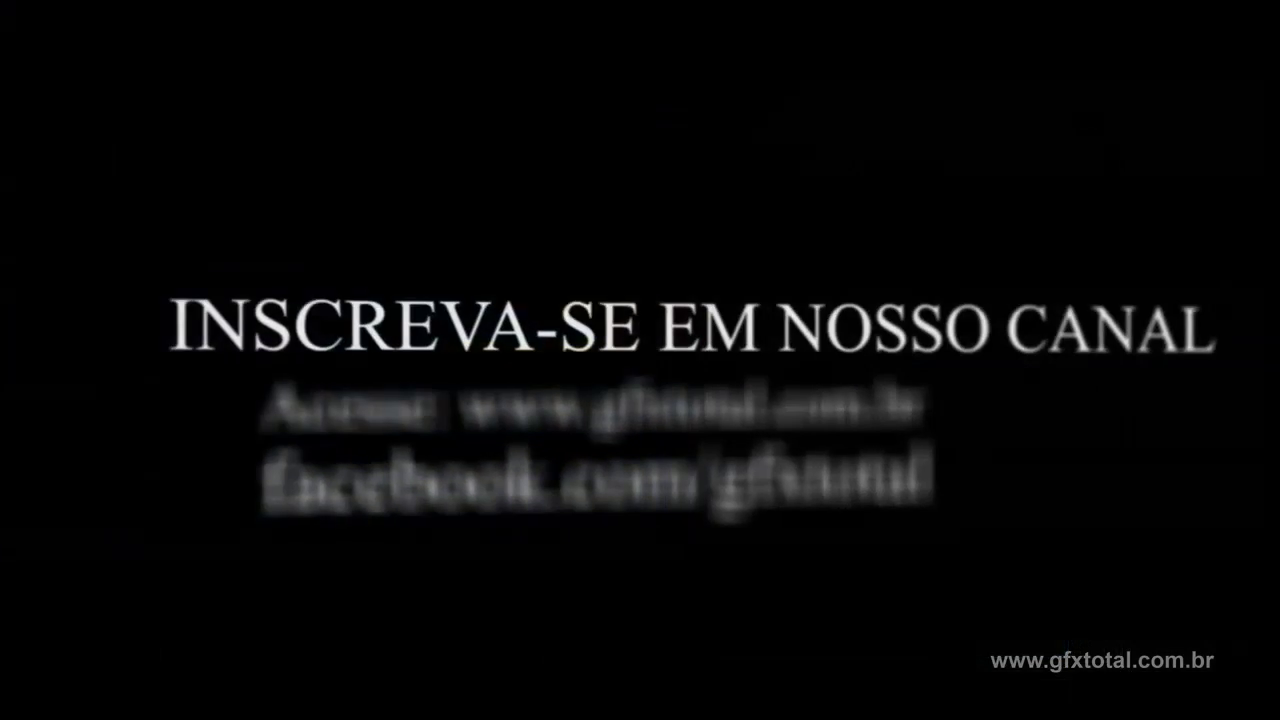